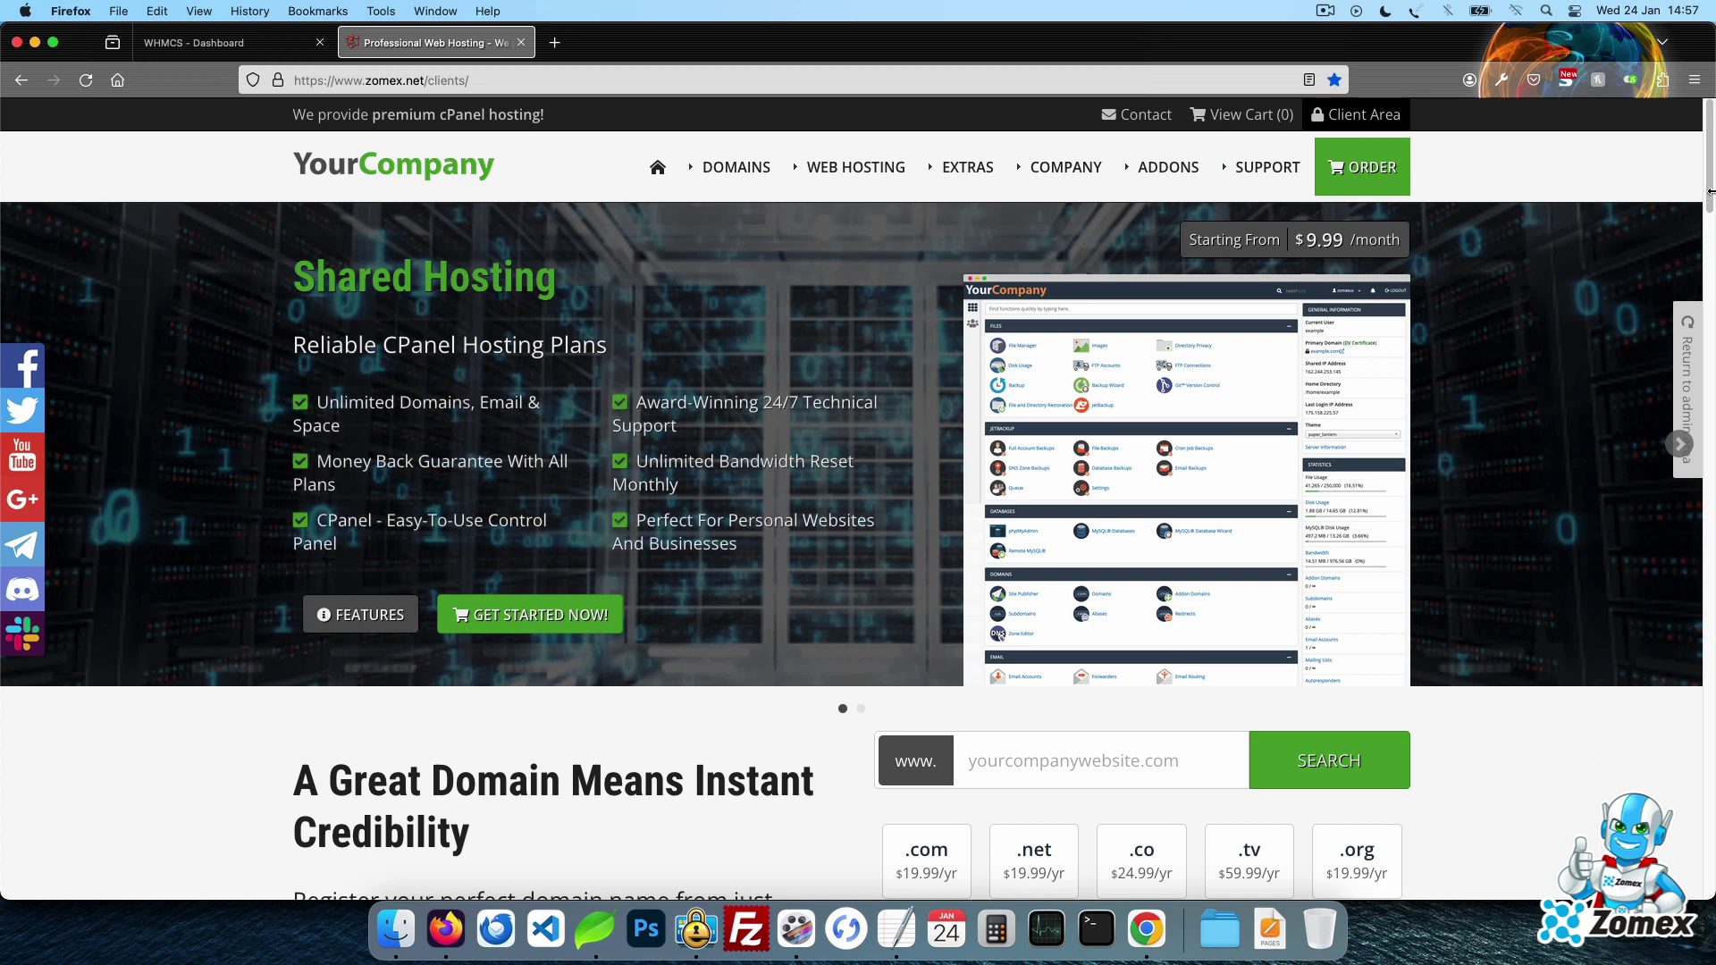
- Browse the storefront menus and open the Web Hosting page with its Shared Hosting plans
{"action": "left_click_drag", "start_coordinate": [1709, 184], "coordinate": [1713, 73]}
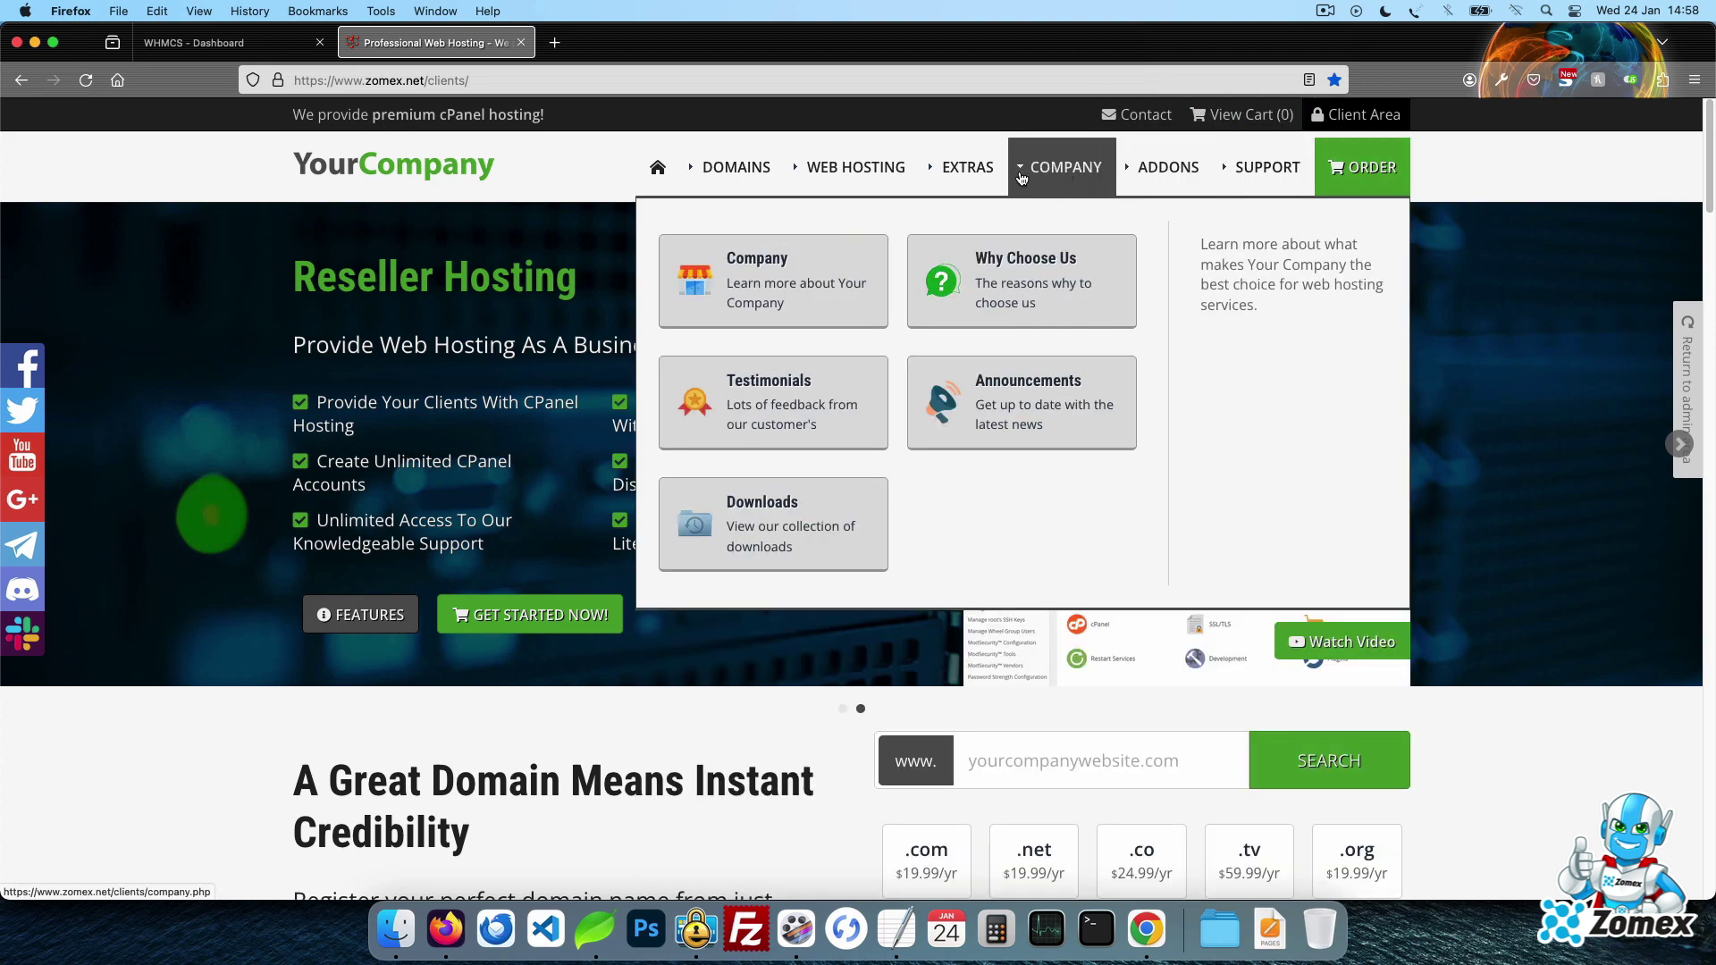
{"action": "mouse_move", "coordinate": [778, 172]}
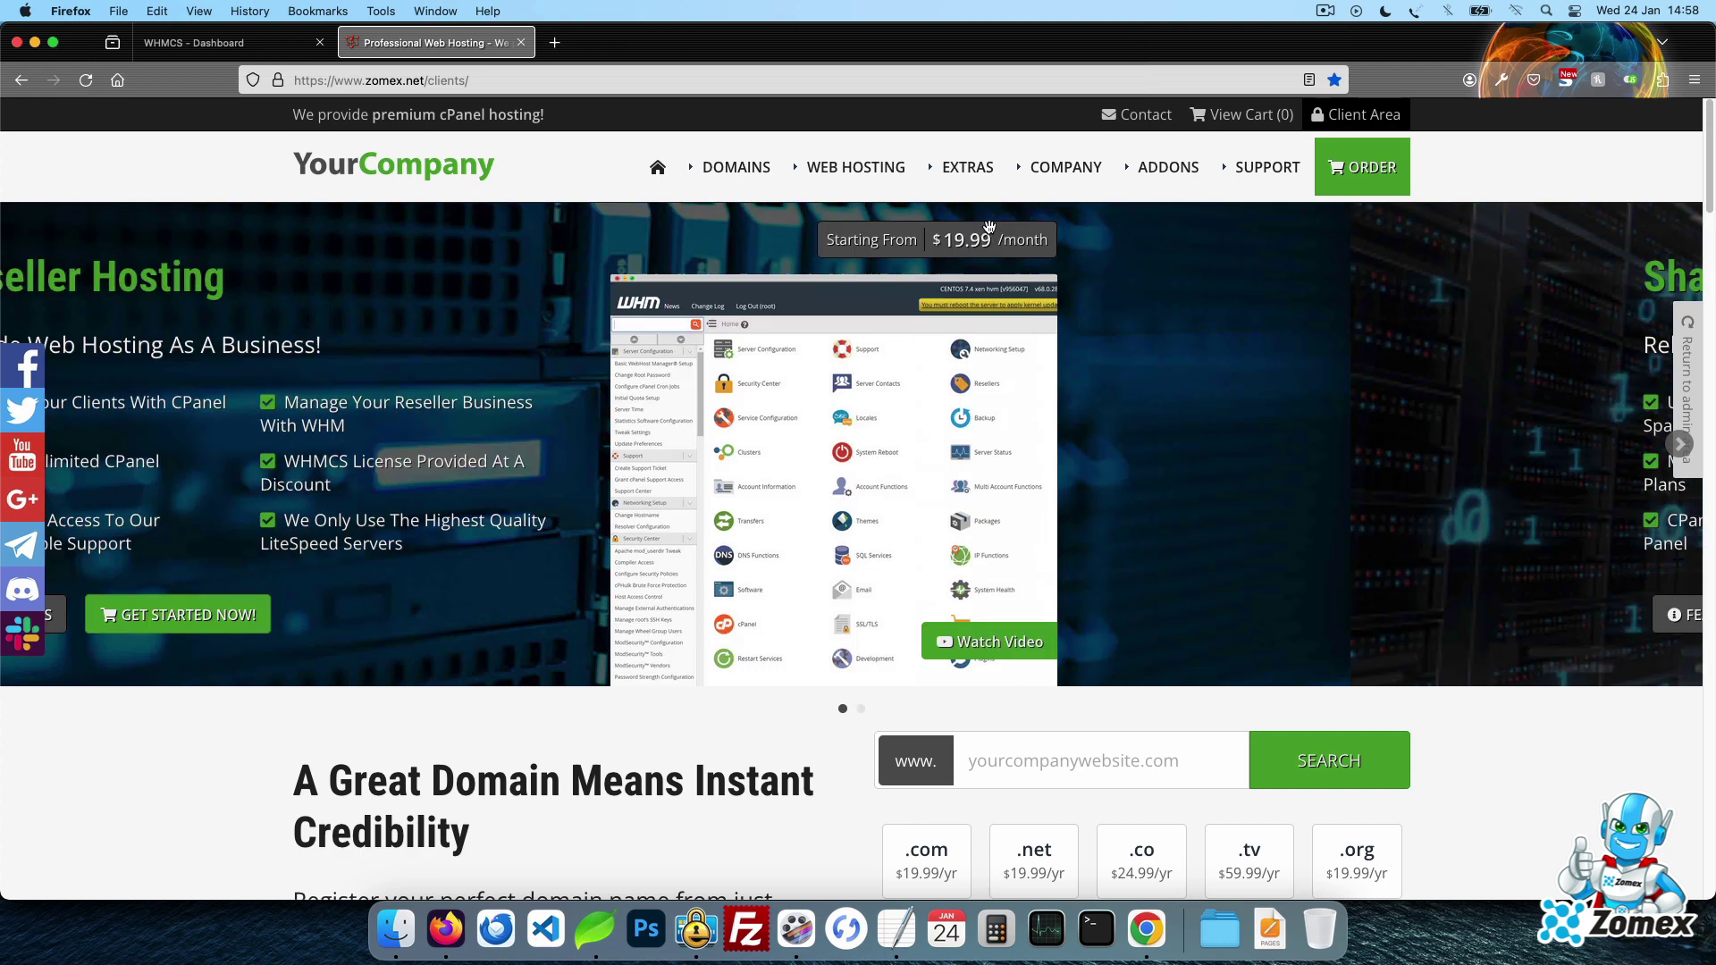
{"action": "mouse_move", "coordinate": [855, 167]}
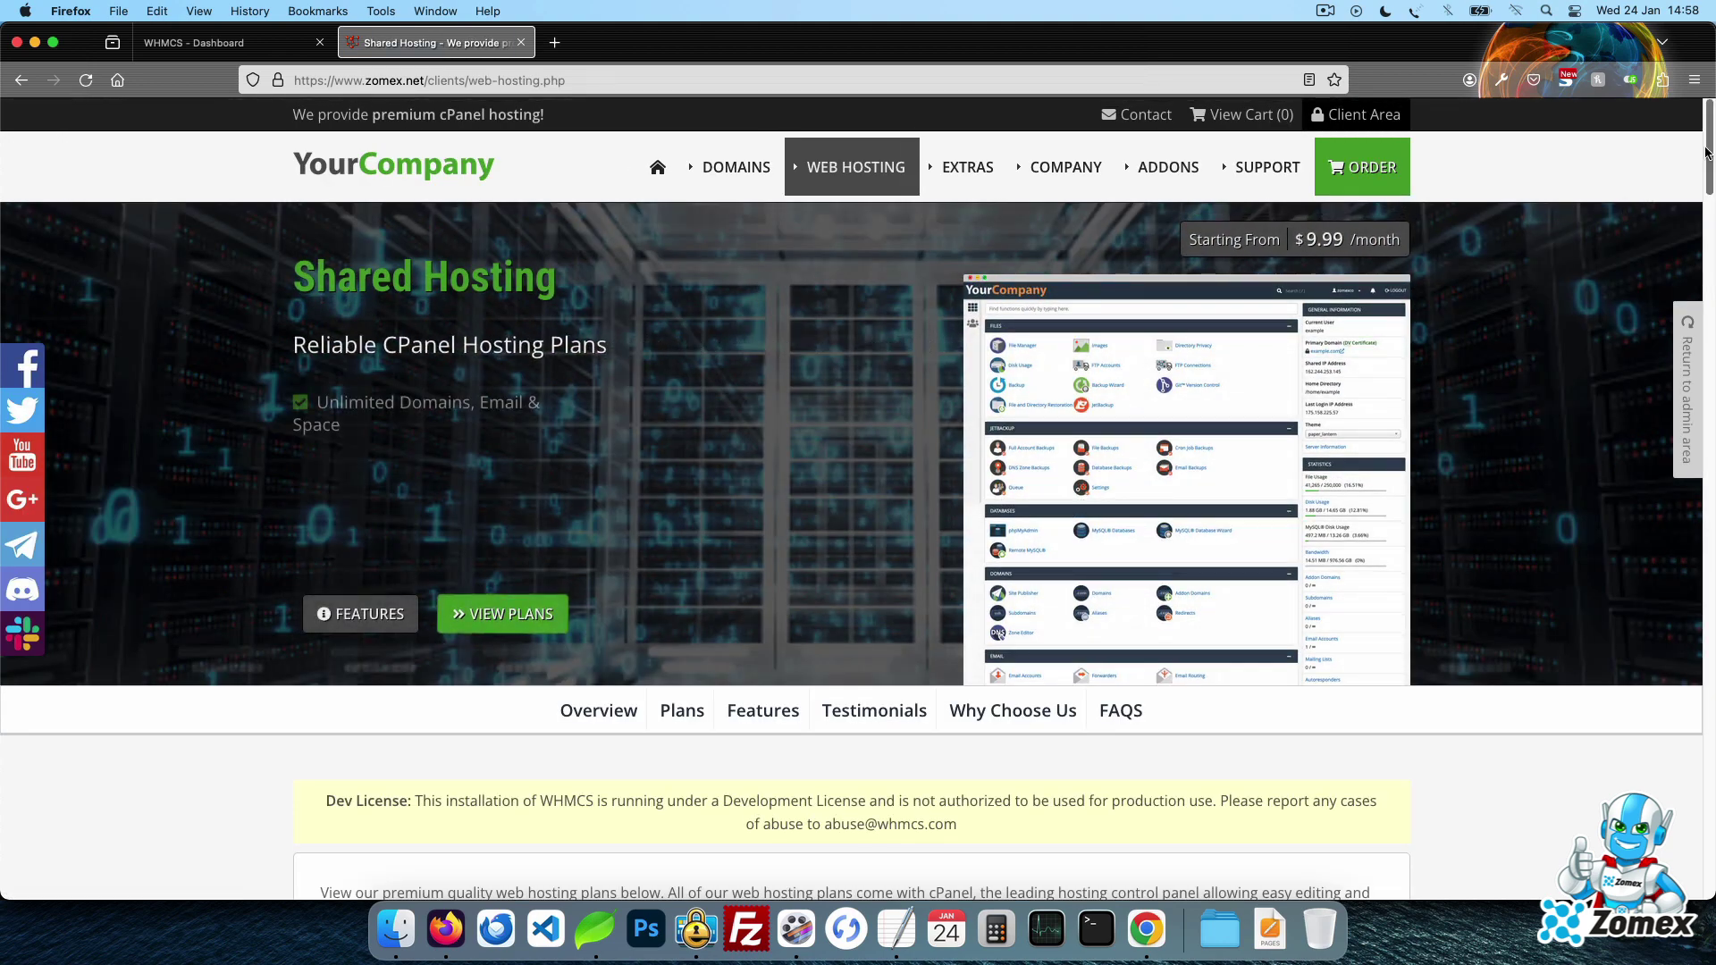
- Go back to the storefront homepage, then open and scroll the Company page from the COMPANY menu
{"action": "left_click_drag", "start_coordinate": [1708, 152], "coordinate": [1711, 590]}
{"action": "left_click", "coordinate": [658, 128]}
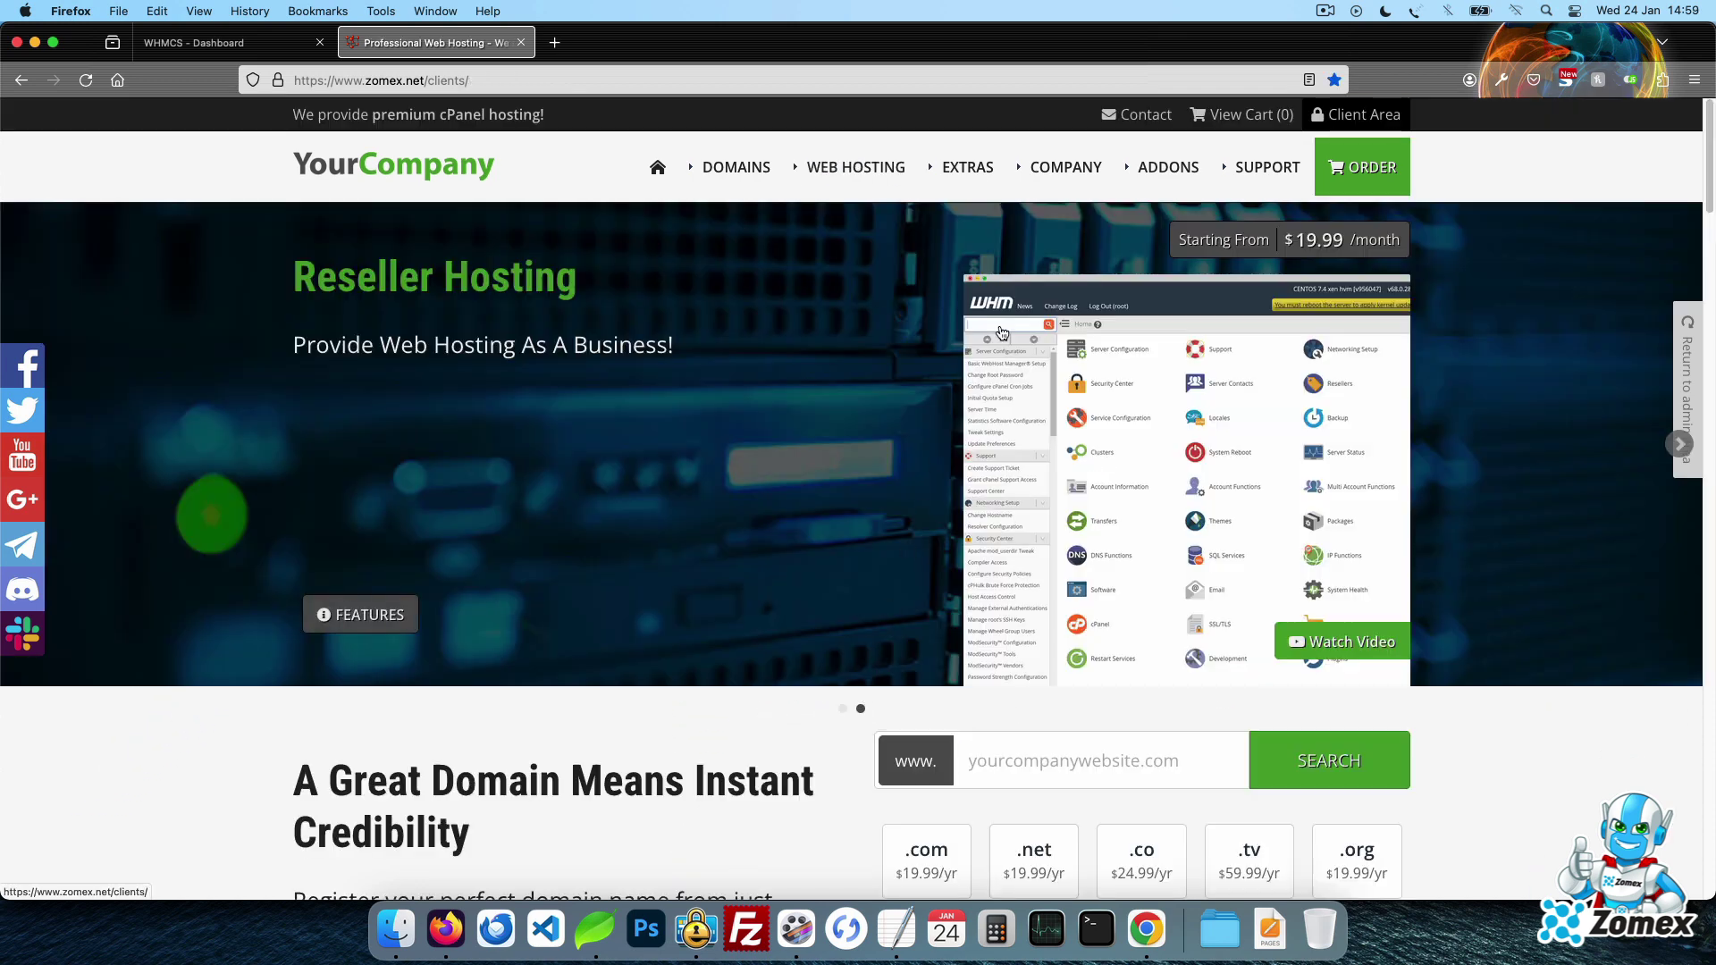
{"action": "mouse_move", "coordinate": [1066, 167]}
{"action": "left_click", "coordinate": [851, 288]}
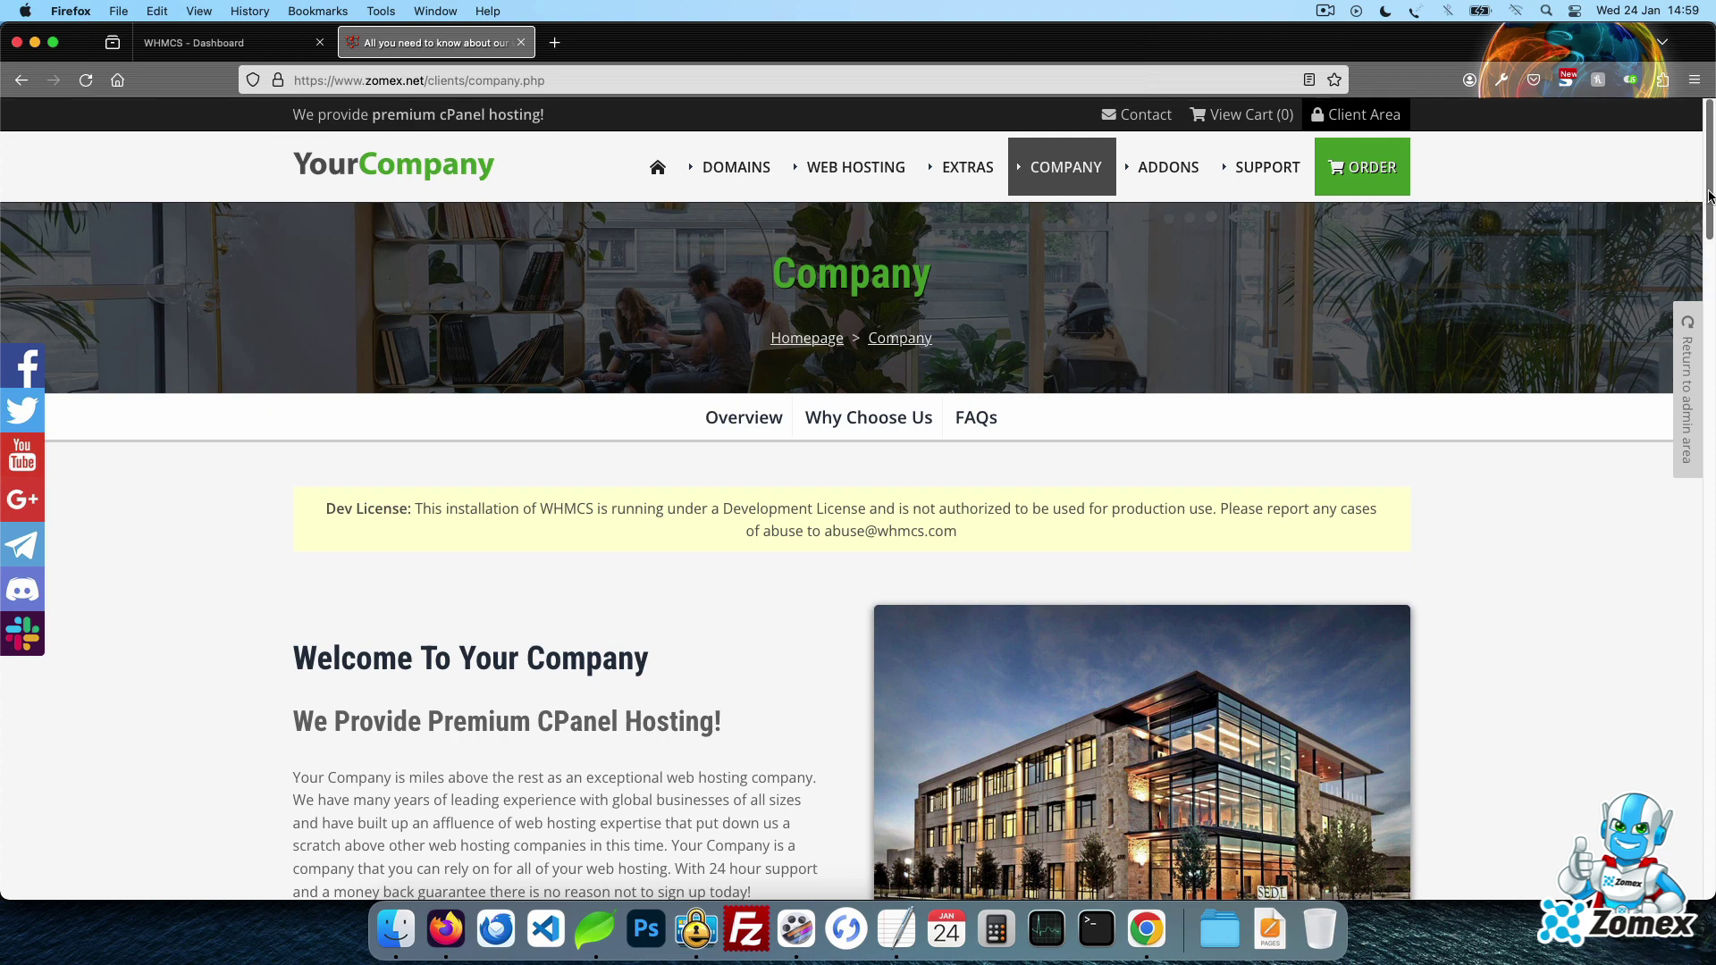
{"action": "left_click_drag", "start_coordinate": [1700, 202], "coordinate": [1664, 125]}
- In Addons > Wizard Panel, set Company & Branding logo Display to Off and save
{"action": "left_click", "coordinate": [237, 43]}
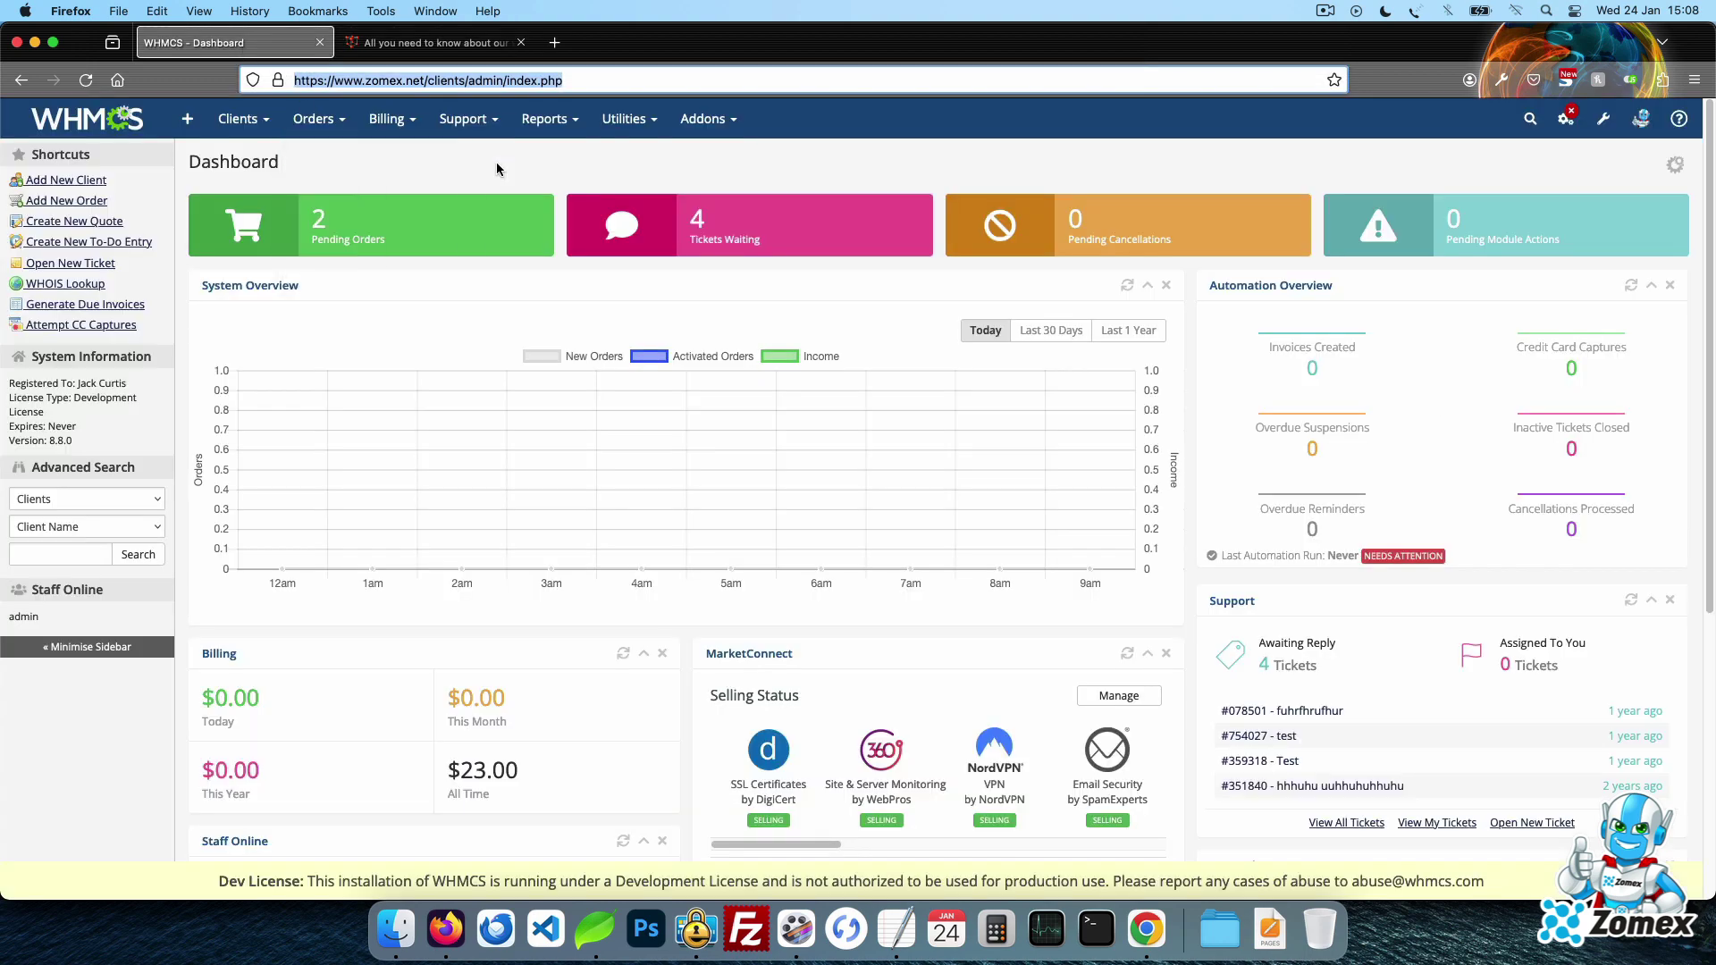
{"action": "mouse_move", "coordinate": [706, 119]}
{"action": "left_click", "coordinate": [721, 168]}
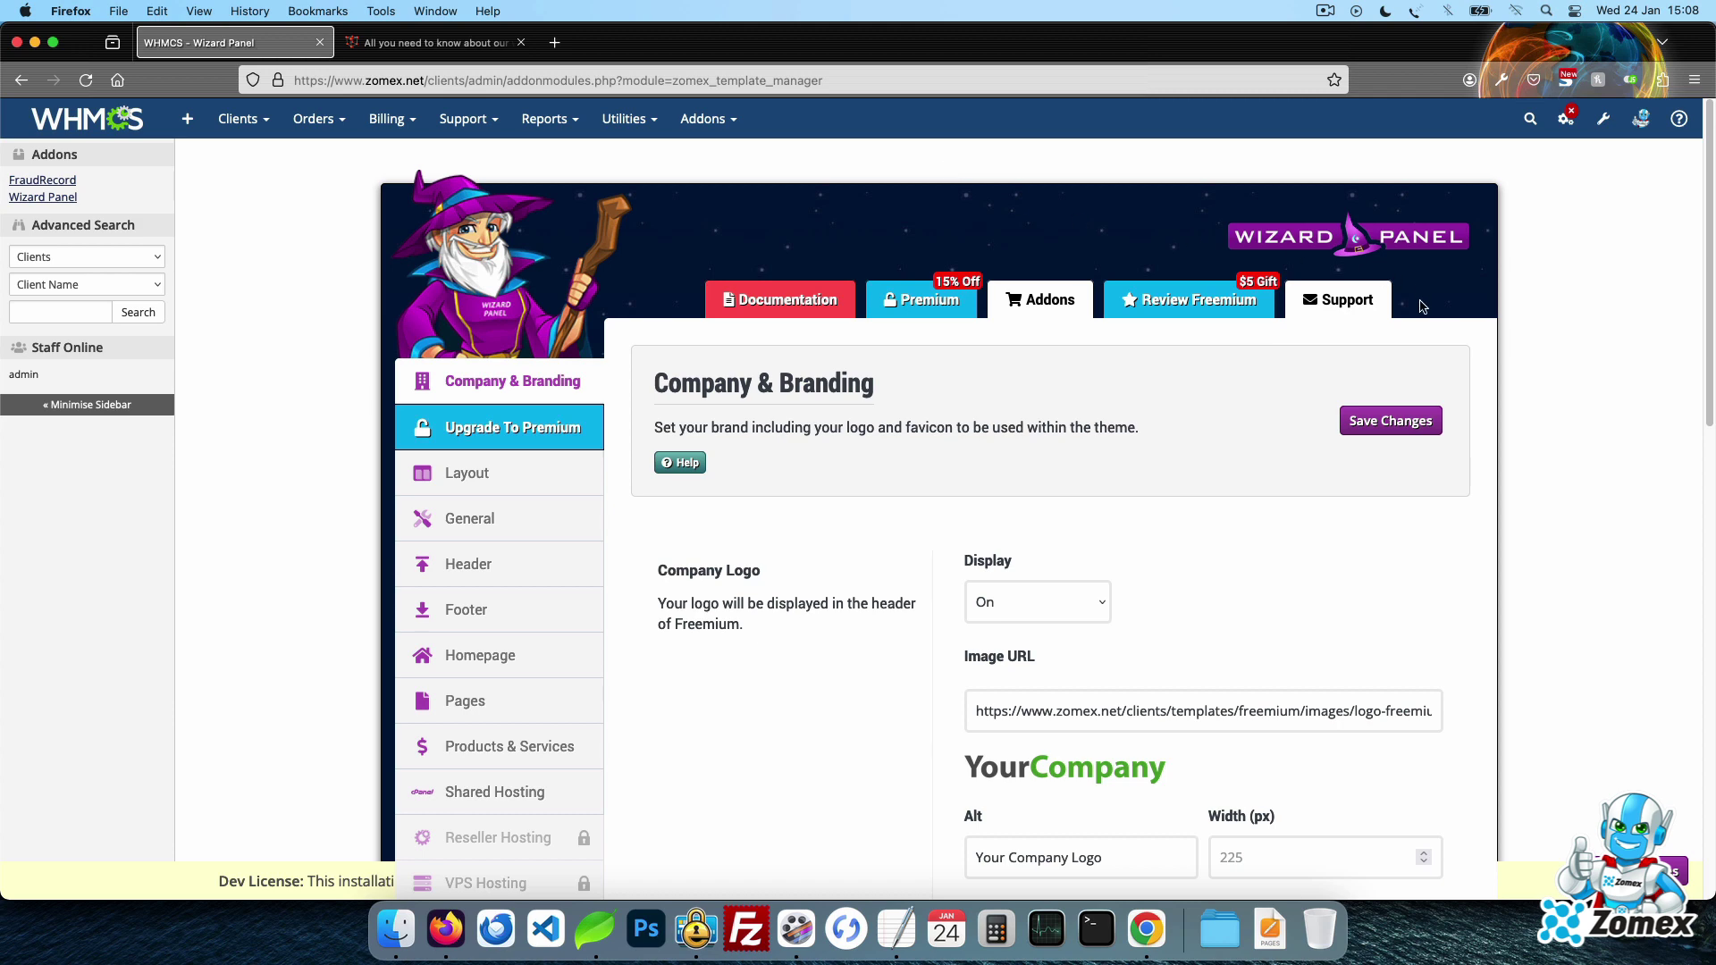
{"action": "scroll", "coordinate": [1439, 310], "scroll_direction": "down", "scroll_amount": 5}
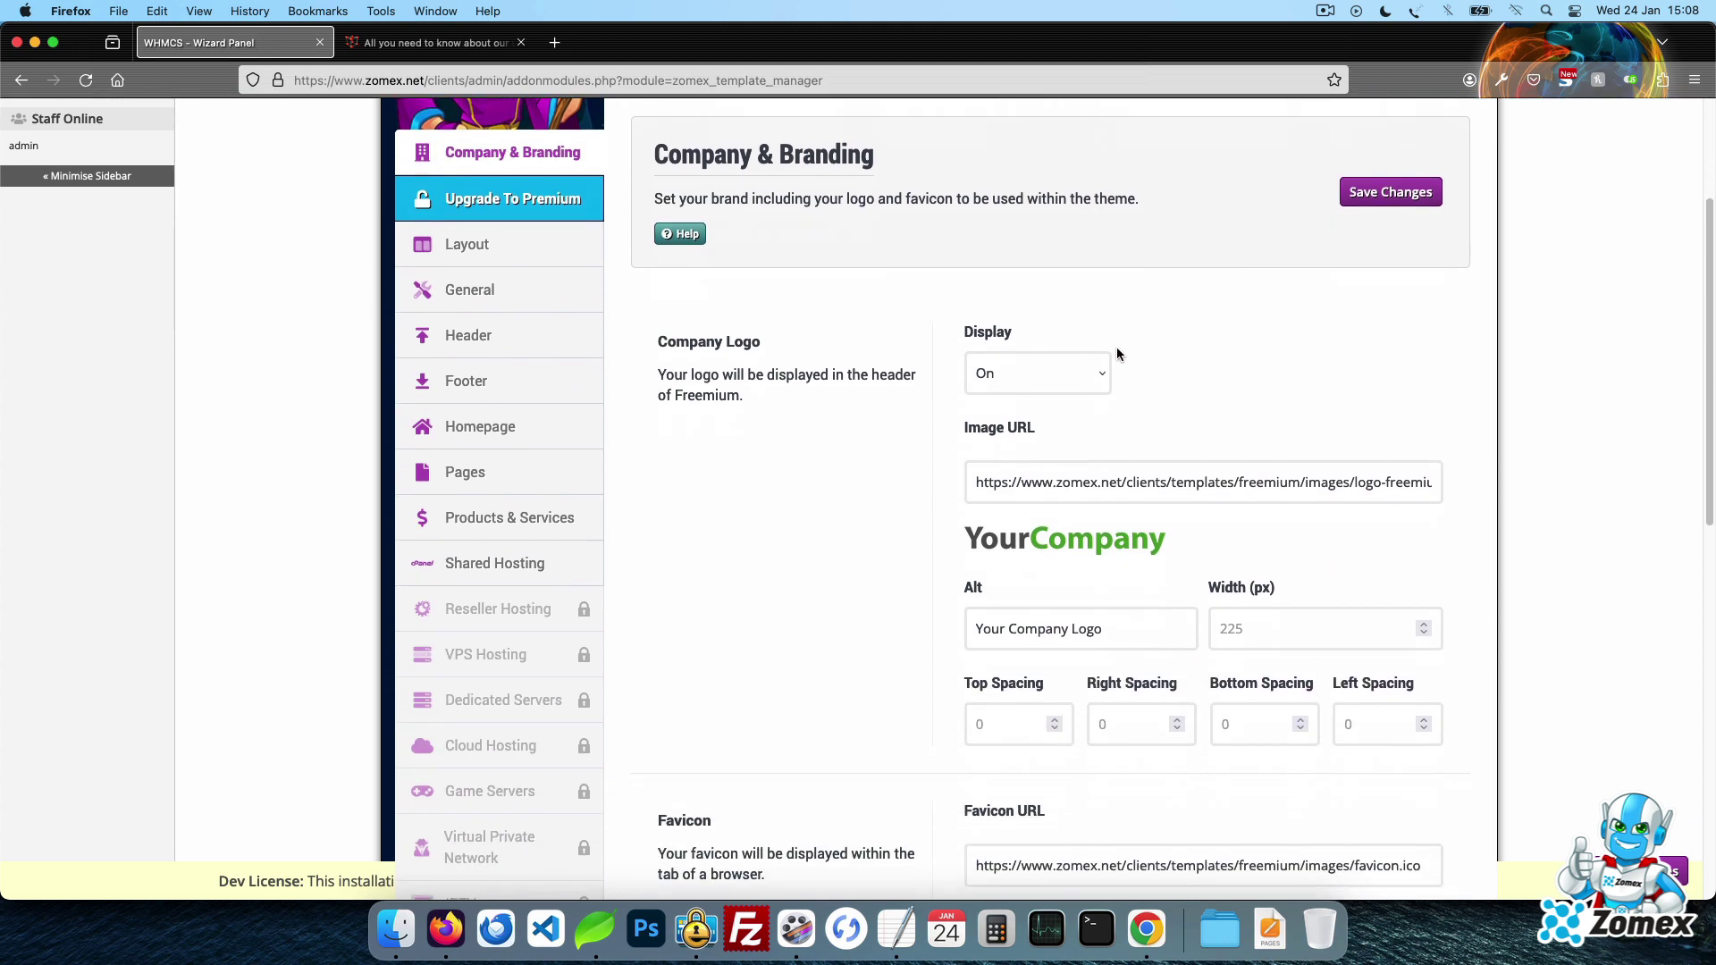
{"action": "left_click", "coordinate": [1105, 359]}
{"action": "left_click", "coordinate": [1086, 380]}
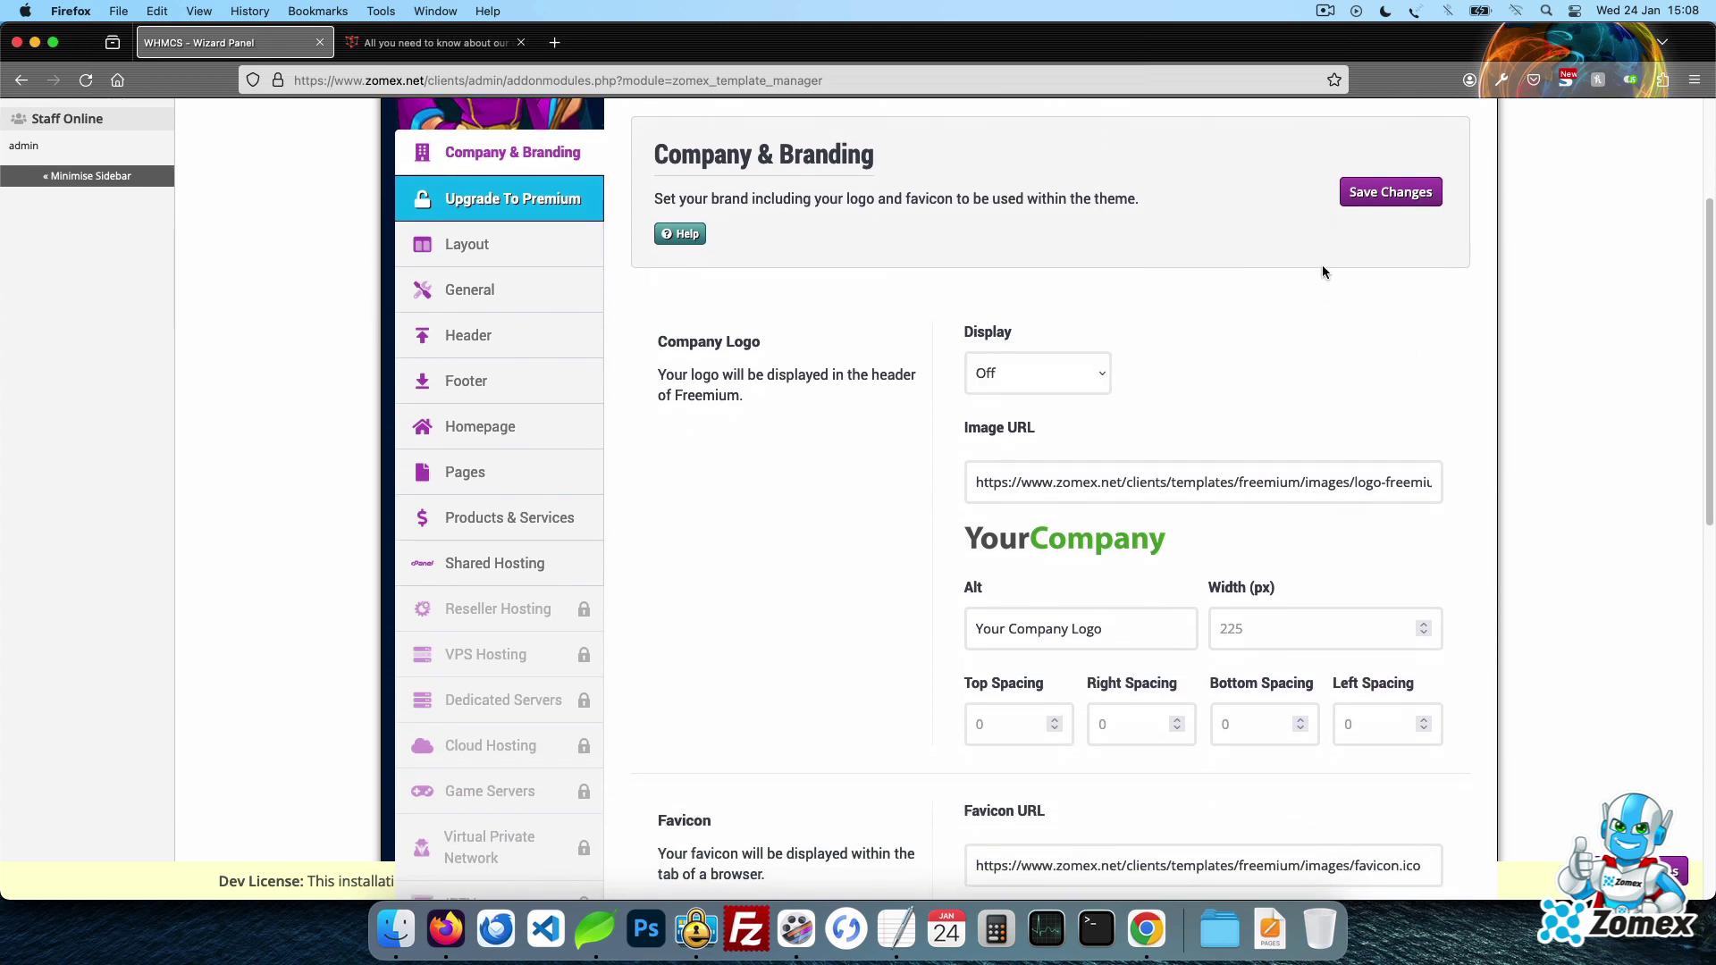
{"action": "left_click", "coordinate": [1384, 201]}
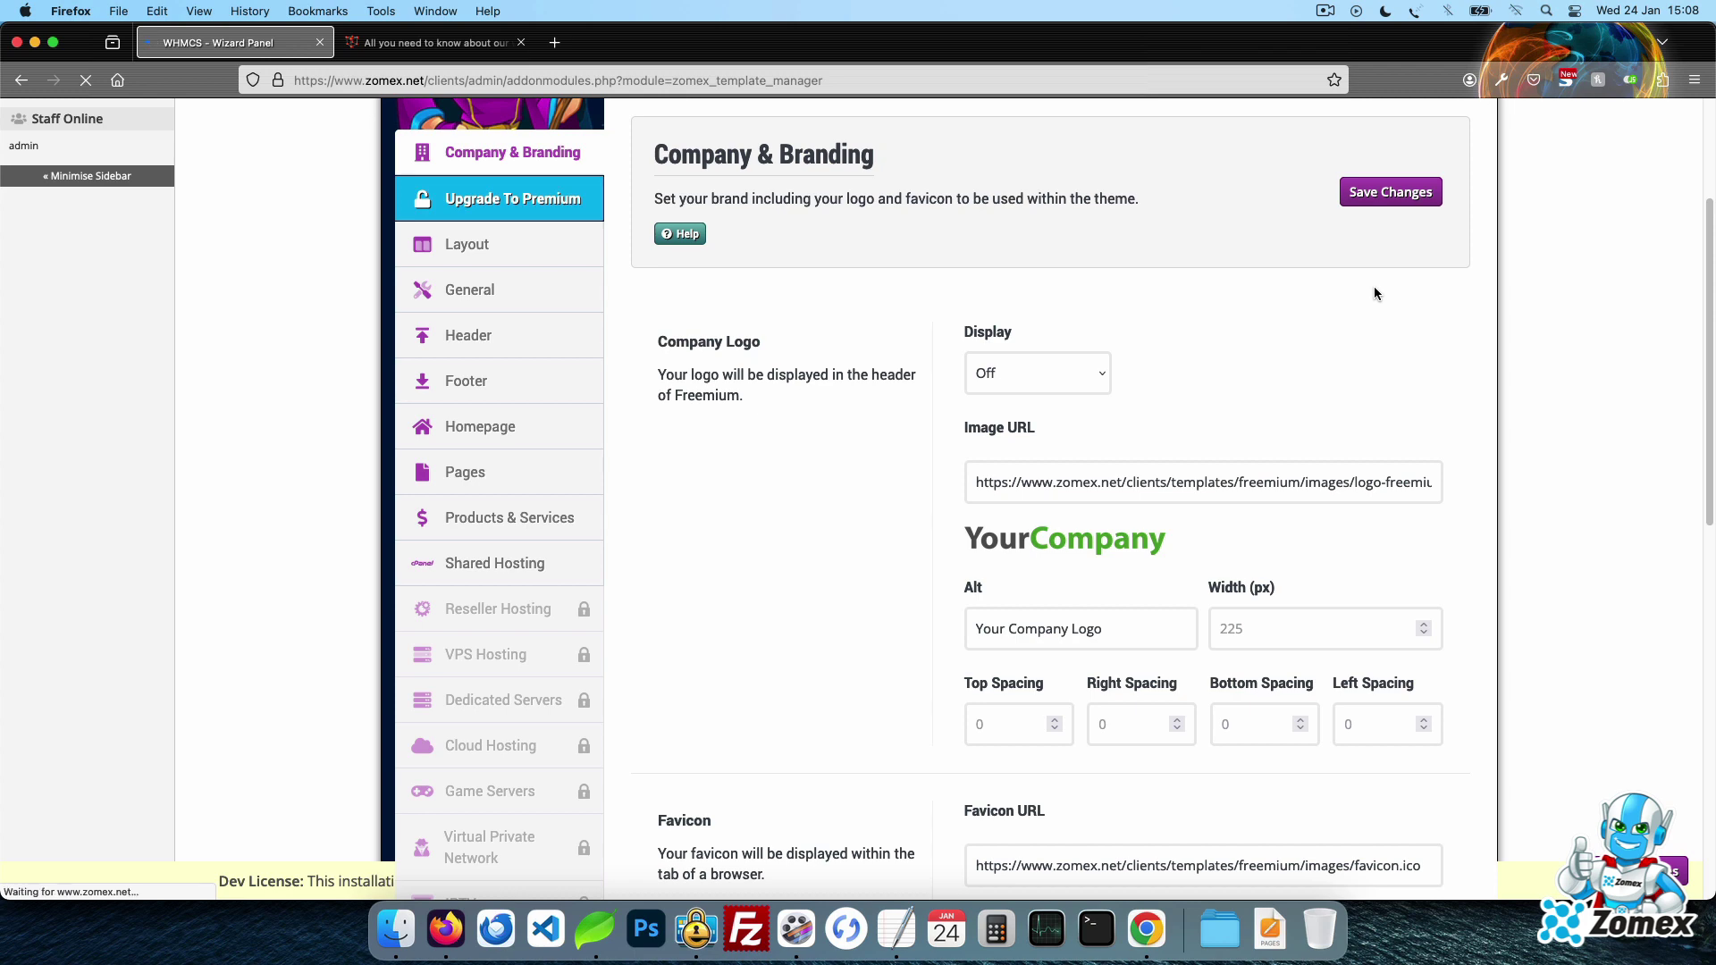
{"action": "scroll", "coordinate": [1376, 295], "scroll_direction": "down", "scroll_amount": 3}
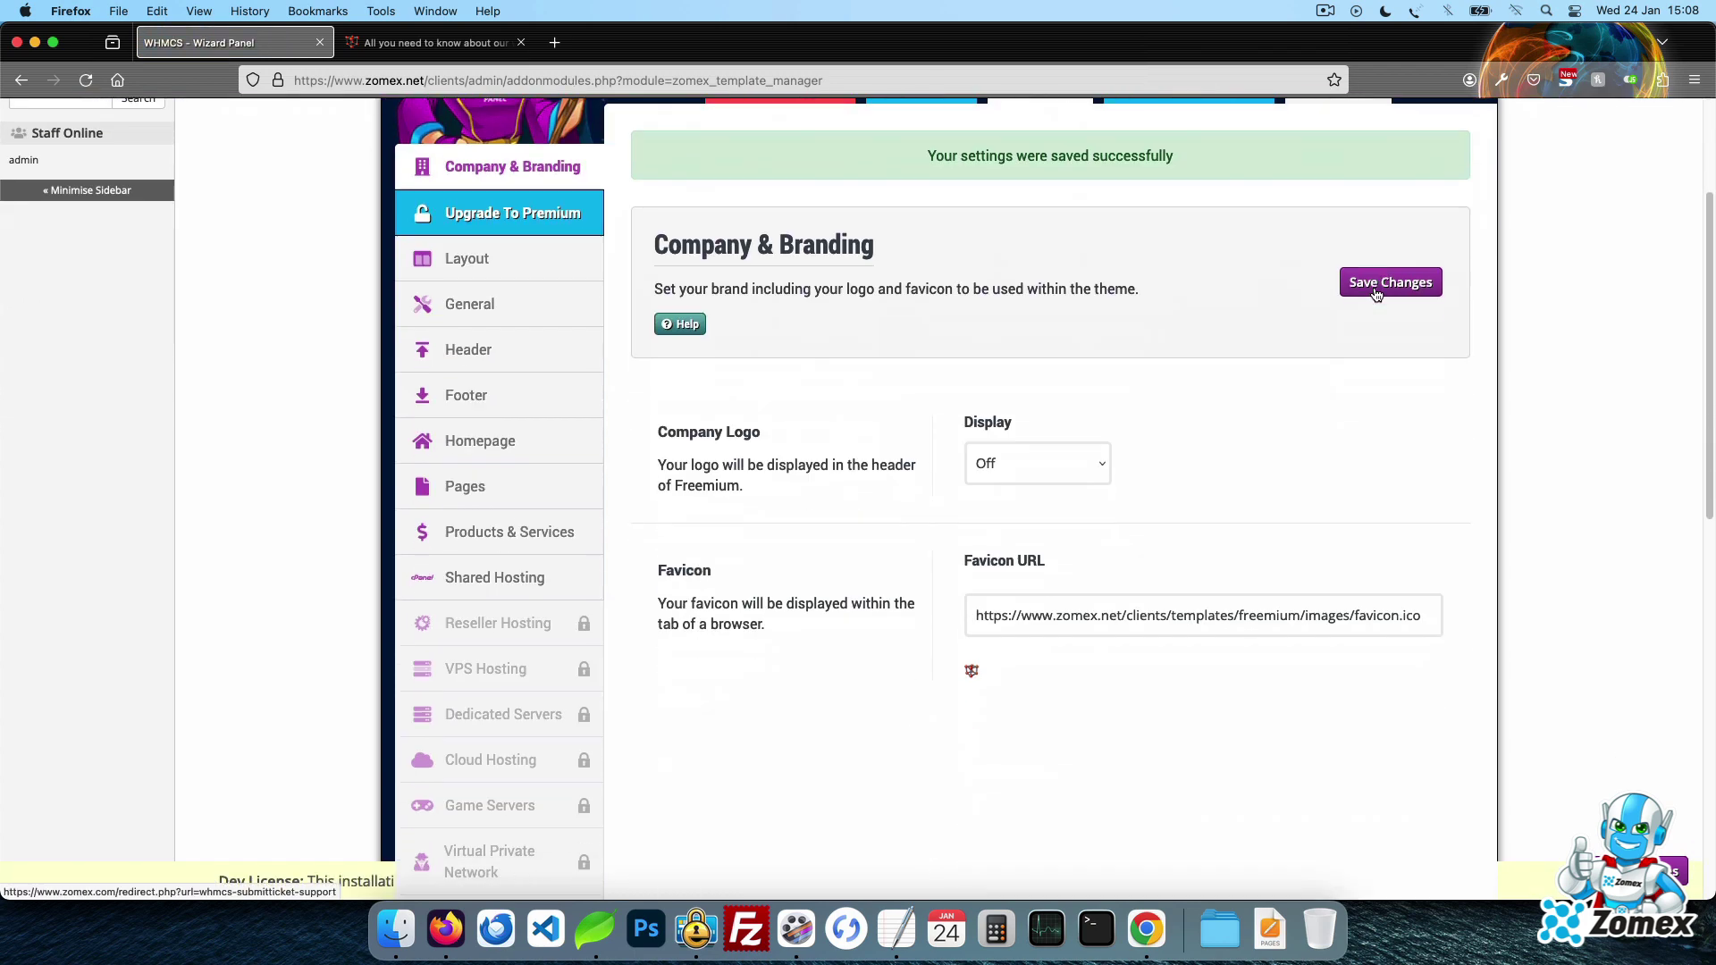
- Open the Wizard Panel Header settings and select the second header design
{"action": "left_click", "coordinate": [560, 272]}
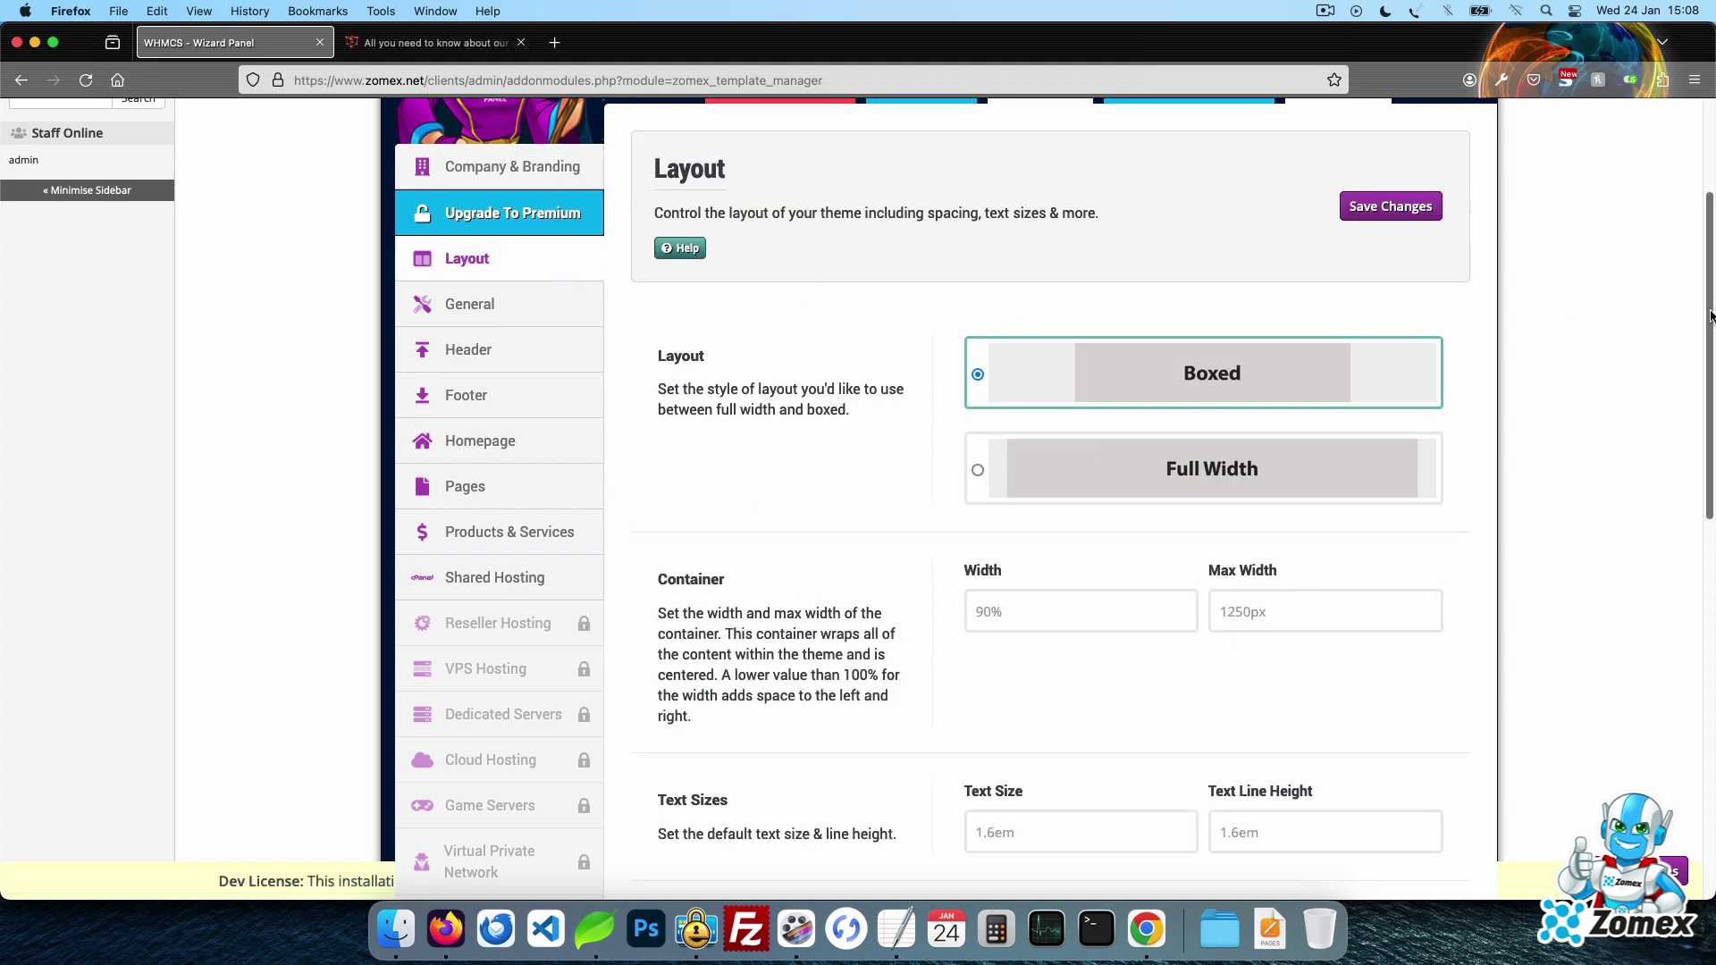
{"action": "scroll", "coordinate": [1710, 340], "scroll_direction": "down", "scroll_amount": 1}
{"action": "left_click_drag", "start_coordinate": [1711, 340], "coordinate": [1713, 170]}
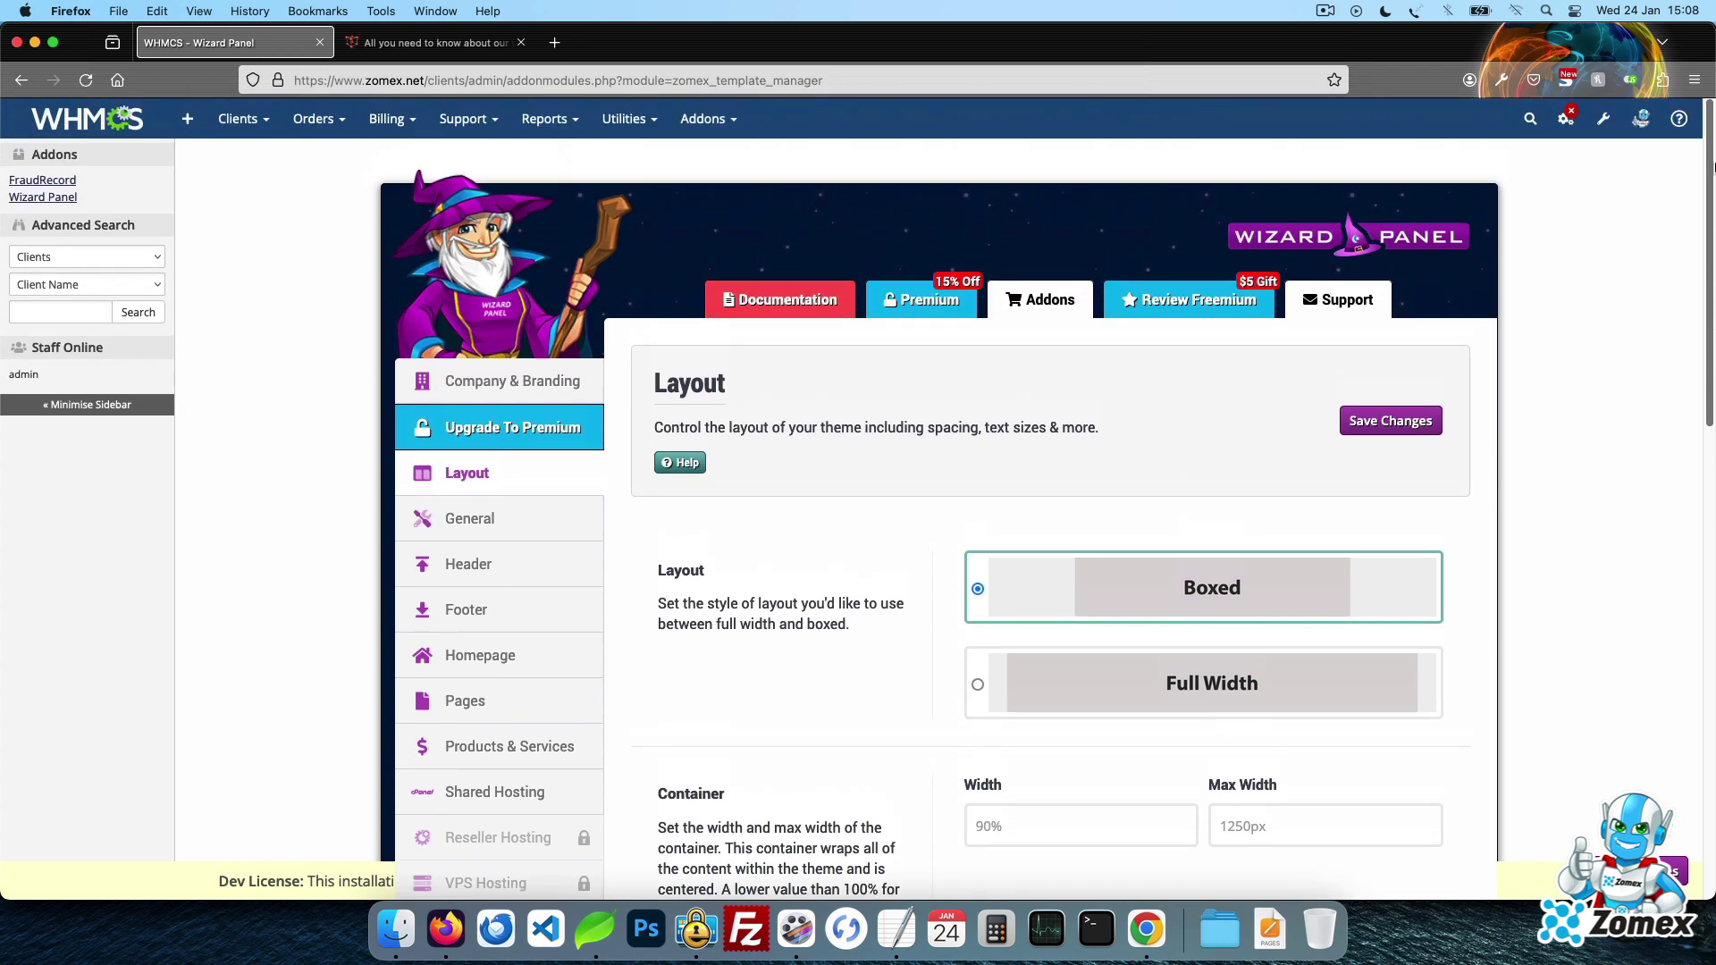
{"action": "left_click", "coordinate": [501, 565]}
{"action": "scroll", "coordinate": [1505, 481], "scroll_direction": "down", "scroll_amount": 4}
{"action": "left_click", "coordinate": [1247, 476]}
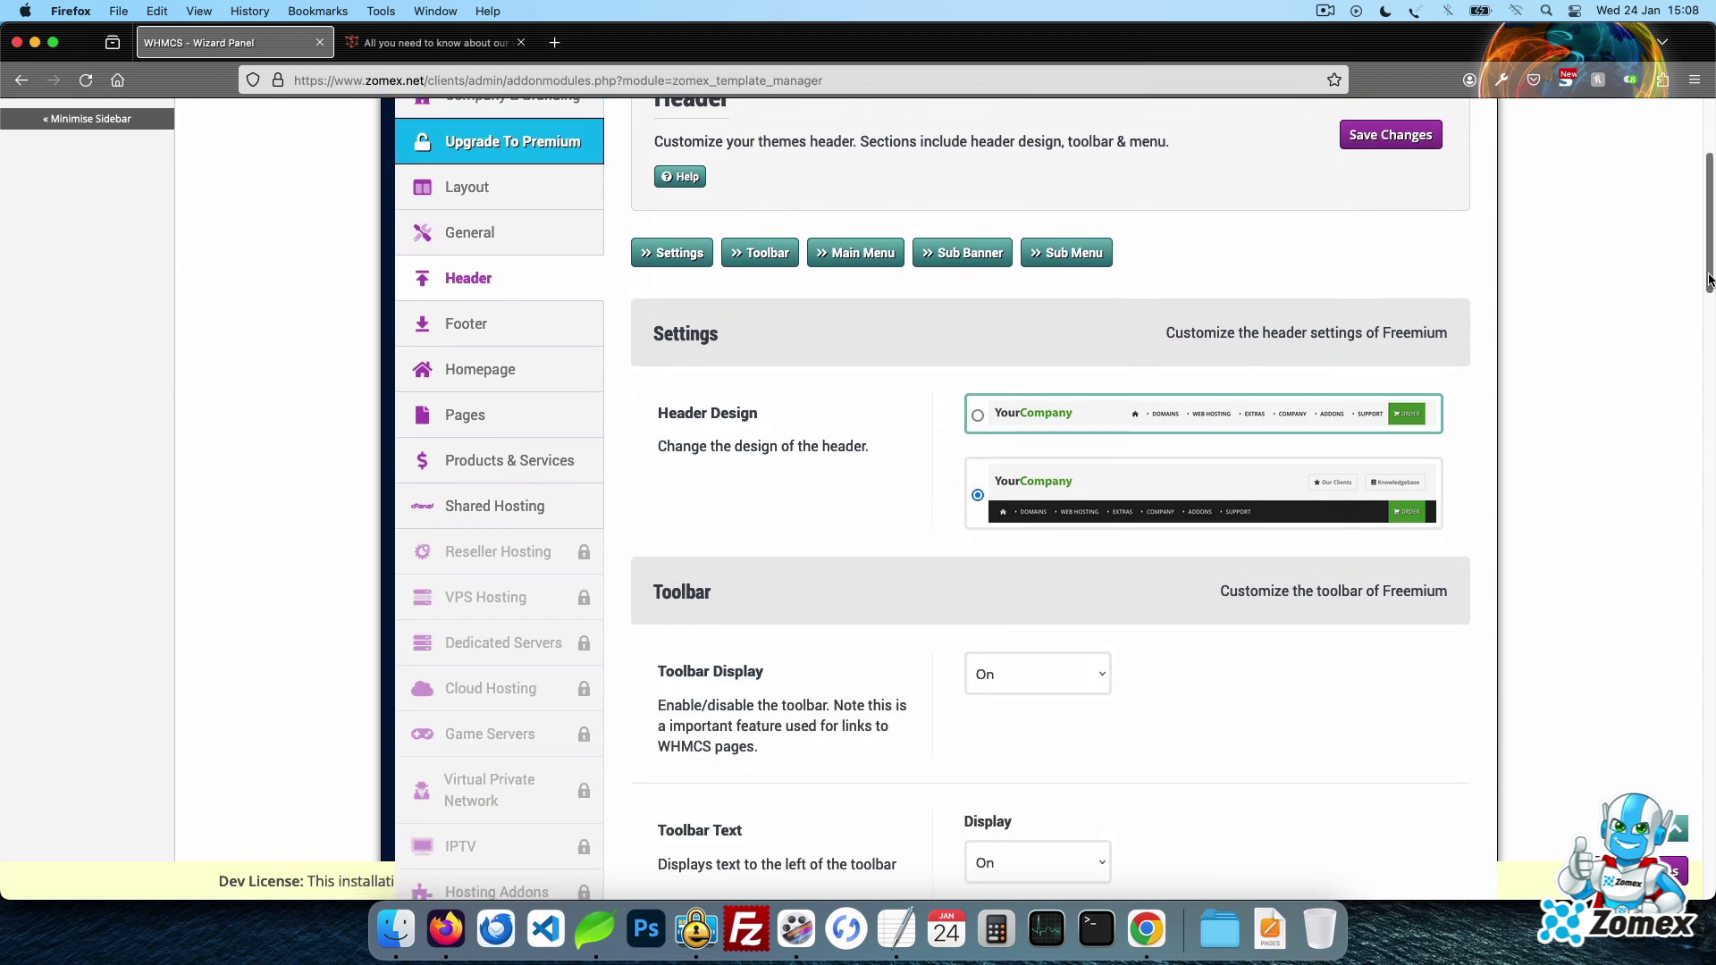
- Change the toolbar text to 'Example text goes here' and choose the dropdown menu design
{"action": "scroll", "coordinate": [1624, 391], "scroll_direction": "down", "scroll_amount": 5}
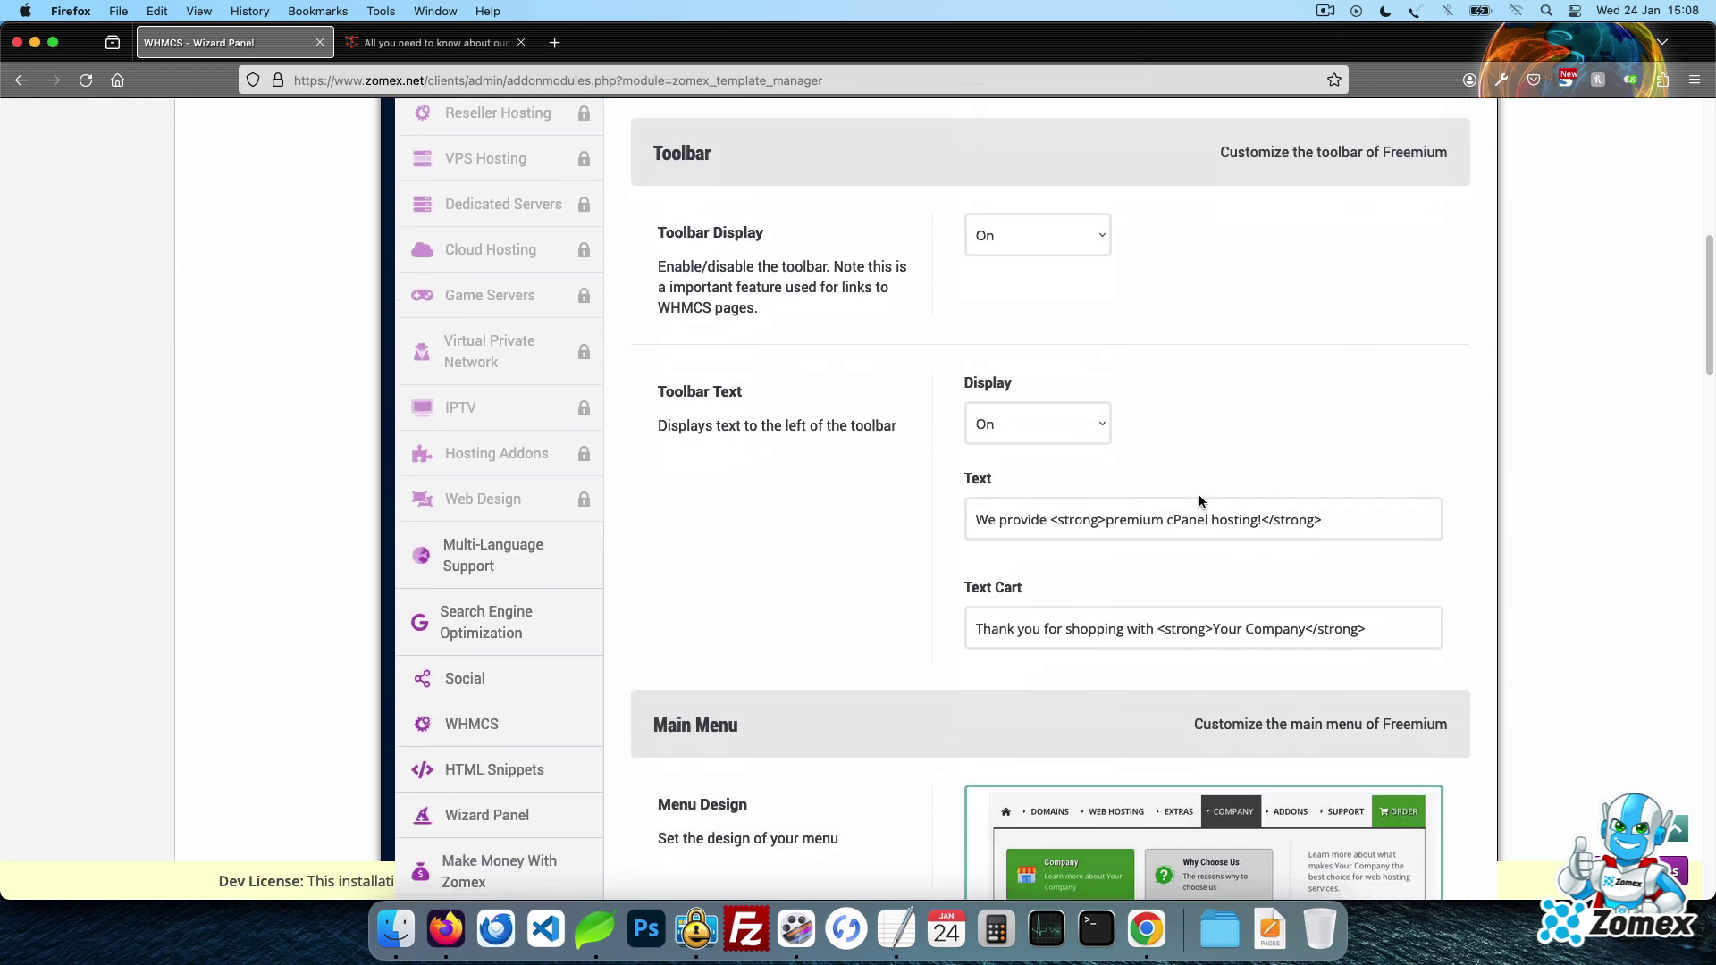
{"action": "triple_click", "coordinate": [1410, 511]}
{"action": "type", "text": "Example text goes here"}
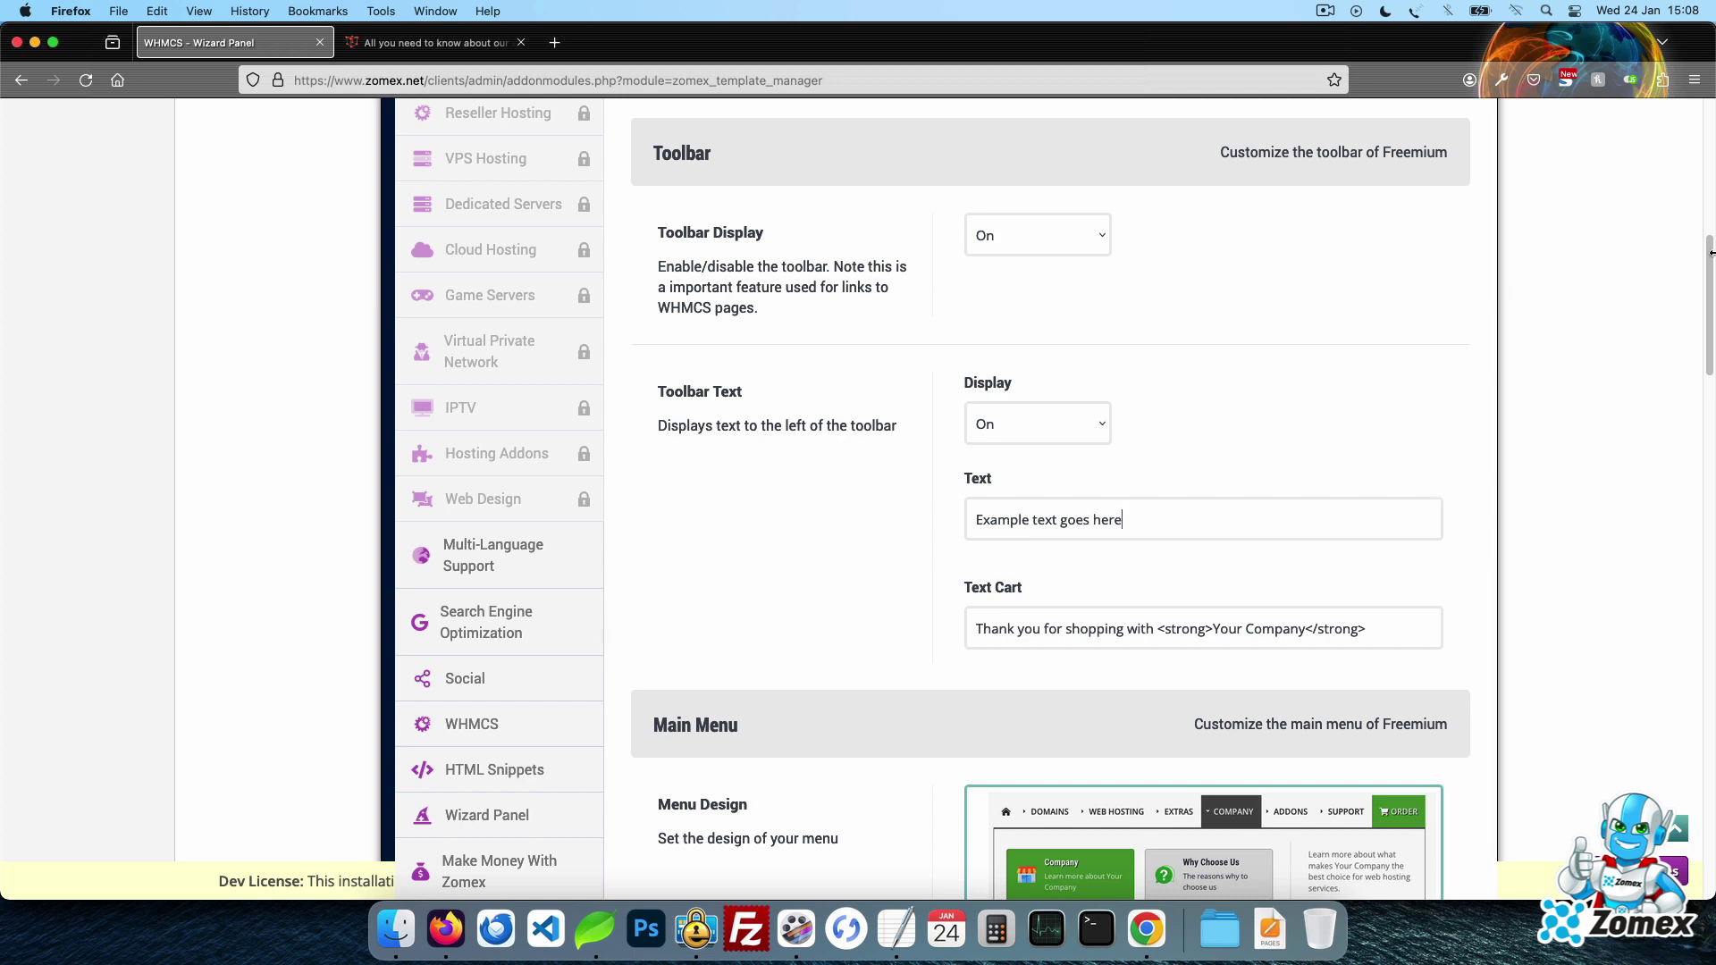
{"action": "left_click_drag", "start_coordinate": [1711, 251], "coordinate": [1703, 412]}
{"action": "left_click", "coordinate": [978, 407]}
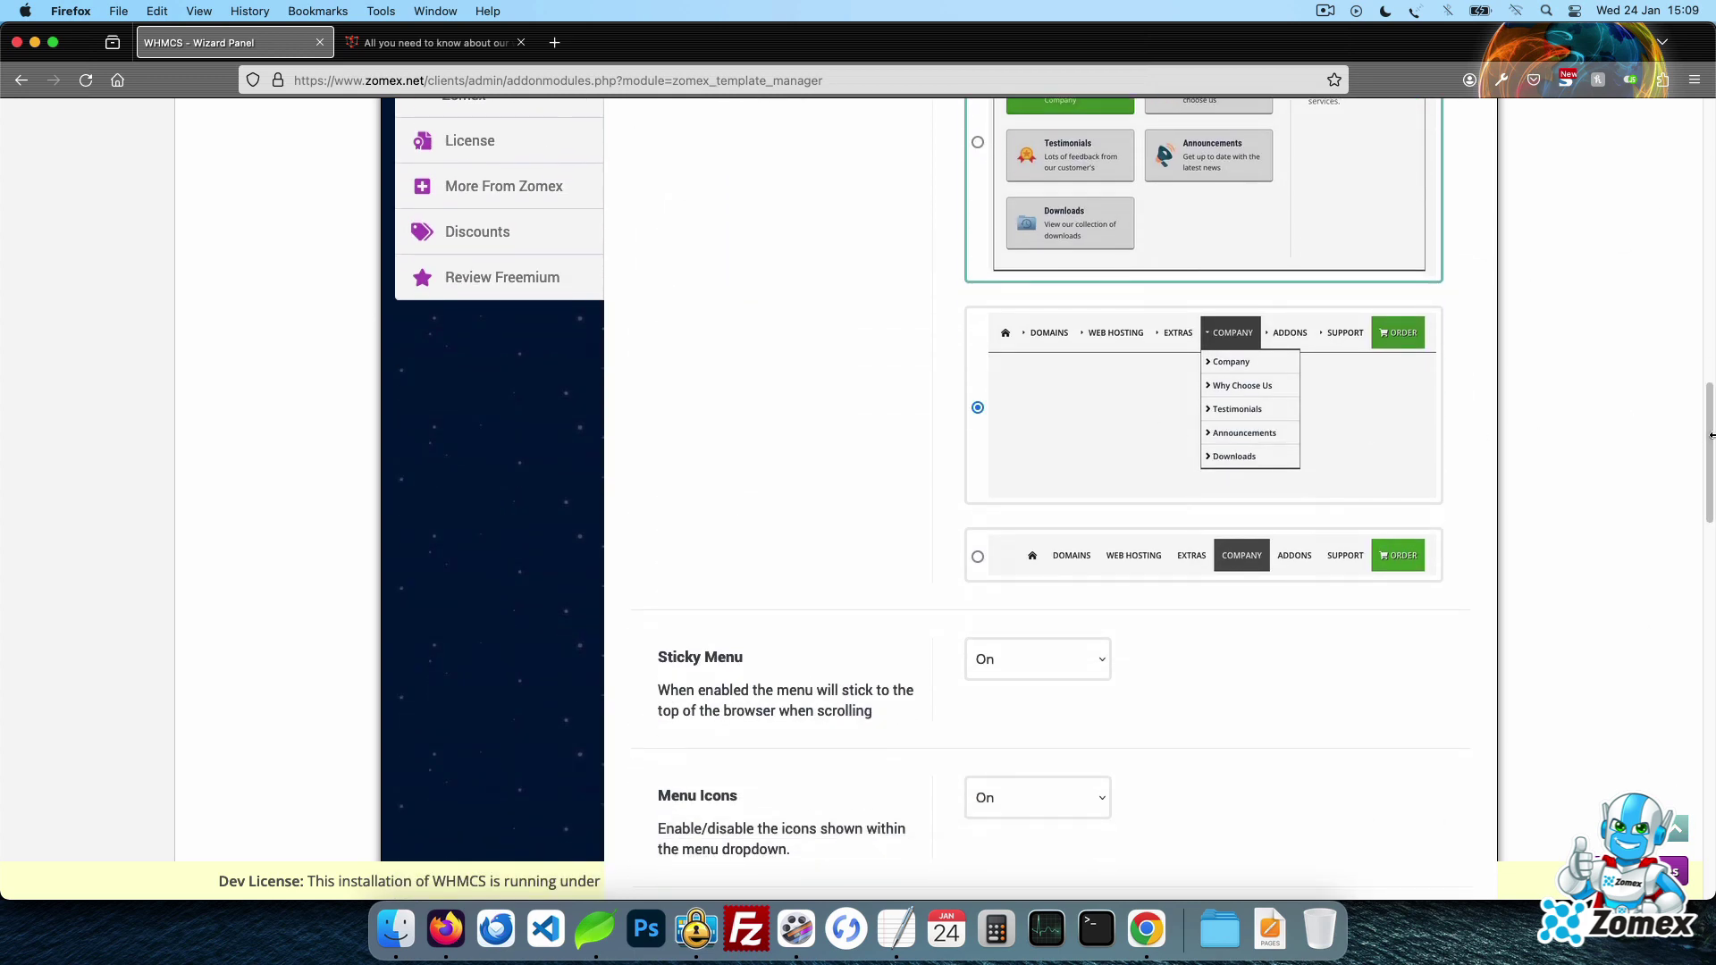
- Change the CTA button text from 'Order' to 'Buy' and save the header settings
{"action": "left_click_drag", "start_coordinate": [1712, 435], "coordinate": [1711, 566]}
{"action": "scroll", "coordinate": [1557, 569], "scroll_direction": "down", "scroll_amount": 3}
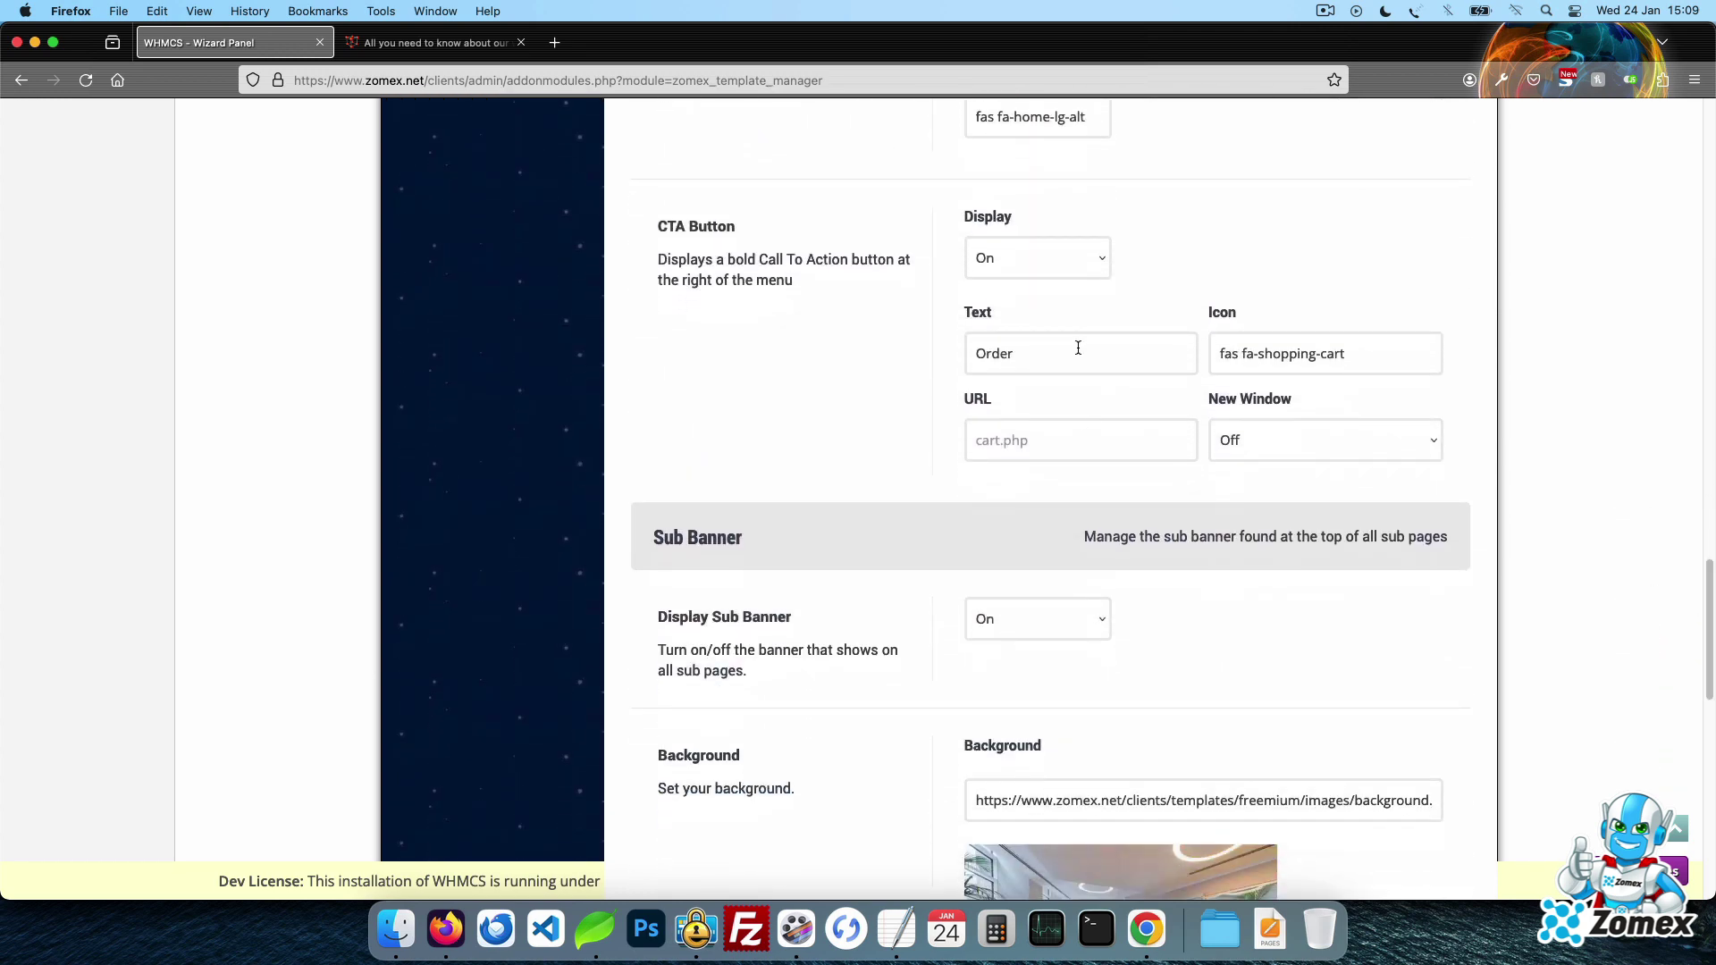
{"action": "double_click", "coordinate": [1078, 348]}
{"action": "type", "text": "Buy"}
{"action": "left_click_drag", "start_coordinate": [1710, 682], "coordinate": [1710, 865]}
{"action": "key", "text": "Return"}
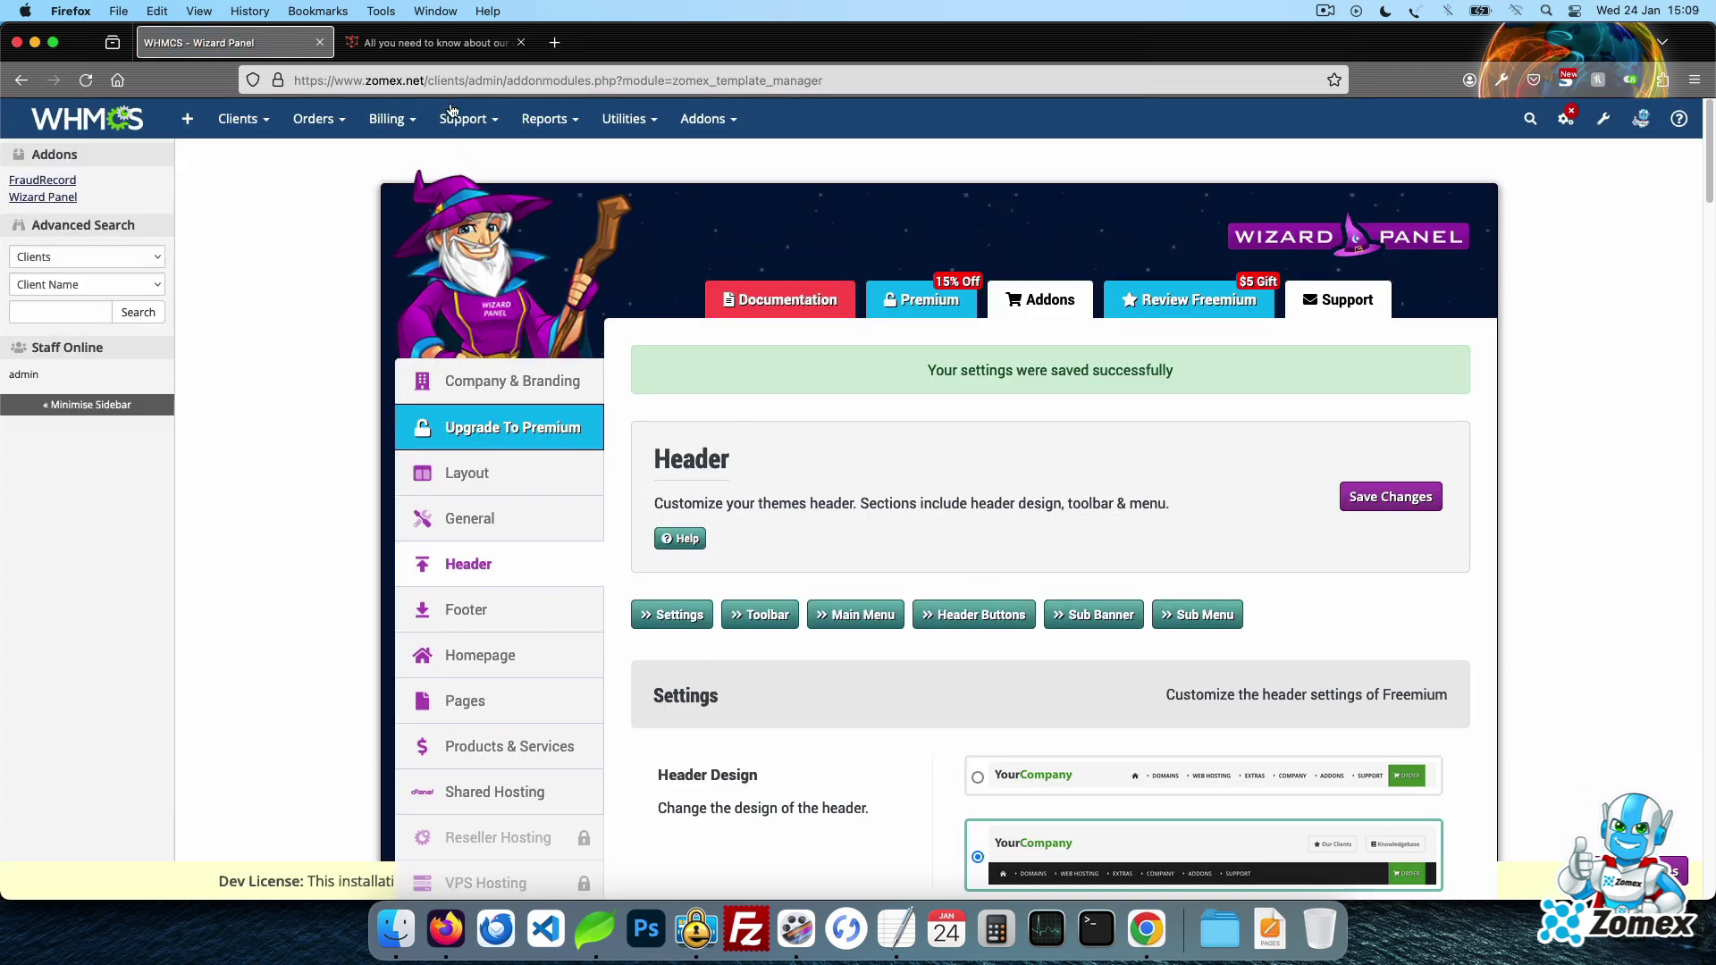
{"action": "left_click", "coordinate": [426, 43]}
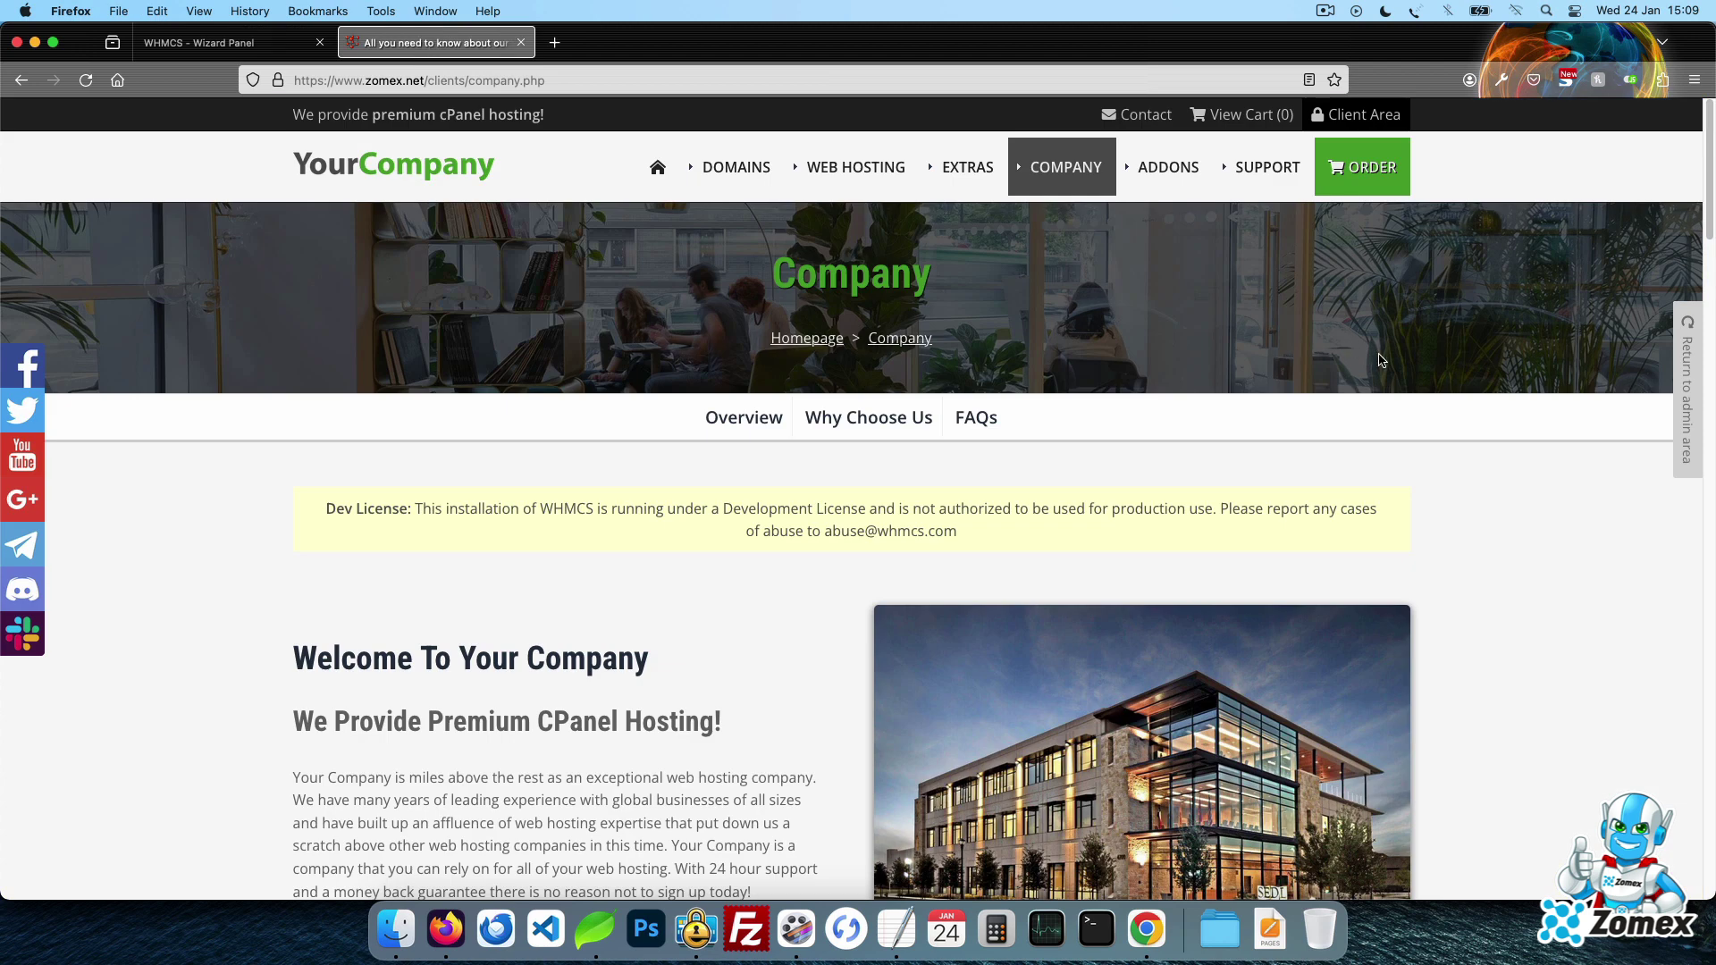
{"action": "key", "text": "super+r"}
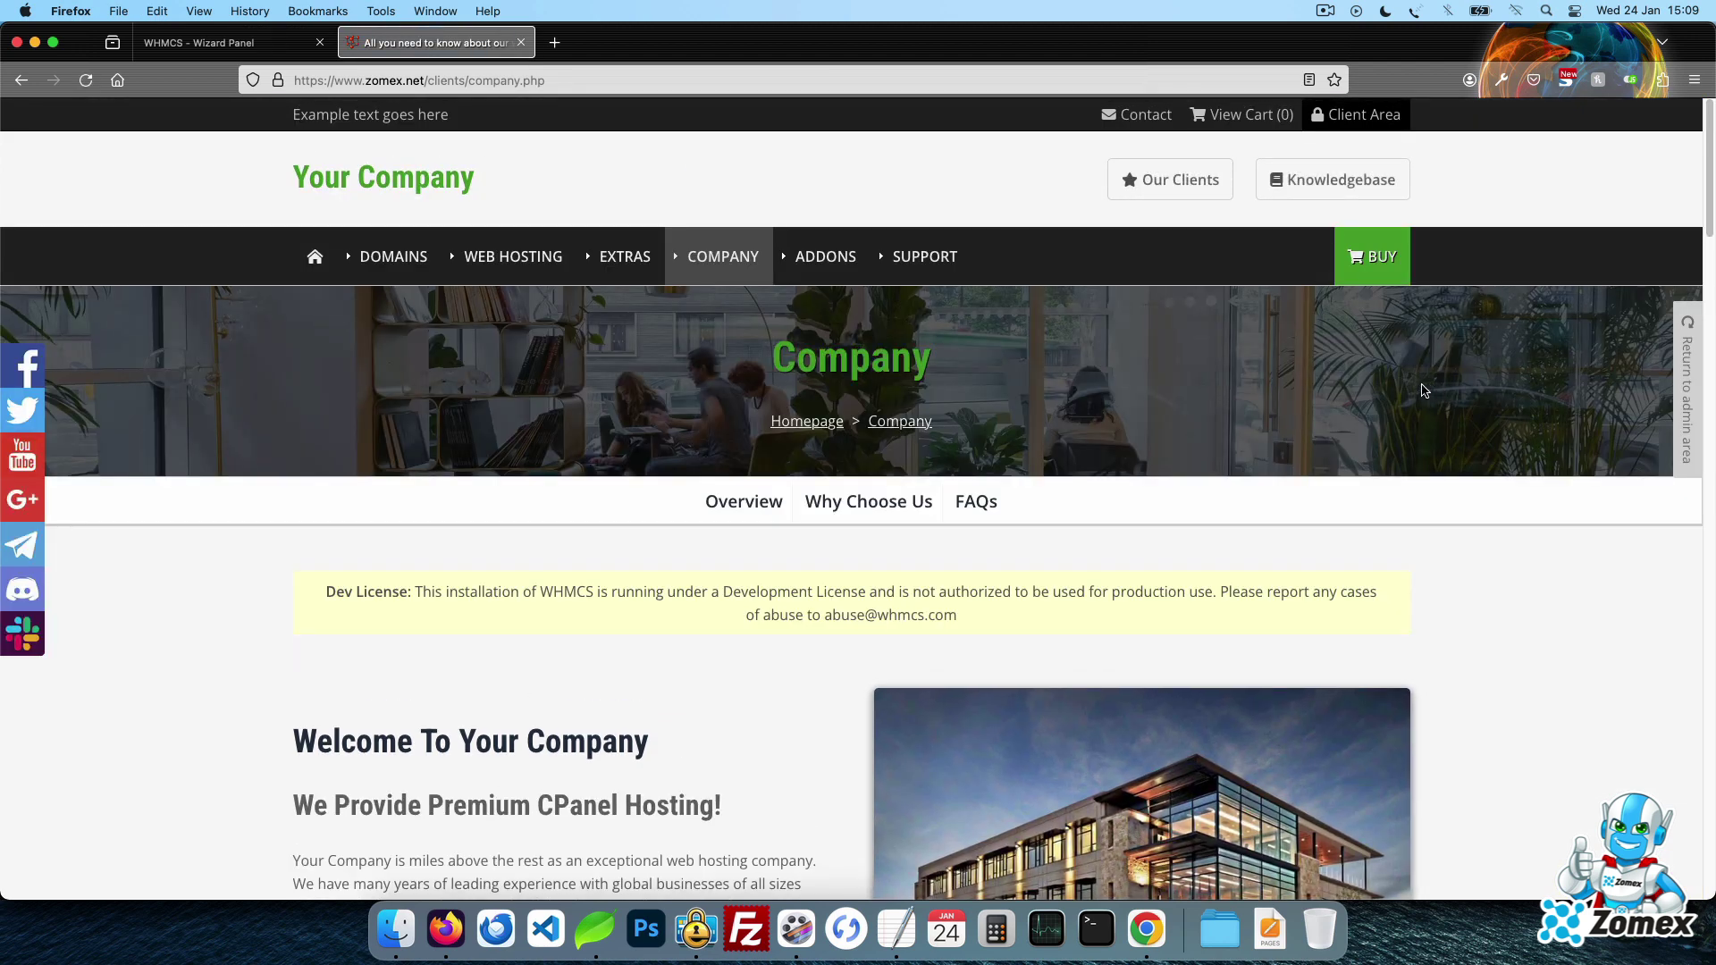
{"action": "mouse_move", "coordinate": [477, 254]}
{"action": "mouse_move", "coordinate": [617, 260]}
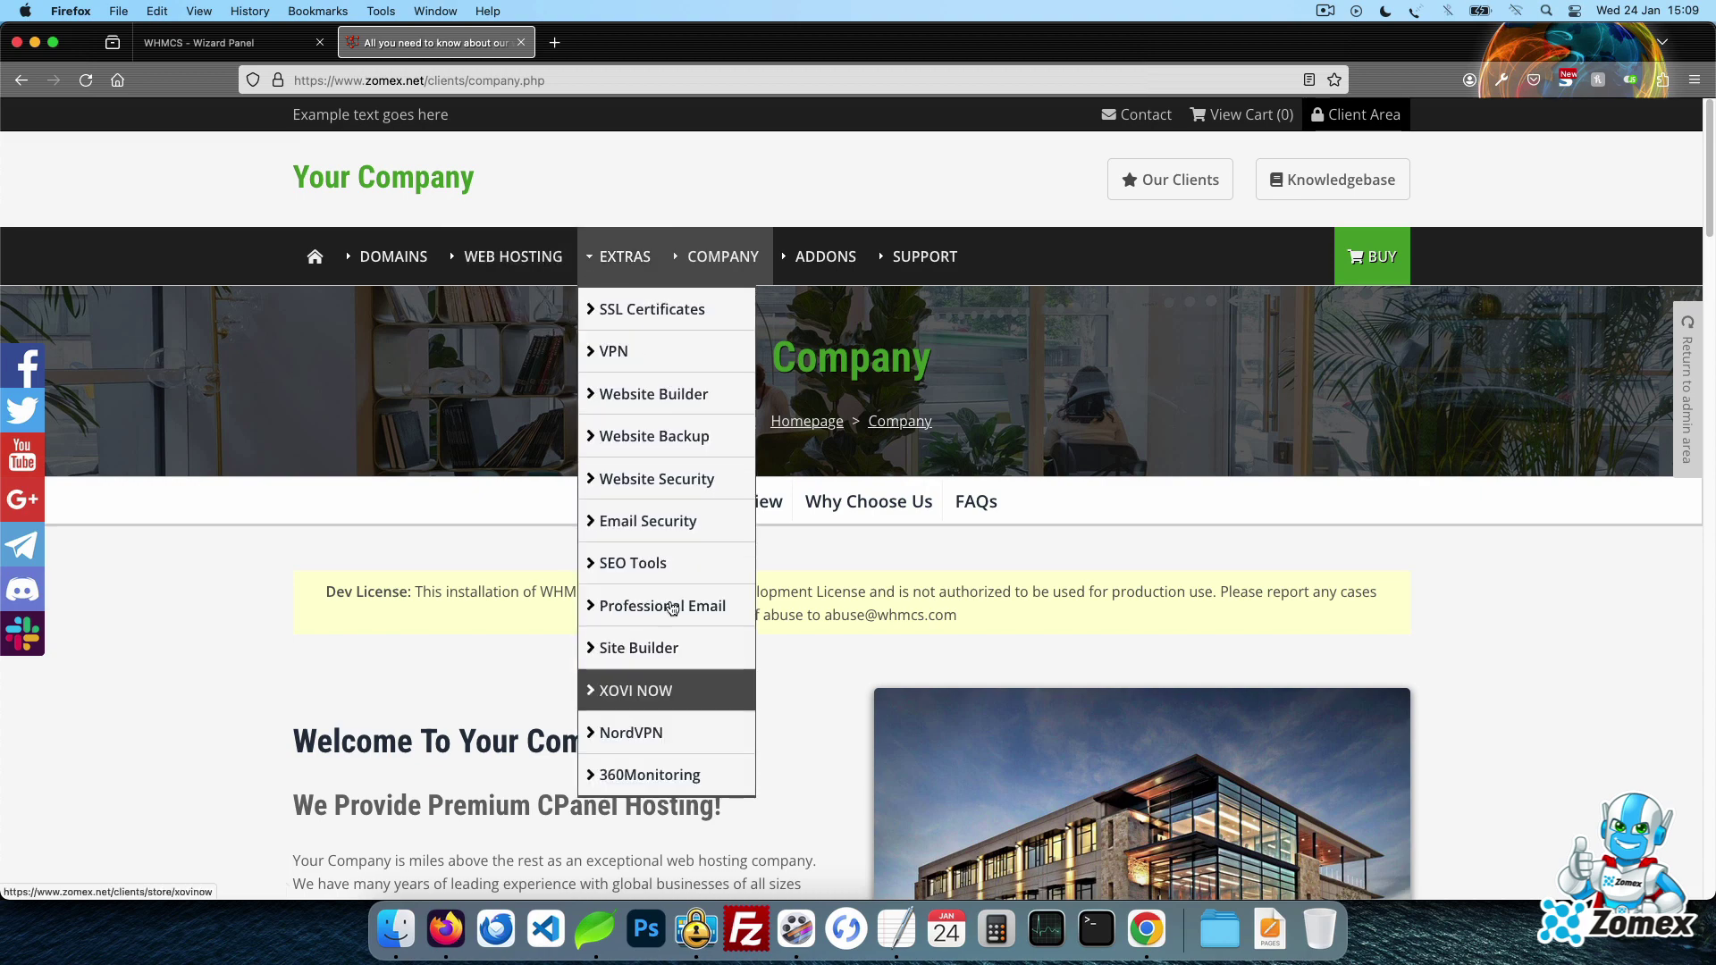
{"action": "mouse_move", "coordinate": [873, 268]}
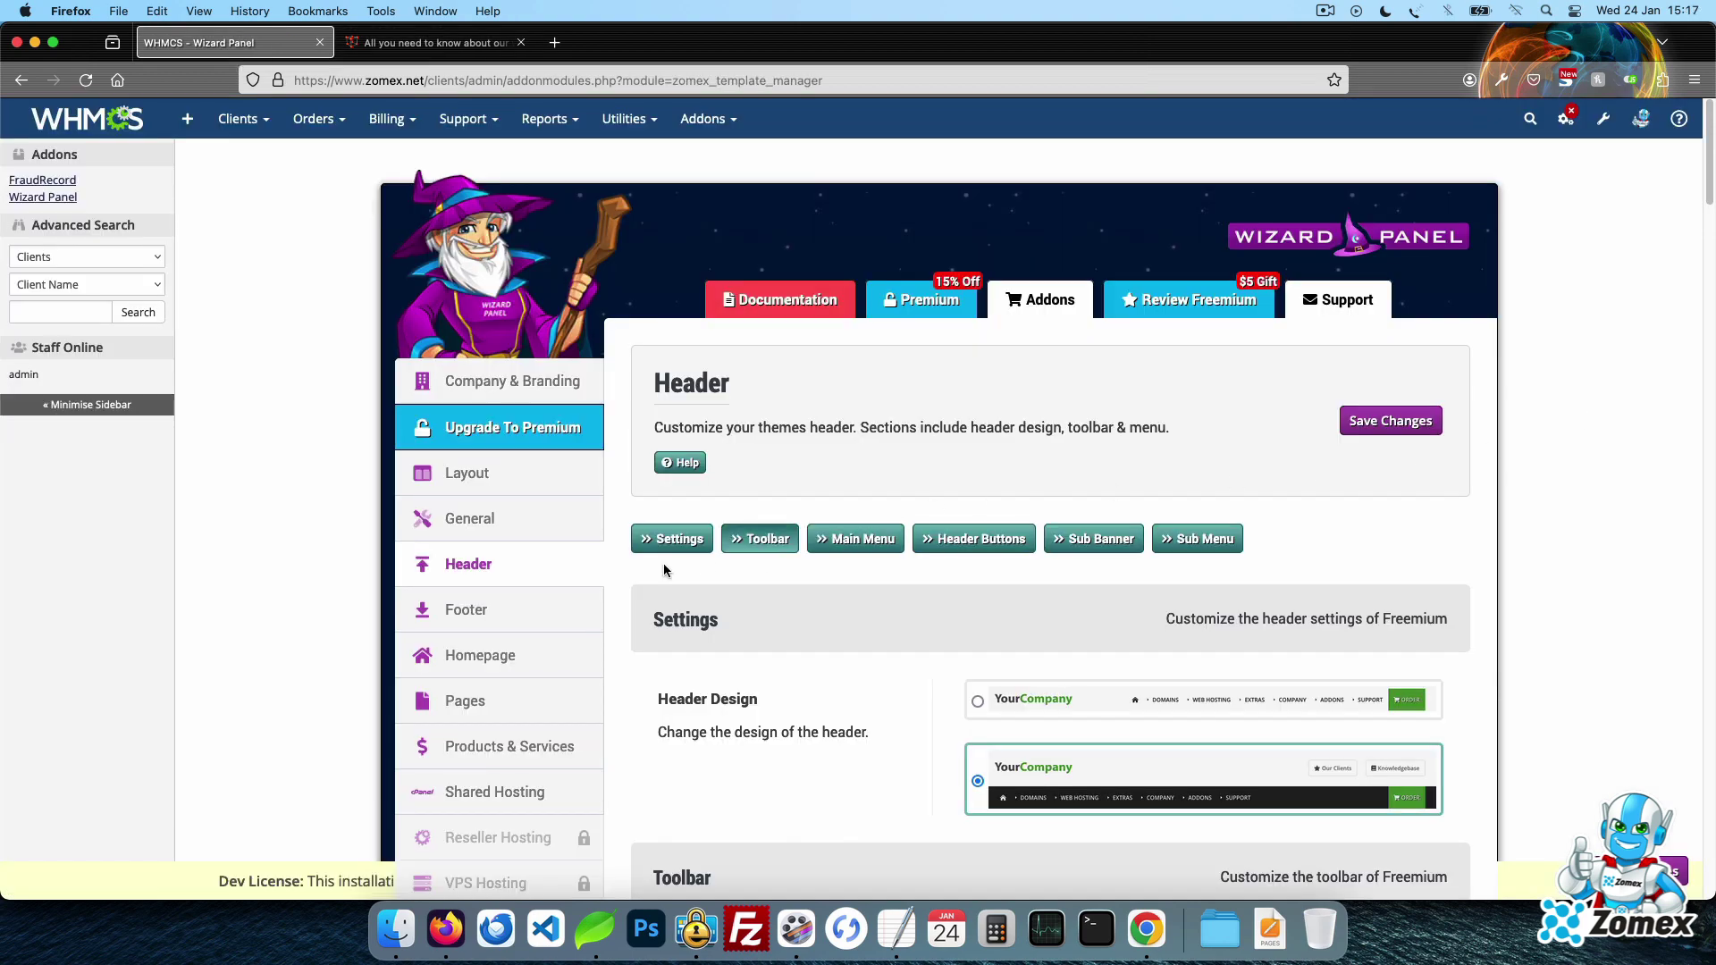
- In Footer settings, set the CTA text to 'Call to action' and replace the CTA button label
{"action": "left_click", "coordinate": [466, 610]}
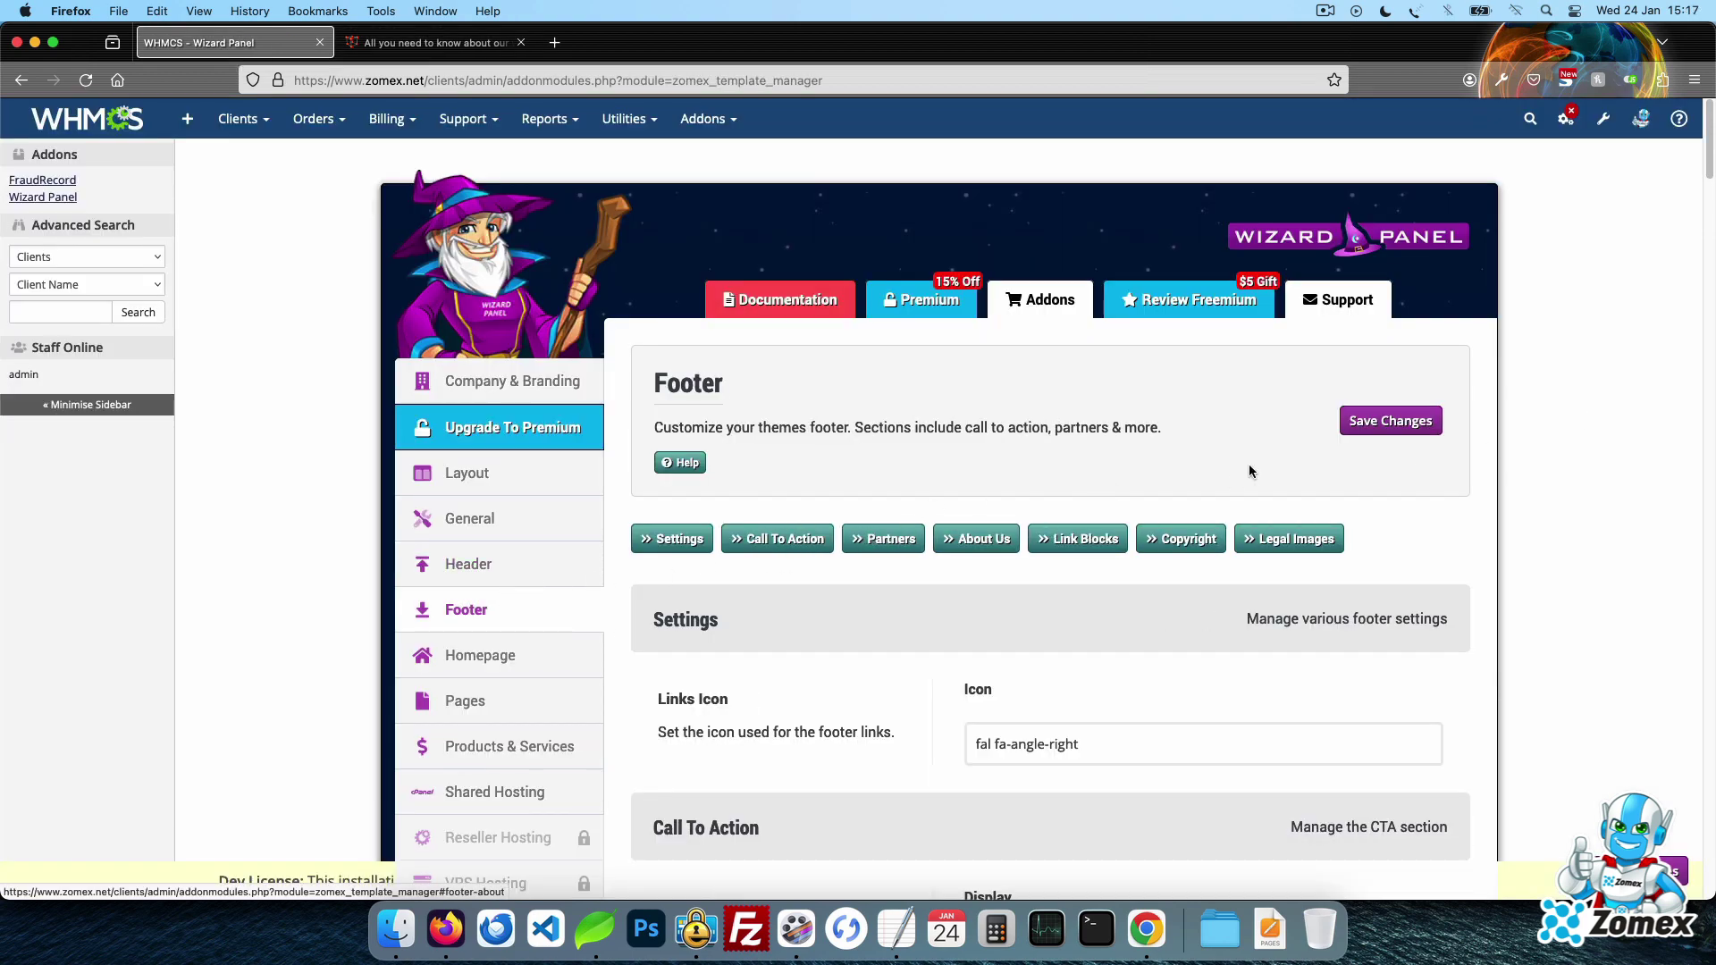
{"action": "scroll", "coordinate": [1709, 146], "scroll_direction": "down", "scroll_amount": 10}
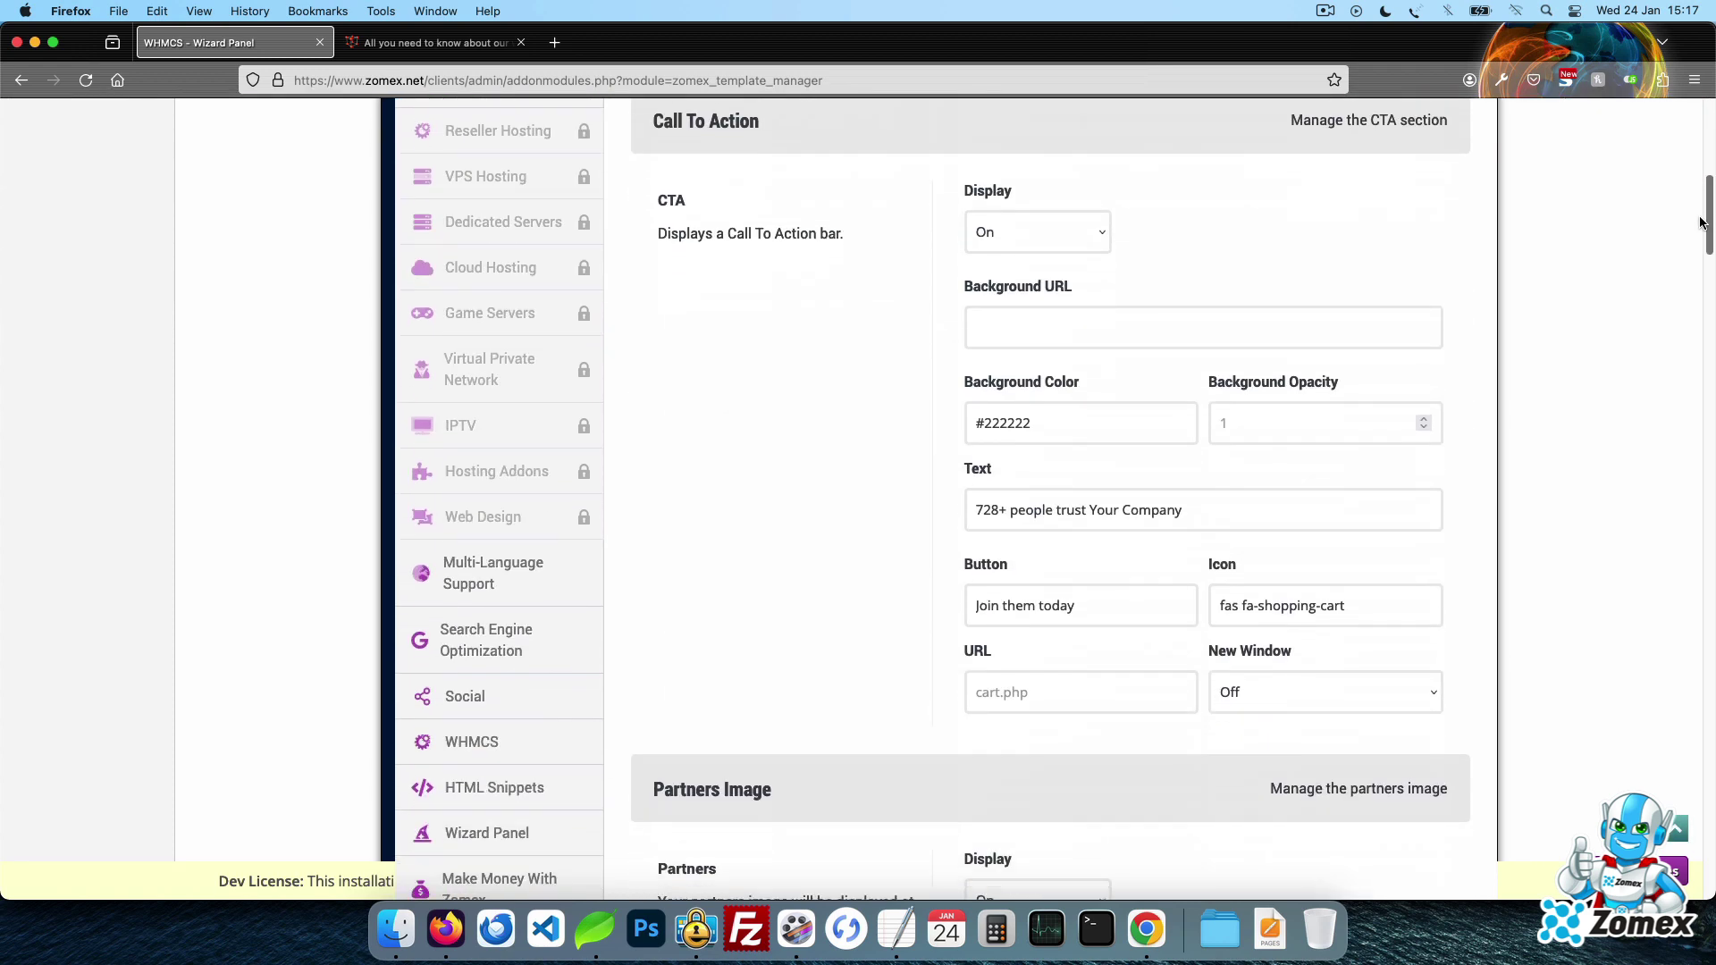
{"action": "triple_click", "coordinate": [1417, 333]}
{"action": "type", "text": "Call to action"}
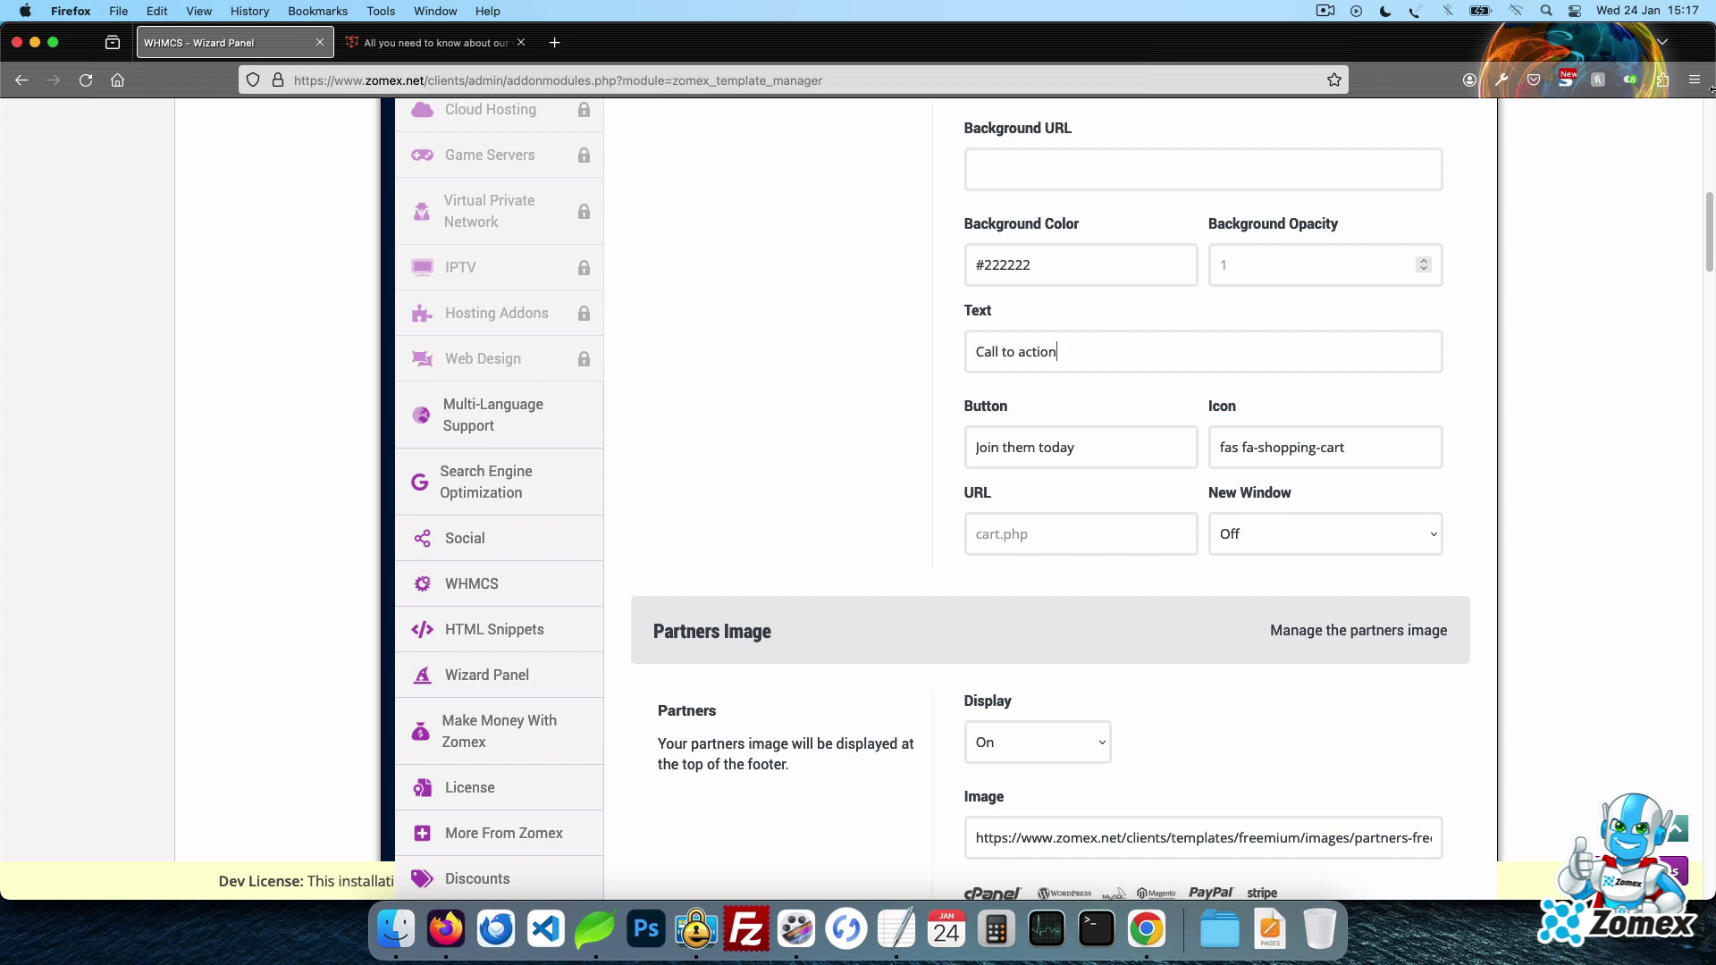
{"action": "triple_click", "coordinate": [1110, 444]}
{"action": "type", "text": "Purchase"}
- Turn the partners image Off and set About Us to heading 'IPTV', text 'The best shows available'
{"action": "scroll", "coordinate": [1019, 240], "scroll_direction": "down", "scroll_amount": 6}
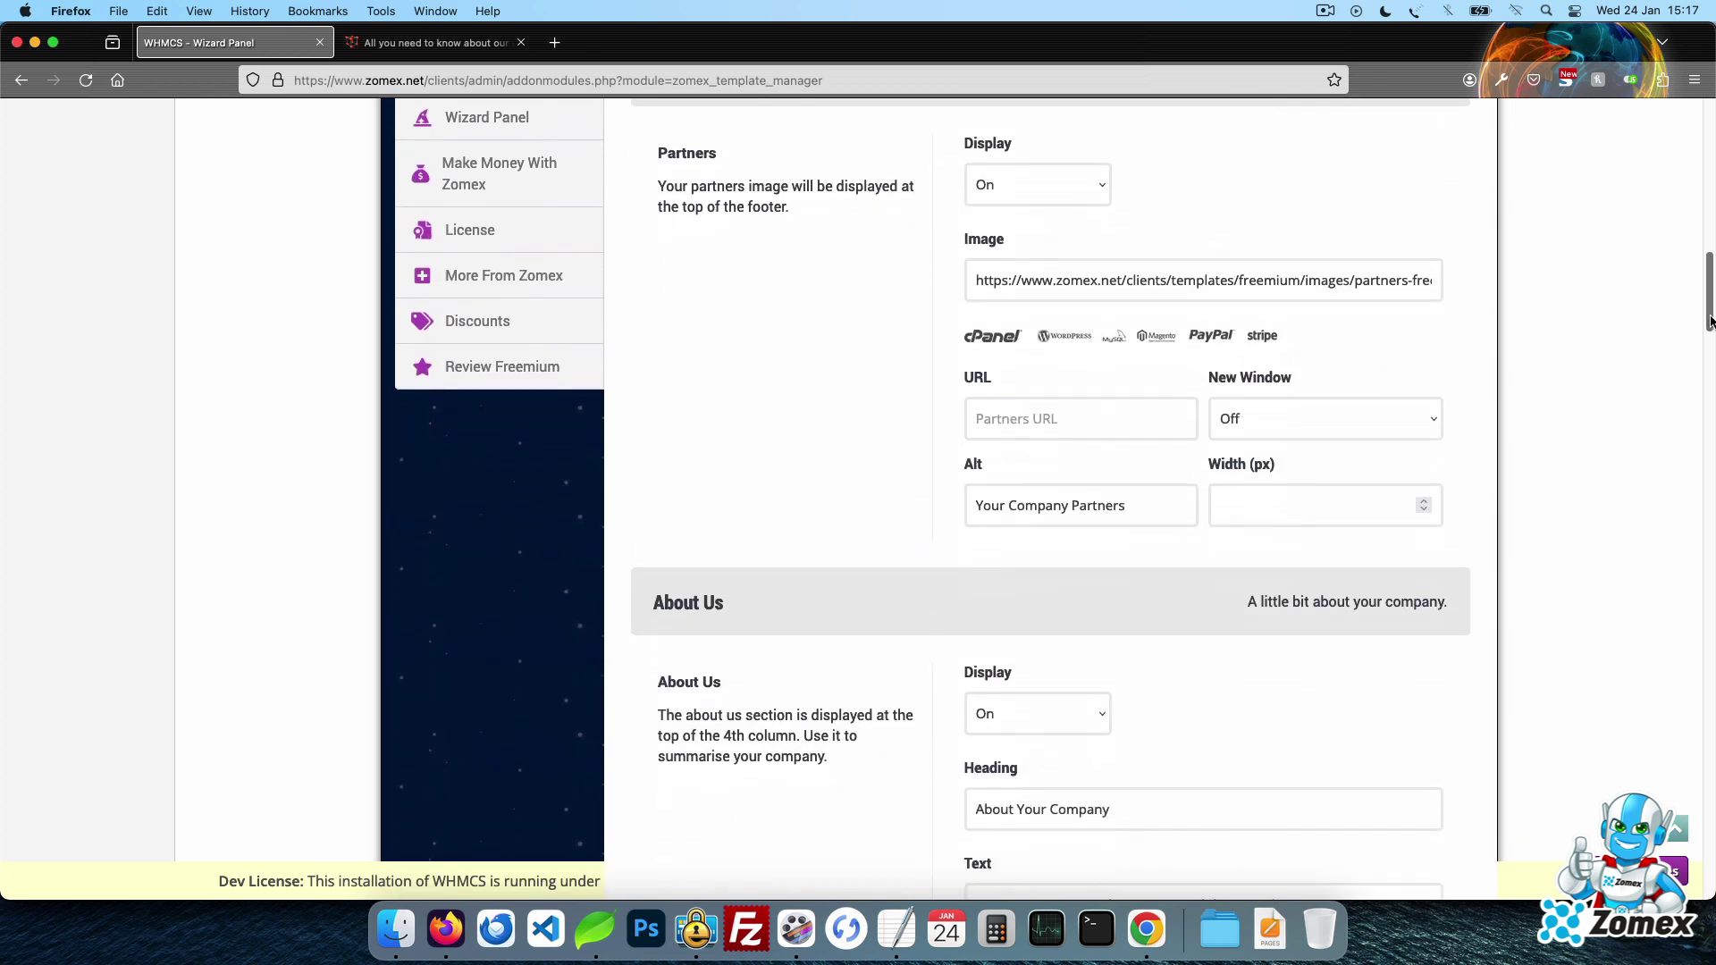
{"action": "left_click", "coordinate": [1028, 184]}
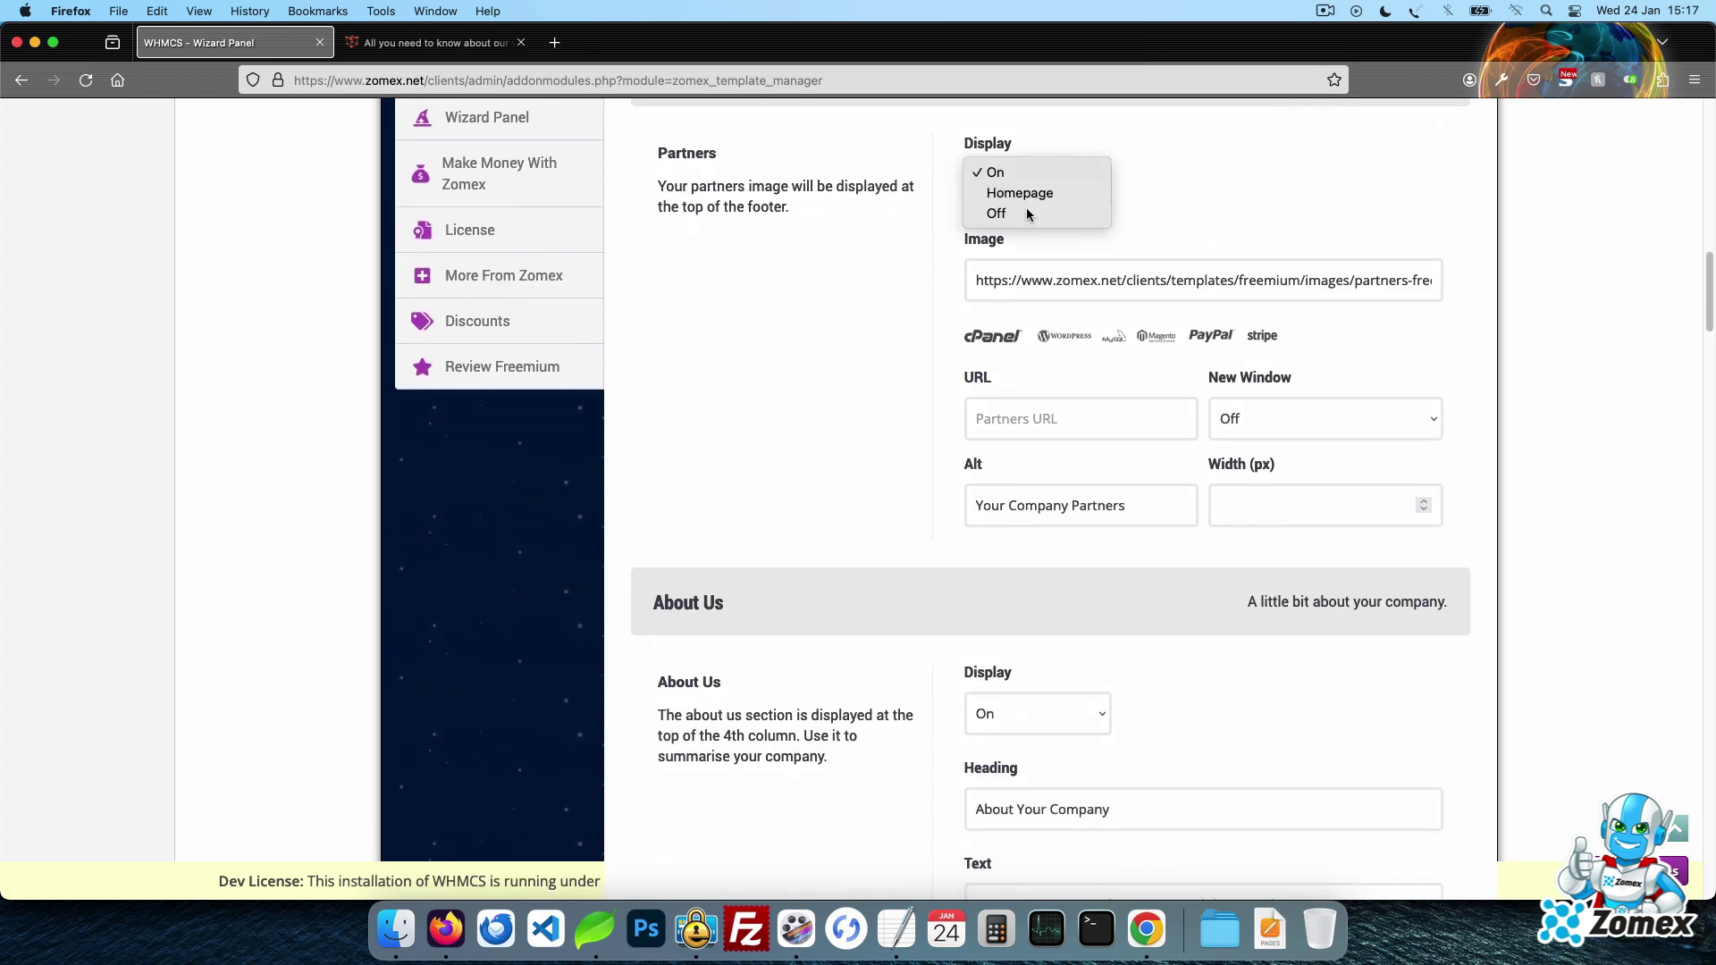
{"action": "left_click", "coordinate": [1031, 214]}
{"action": "left_click_drag", "start_coordinate": [1711, 305], "coordinate": [1711, 360]}
{"action": "key", "text": "super+a"}
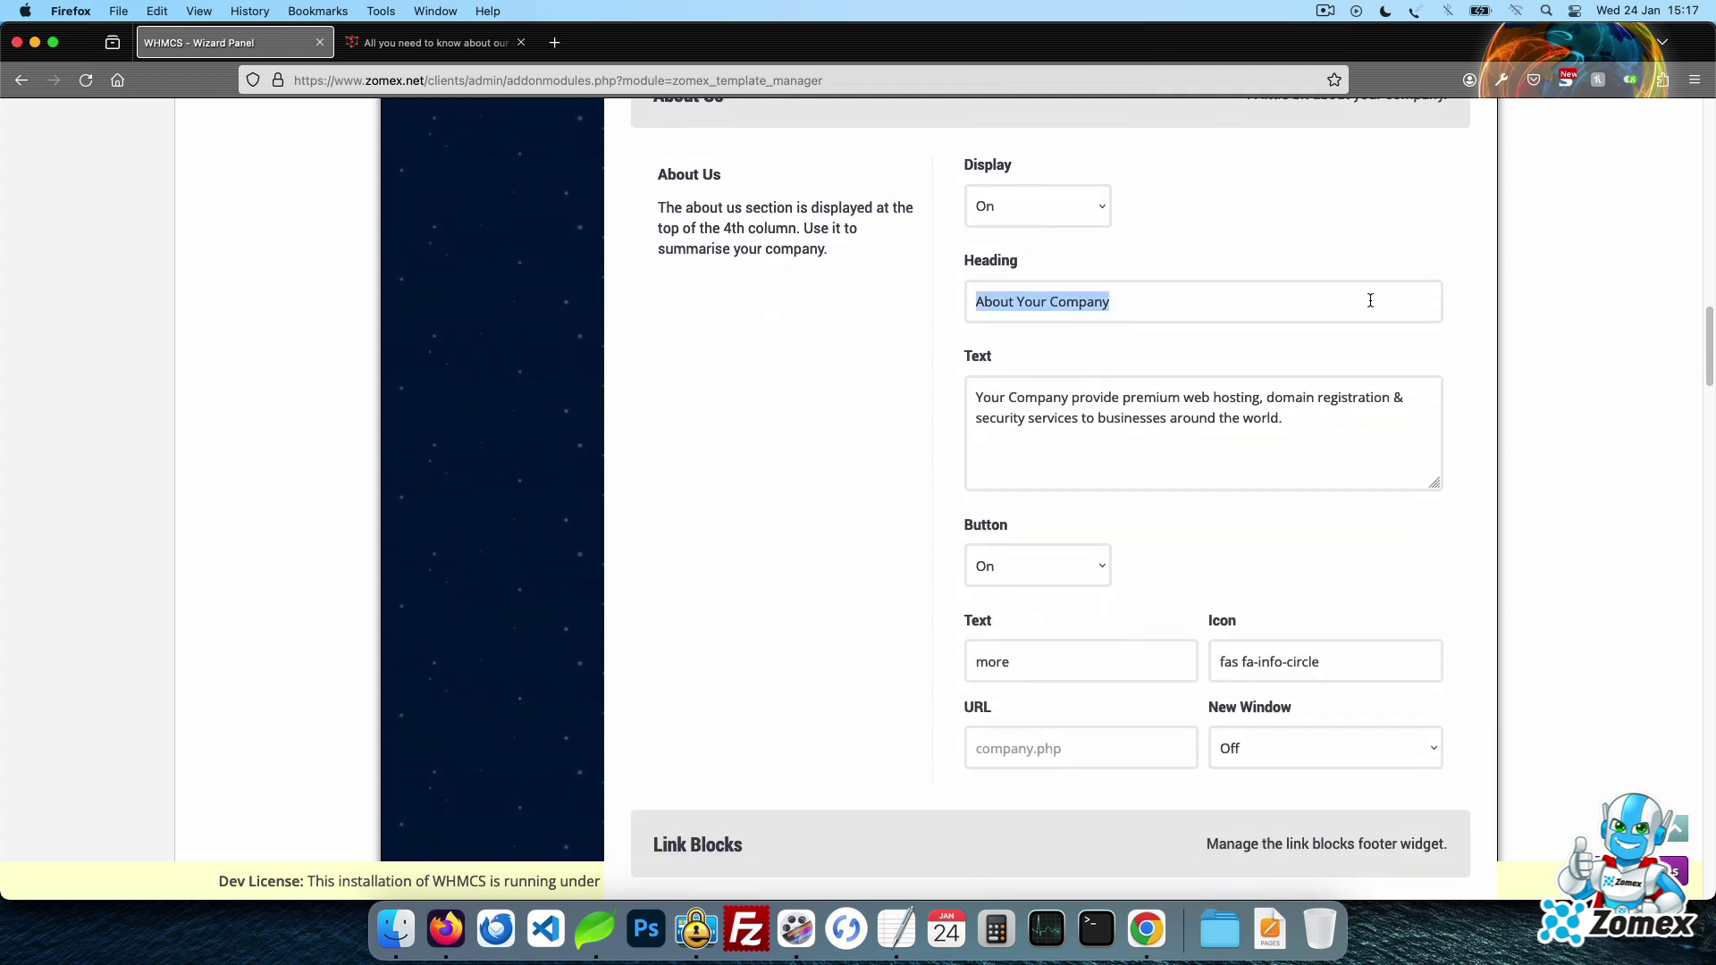
{"action": "type", "text": "IPTV"}
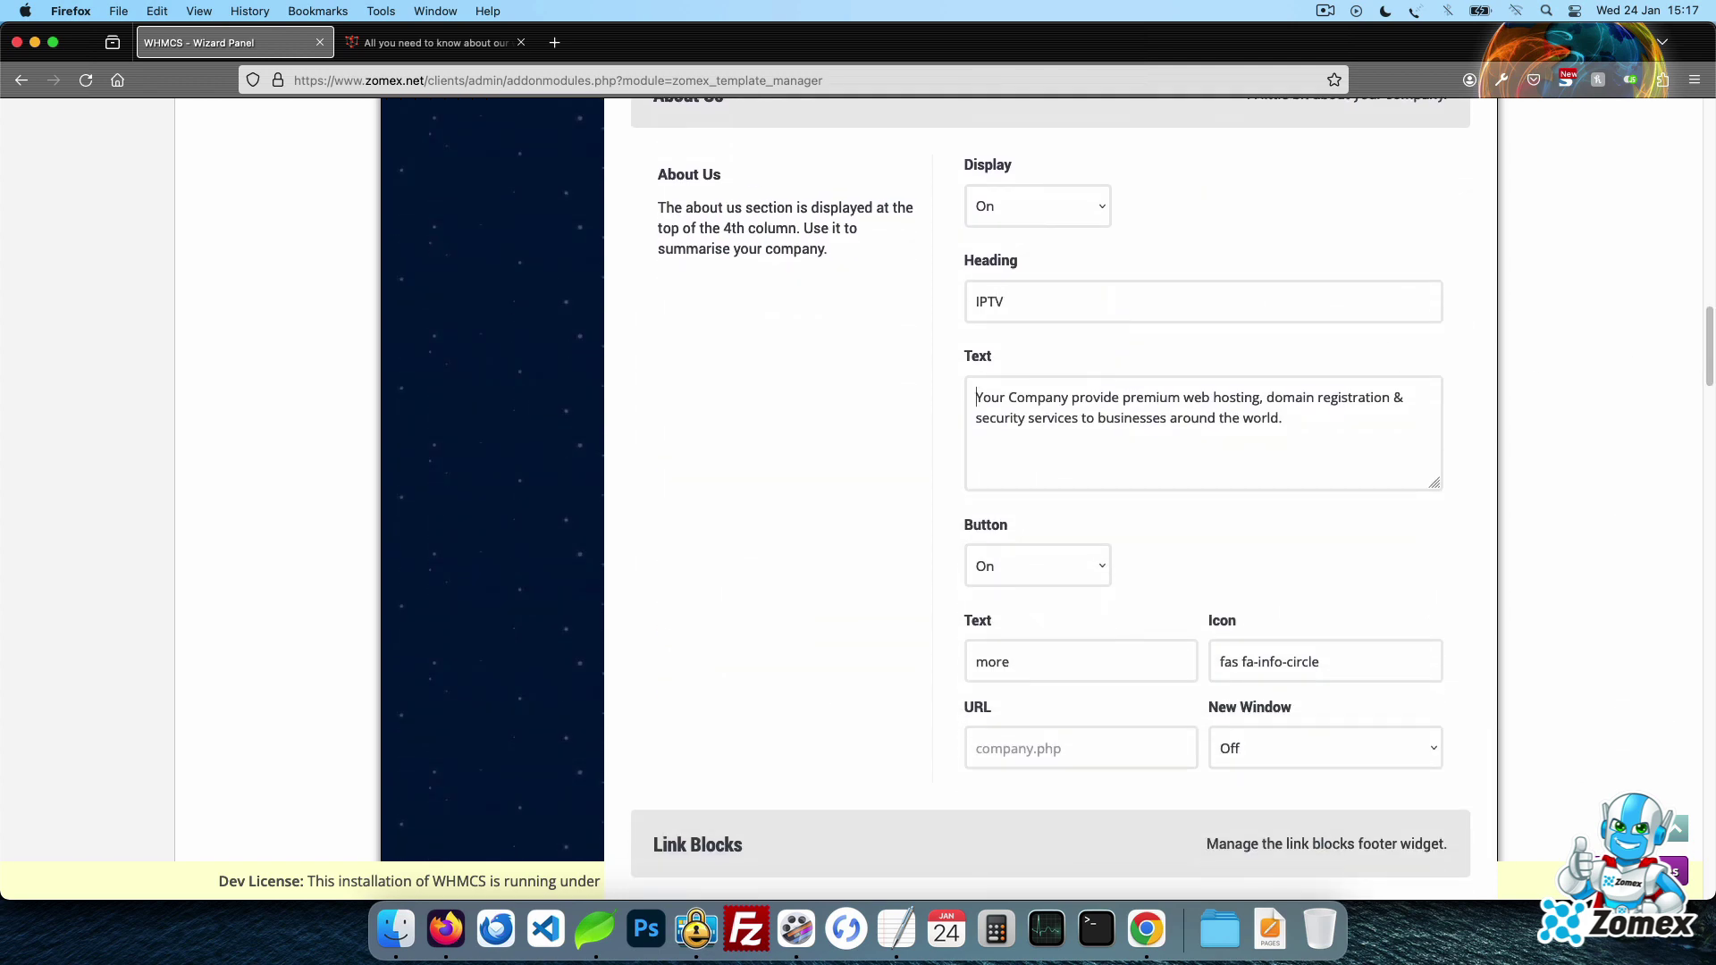
{"action": "key", "text": "super+a"}
{"action": "type", "text": "Th"}
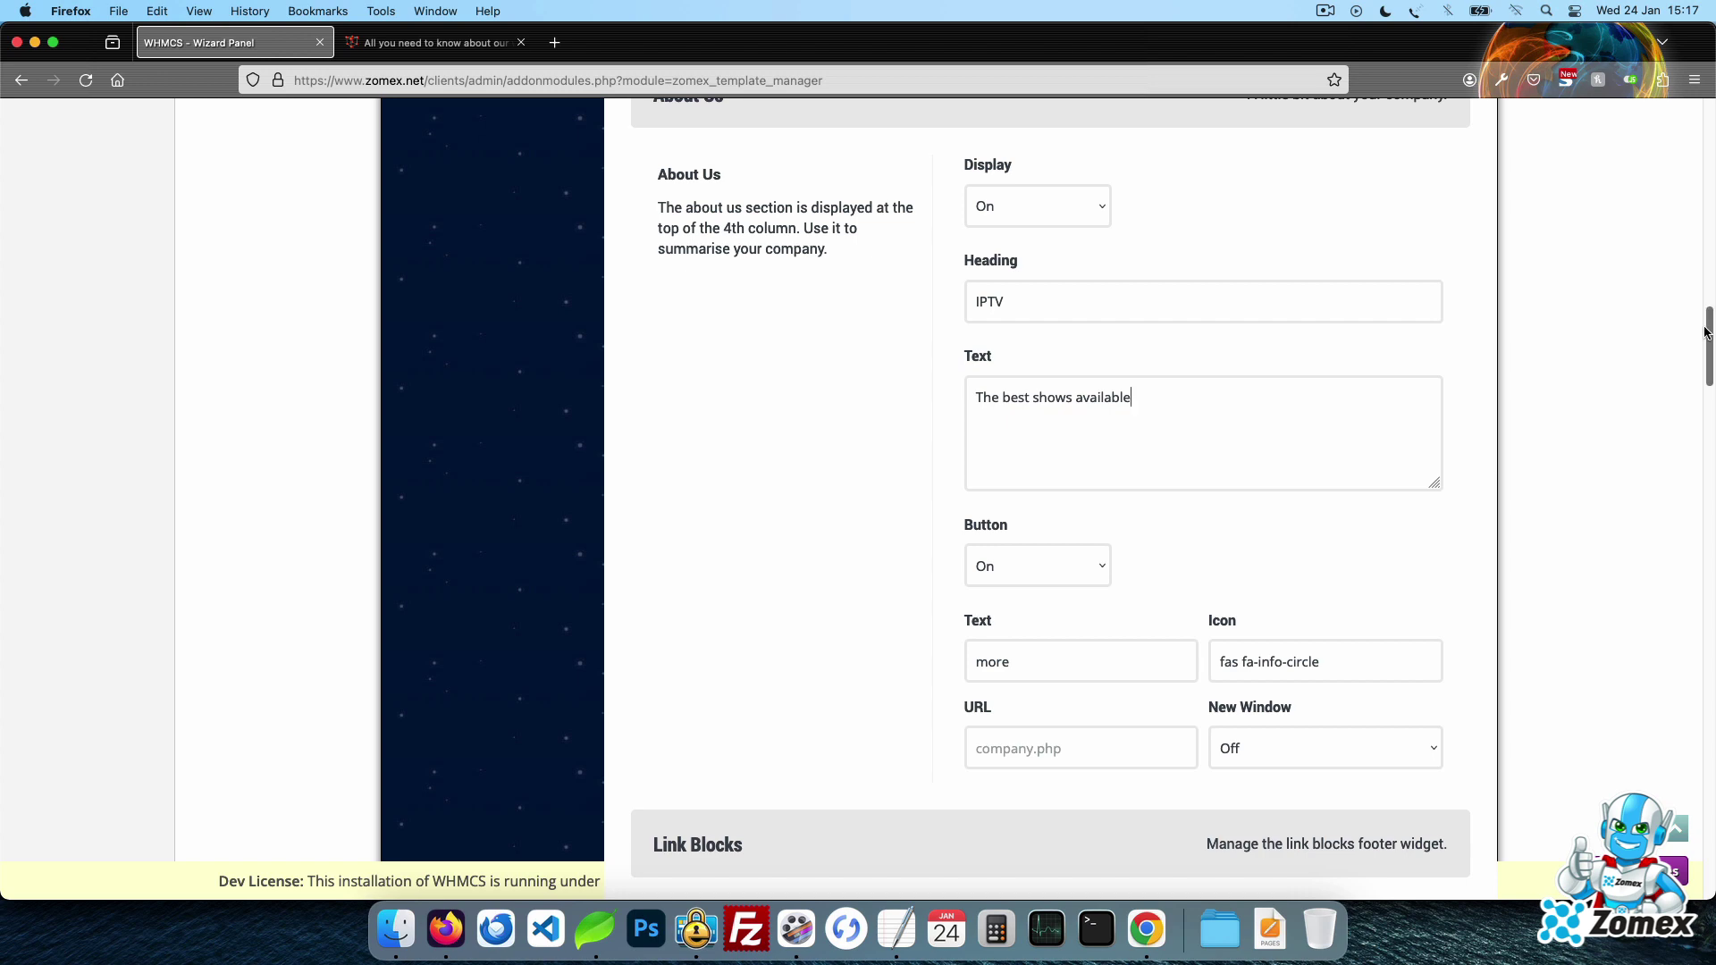
- Replace link Block 1's address text with 'Street name'
{"action": "left_click_drag", "start_coordinate": [1705, 332], "coordinate": [1709, 417]}
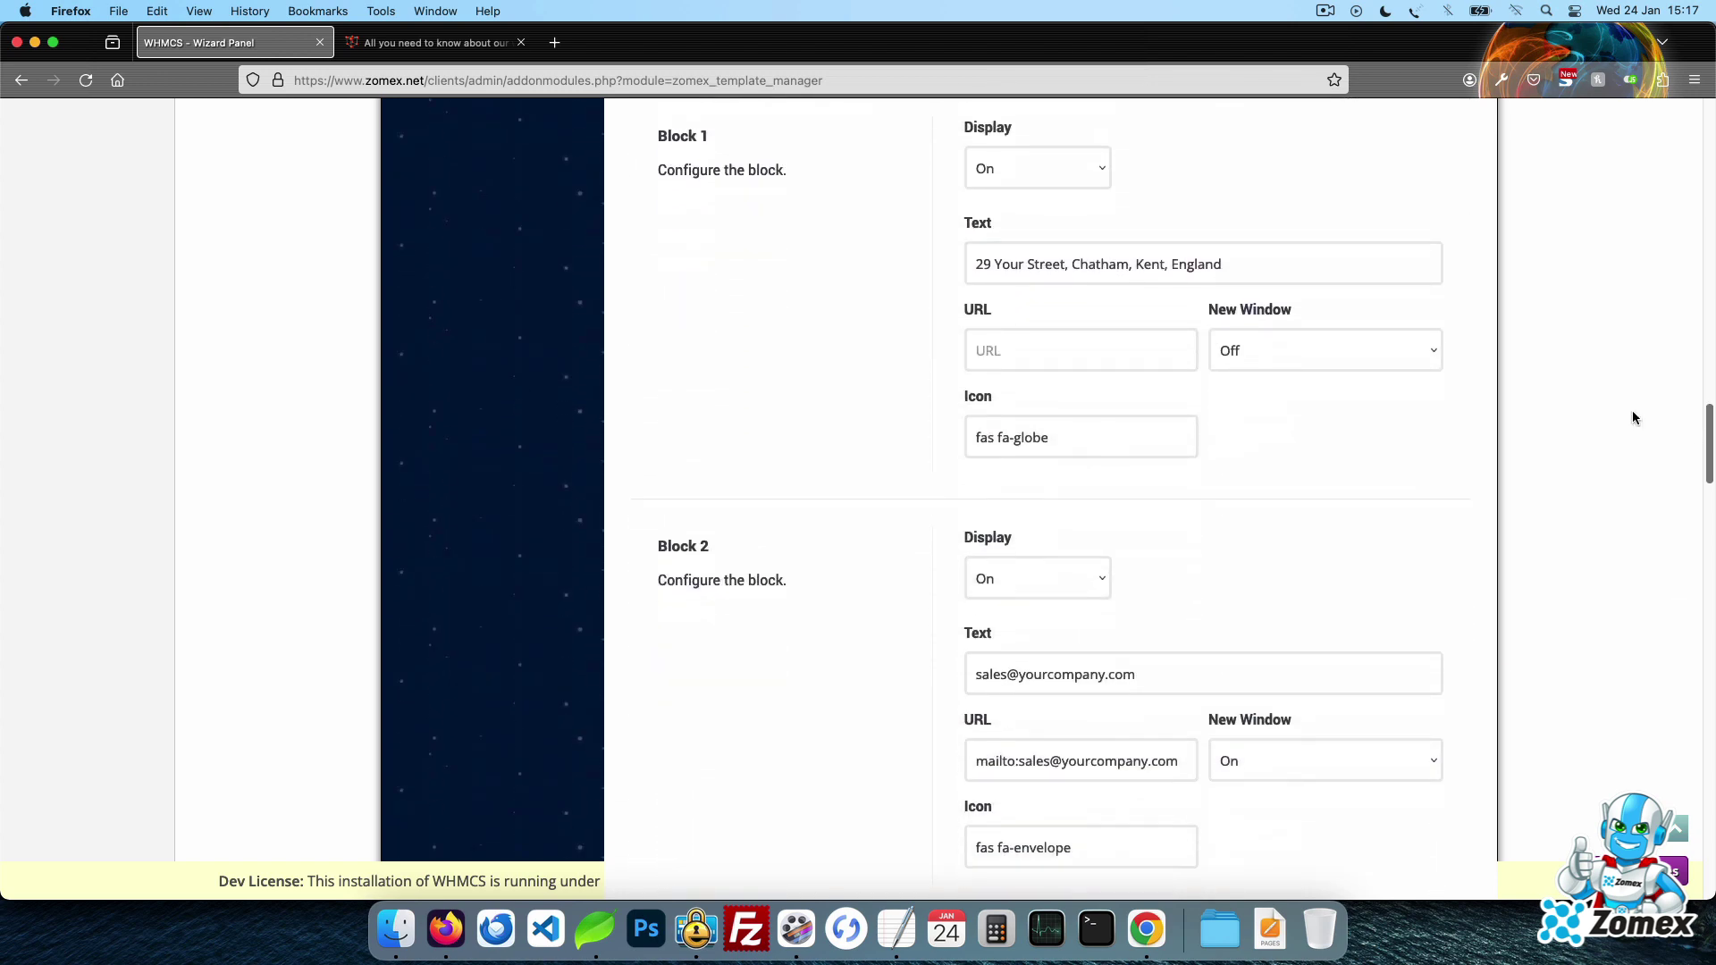
{"action": "triple_click", "coordinate": [1401, 264]}
{"action": "type", "text": "Str"}
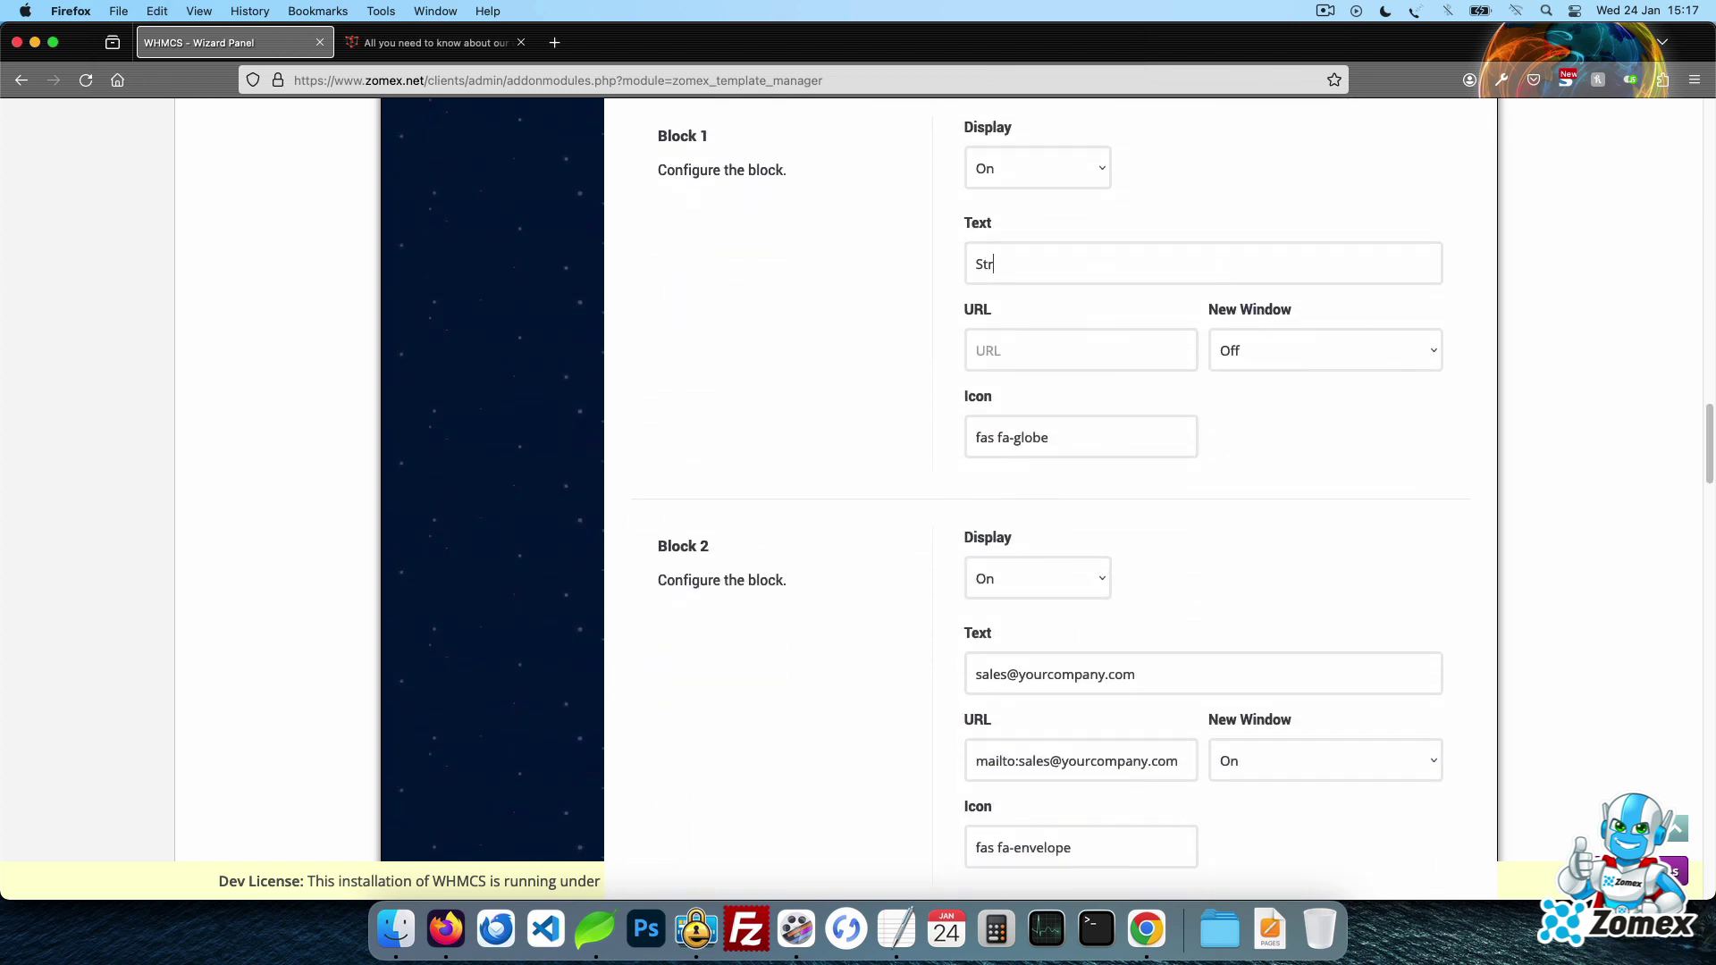
{"action": "type", "text": "eet name"}
- Turn off link Blocks 3 and 5 and the first (PayPal) legal image, then save
{"action": "left_click_drag", "start_coordinate": [1710, 455], "coordinate": [1710, 538]}
{"action": "left_click", "coordinate": [1076, 290]}
{"action": "left_click", "coordinate": [1067, 301]}
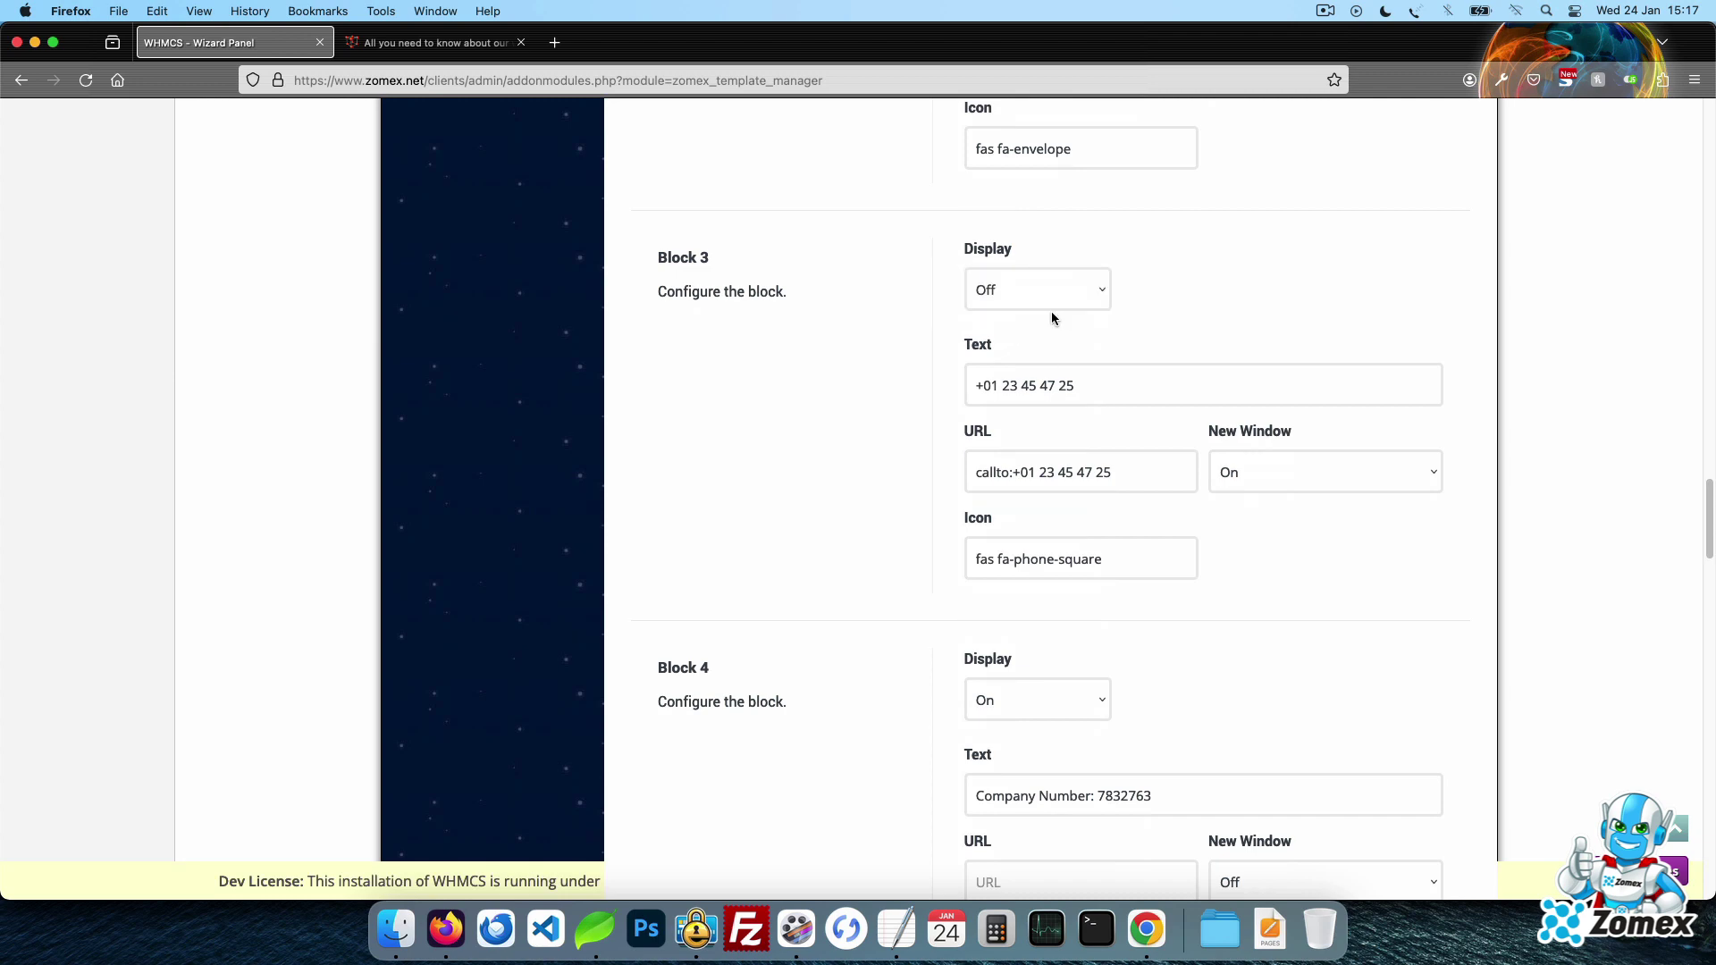
{"action": "scroll", "coordinate": [1664, 590], "scroll_direction": "down", "scroll_amount": 10}
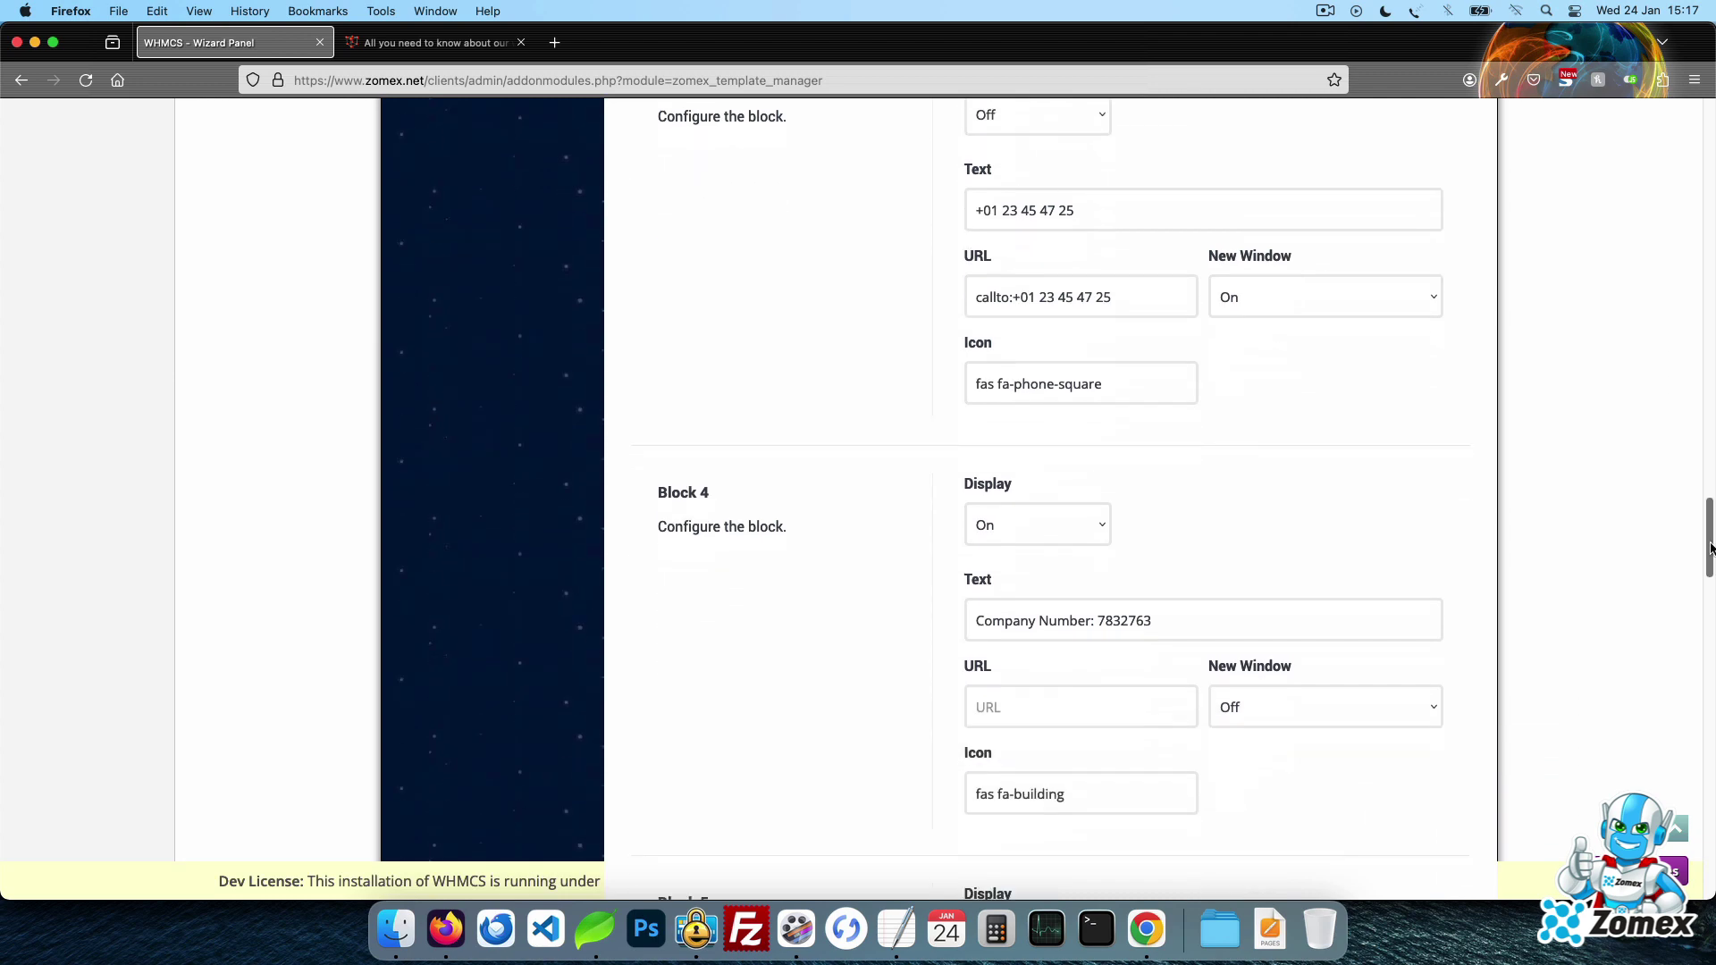
{"action": "left_click", "coordinate": [1059, 234]}
{"action": "left_click", "coordinate": [1060, 247]}
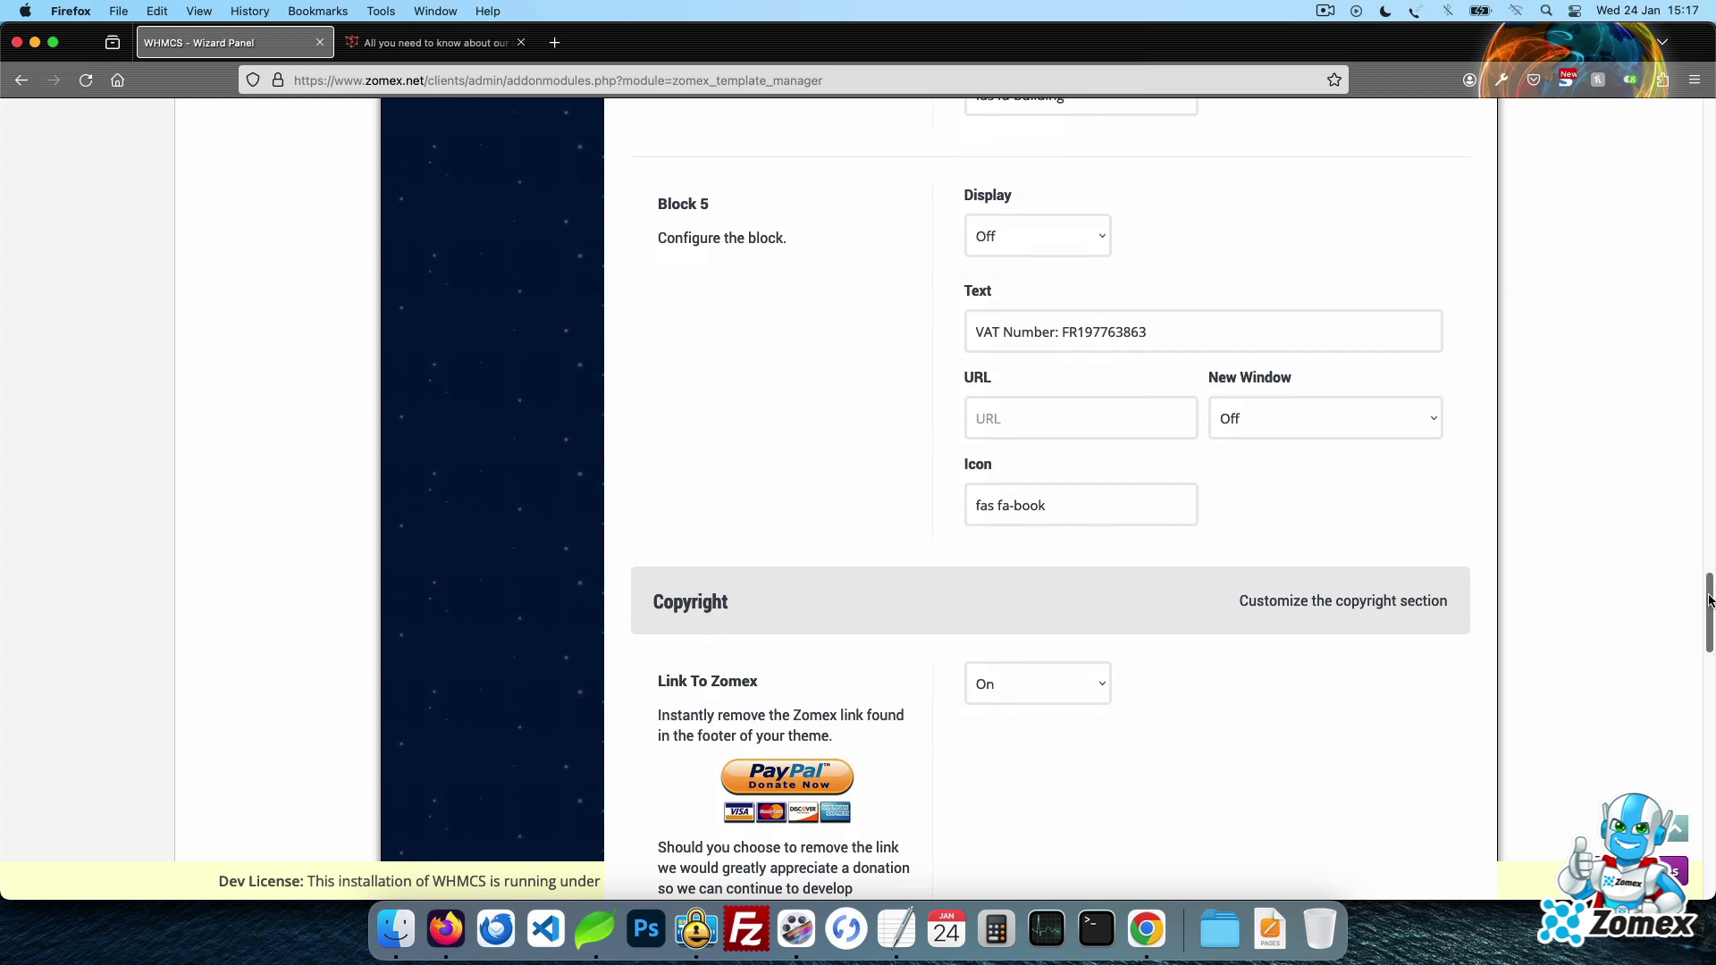
{"action": "left_click_drag", "start_coordinate": [1709, 601], "coordinate": [1710, 693]}
{"action": "left_click", "coordinate": [1061, 382]}
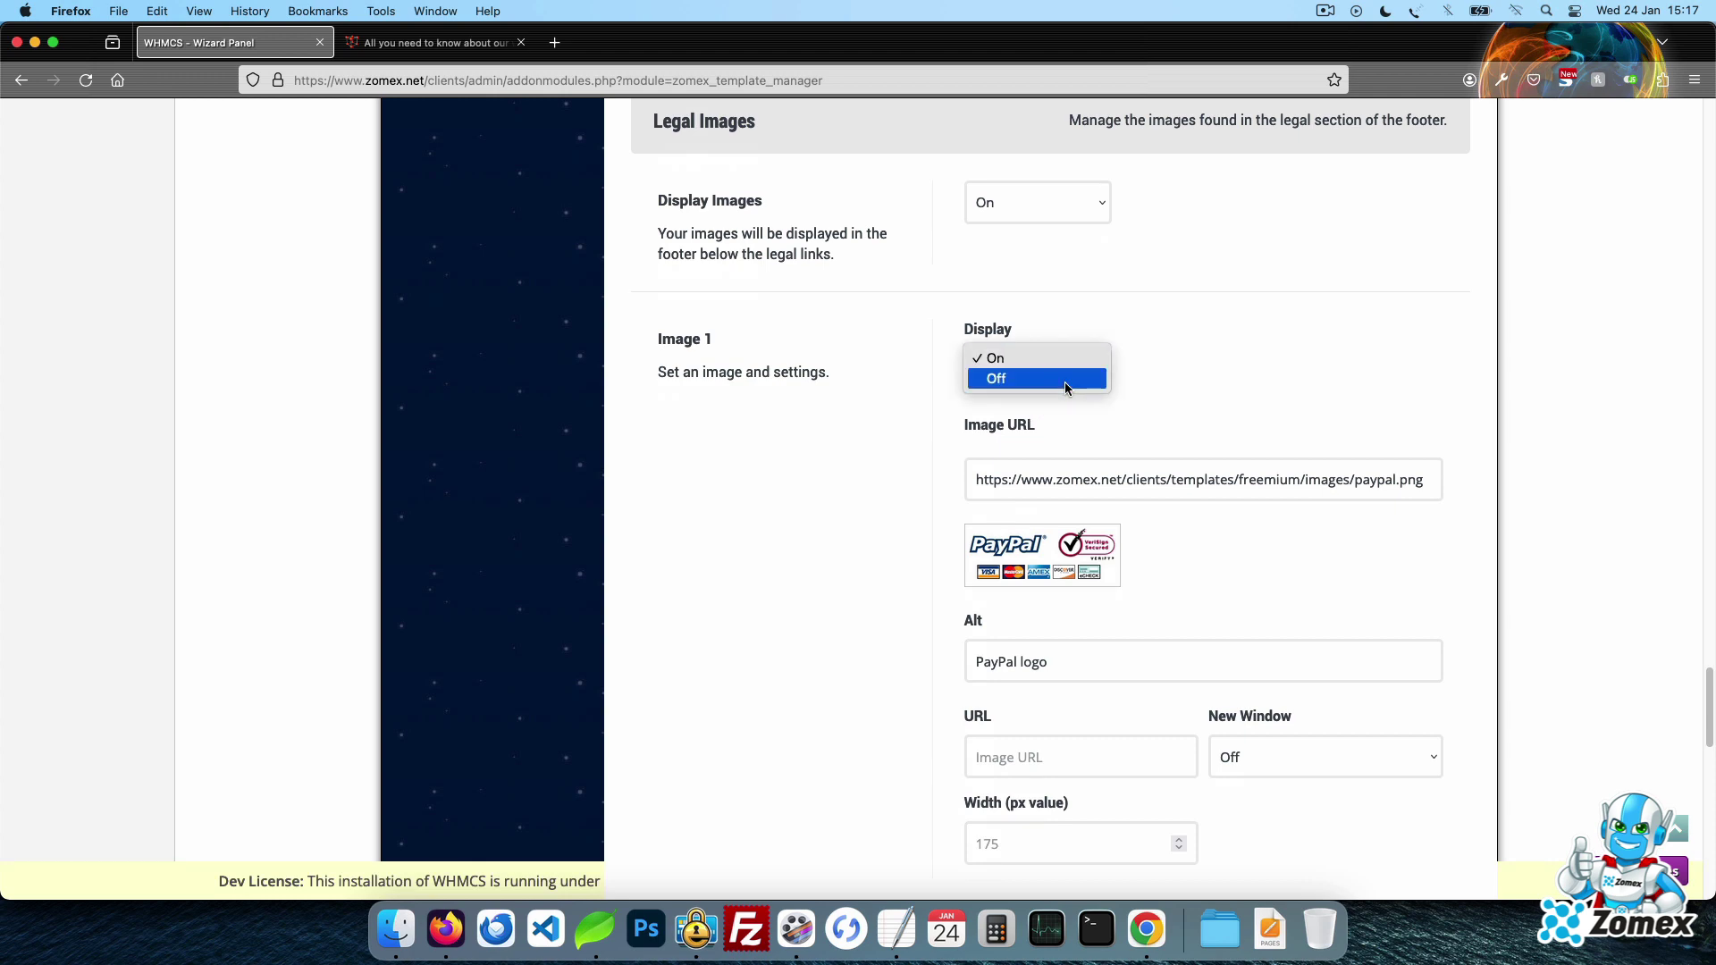
{"action": "left_click", "coordinate": [1065, 382]}
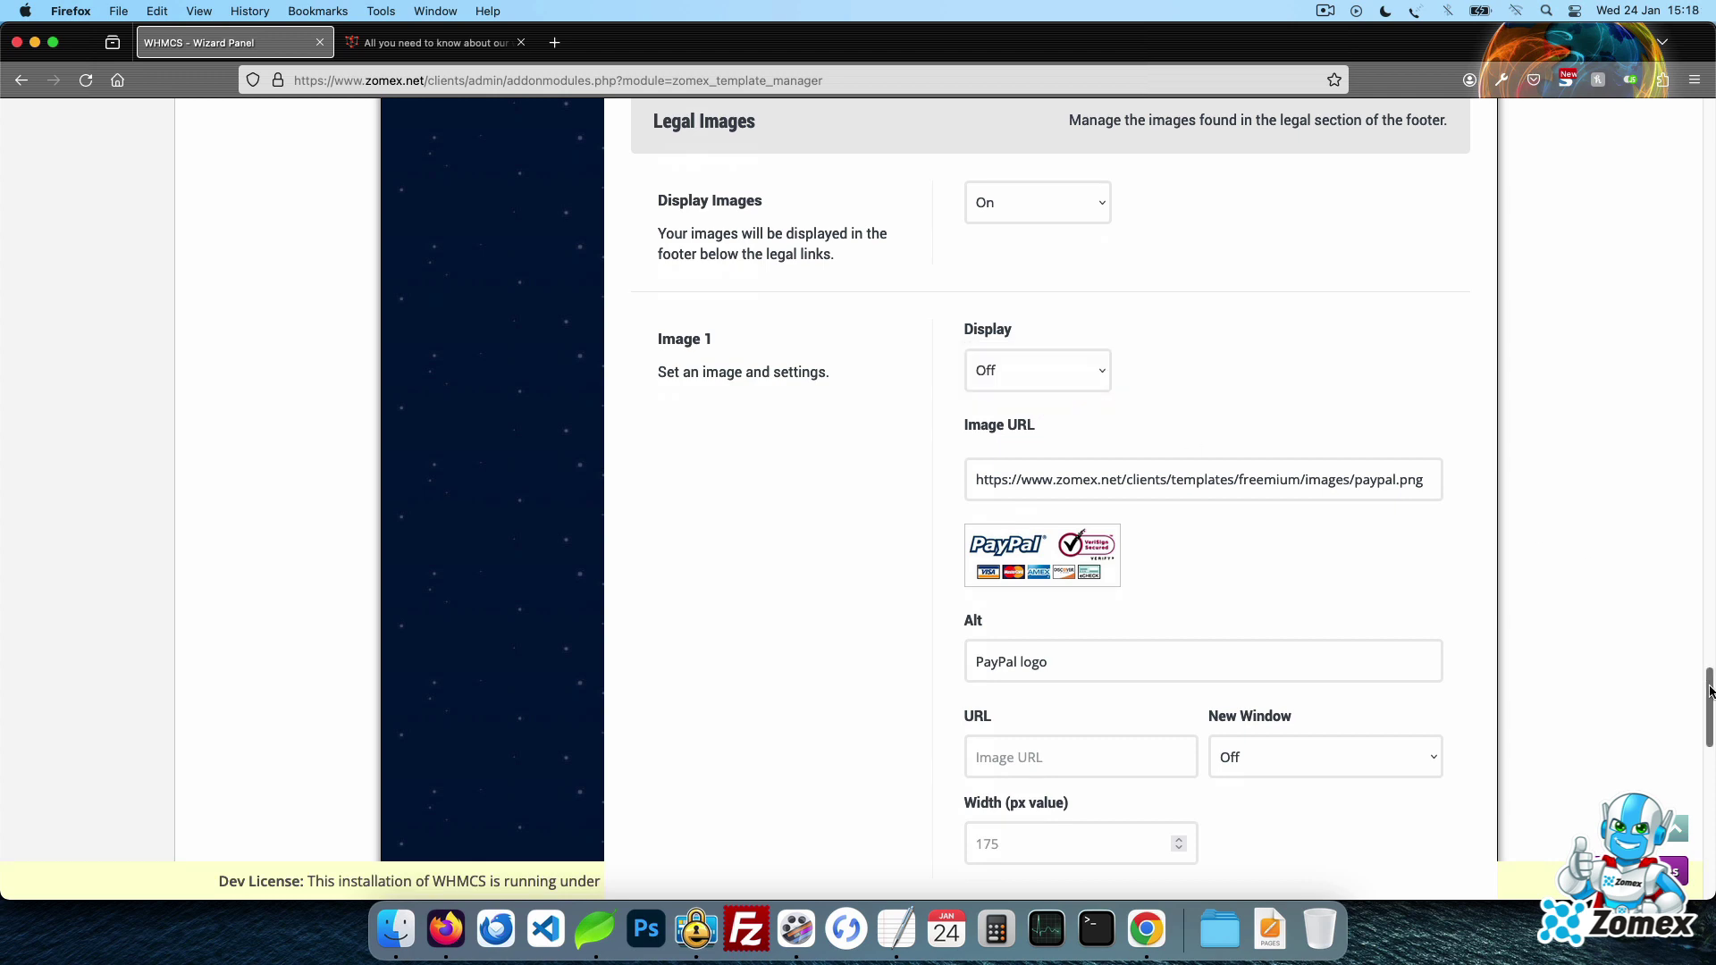
{"action": "left_click_drag", "start_coordinate": [1710, 689], "coordinate": [1714, 841]}
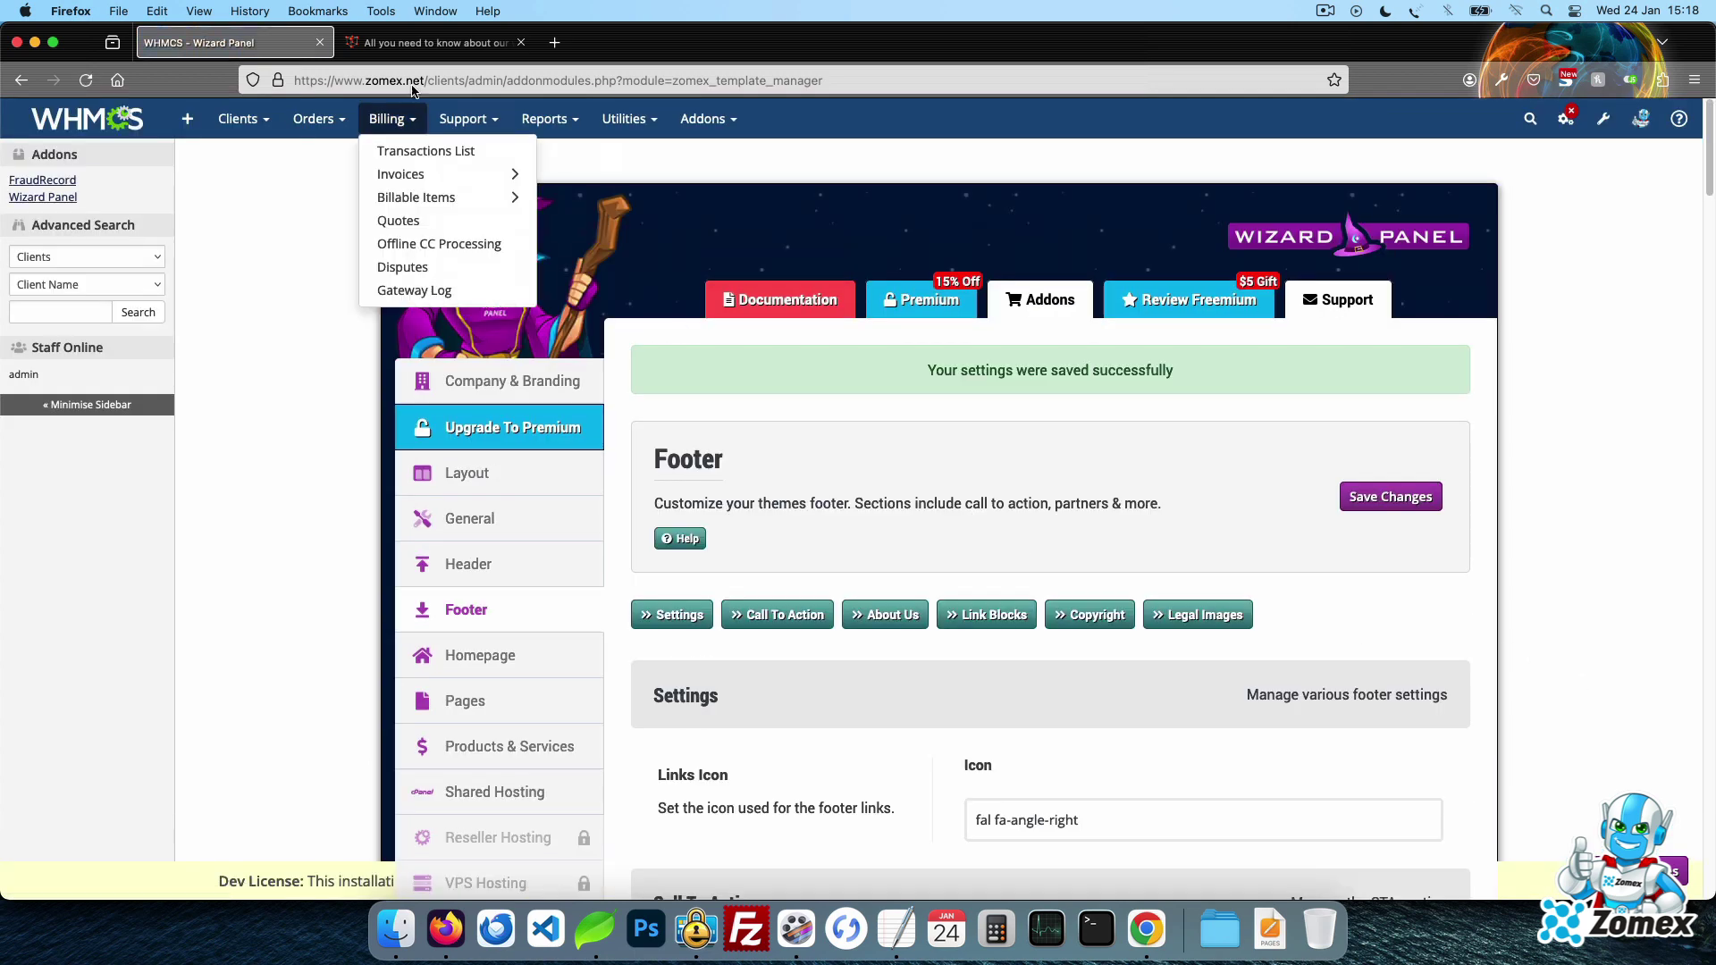
- Check the storefront Company page footer for Street name, the sales e-mail, company number and IPTV block
{"action": "left_click", "coordinate": [427, 47]}
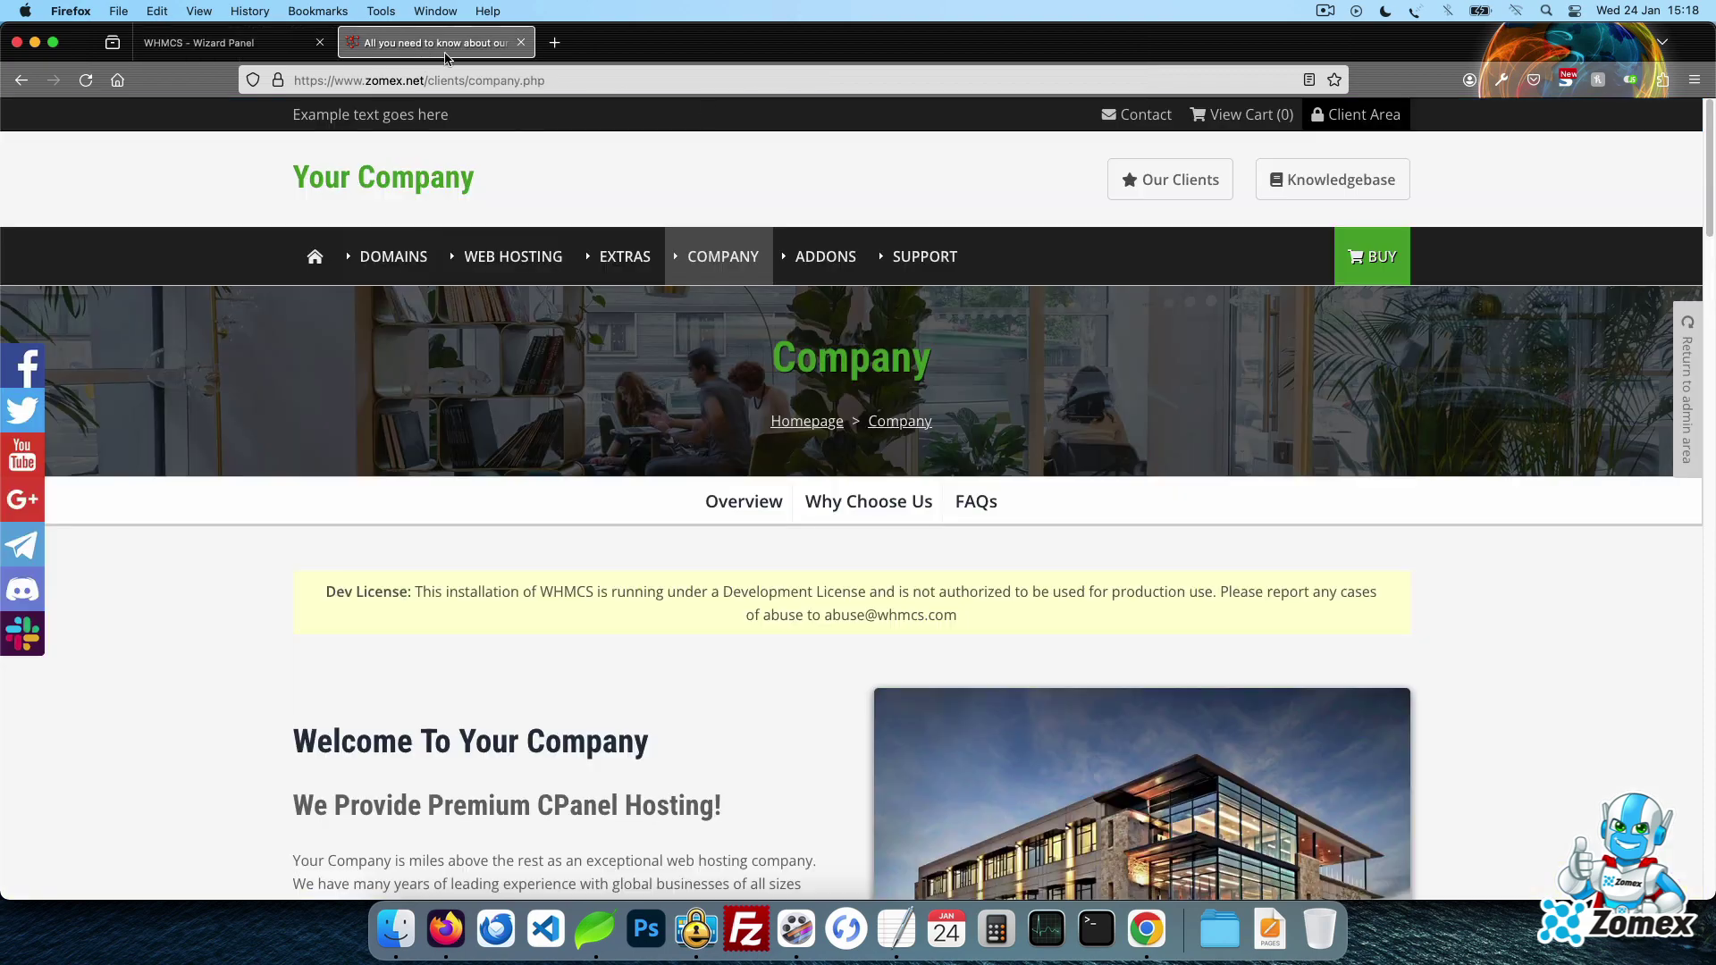
{"action": "left_click_drag", "start_coordinate": [1707, 221], "coordinate": [1713, 755]}
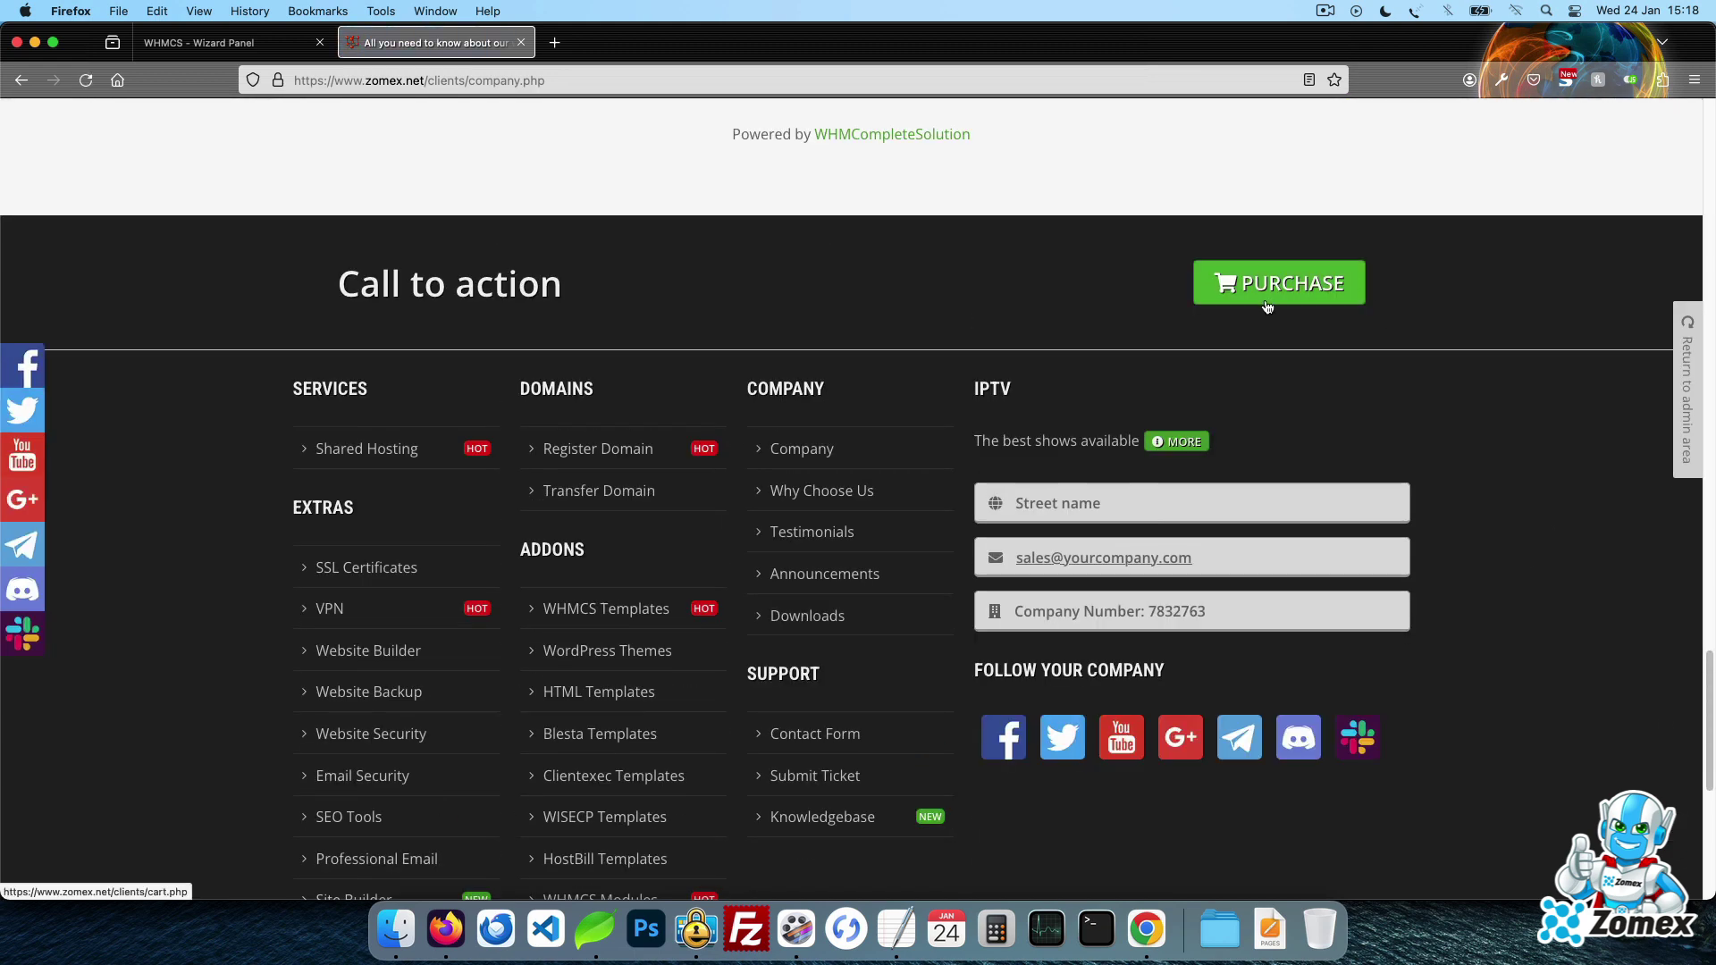
{"action": "left_click_drag", "start_coordinate": [973, 396], "coordinate": [1261, 457]}
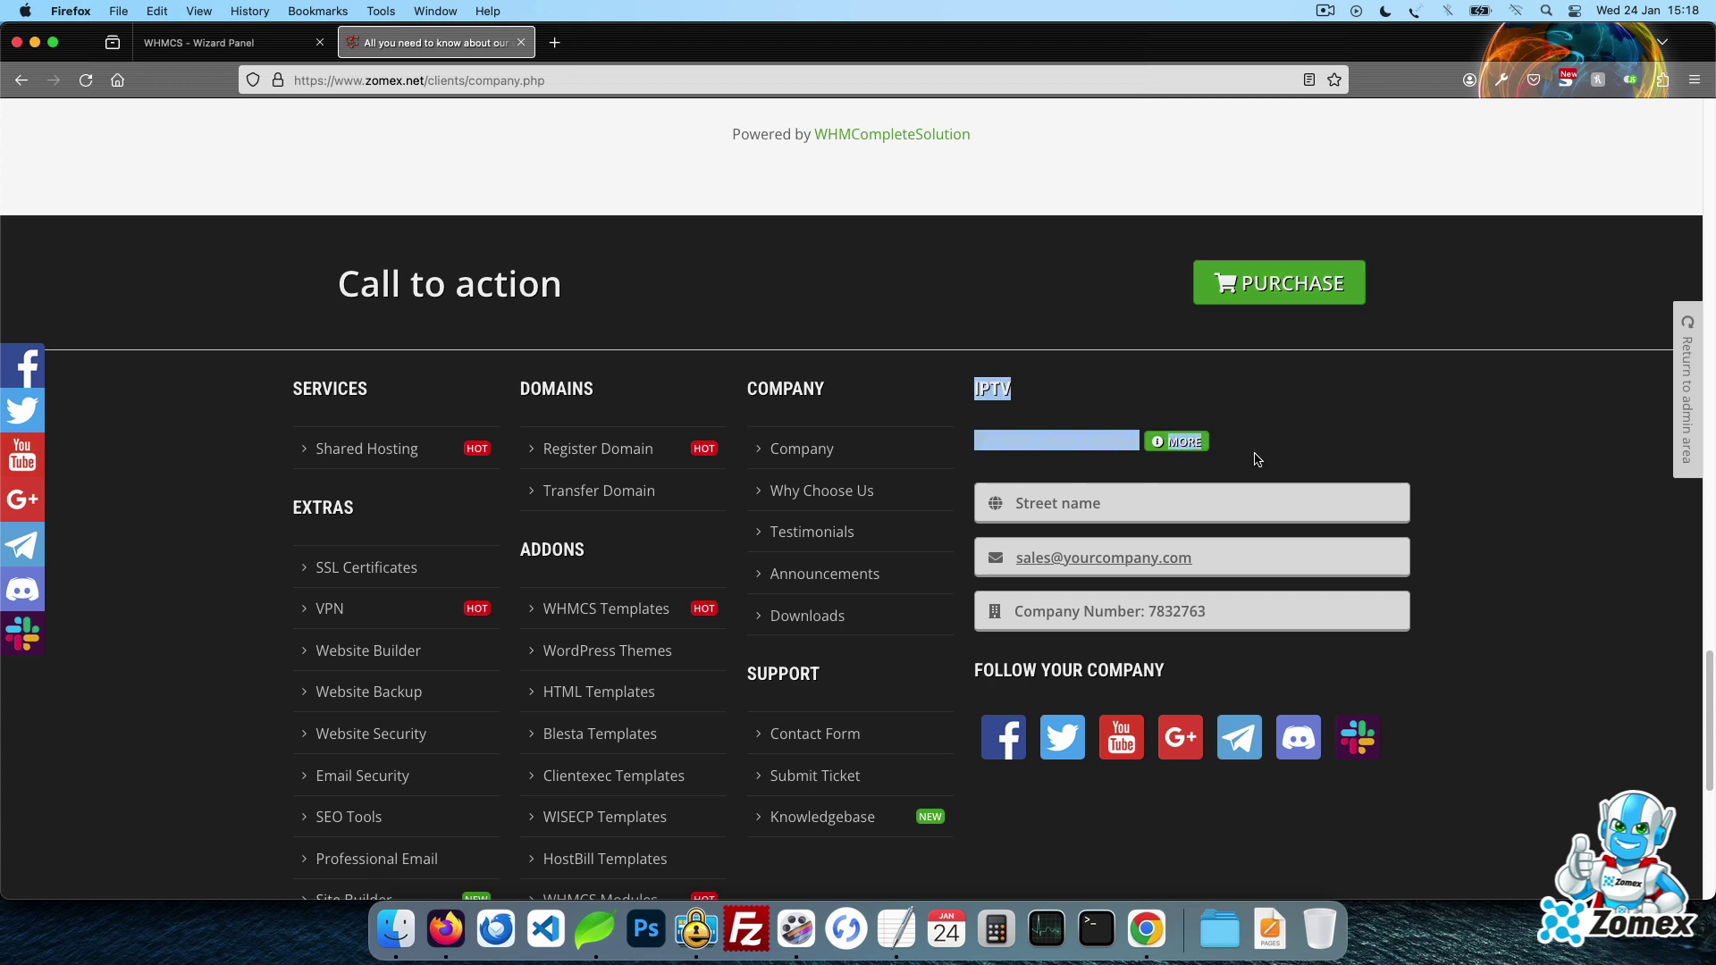
{"action": "left_click", "coordinate": [1402, 452]}
{"action": "scroll", "coordinate": [1572, 398], "scroll_direction": "down", "scroll_amount": 3}
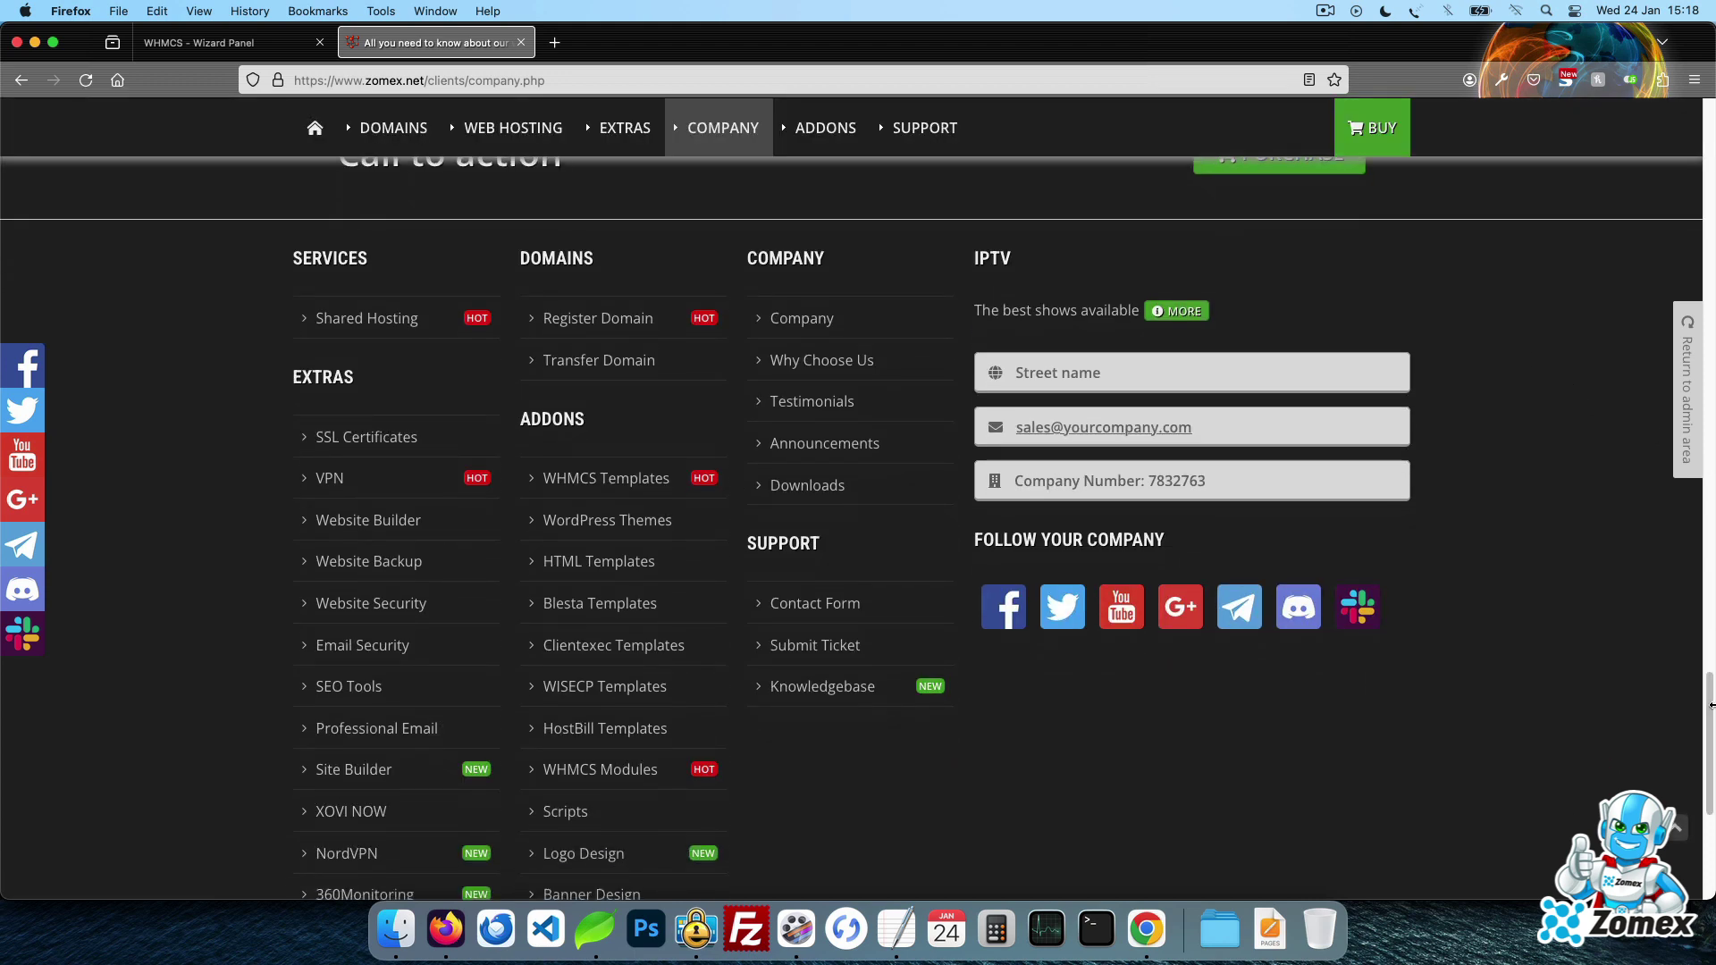
{"action": "left_click_drag", "start_coordinate": [1710, 713], "coordinate": [1710, 840]}
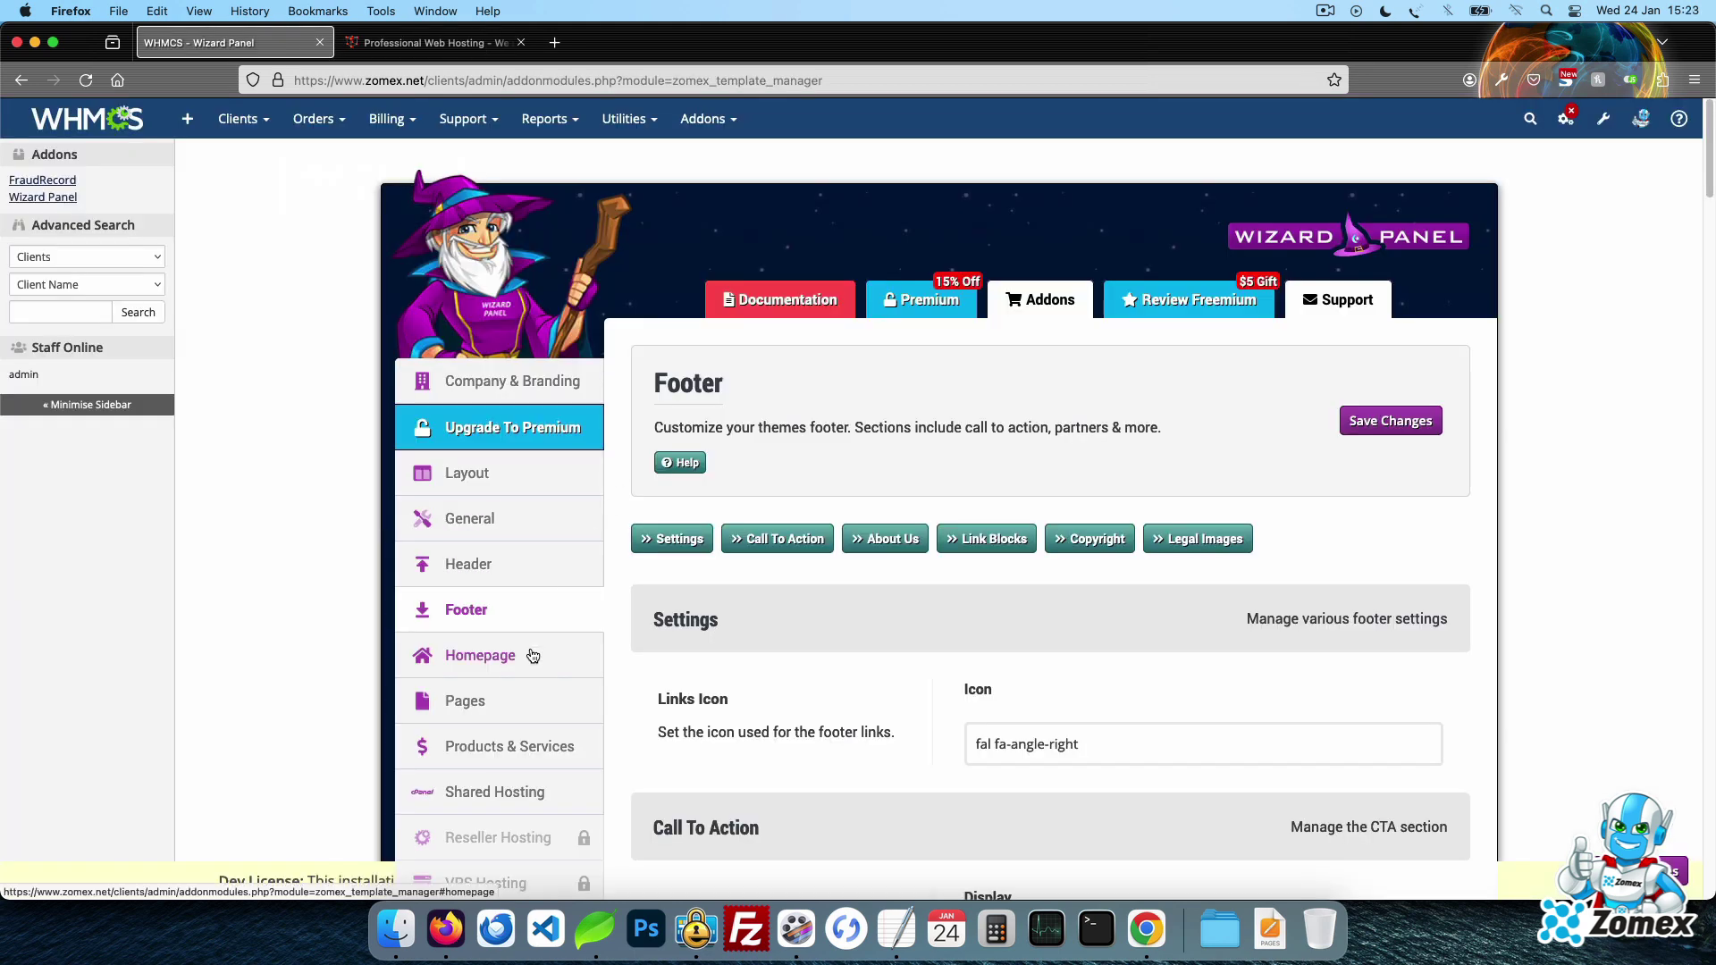
- In Homepage settings, set Number Of Slides to 1
{"action": "left_click", "coordinate": [535, 652]}
{"action": "scroll", "coordinate": [1710, 373], "scroll_direction": "down", "scroll_amount": 5}
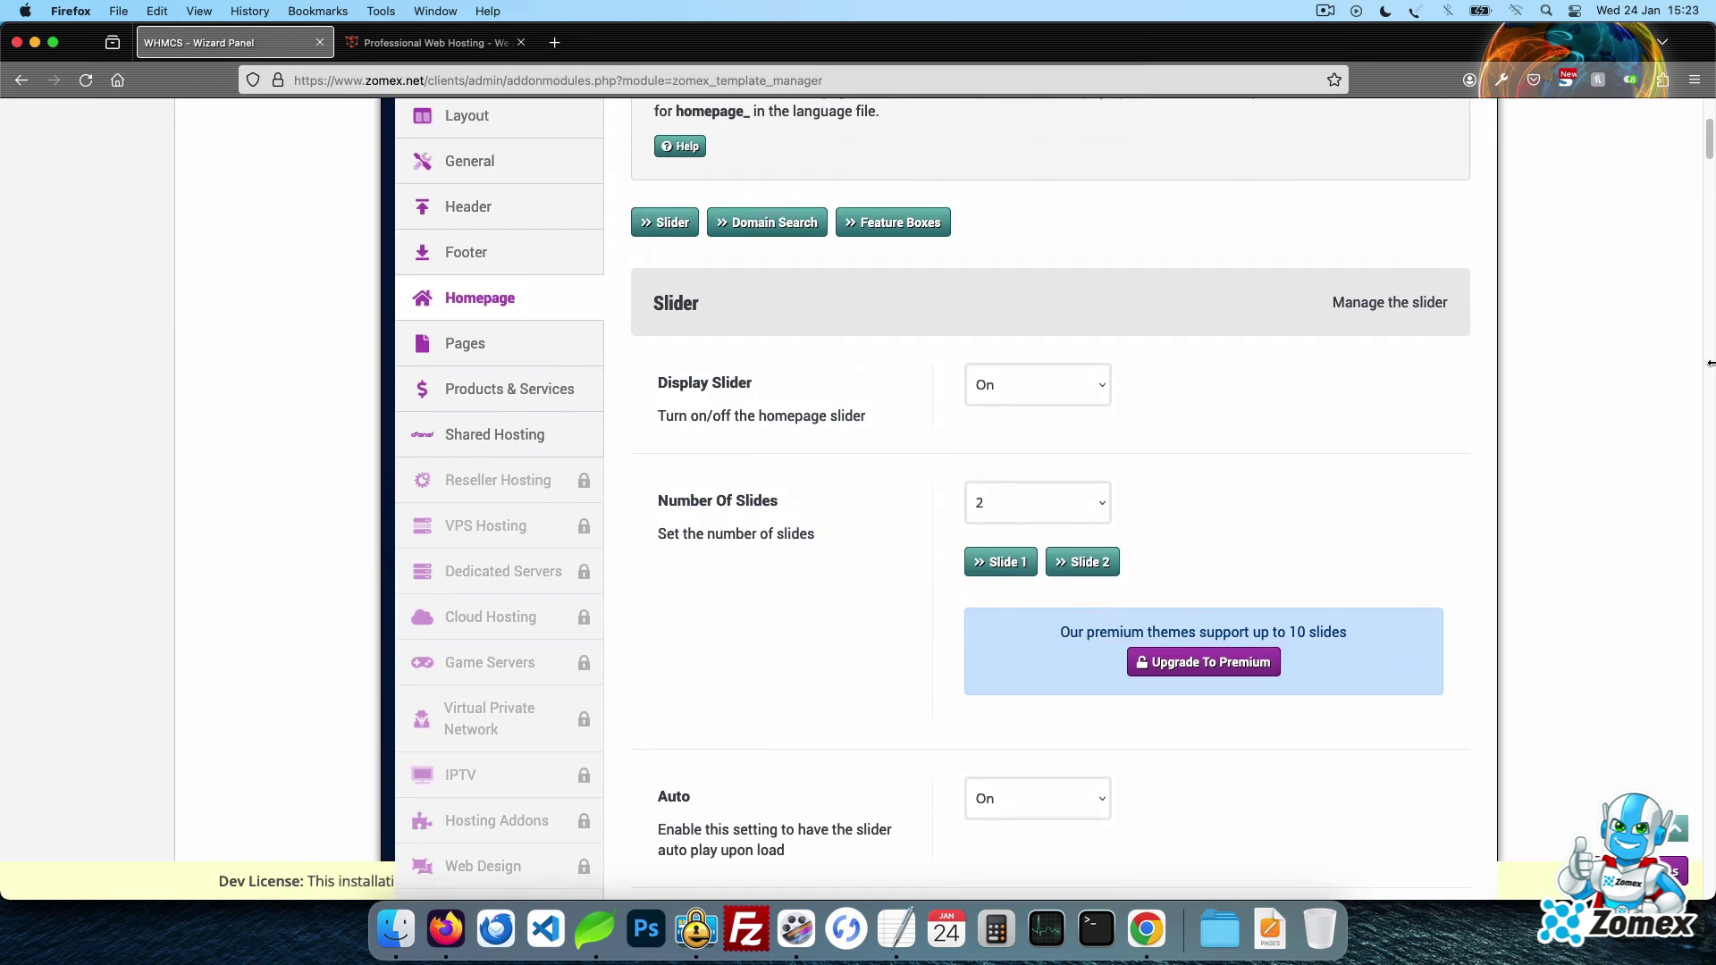
{"action": "left_click", "coordinate": [1015, 491]}
{"action": "left_click", "coordinate": [1015, 471]}
- Set Slide 1's heading to 'IPTV' and its text to 'Shows'
{"action": "scroll", "coordinate": [1709, 184], "scroll_direction": "down", "scroll_amount": 15}
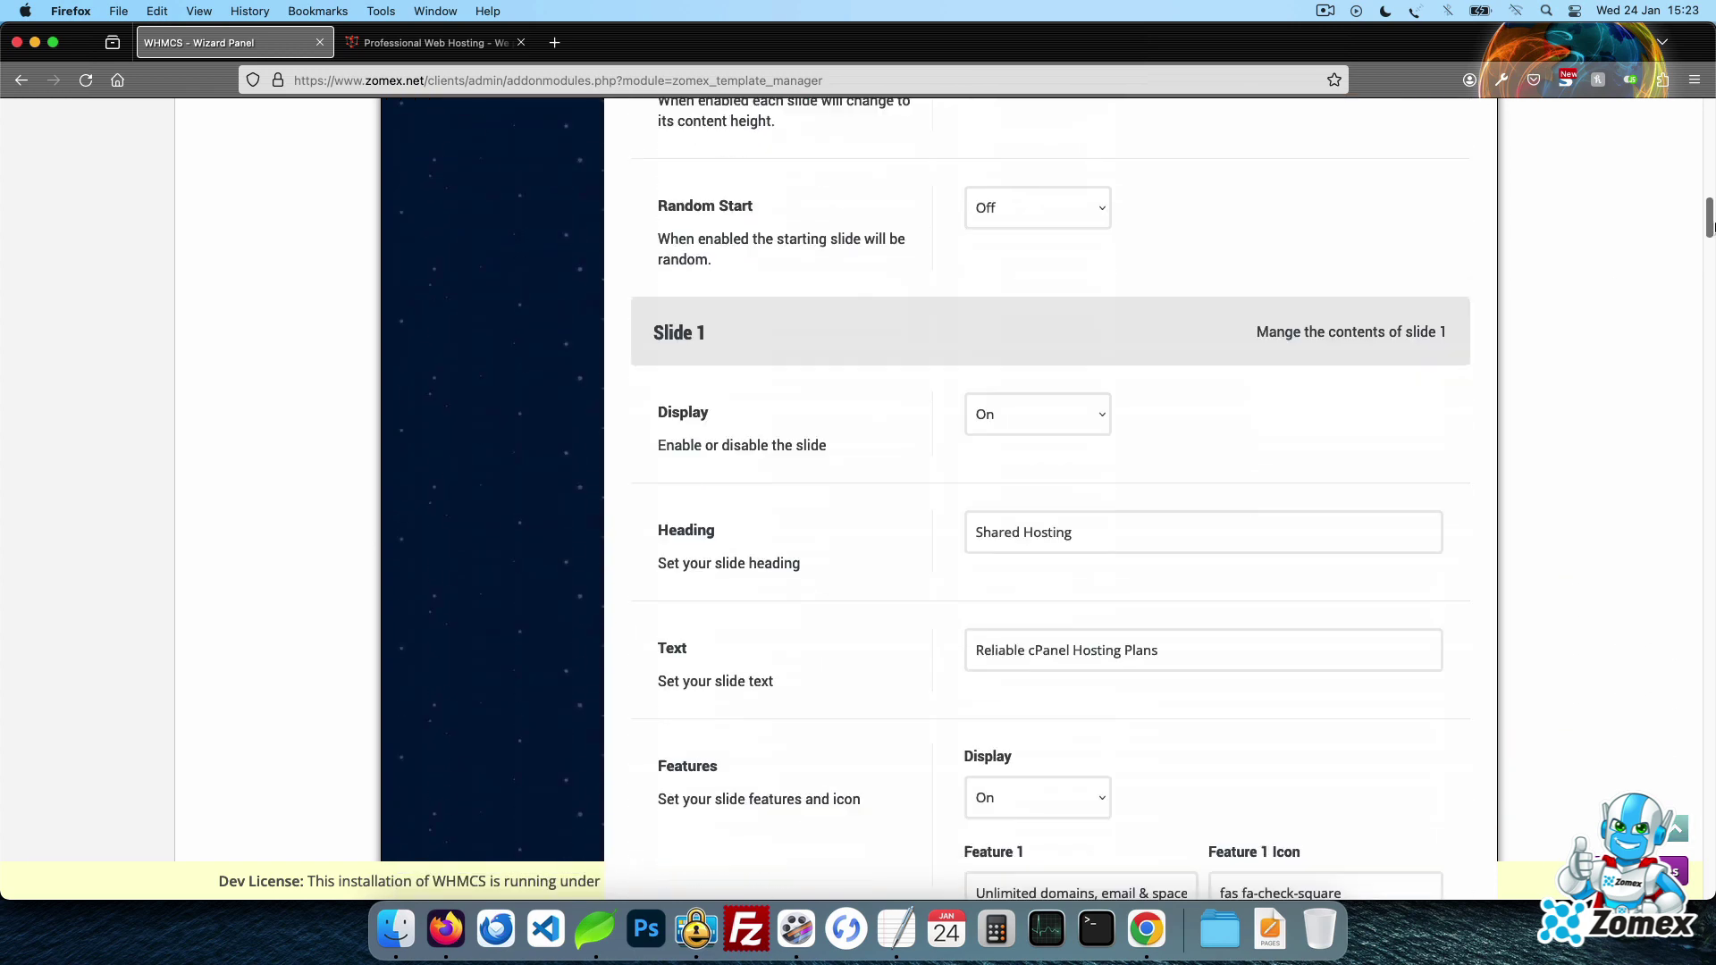
{"action": "scroll", "coordinate": [1710, 228], "scroll_direction": "down", "scroll_amount": 3}
{"action": "left_click", "coordinate": [1217, 234]}
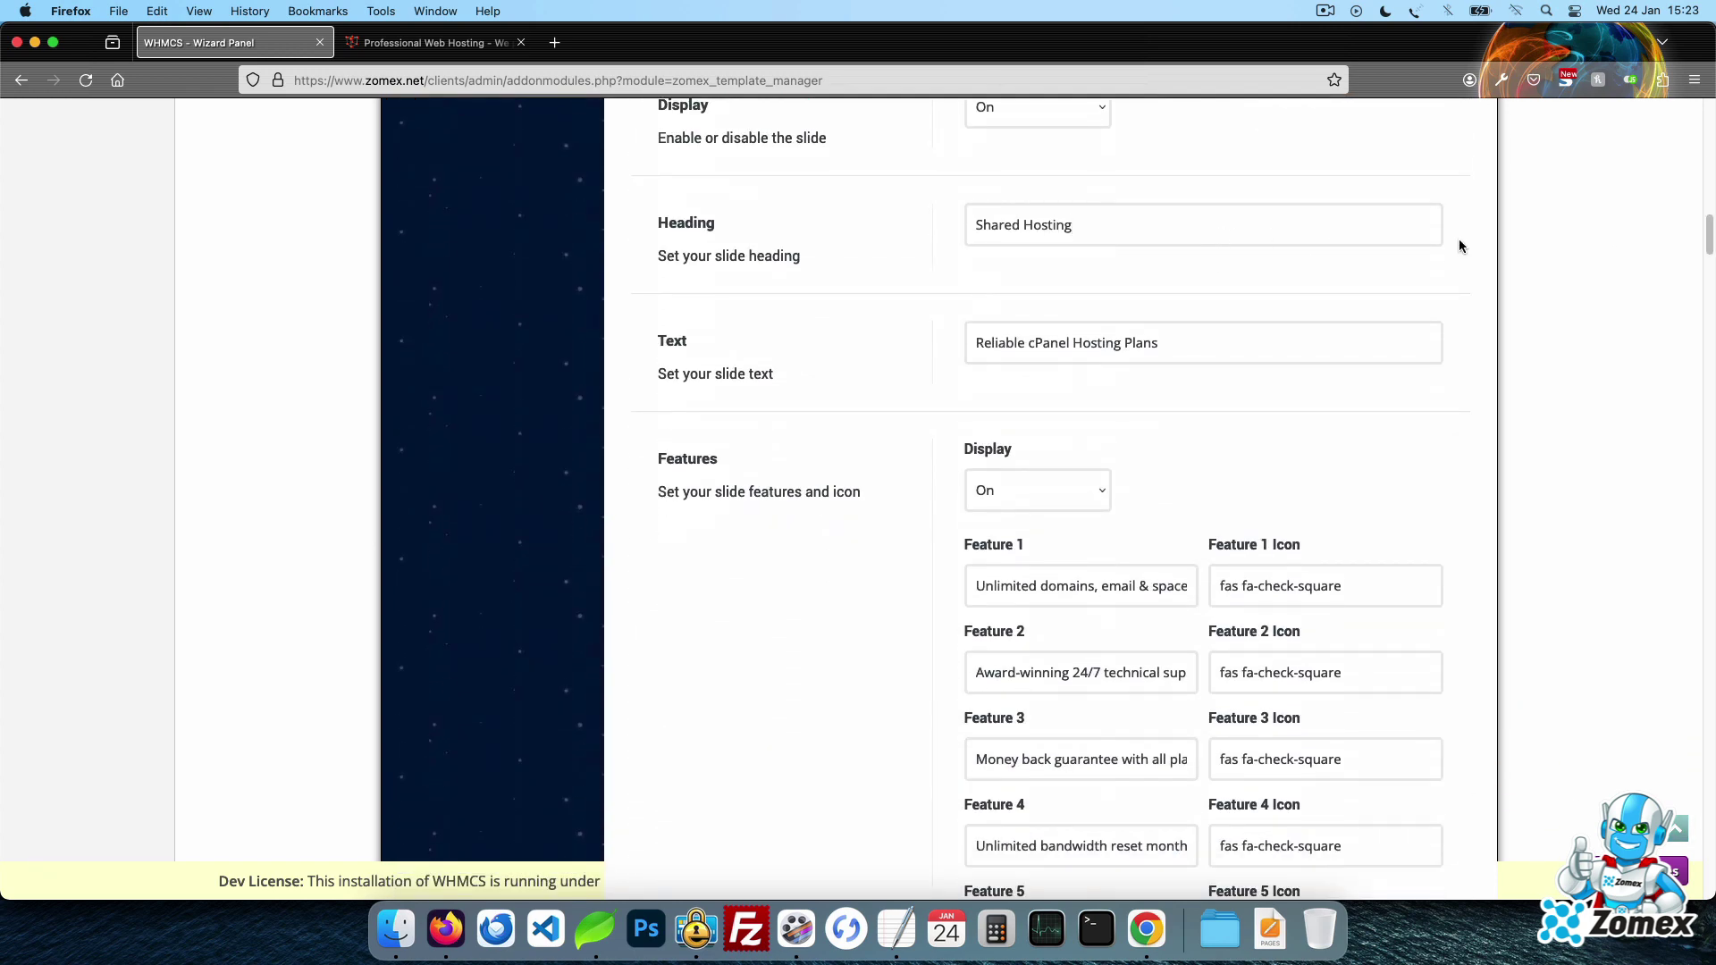
{"action": "key", "text": "super+a"}
{"action": "type", "text": "IP"}
{"action": "key", "text": "Tab"}
{"action": "type", "text": "Shows"}
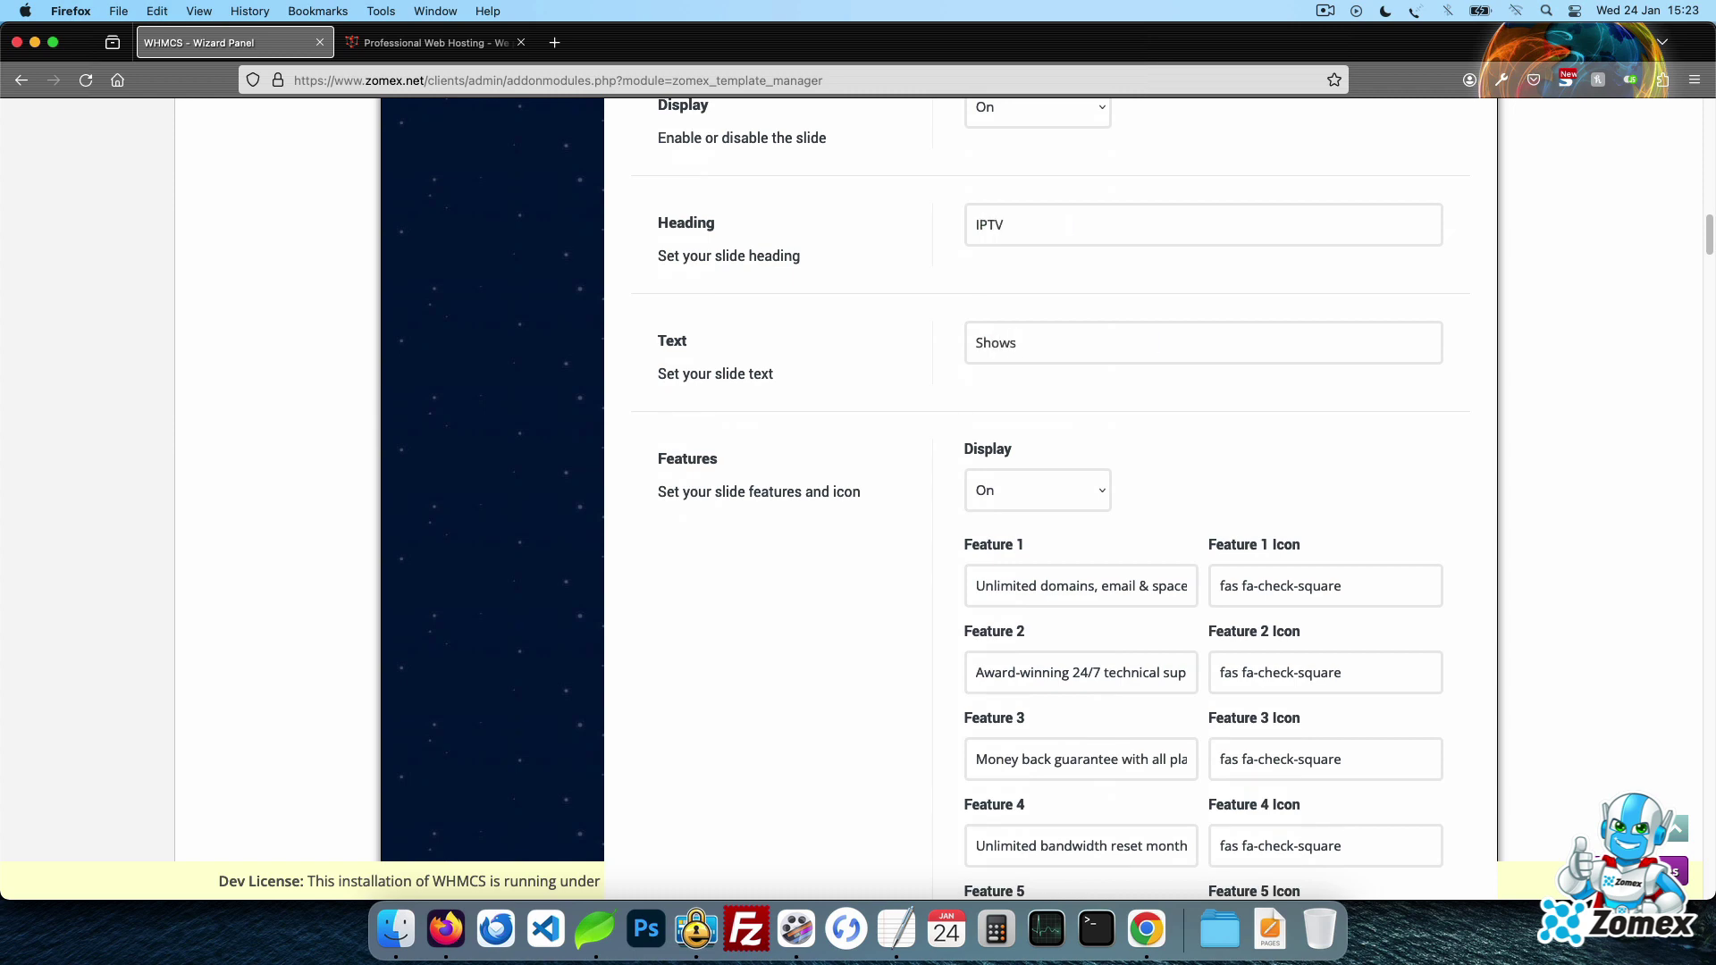
- Rename Slide 1's Features 1–3 to 'Feat1', 'Feat2' and 'Feat3'
{"action": "scroll", "coordinate": [1391, 275], "scroll_direction": "down", "scroll_amount": 4}
{"action": "key", "text": "super+a"}
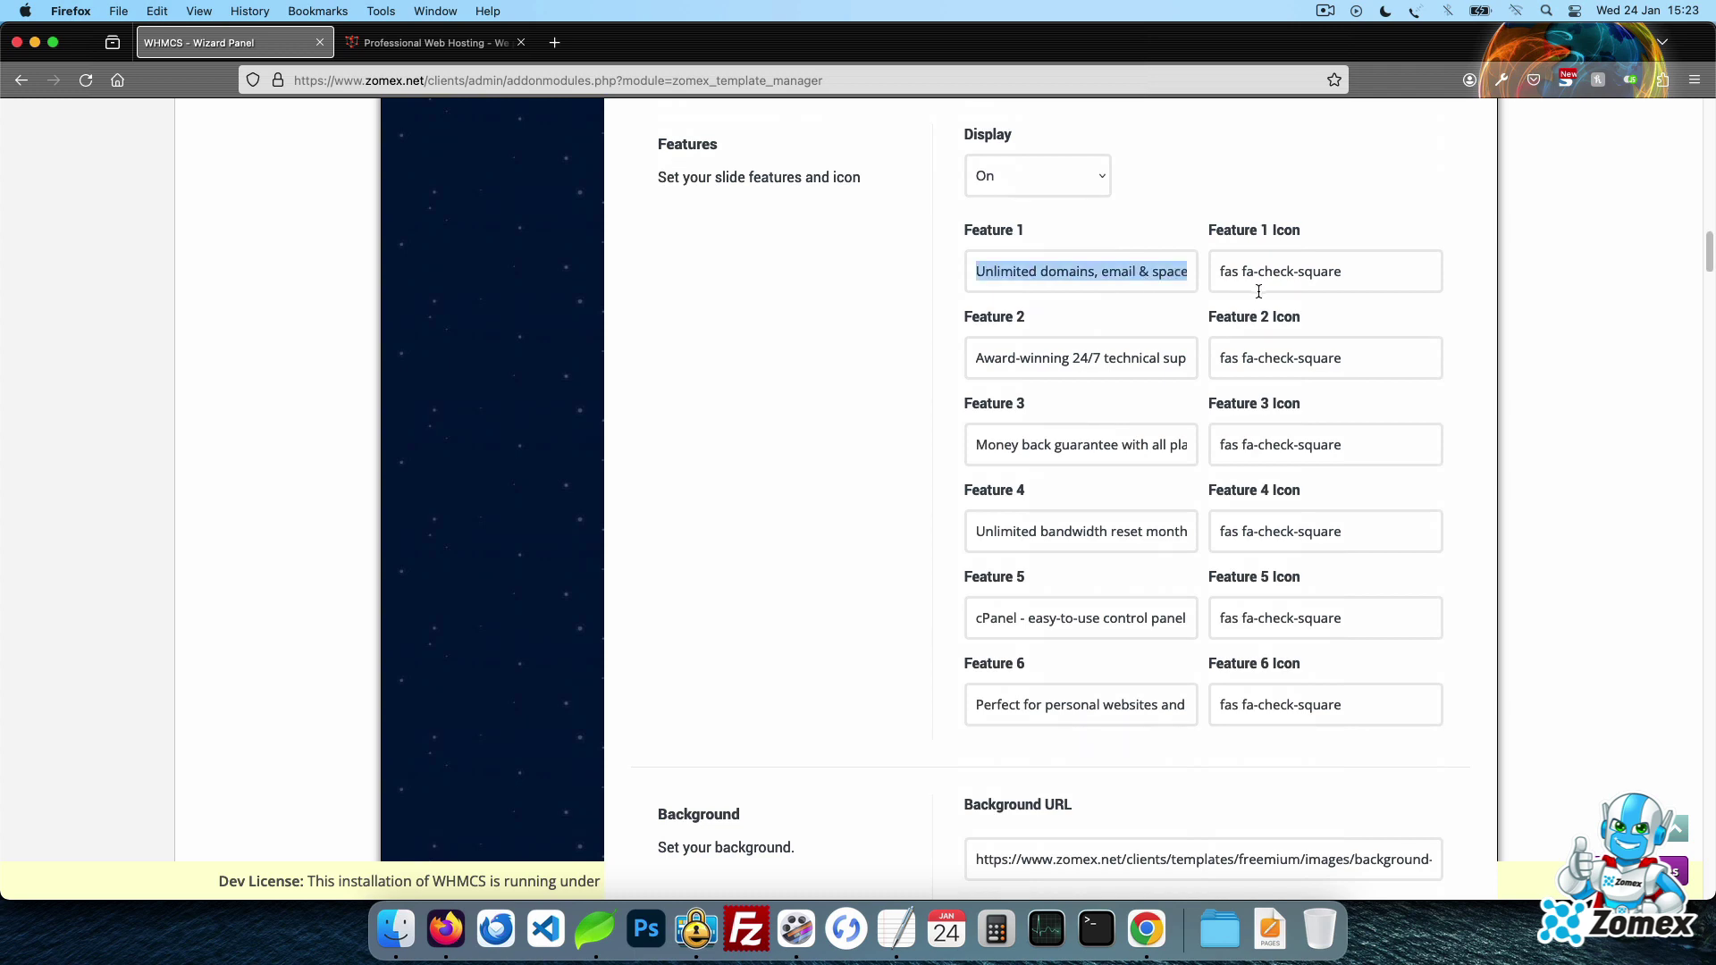
{"action": "type", "text": "Feat"}
{"action": "key", "text": "Tab"}
{"action": "key", "text": "Tab"}
{"action": "type", "text": "Feat2"}
{"action": "key", "text": "Tab"}
{"action": "key", "text": "Tab"}
{"action": "type", "text": "Feat3"}
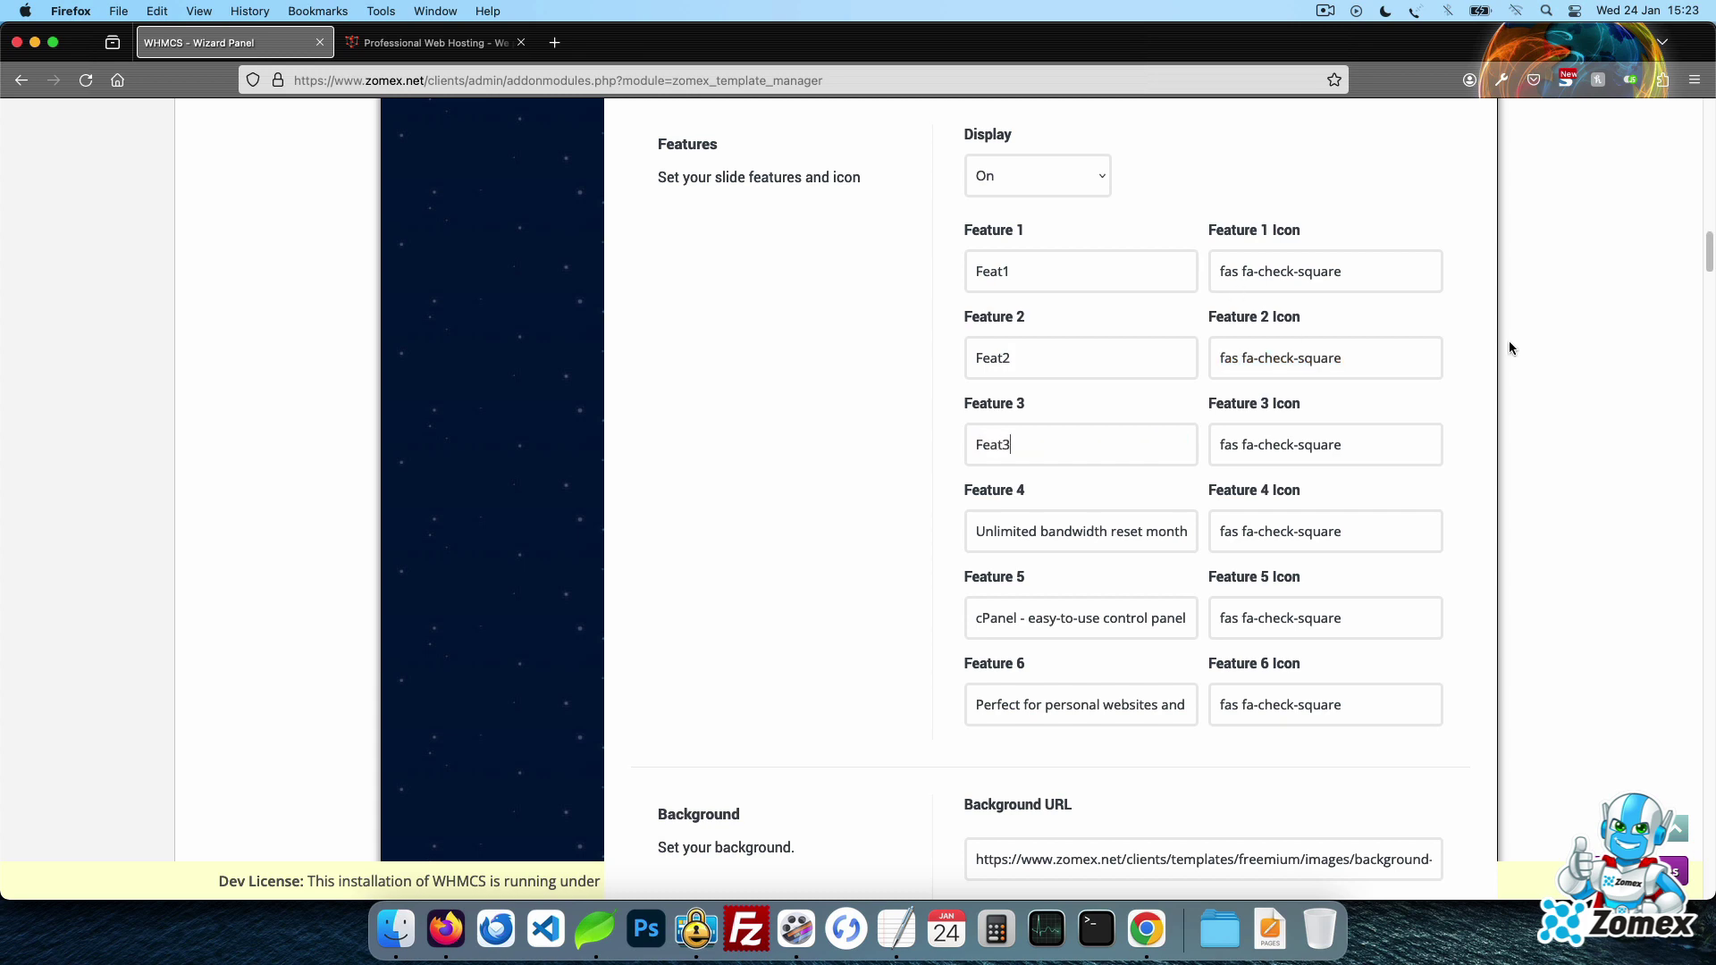
{"action": "scroll", "coordinate": [1515, 350], "scroll_direction": "down", "scroll_amount": 5}
- Set Slide 1's Background URL to 'none' and its background color to green
{"action": "left_click", "coordinate": [1331, 467]}
{"action": "key", "text": "super+a"}
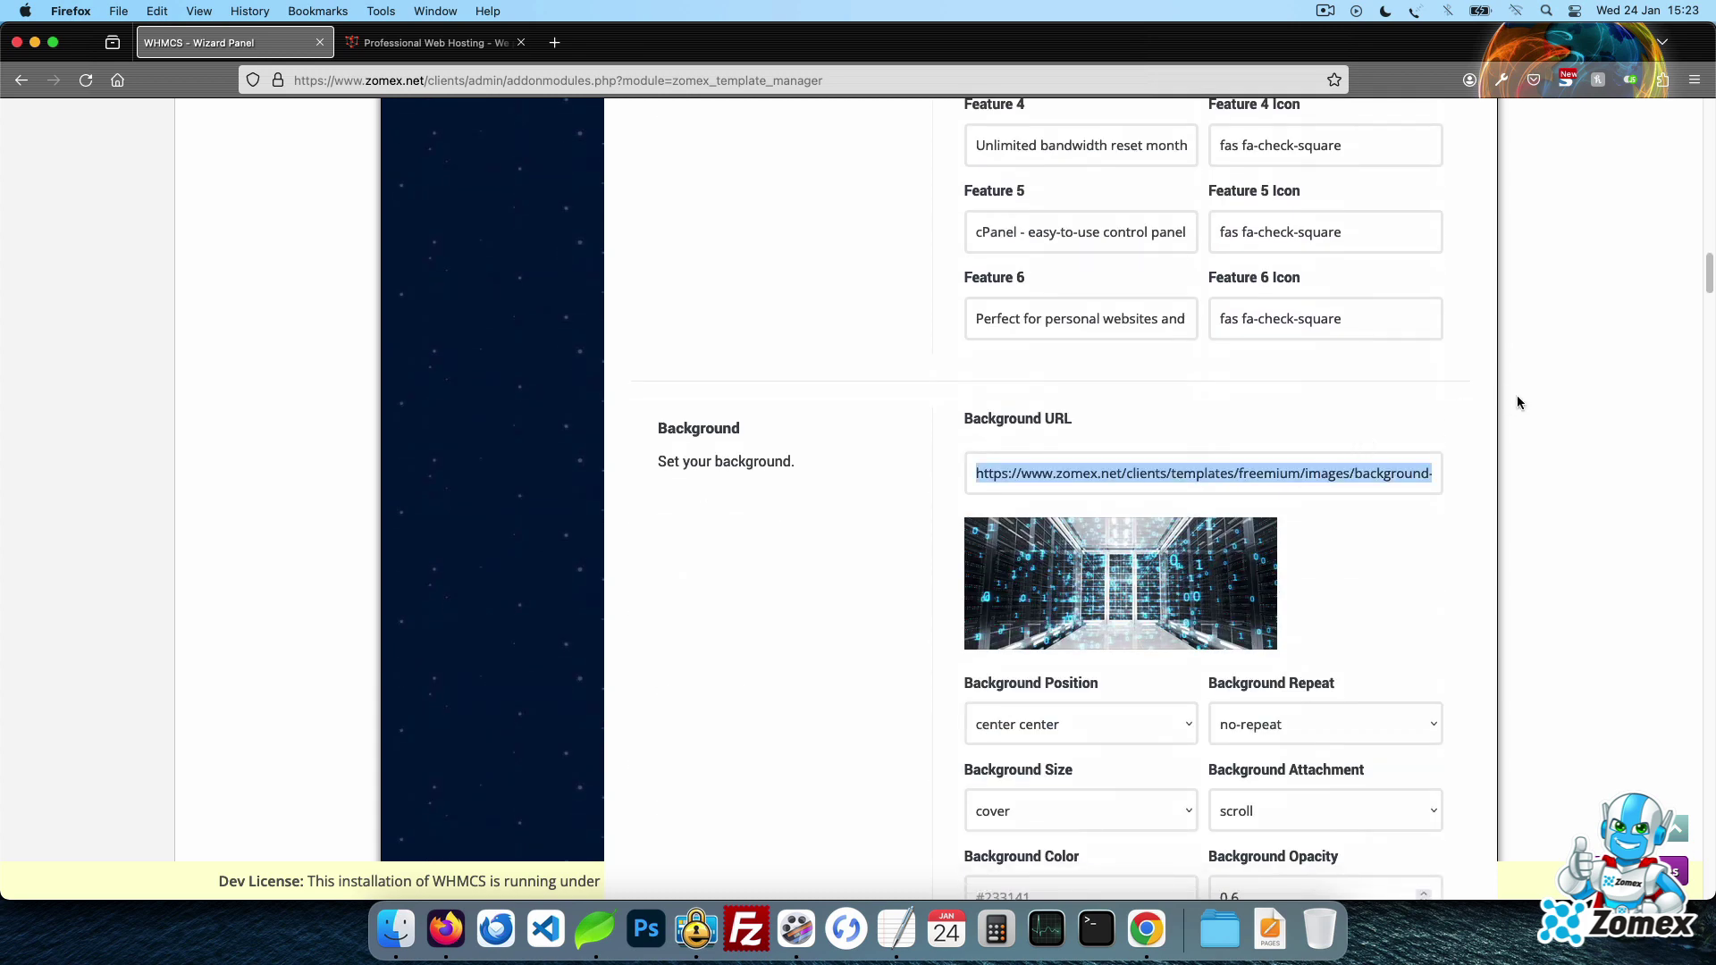
{"action": "type", "text": "none"}
{"action": "scroll", "coordinate": [1369, 348], "scroll_direction": "down", "scroll_amount": 3}
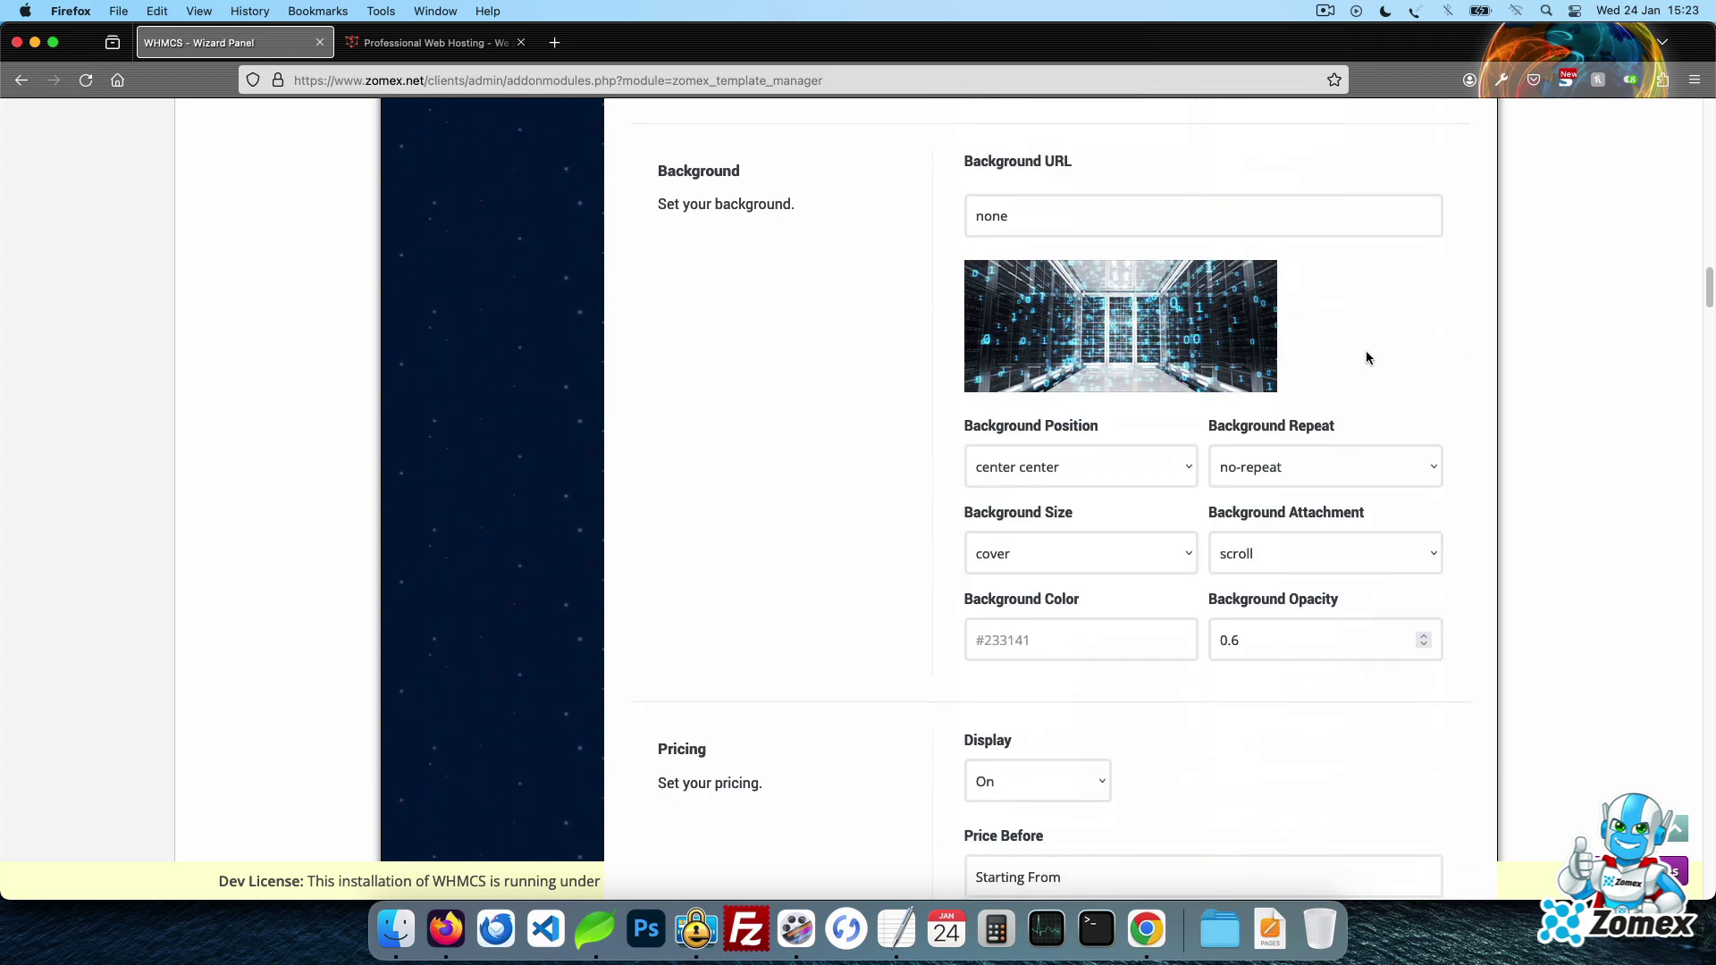
{"action": "type", "text": "green"}
{"action": "scroll", "coordinate": [1374, 354], "scroll_direction": "down", "scroll_amount": 4}
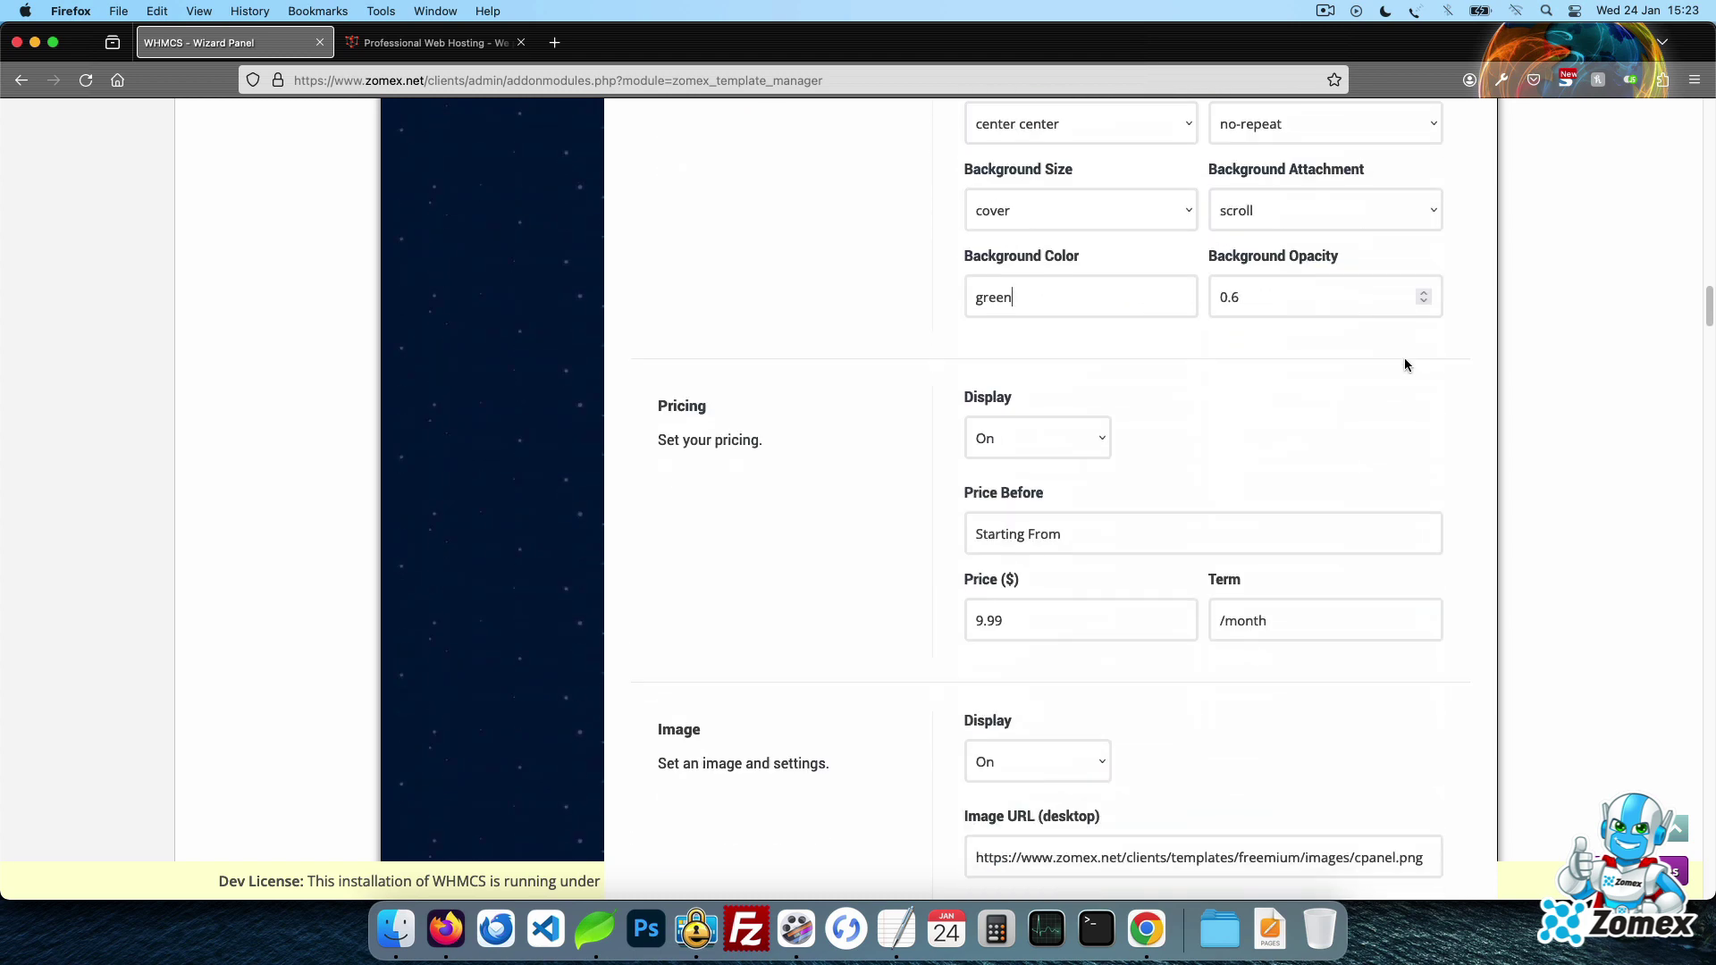
- Change the price wording to 'Priced at:' and the Term to one-time
{"action": "triple_click", "coordinate": [1247, 529]}
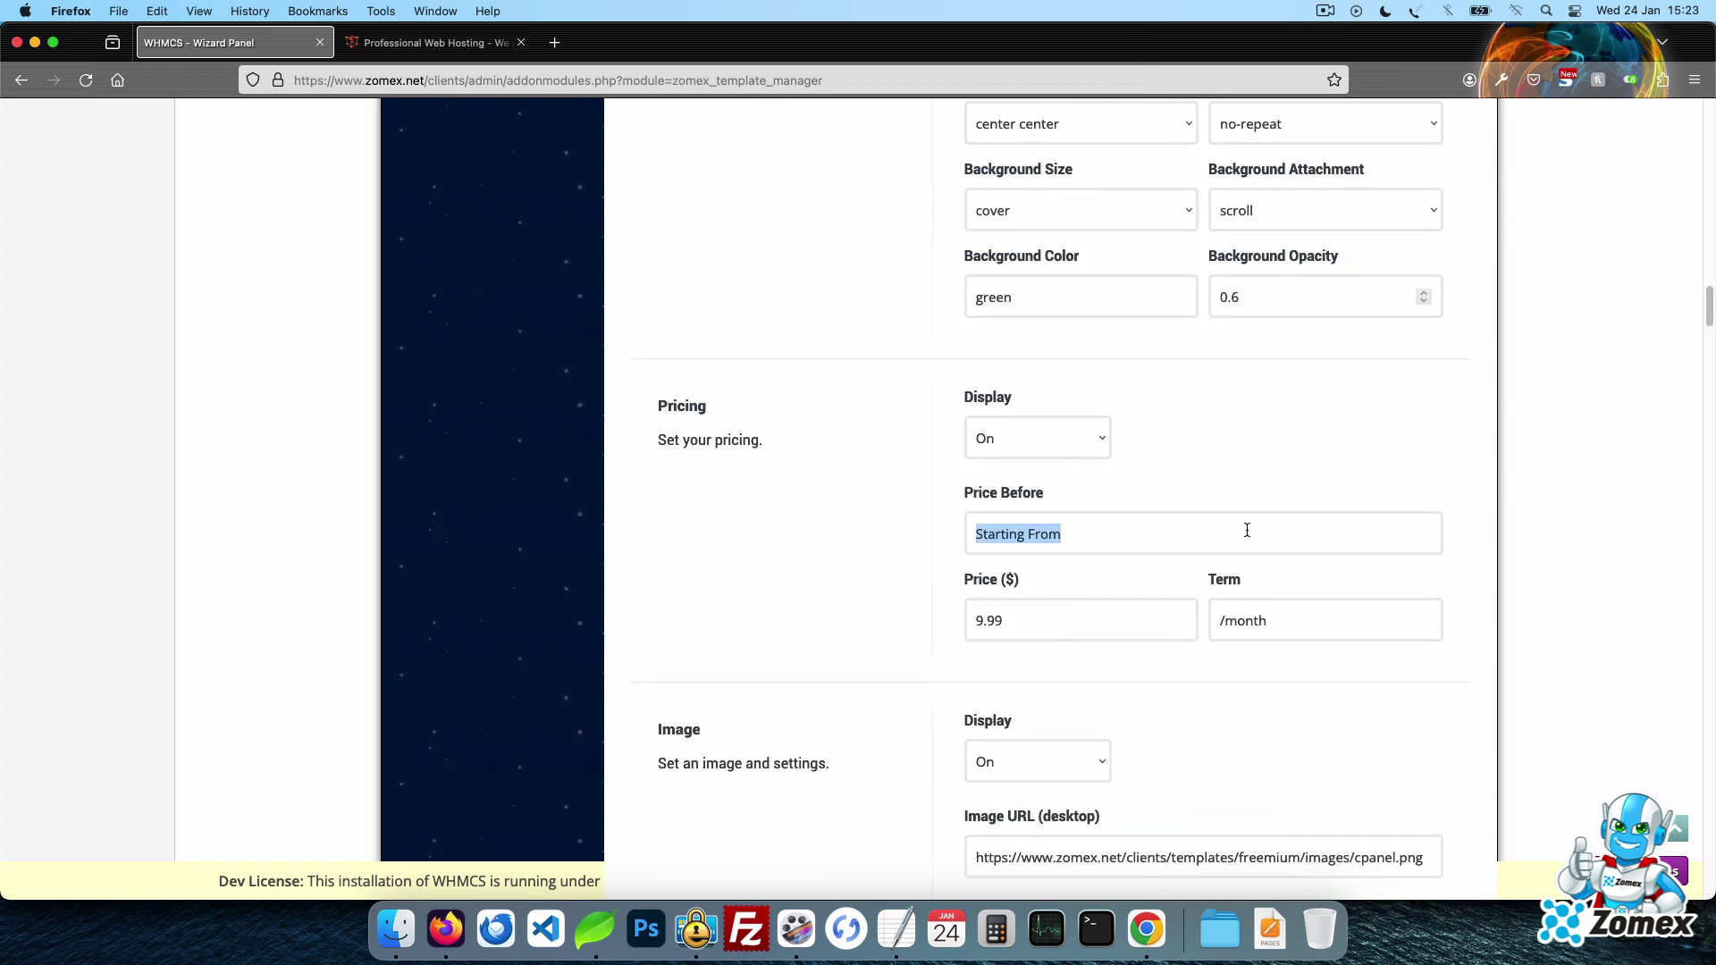
{"action": "type", "text": "Priced at:"}
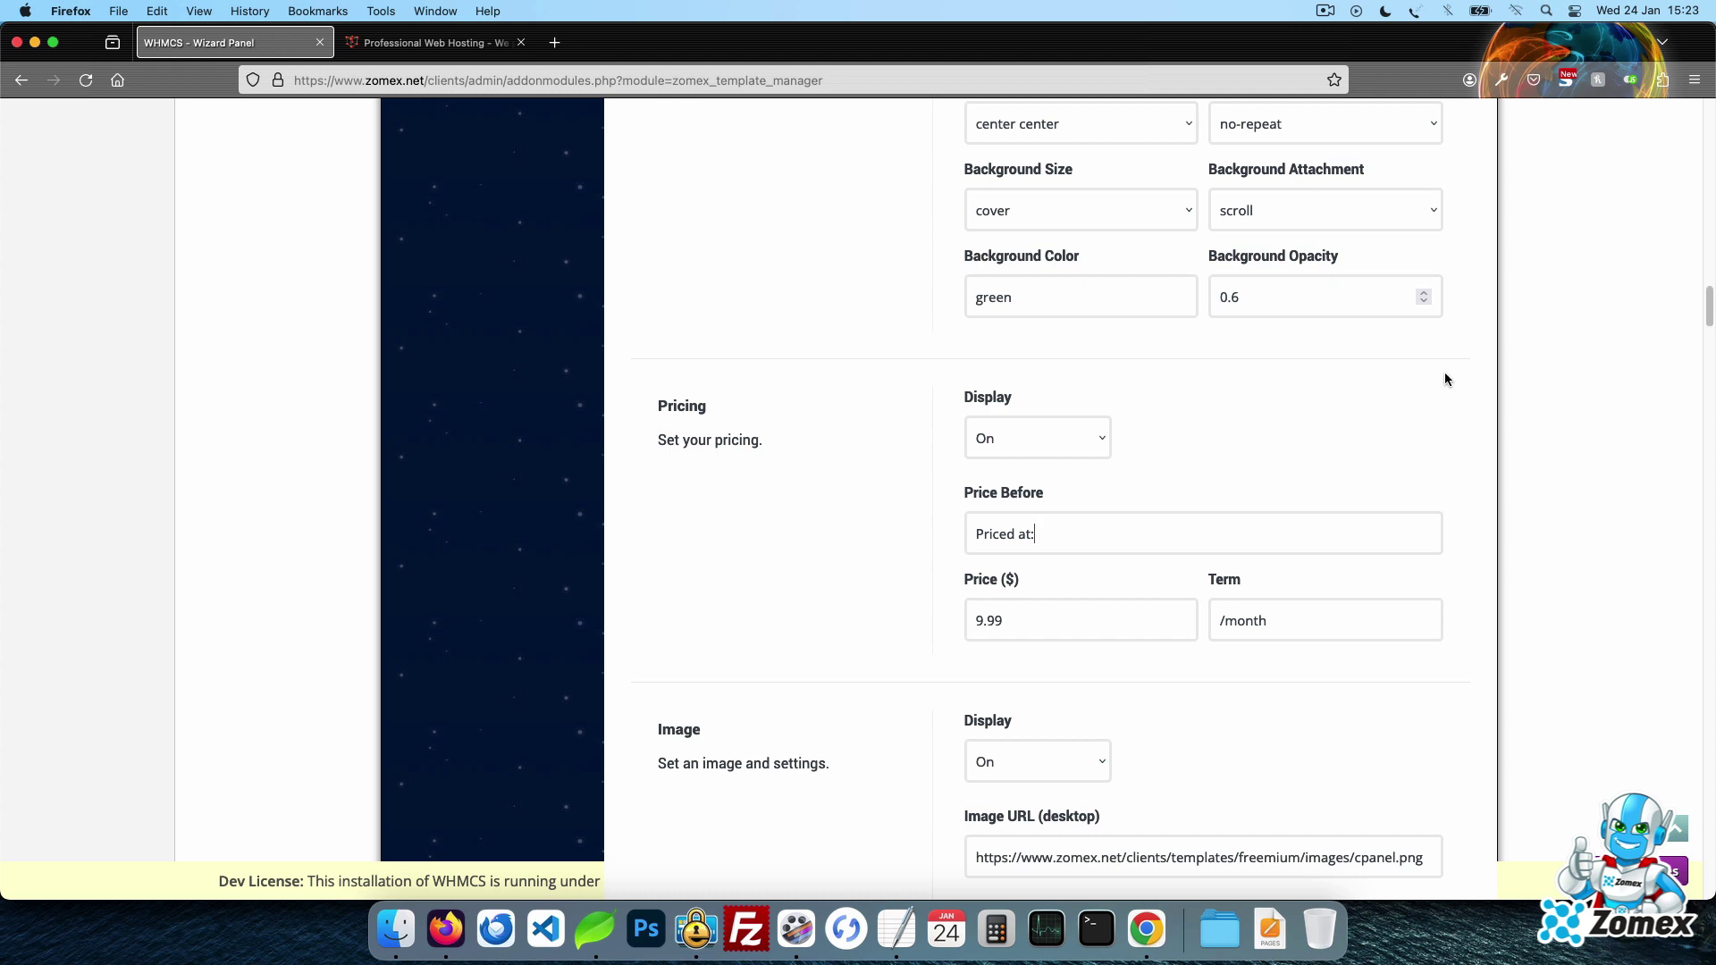
{"action": "scroll", "coordinate": [1439, 393], "scroll_direction": "down", "scroll_amount": 3}
{"action": "key", "text": "Tab"}
{"action": "key", "text": "Tab"}
{"action": "type", "text": "one time"}
{"action": "key", "text": "BackSpace"}
{"action": "scroll", "coordinate": [1523, 357], "scroll_direction": "down", "scroll_amount": 10}
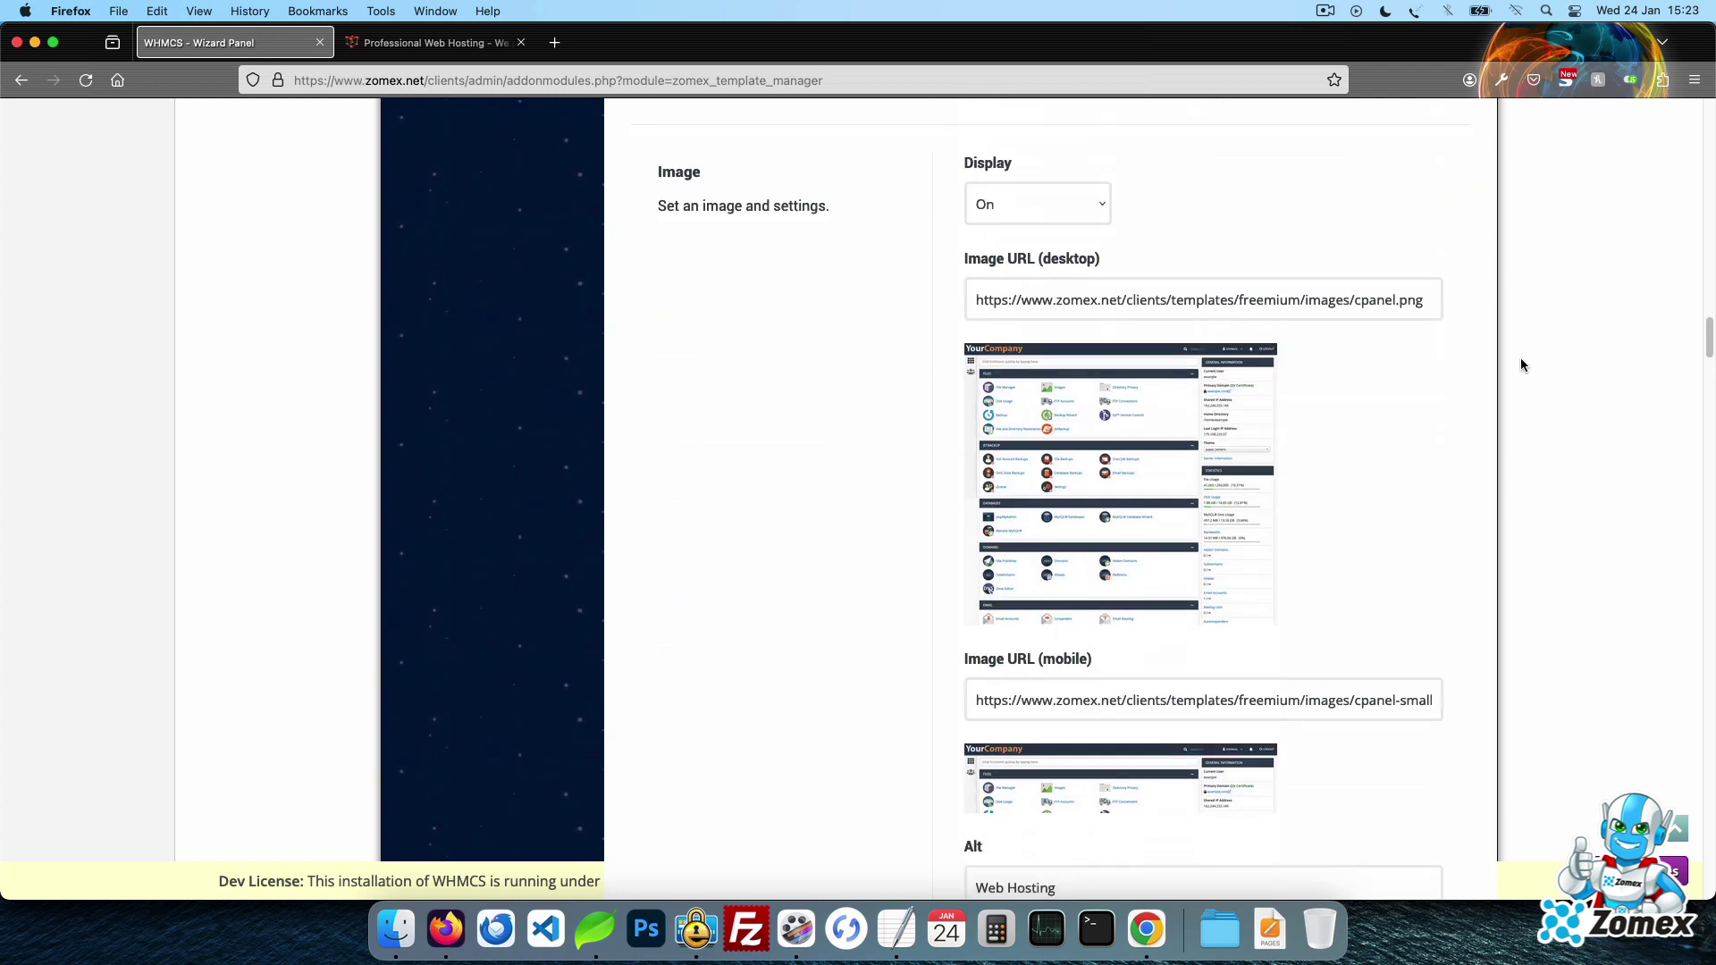
- Switch the slide image to iptv, hide Button 1, label Button 2 'Buy Now!', and save
{"action": "double_click", "coordinate": [1363, 299]}
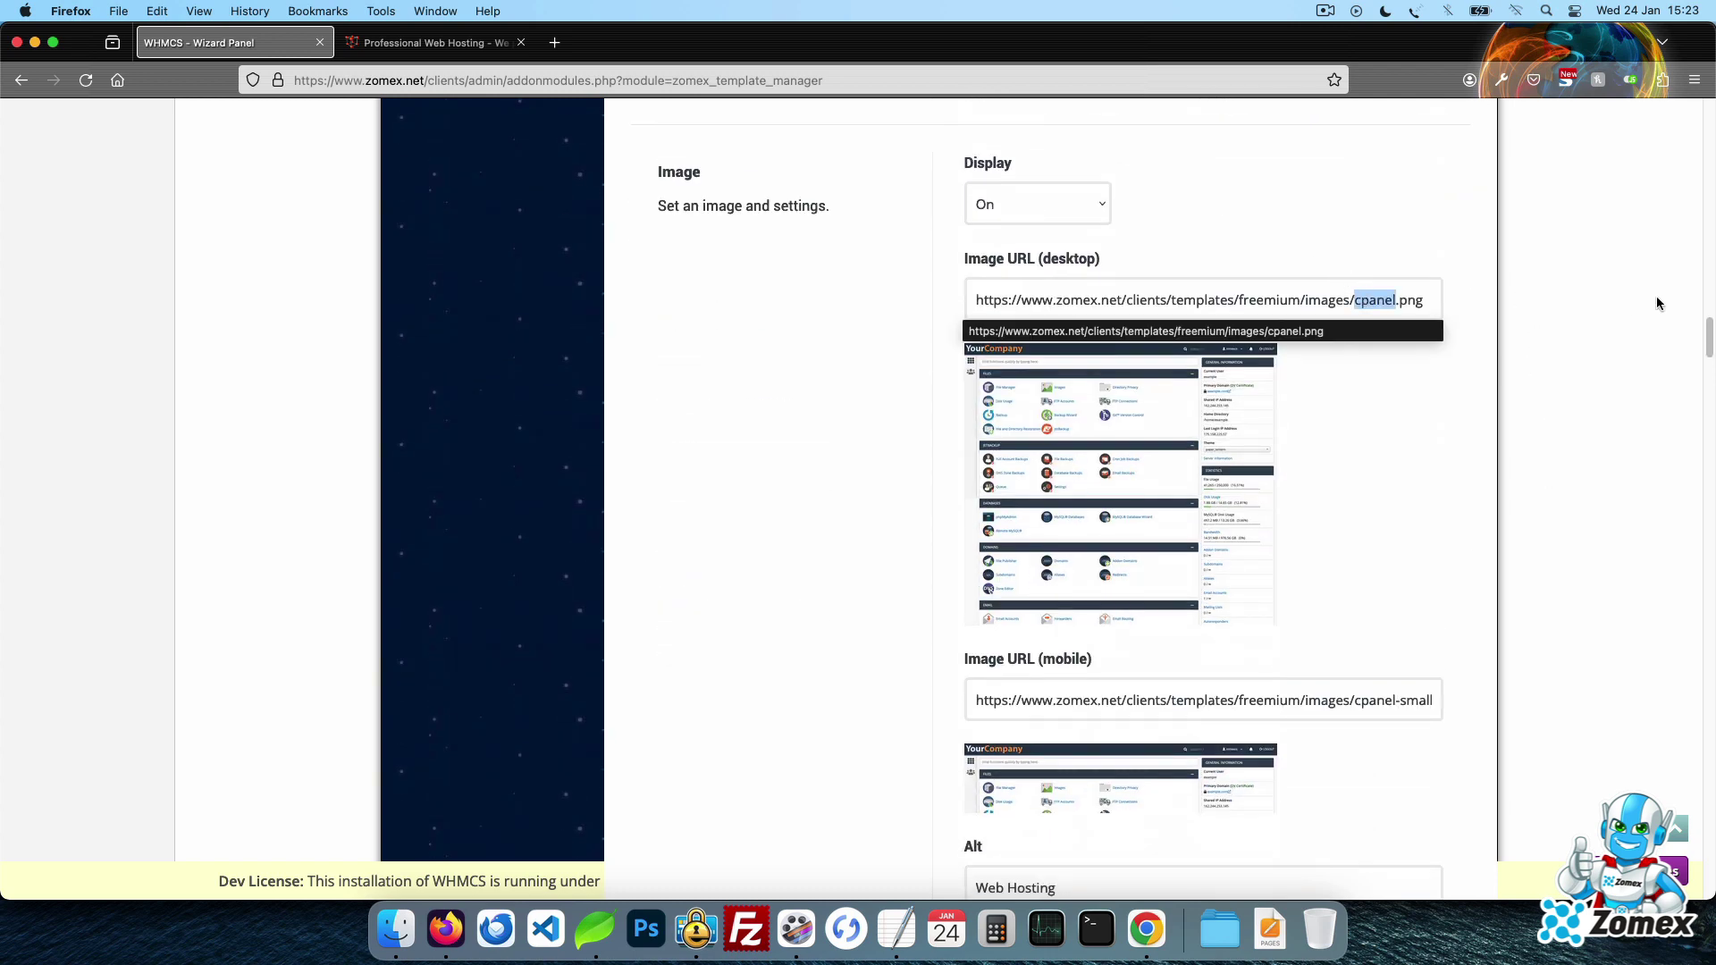
{"action": "type", "text": "iptv"}
{"action": "scroll", "coordinate": [1594, 404], "scroll_direction": "down", "scroll_amount": 20}
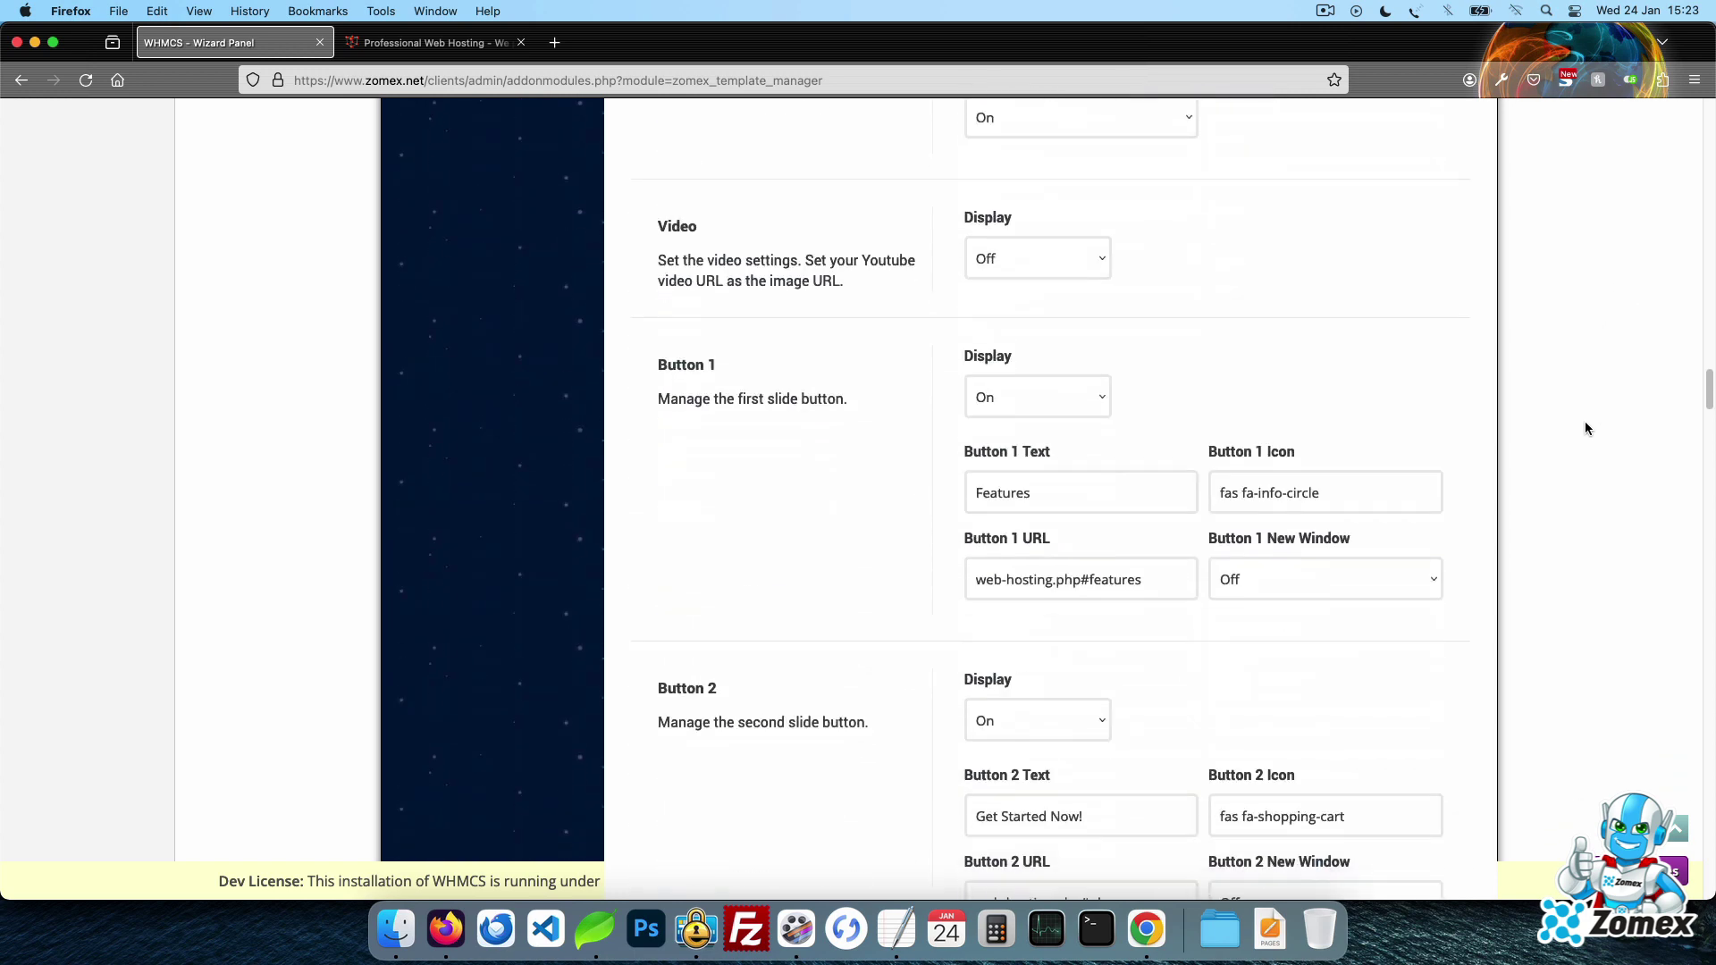
{"action": "left_click", "coordinate": [1072, 386]}
{"action": "left_click", "coordinate": [1068, 402]}
{"action": "scroll", "coordinate": [1478, 444], "scroll_direction": "down", "scroll_amount": 10}
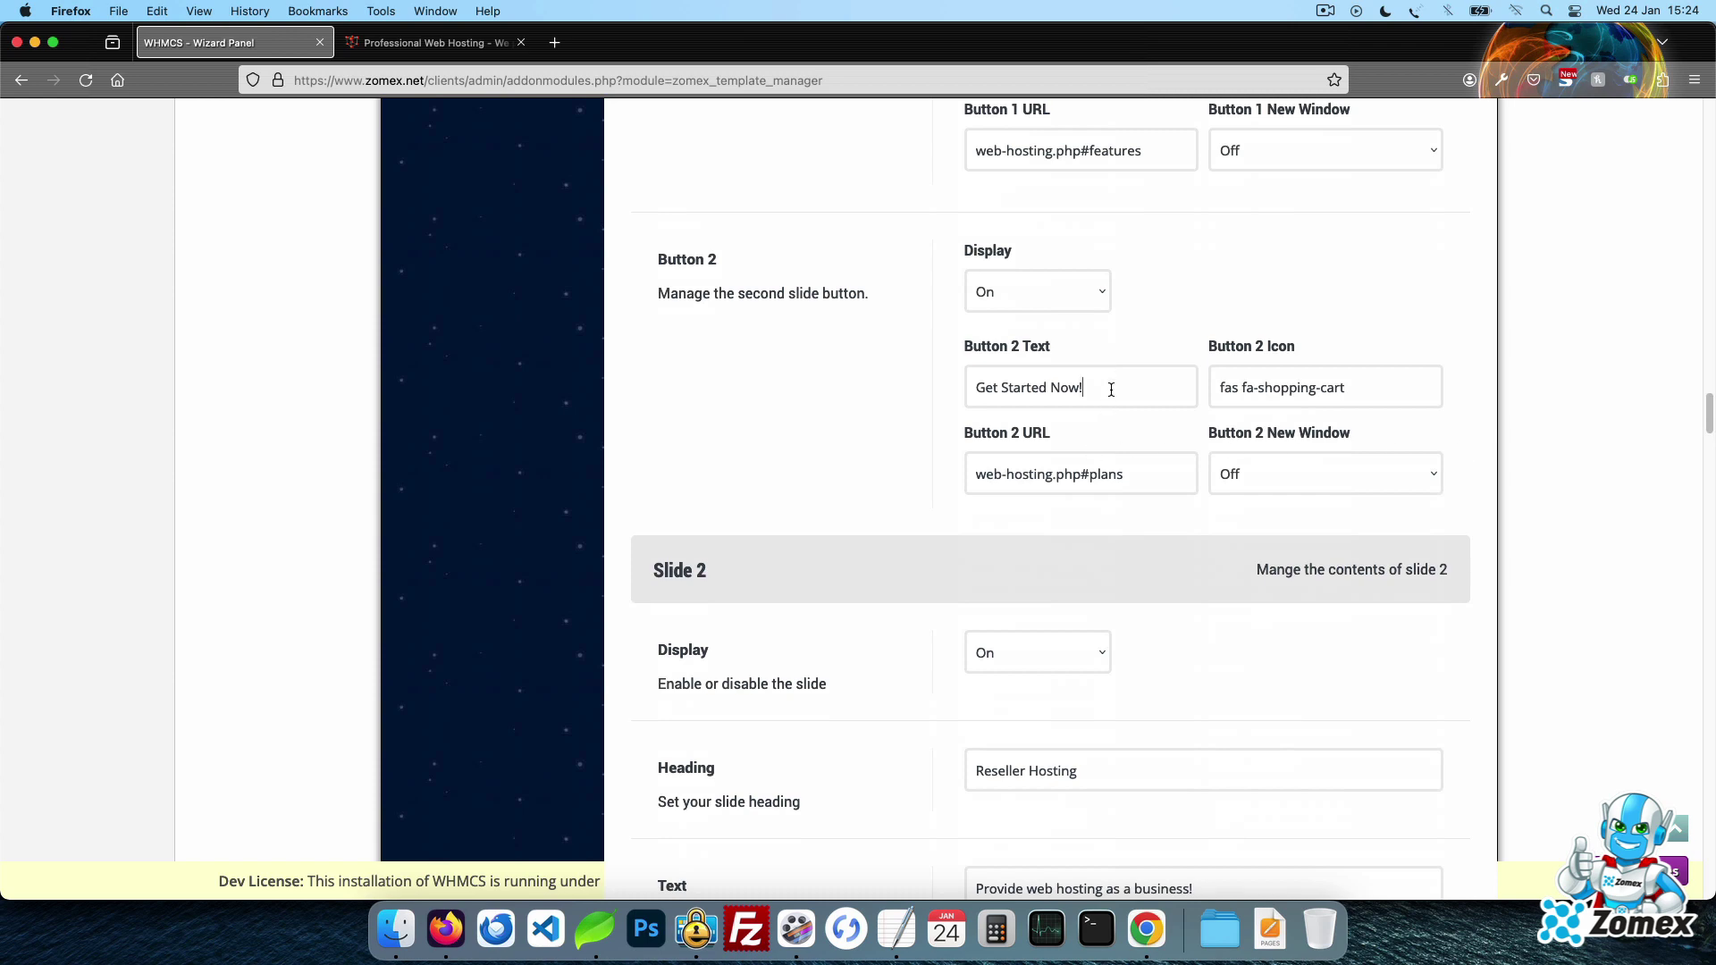
{"action": "triple_click", "coordinate": [1190, 389]}
{"action": "type", "text": "Buy Now!"}
{"action": "key", "text": "Return"}
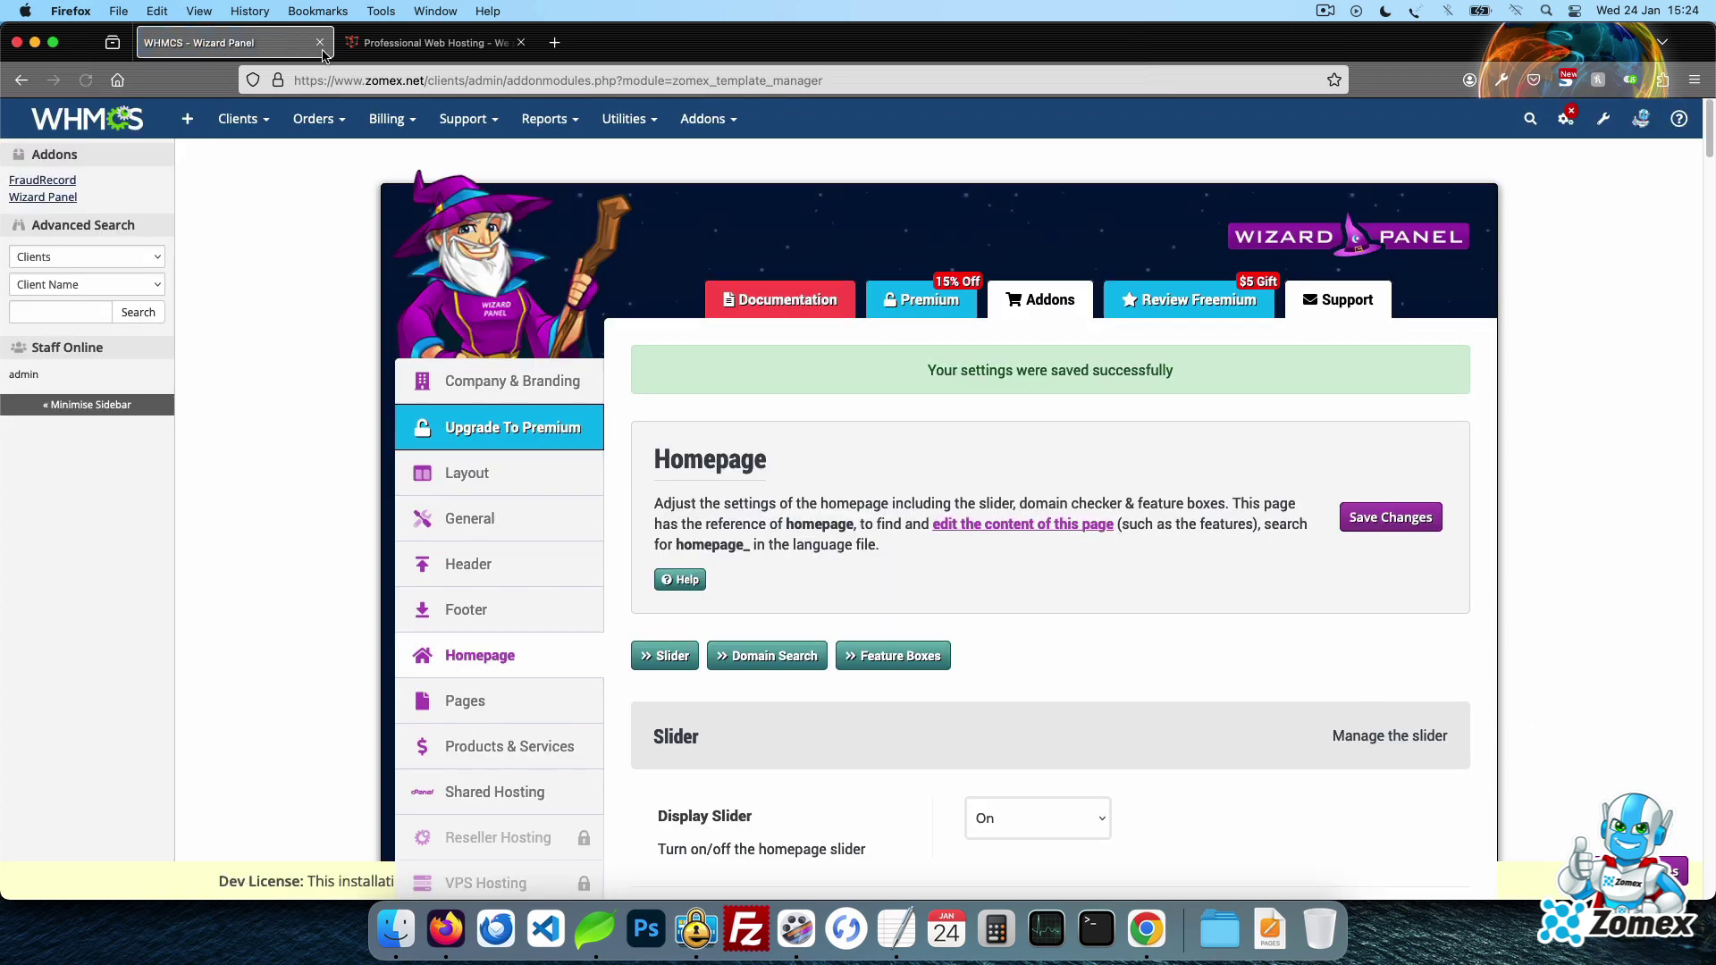
- Preview the storefront homepage's new IPTV slide priced $9.99 one-time with a Buy Now! button
{"action": "left_click", "coordinate": [375, 43]}
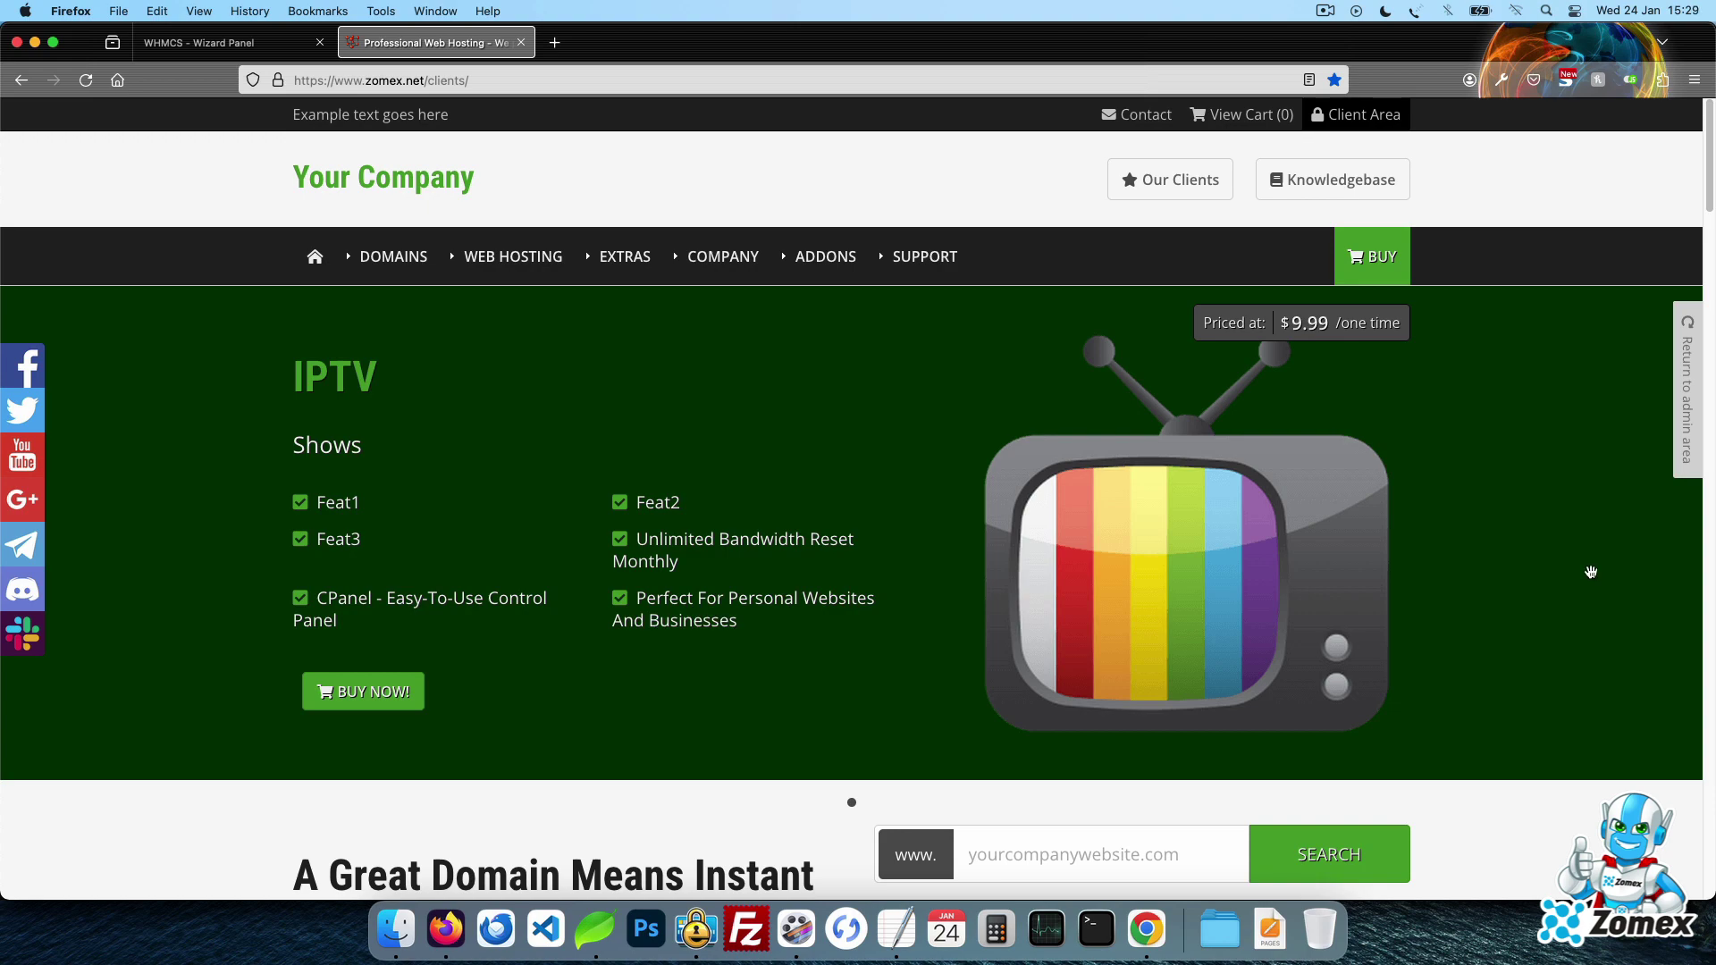
{"action": "scroll", "coordinate": [1713, 222], "scroll_direction": "down", "scroll_amount": 3}
{"action": "left_click_drag", "start_coordinate": [1713, 222], "coordinate": [1713, 393]}
- Change the feature boxes heading to 'Our Plans'
{"action": "left_click", "coordinate": [219, 42]}
{"action": "mouse_move", "coordinate": [238, 119]}
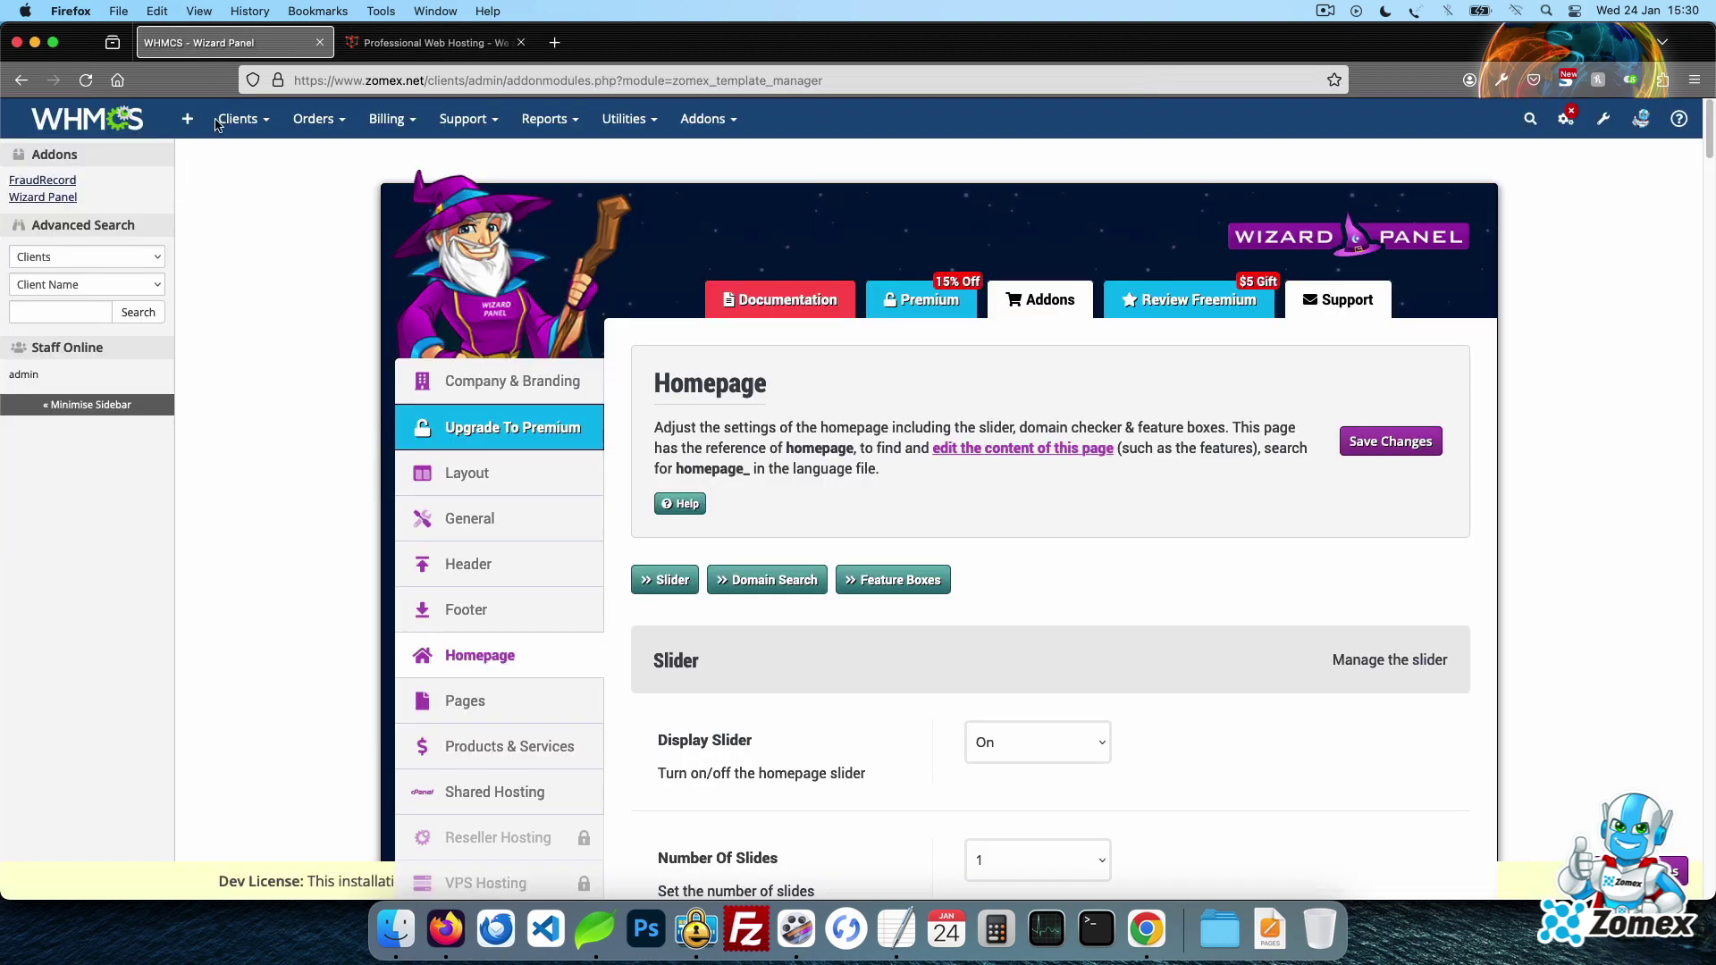
{"action": "left_click", "coordinate": [891, 580]}
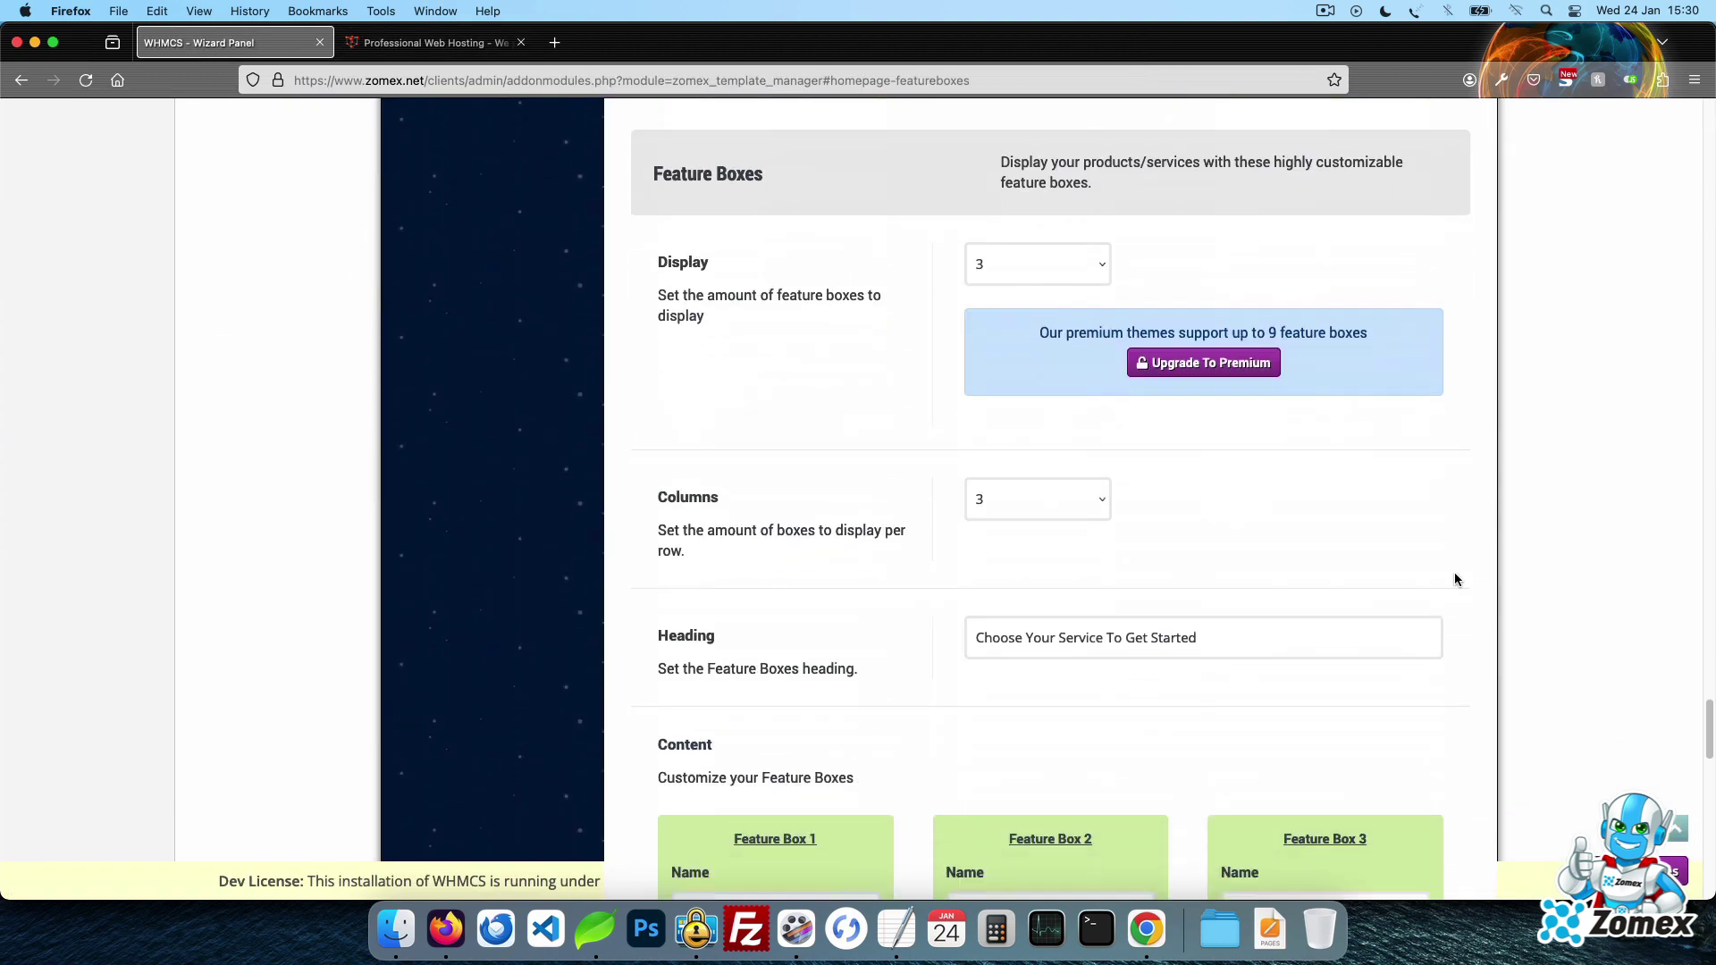
{"action": "scroll", "coordinate": [1466, 558], "scroll_direction": "down", "scroll_amount": 5}
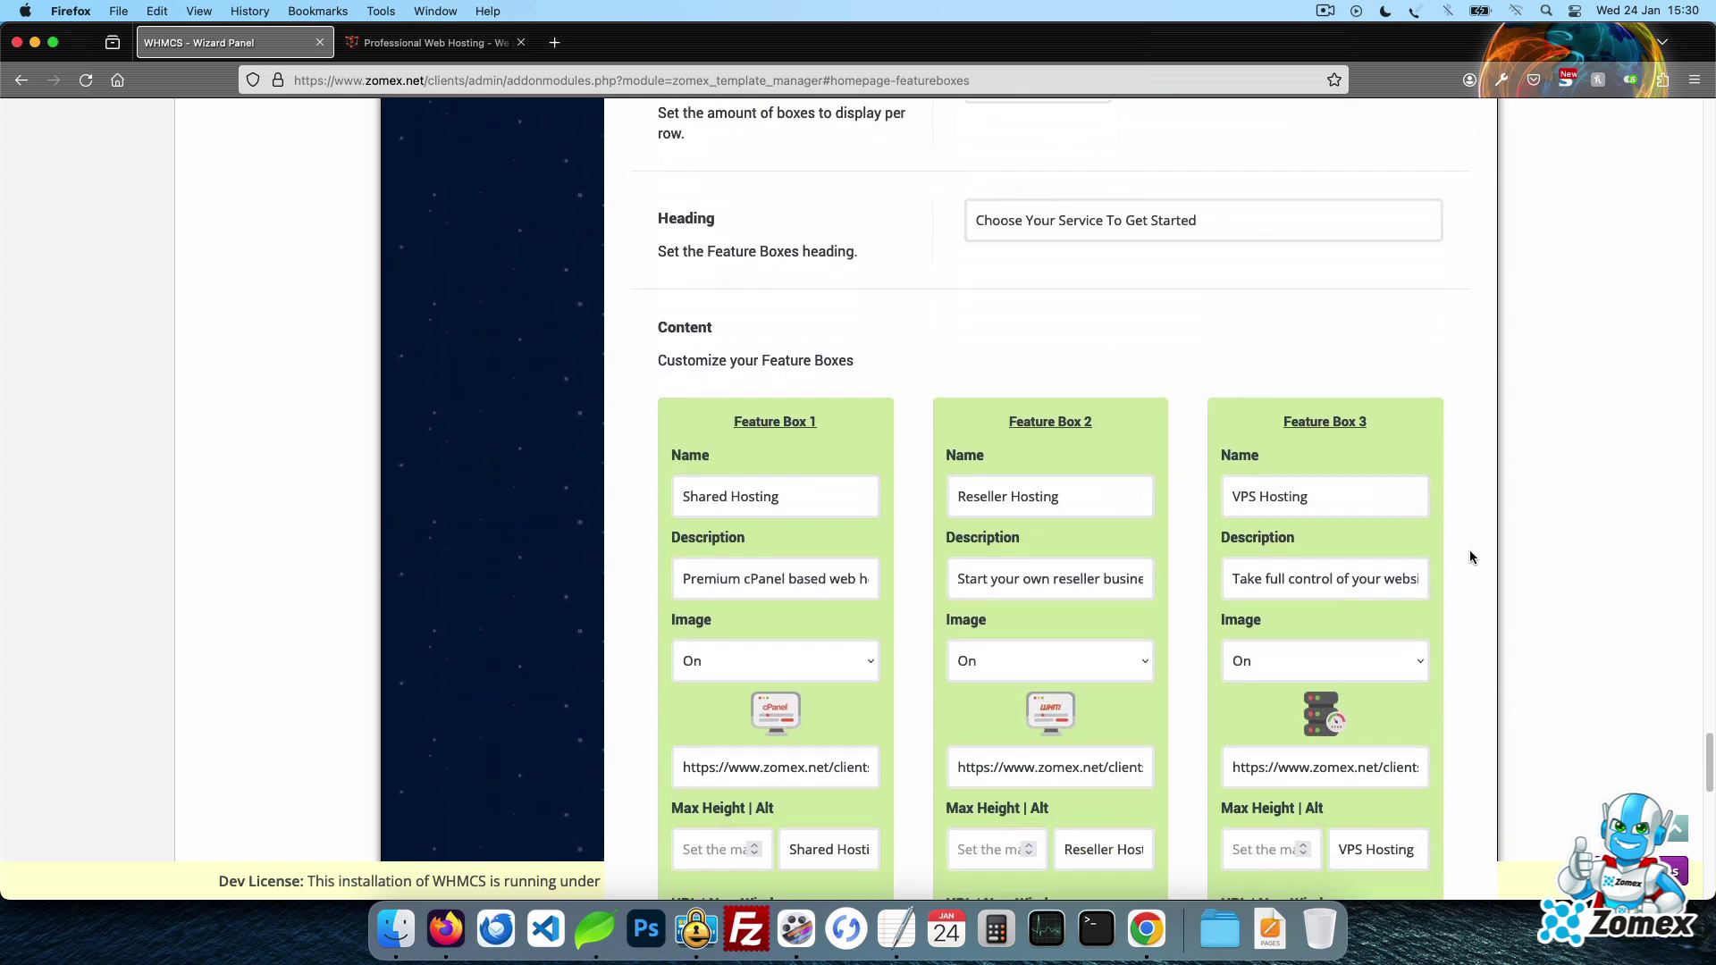
{"action": "triple_click", "coordinate": [1316, 221]}
{"action": "type", "text": "Our Plans"}
{"action": "scroll", "coordinate": [1183, 243], "scroll_direction": "down", "scroll_amount": 6}
{"action": "scroll", "coordinate": [876, 319], "scroll_direction": "up", "scroll_amount": 4}
- Name feature box one IPTV 1 with description 'Our IPTV Plan' and an iptv image
{"action": "key", "text": "super+a"}
{"action": "type", "text": "IP"}
{"action": "key", "text": "Tab"}
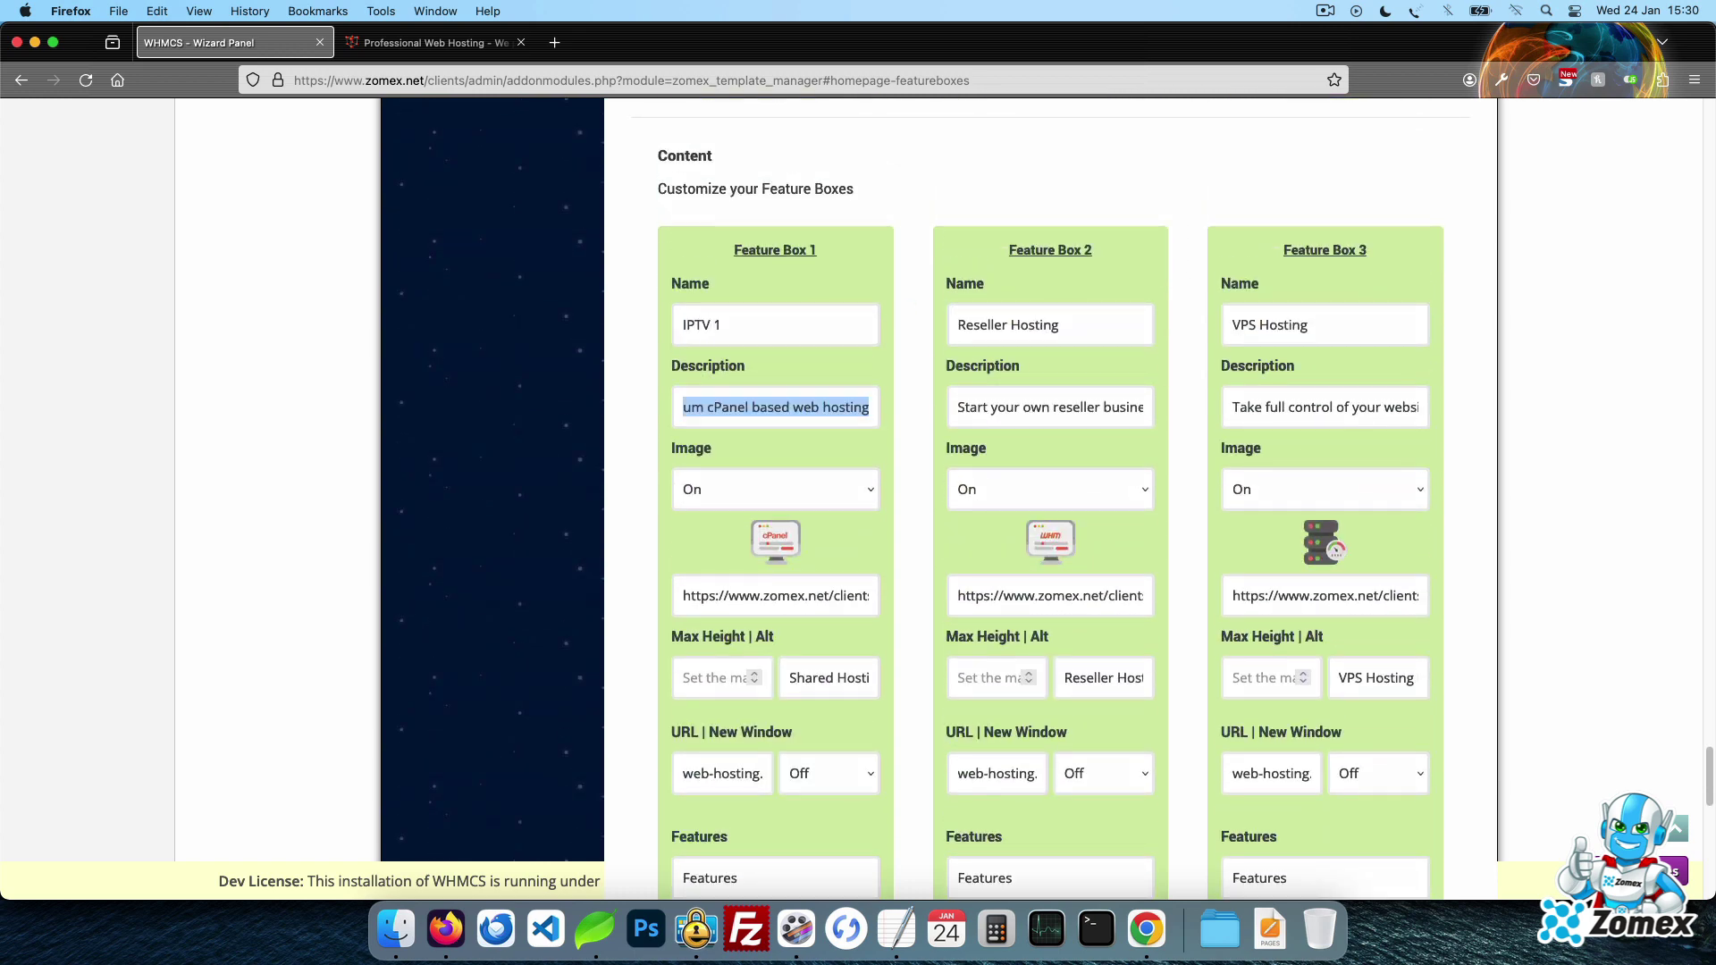
{"action": "type", "text": "Our IP"}
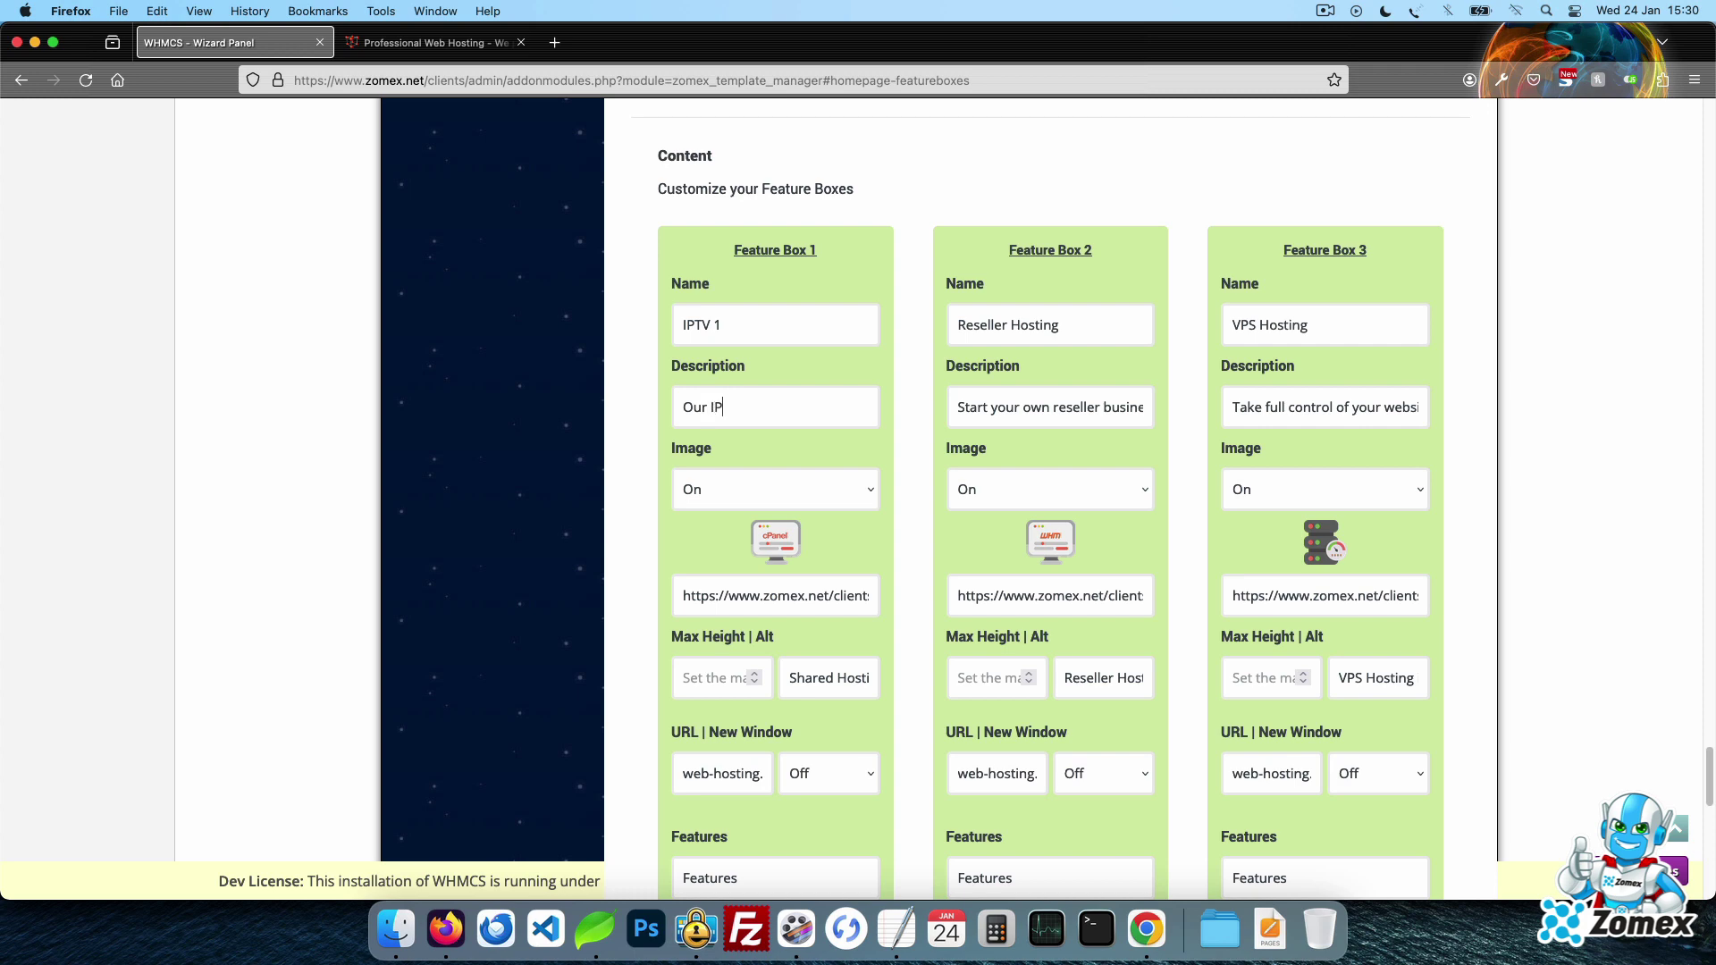
{"action": "type", "text": "TV Plan"}
{"action": "scroll", "coordinate": [803, 292], "scroll_direction": "down", "scroll_amount": 3}
{"action": "left_click", "coordinate": [751, 452]}
{"action": "key", "text": "End"}
{"action": "key", "text": "Left"}
{"action": "key", "text": "Left"}
{"action": "key", "text": "Left"}
{"action": "key", "text": "Left"}
{"action": "key", "text": "shift+Left"}
{"action": "key", "text": "shift+Left"}
{"action": "key", "text": "shift+Left"}
{"action": "key", "text": "shift+Left"}
{"action": "key", "text": "shift+Left"}
{"action": "key", "text": "shift+Left"}
{"action": "key", "text": "shift+Left"}
{"action": "key", "text": "shift+Left"}
{"action": "key", "text": "shift+Left"}
{"action": "key", "text": "shift+Left"}
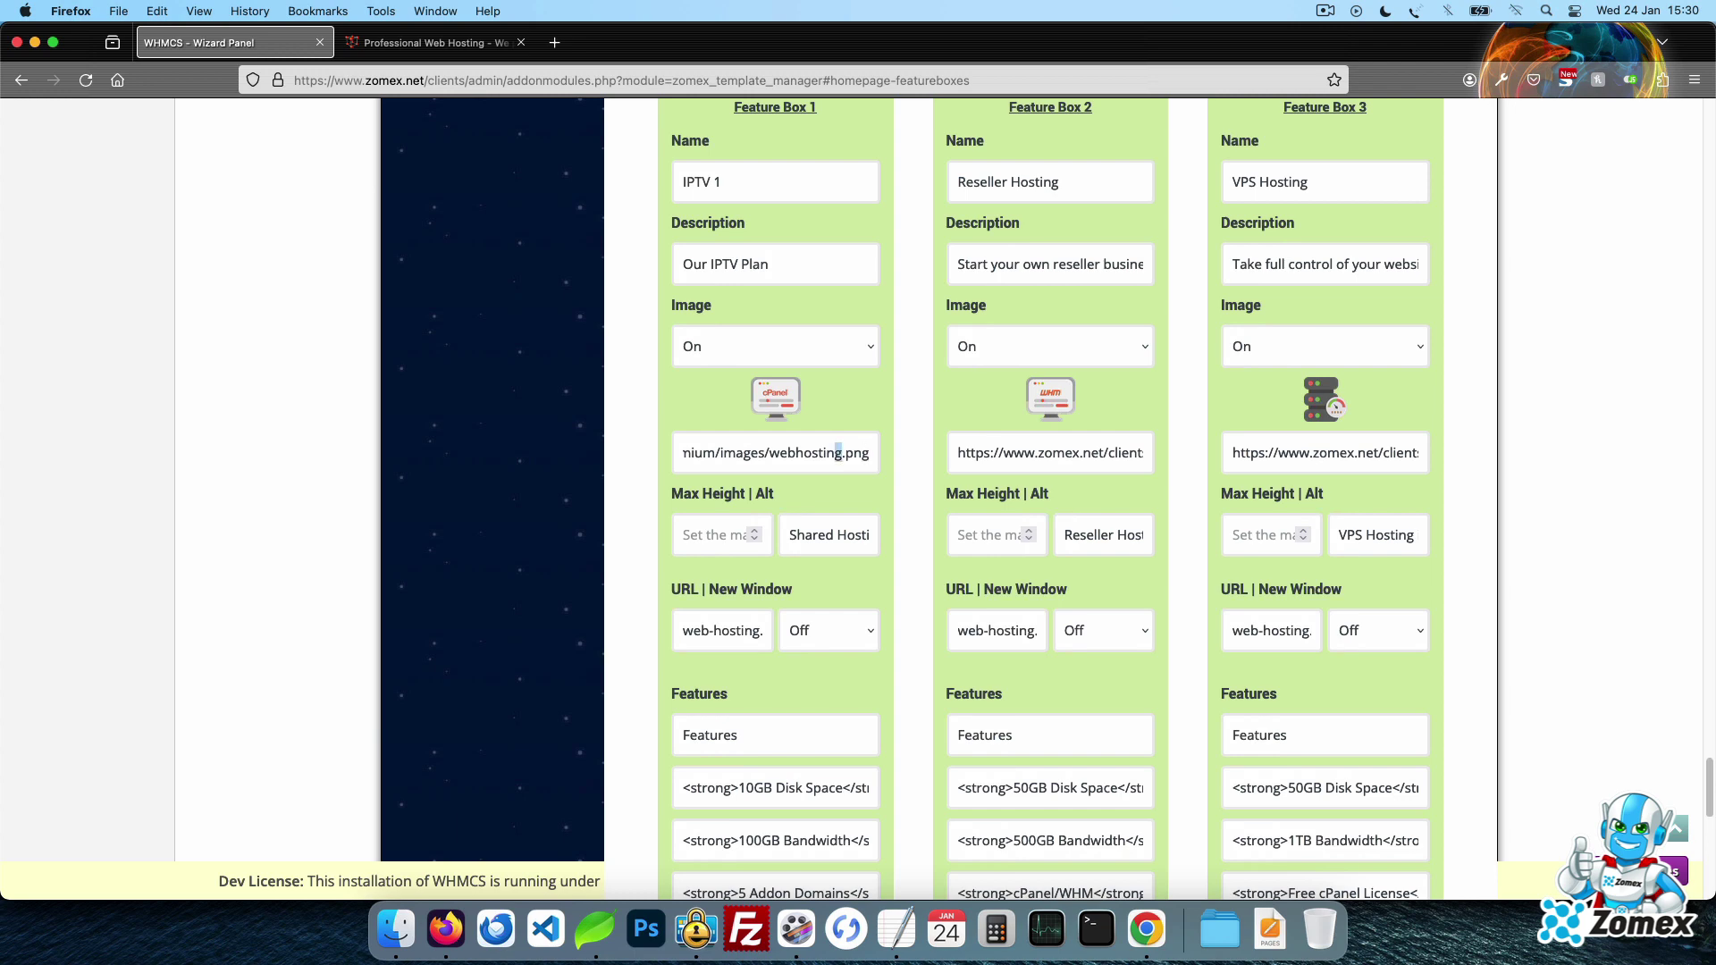
{"action": "type", "text": "iptv"}
- Set box one's three features to Feat1, Feat2 and Feat3
{"action": "scroll", "coordinate": [1098, 429], "scroll_direction": "down", "scroll_amount": 6}
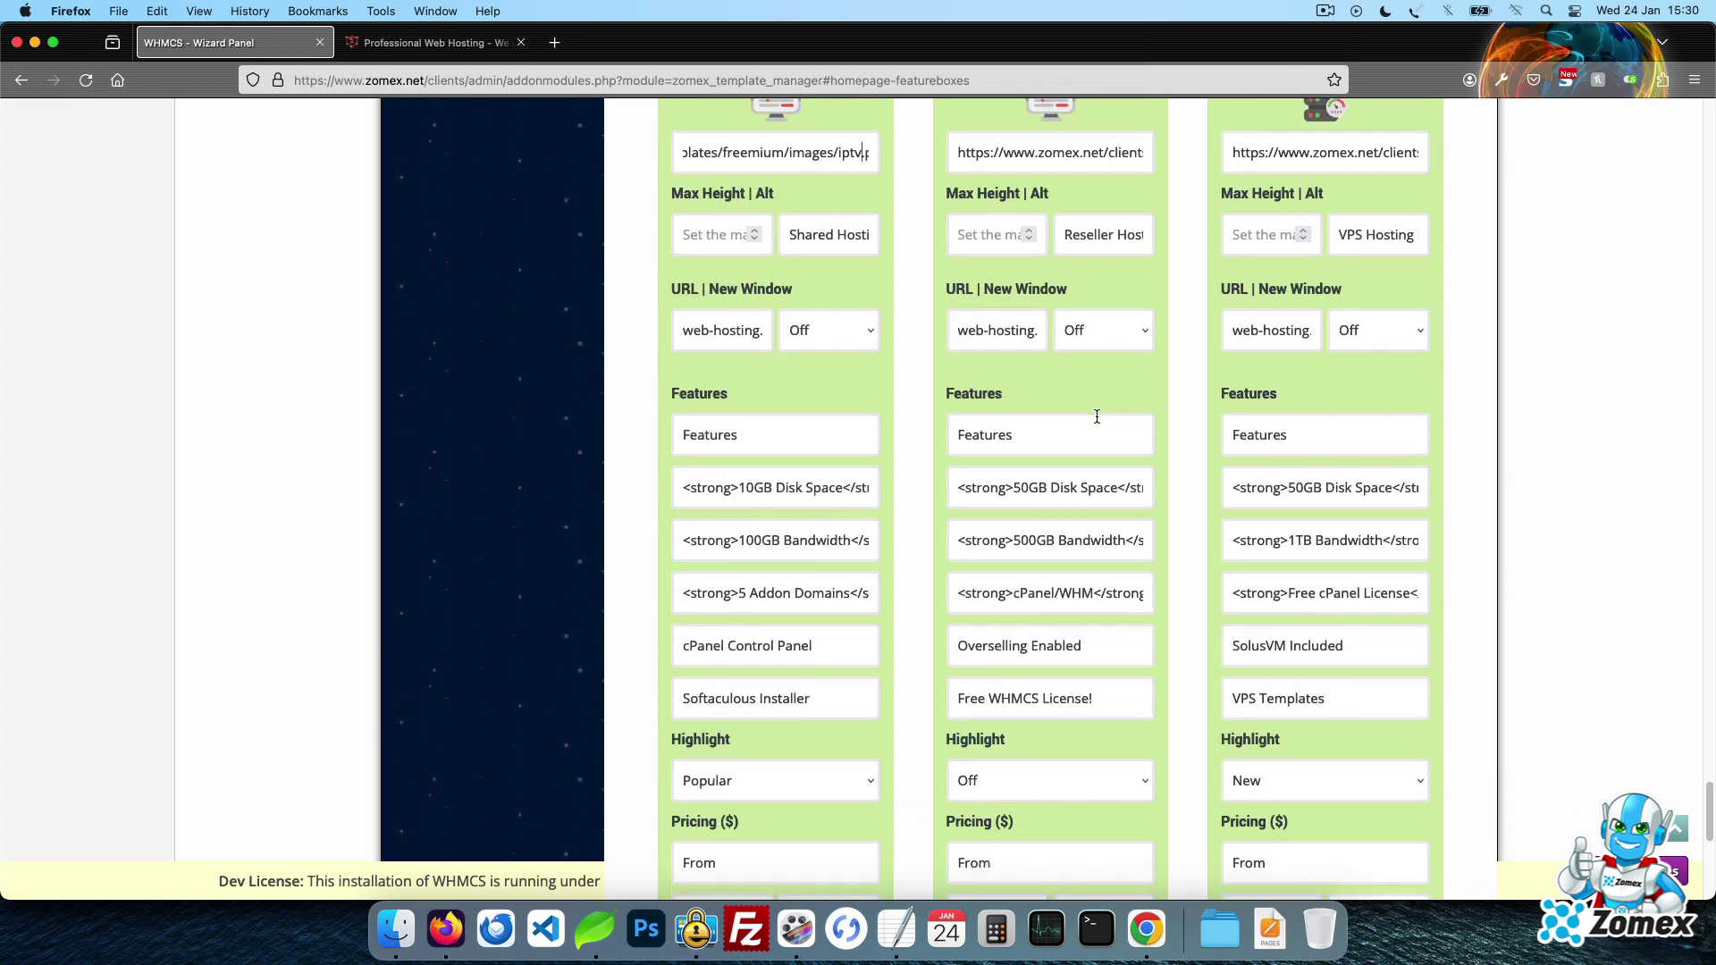
{"action": "left_click", "coordinate": [781, 483]}
{"action": "key", "text": "super+a"}
{"action": "type", "text": "Feat1"}
{"action": "key", "text": "Tab"}
{"action": "type", "text": "Feat2"}
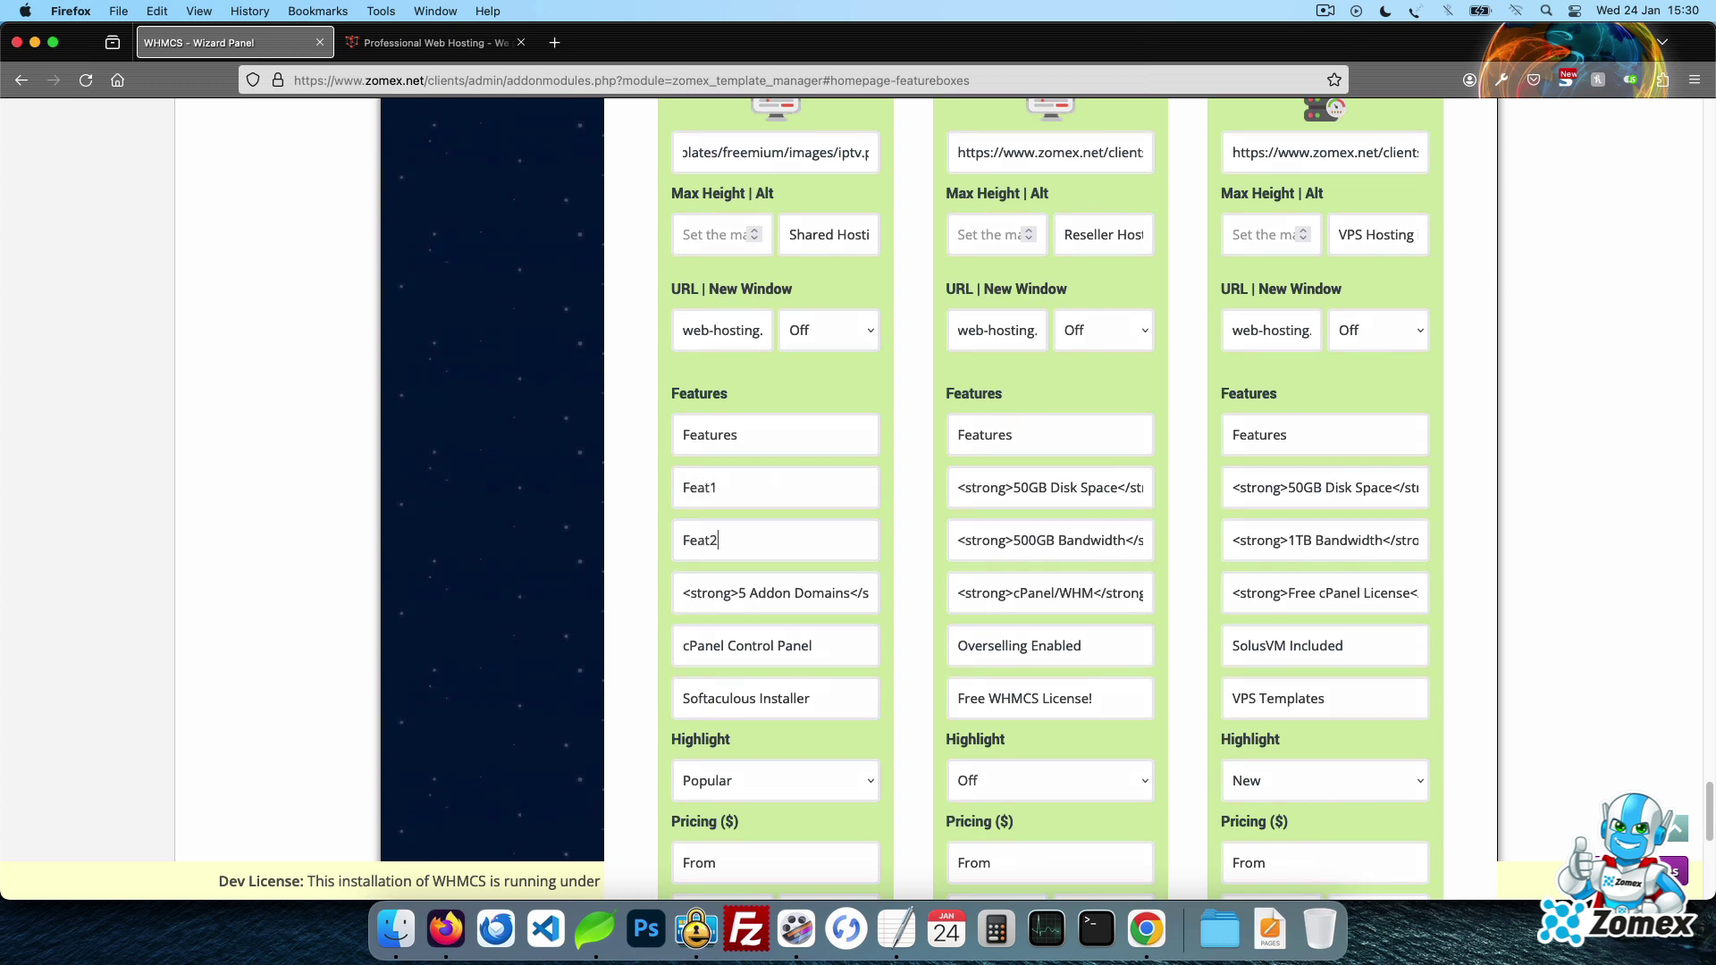
{"action": "key", "text": "Tab"}
{"action": "type", "text": "Feat"}
- Give box one a New badge, 'Starting at' 3.00 one-time pricing and a Proceed button, then save
{"action": "scroll", "coordinate": [835, 487], "scroll_direction": "down", "scroll_amount": 5}
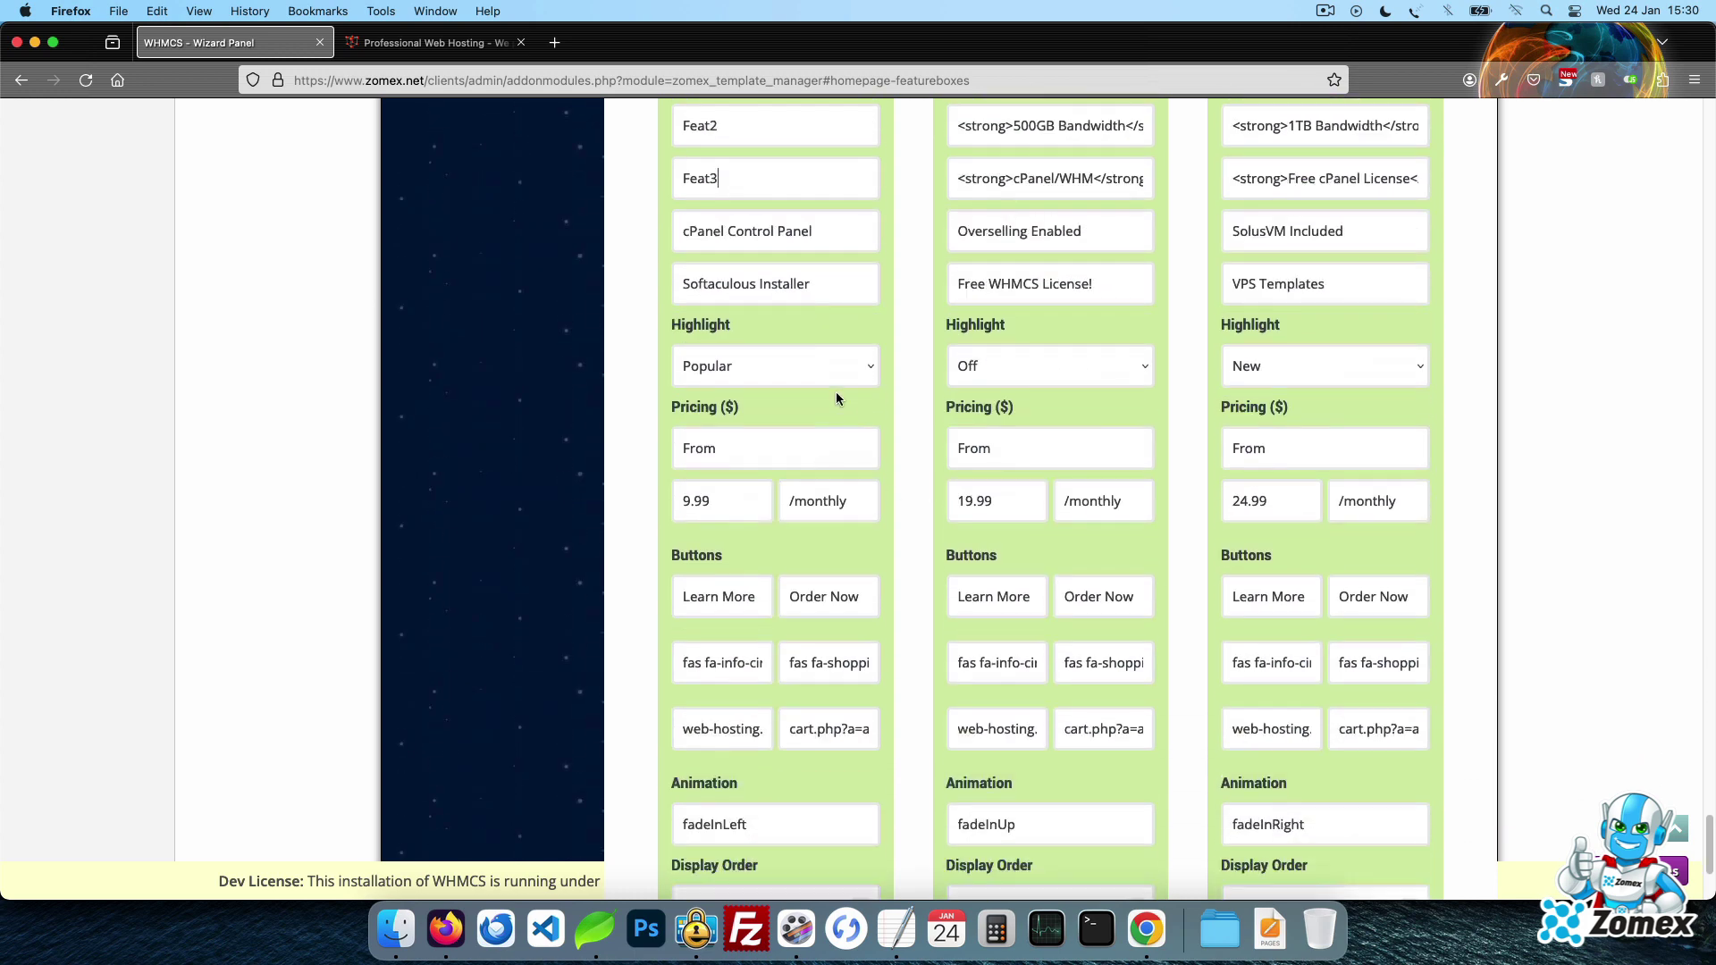
{"action": "left_click", "coordinate": [833, 353]}
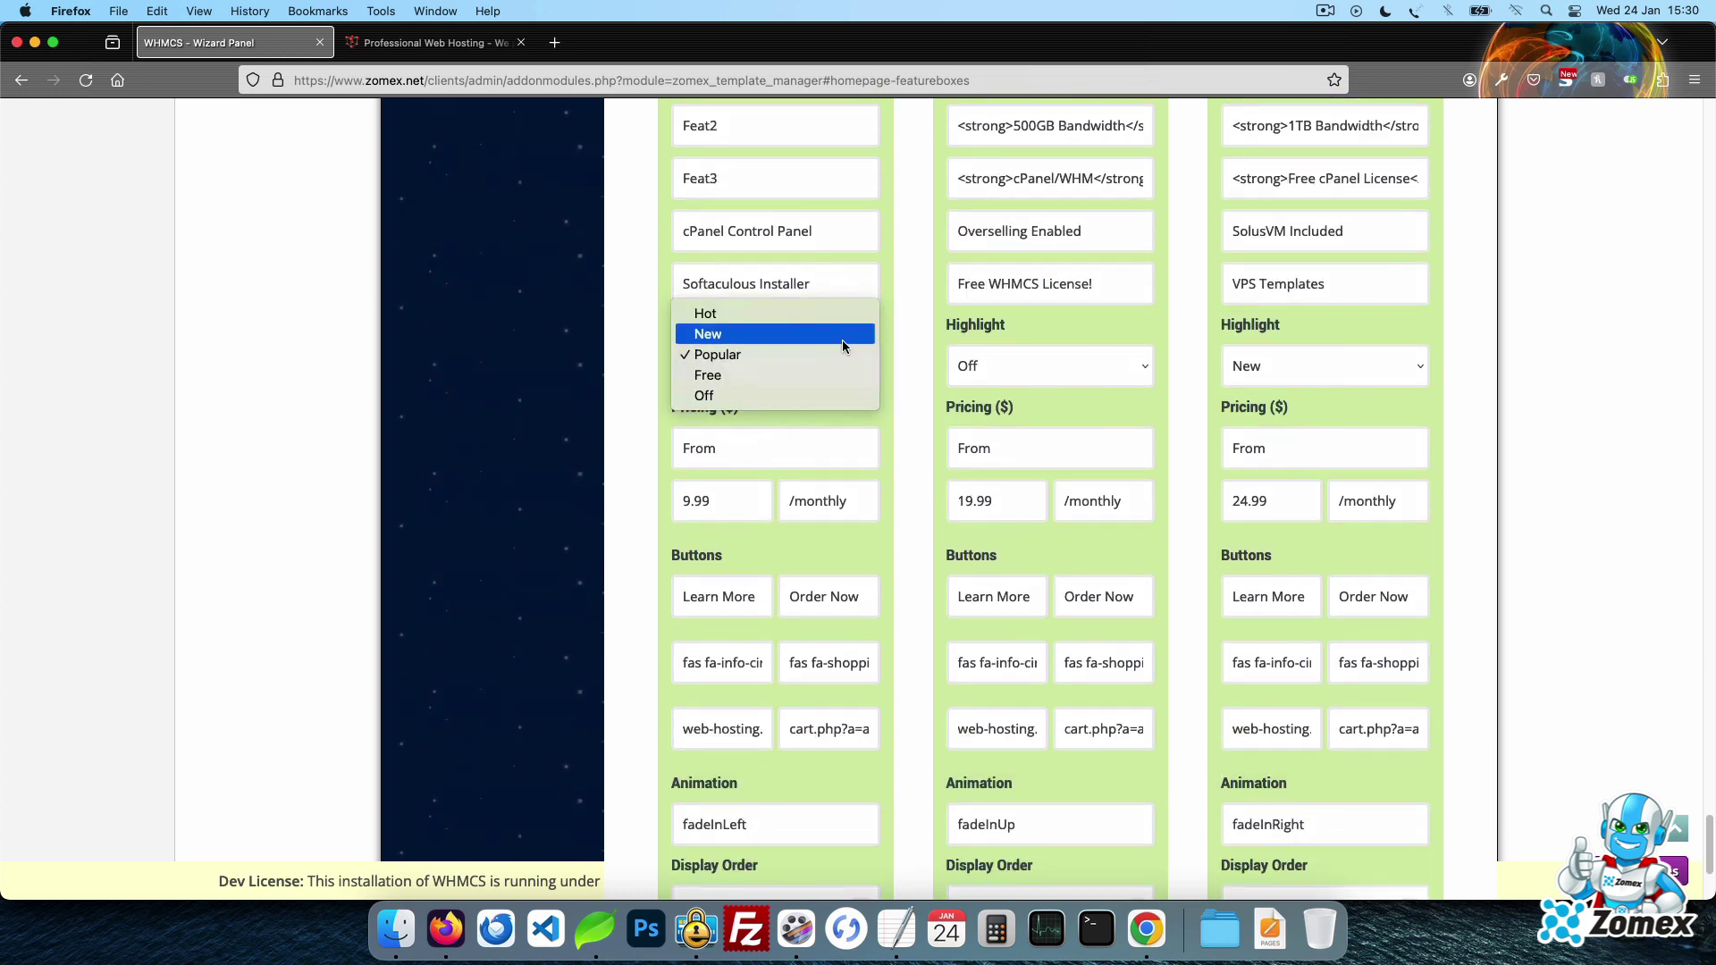
{"action": "left_click", "coordinate": [840, 334]}
{"action": "left_click", "coordinate": [765, 453]}
{"action": "key", "text": "super+a"}
{"action": "type", "text": "Starting at"}
{"action": "key", "text": "Tab"}
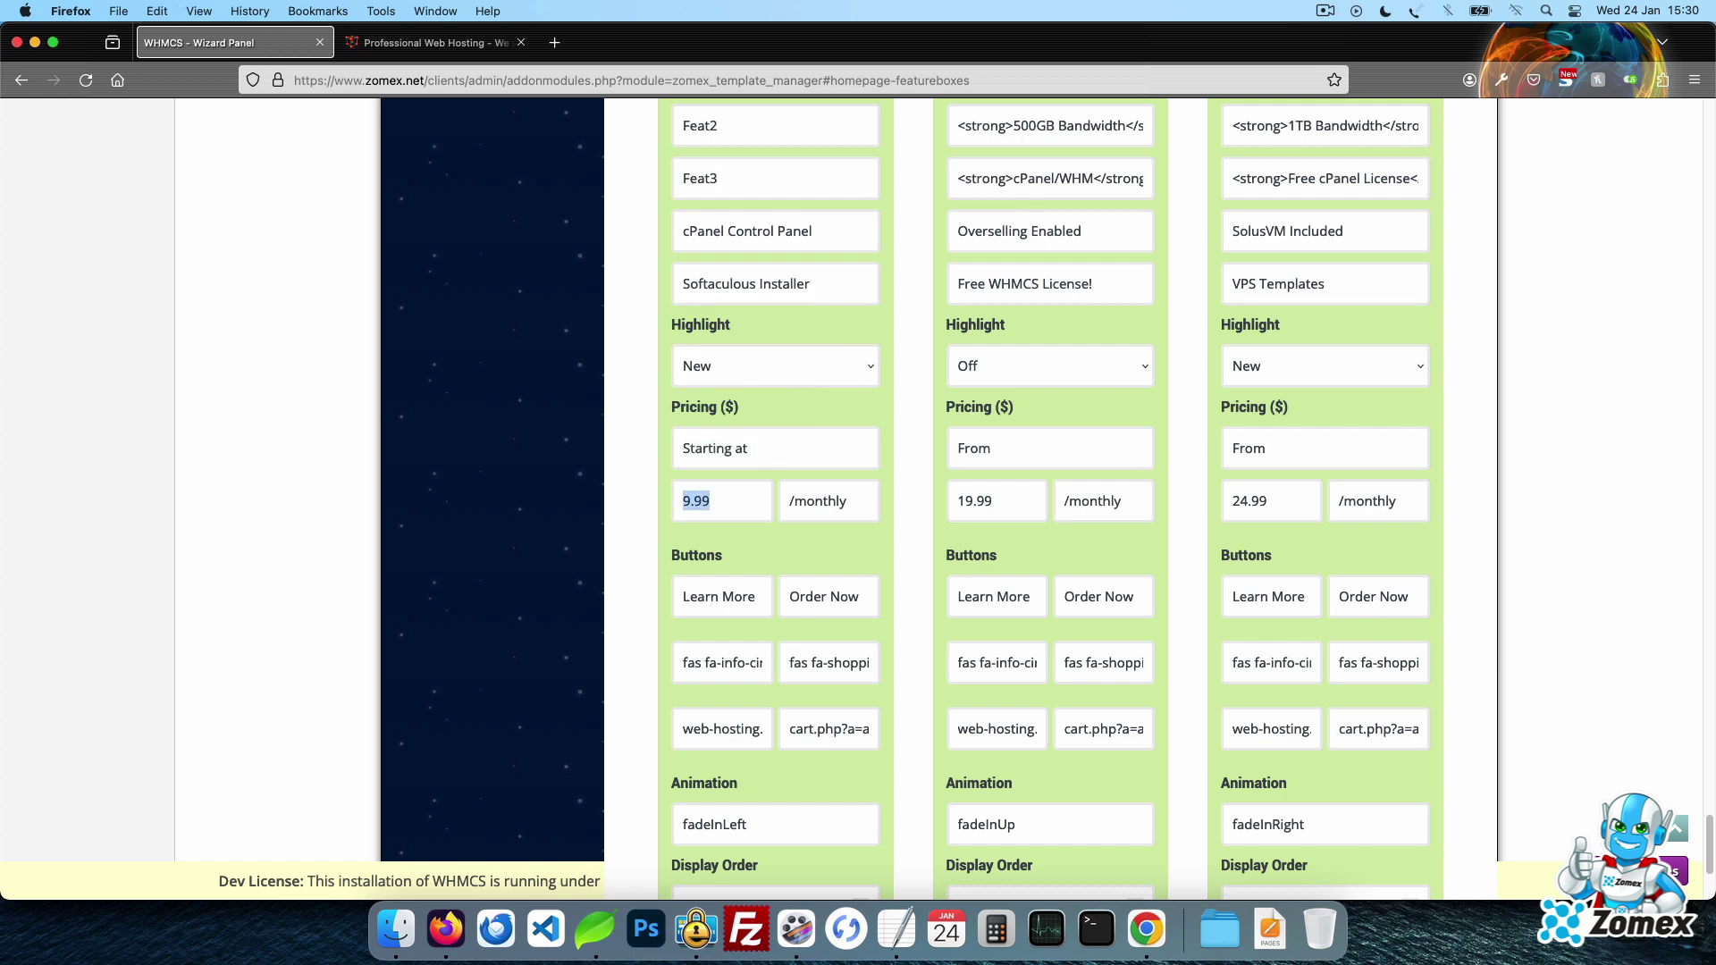
{"action": "type", "text": "3.00"}
{"action": "double_click", "coordinate": [831, 500]}
{"action": "type", "text": "one time"}
{"action": "triple_click", "coordinate": [827, 596]}
{"action": "type", "text": "Proceed"}
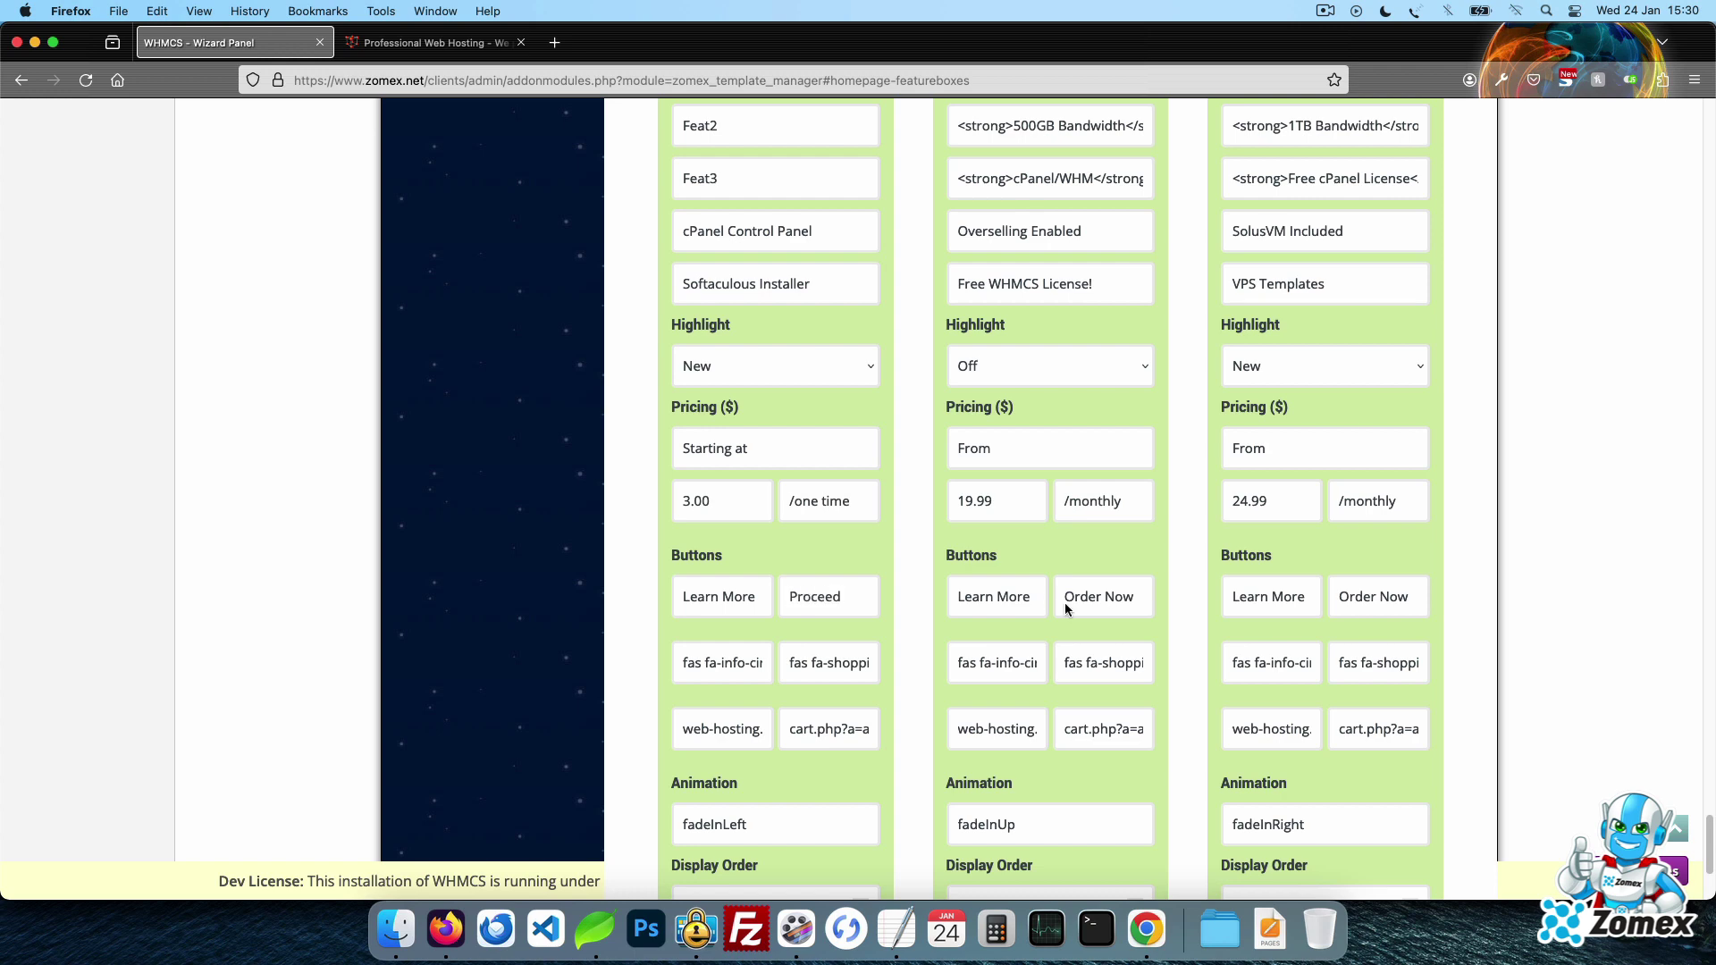
{"action": "key", "text": "Return"}
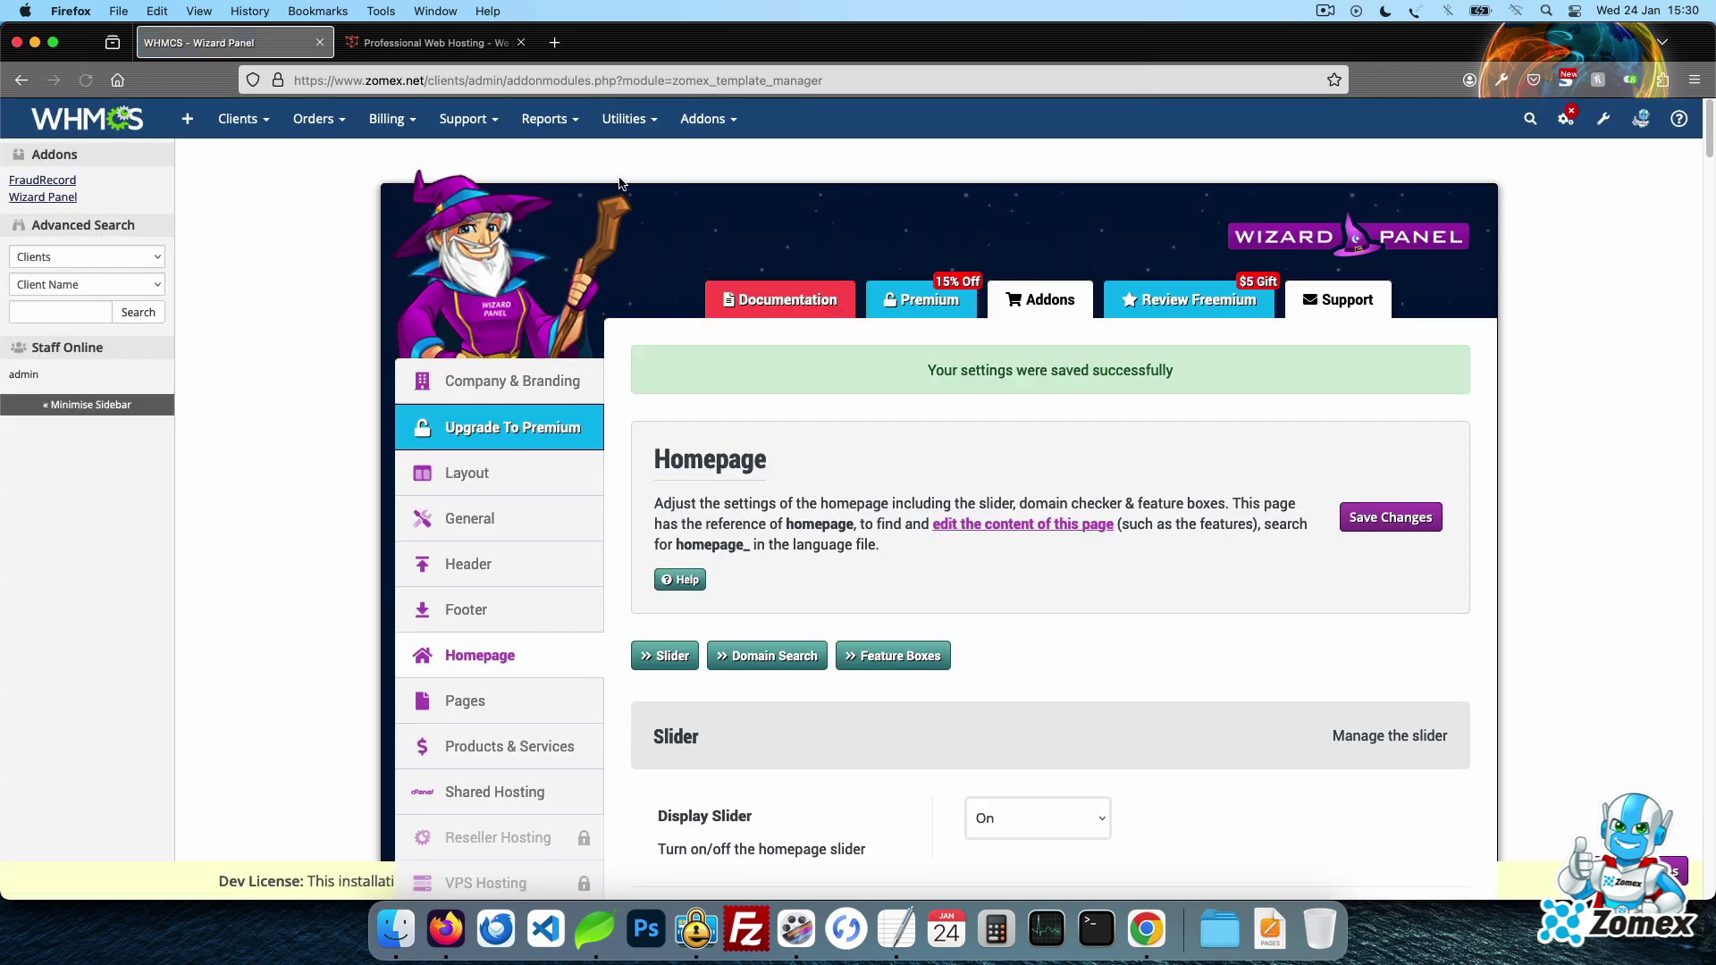
- Reload the storefront and scroll down to the new IPTV 1 card under Our Plans
{"action": "left_click", "coordinate": [429, 42]}
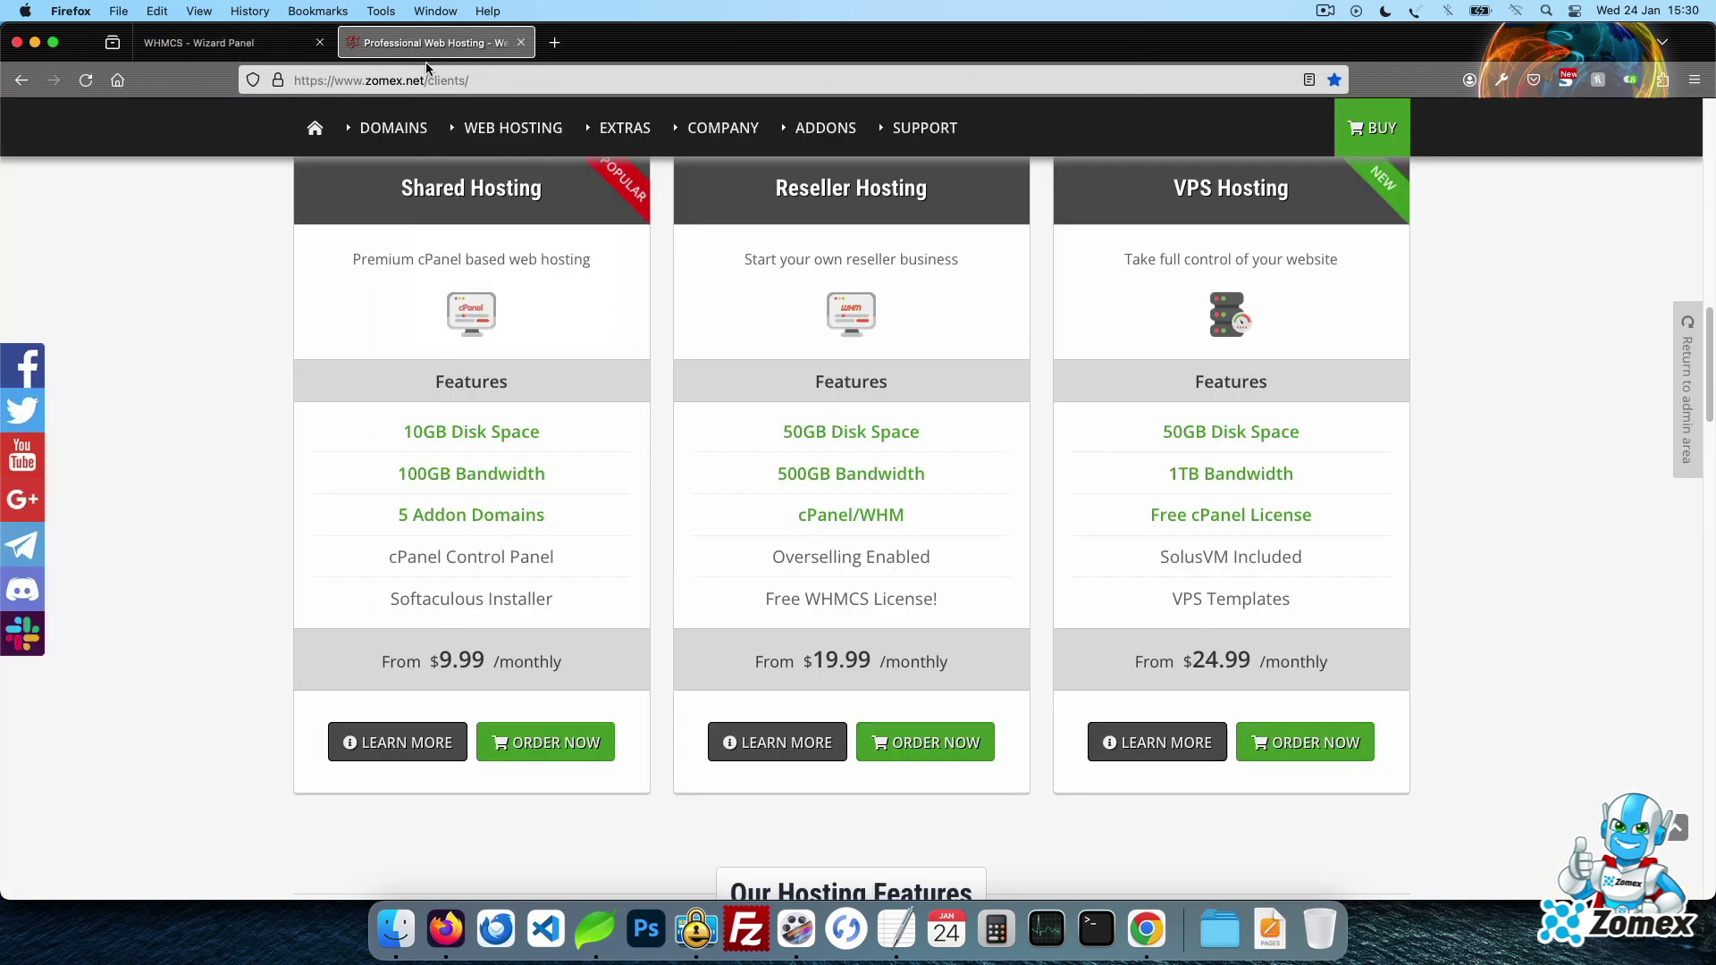
{"action": "scroll", "coordinate": [1507, 406], "scroll_direction": "up", "scroll_amount": 1}
{"action": "key", "text": "super+r"}
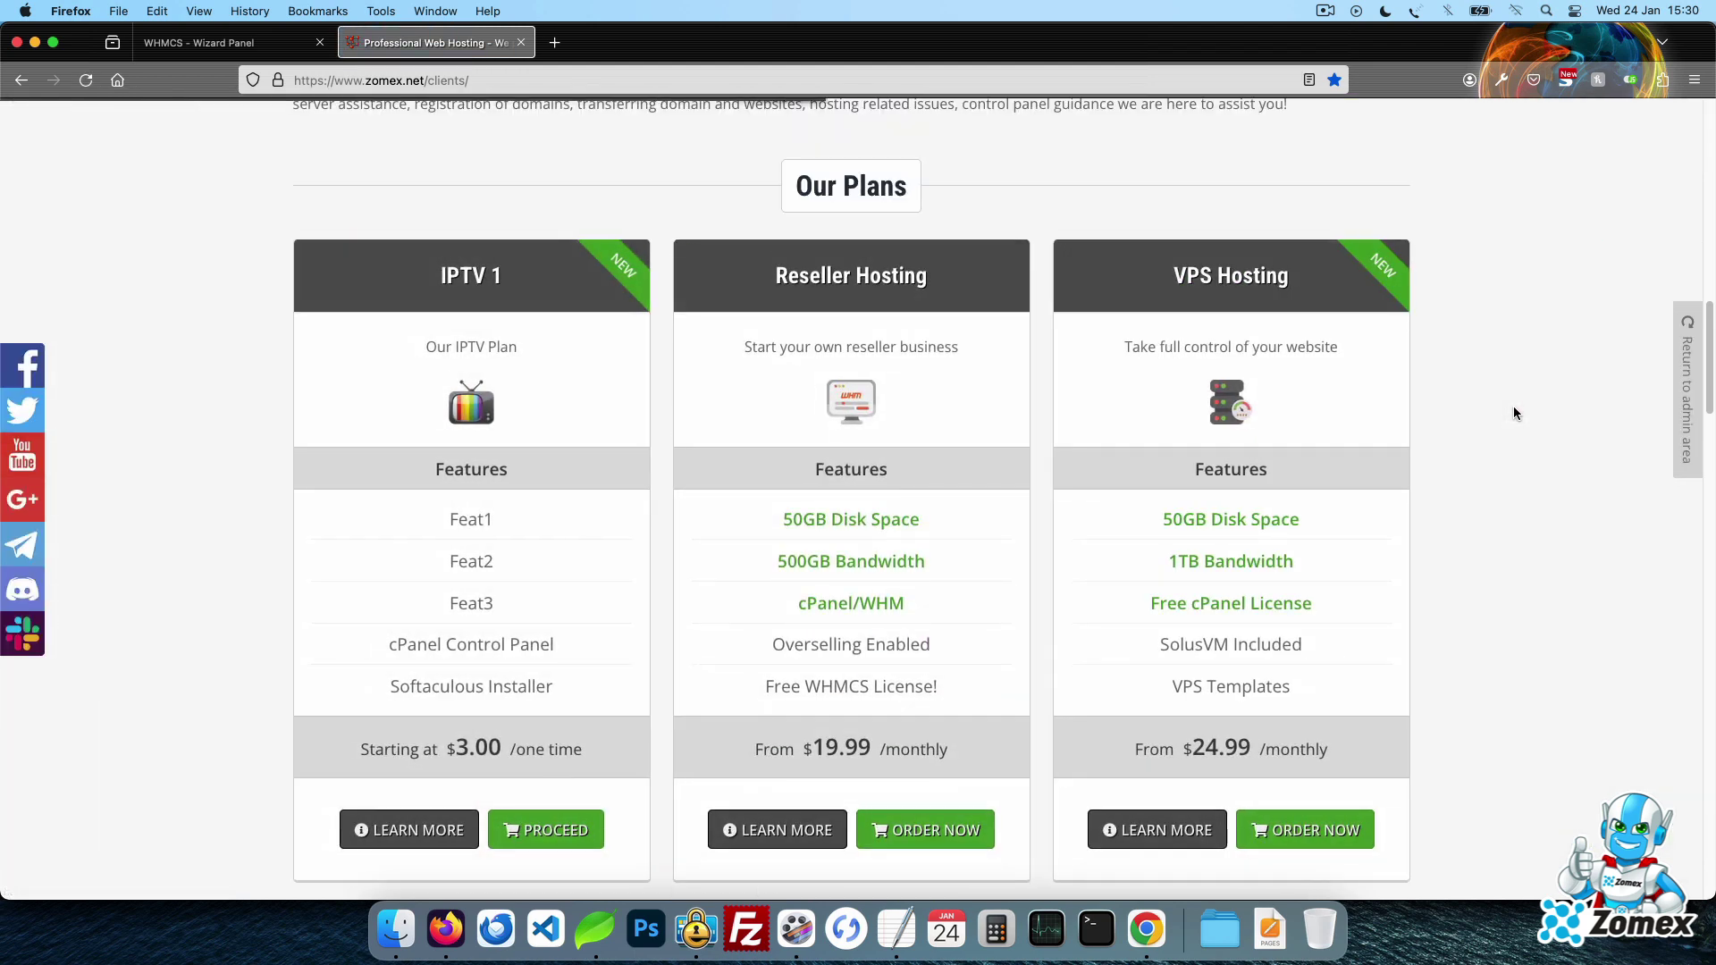
{"action": "scroll", "coordinate": [329, 329], "scroll_direction": "down", "scroll_amount": 2}
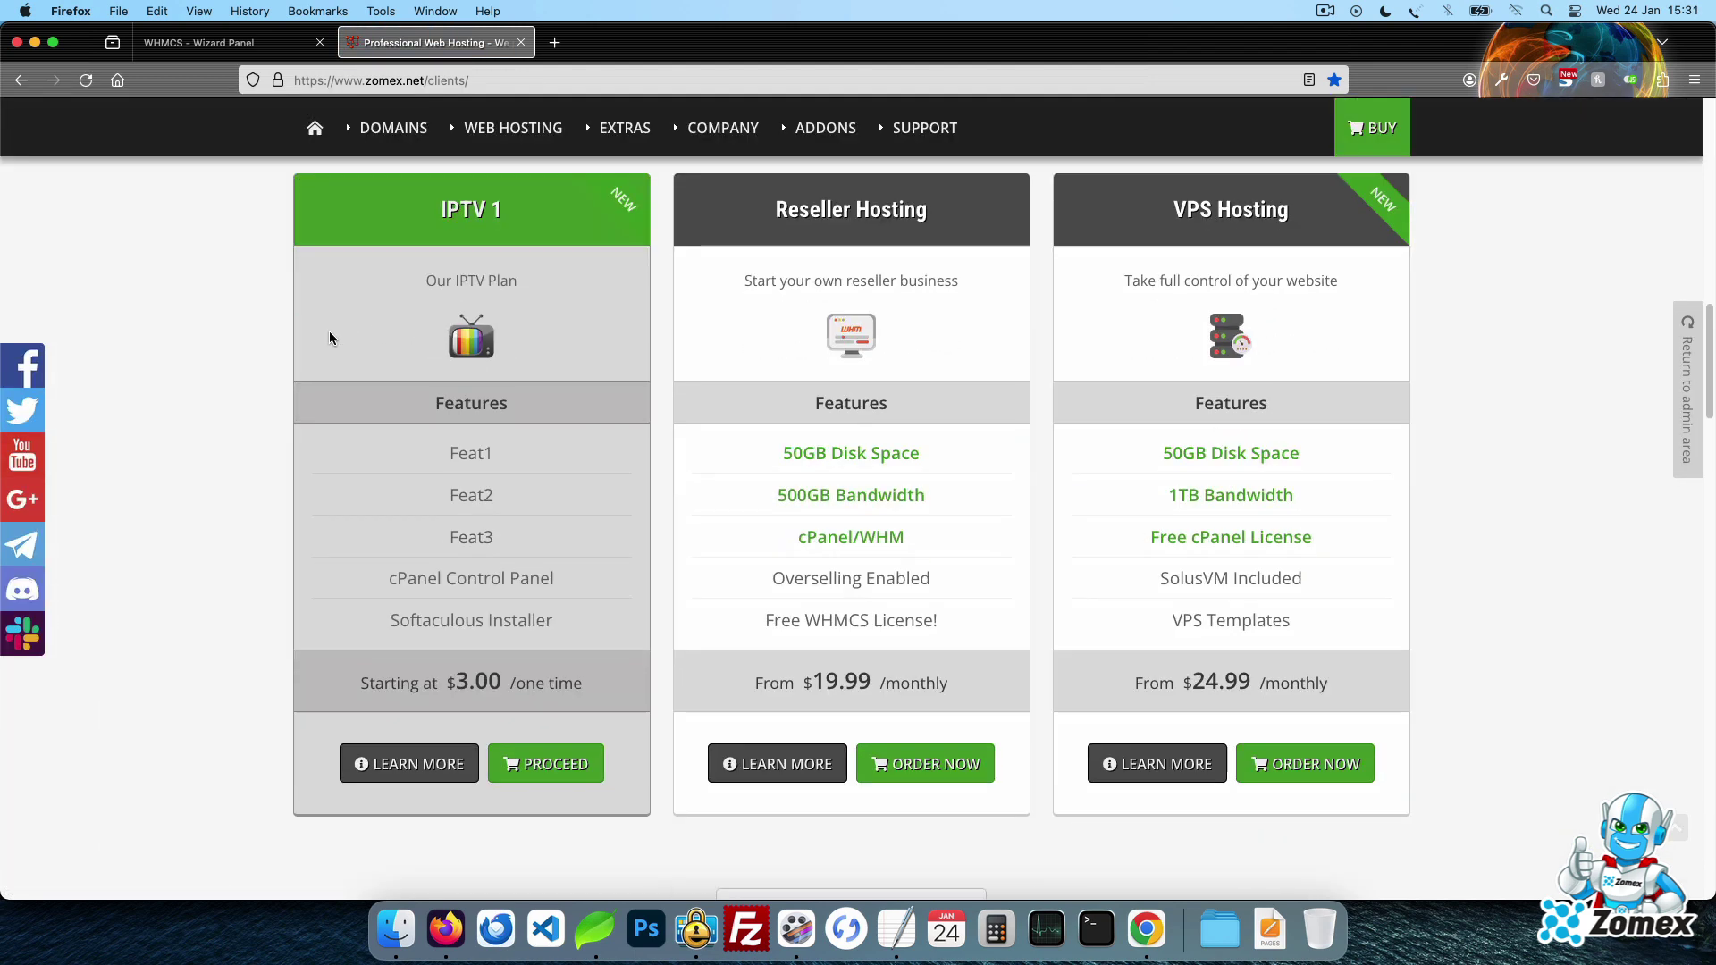
{"action": "scroll", "coordinate": [329, 336], "scroll_direction": "down", "scroll_amount": 1}
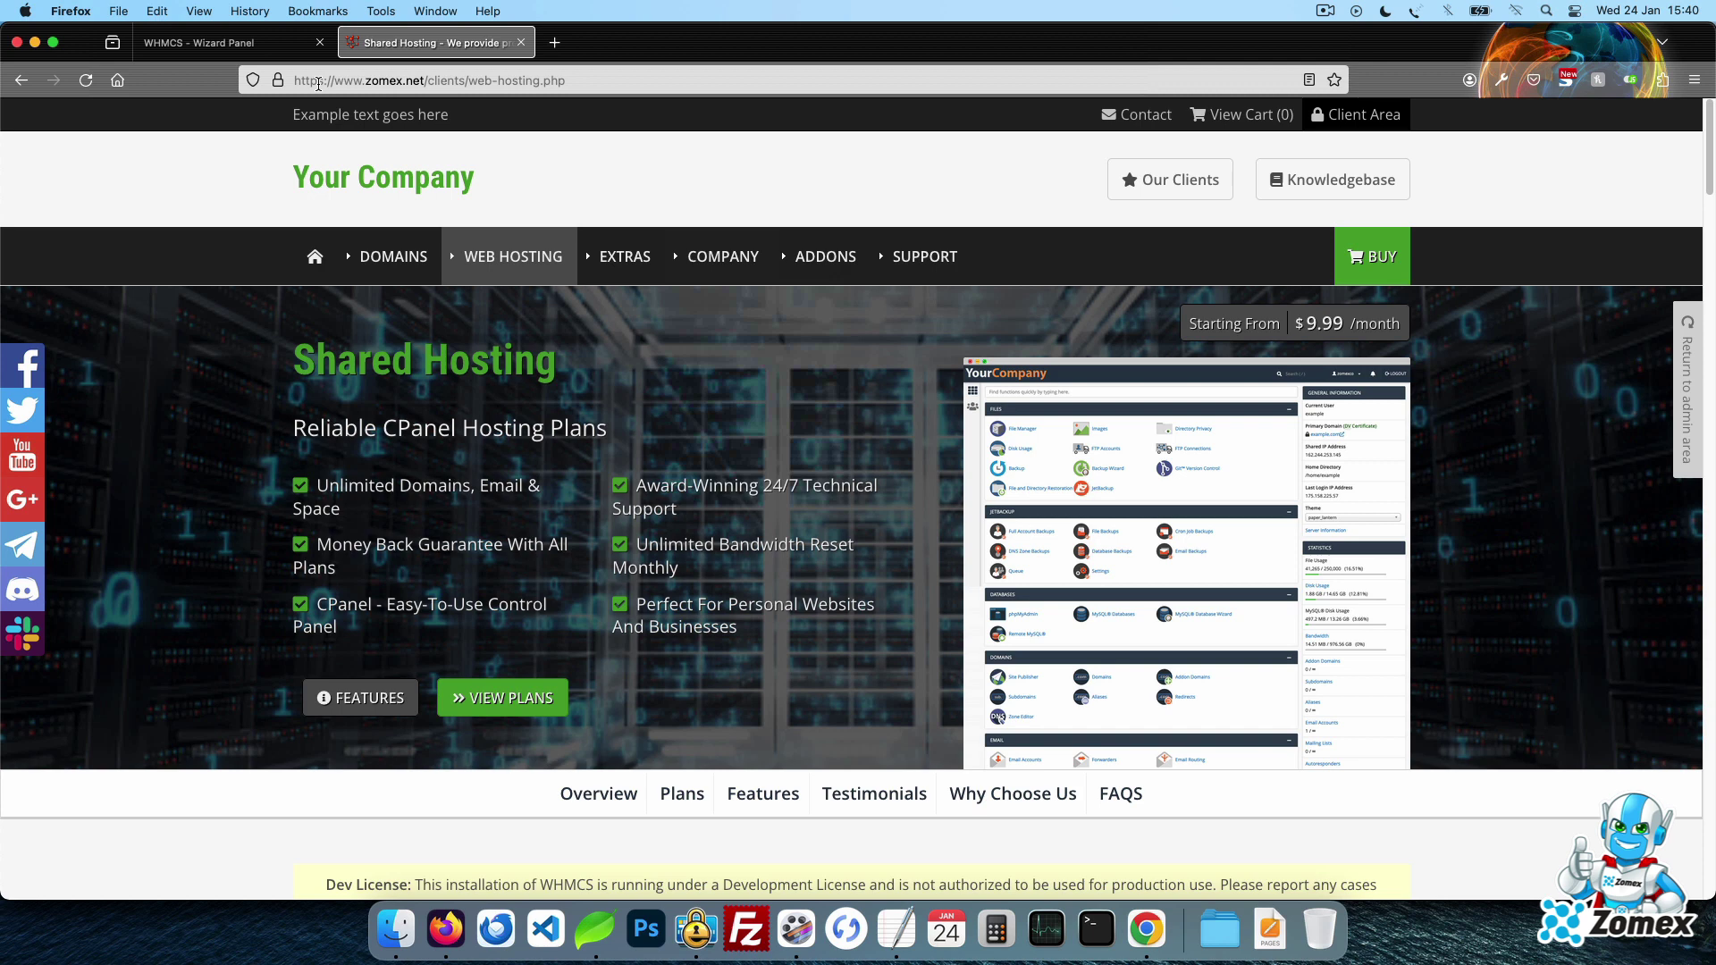
- Set the Shared Hosting banner heading to Pro Host and its text to cpanel Hosting
{"action": "left_click", "coordinate": [254, 43]}
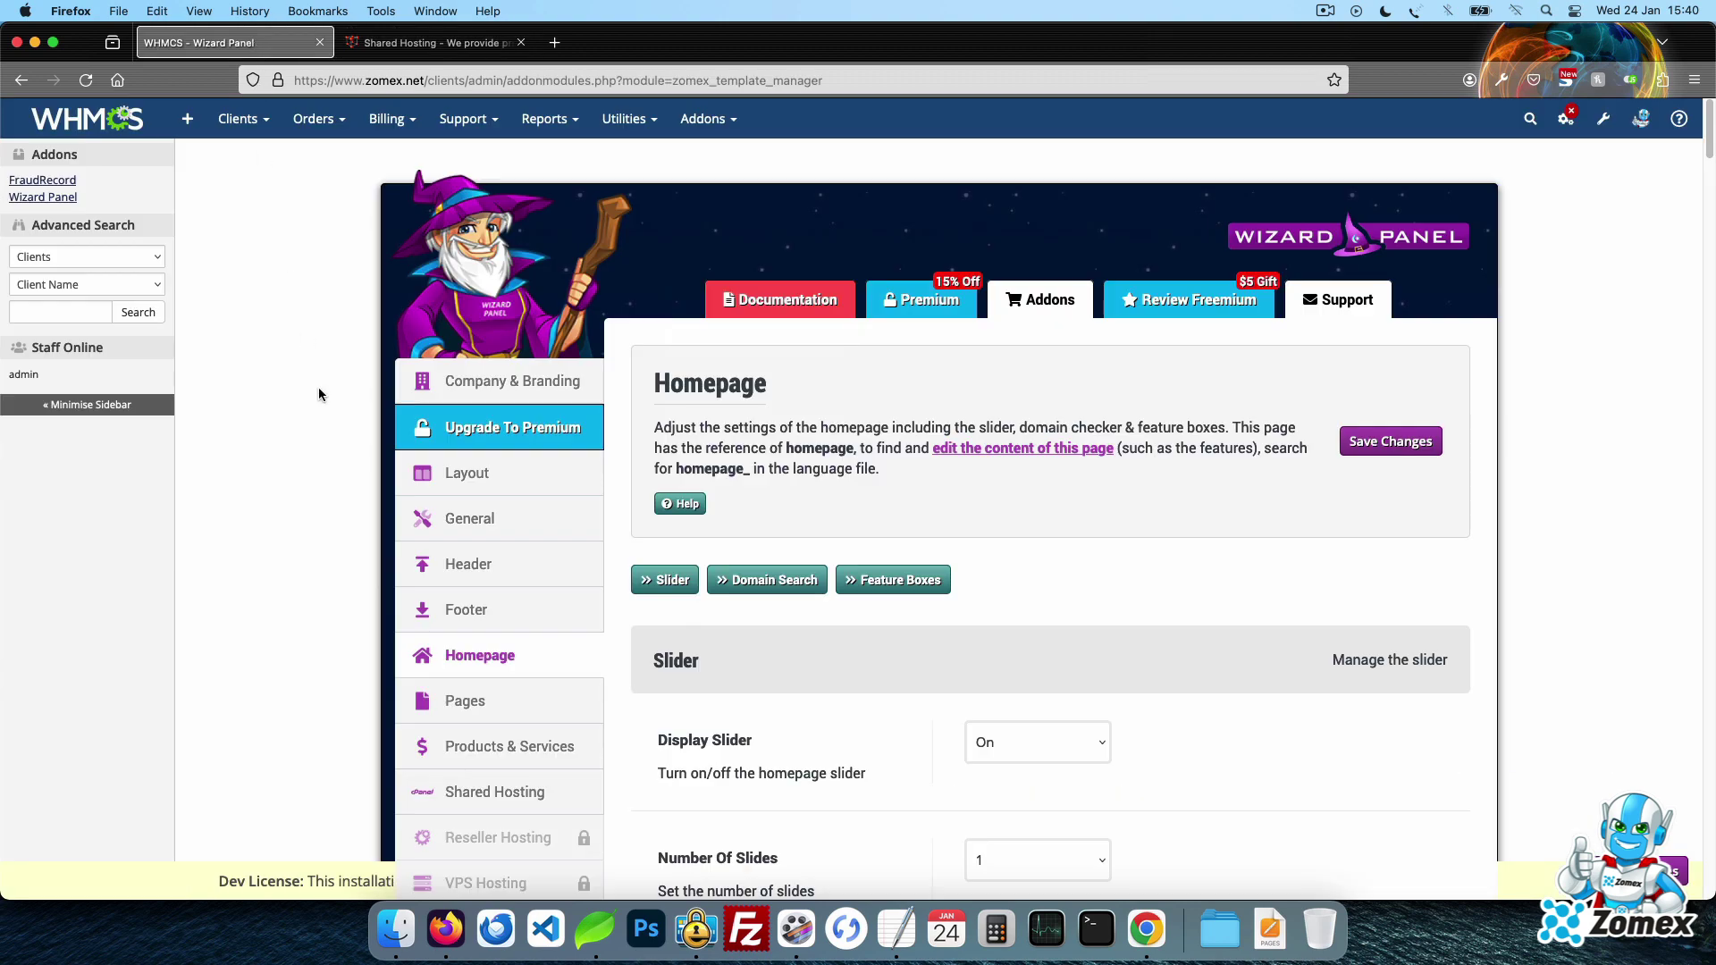
{"action": "left_click", "coordinate": [536, 793]}
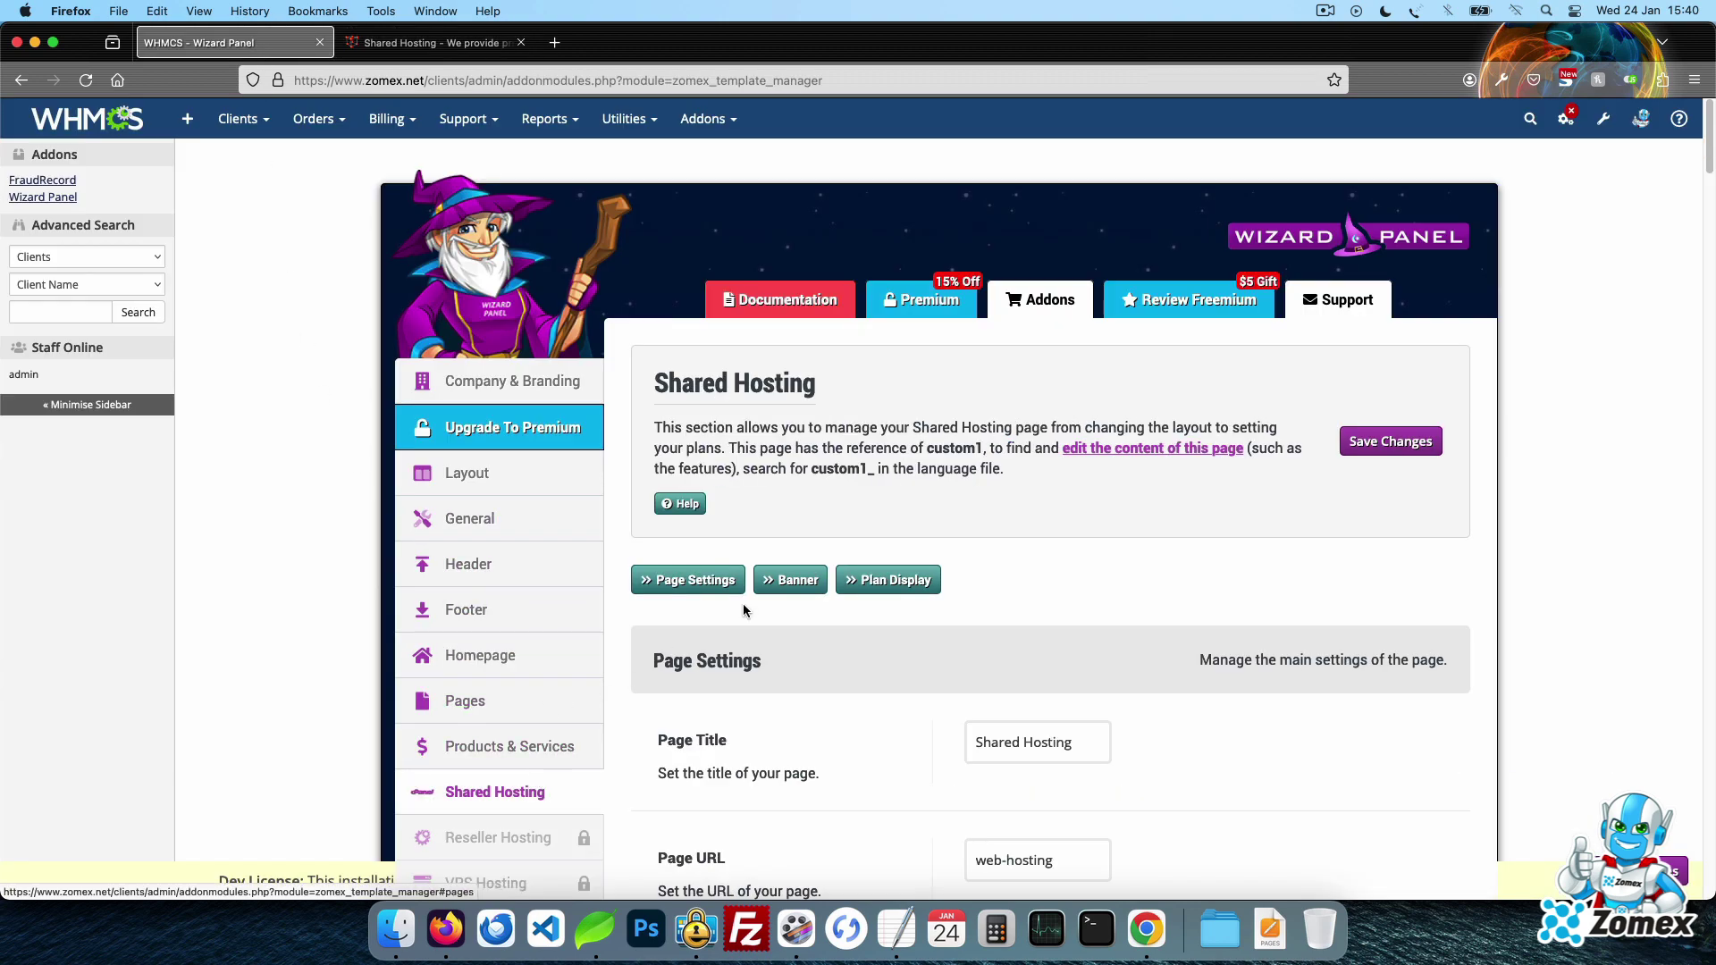
{"action": "left_click", "coordinate": [790, 580]}
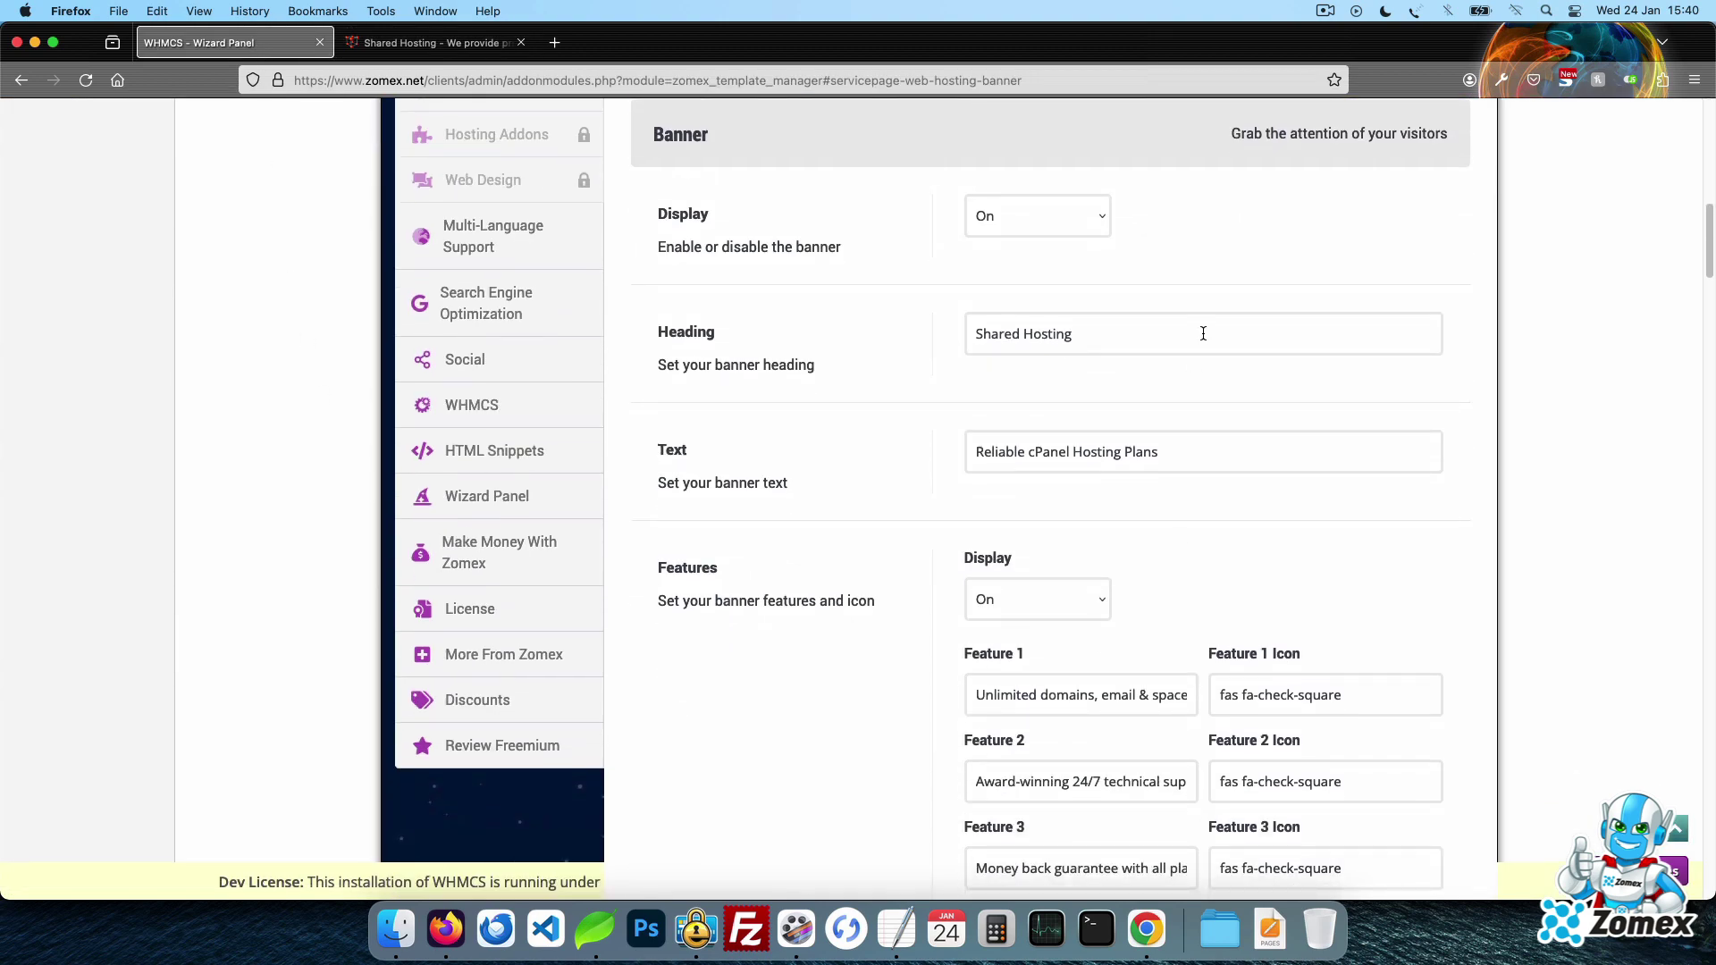
{"action": "key", "text": "super+a"}
{"action": "type", "text": "P"}
{"action": "key", "text": "Tab"}
{"action": "type", "text": "cpan"}
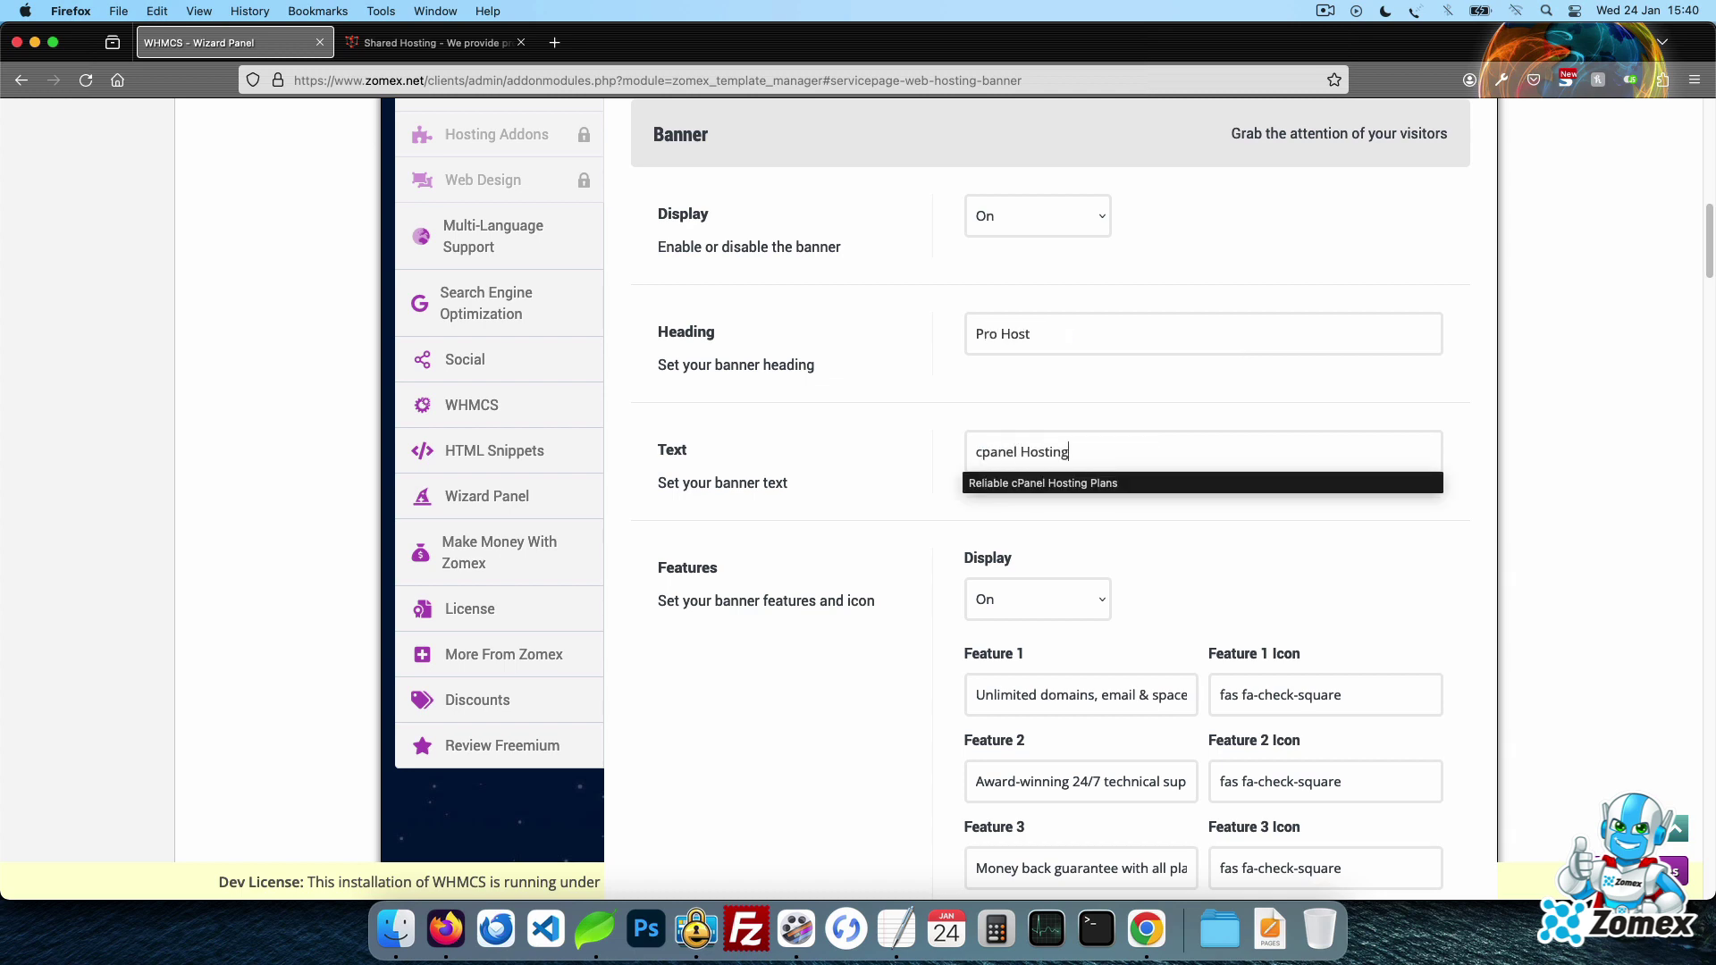
- Change banner features 1 and 2 to feat1 and f, remove the Feature 3 and 4 icons, and clear Feature 6
{"action": "scroll", "coordinate": [1450, 345], "scroll_direction": "down", "scroll_amount": 3}
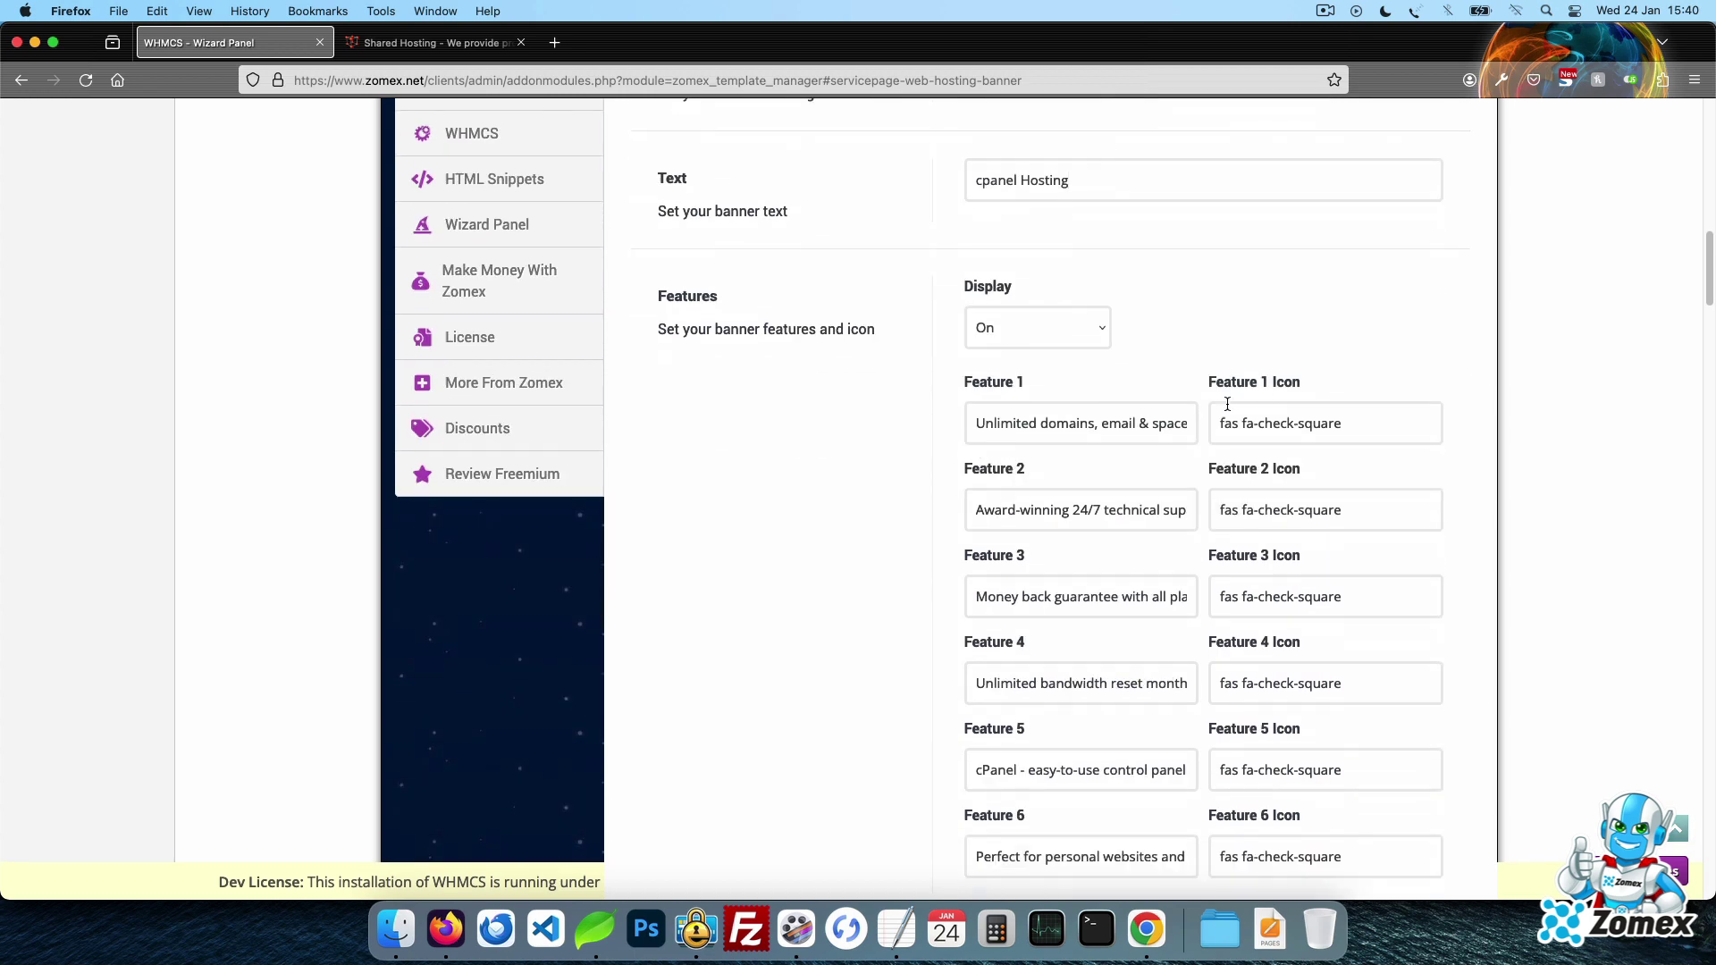
{"action": "triple_click", "coordinate": [1189, 429]}
{"action": "type", "text": "feat1"}
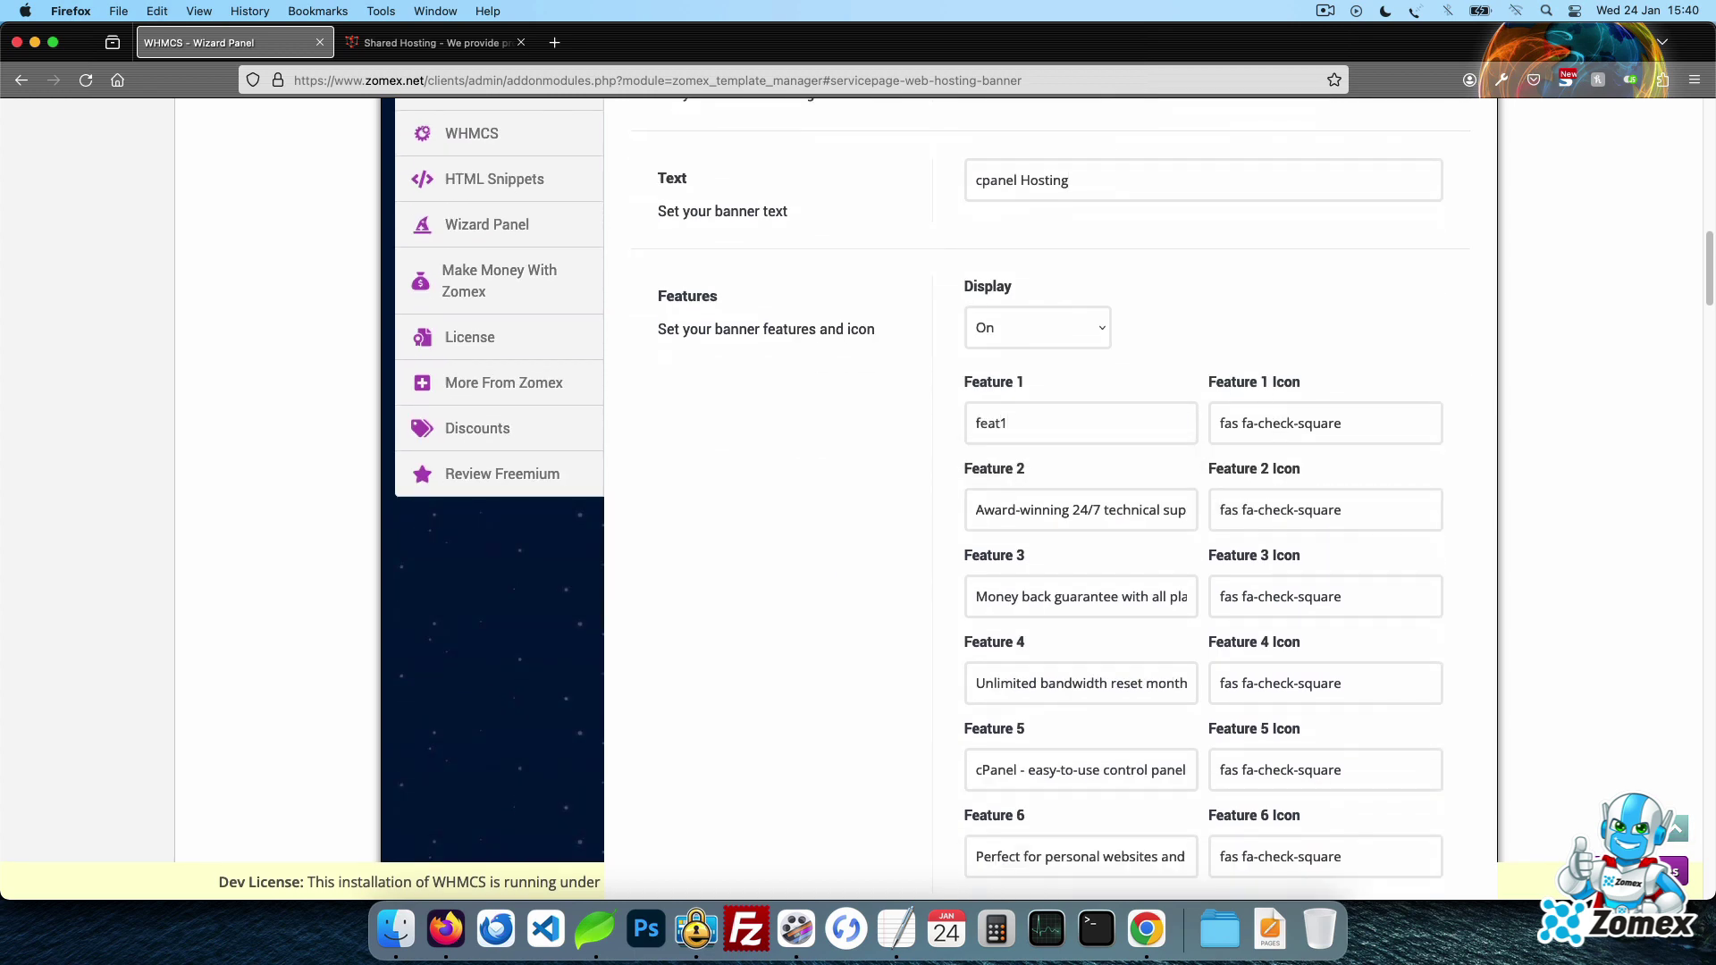
{"action": "key", "text": "Tab"}
{"action": "key", "text": "Tab"}
{"action": "type", "text": "f"}
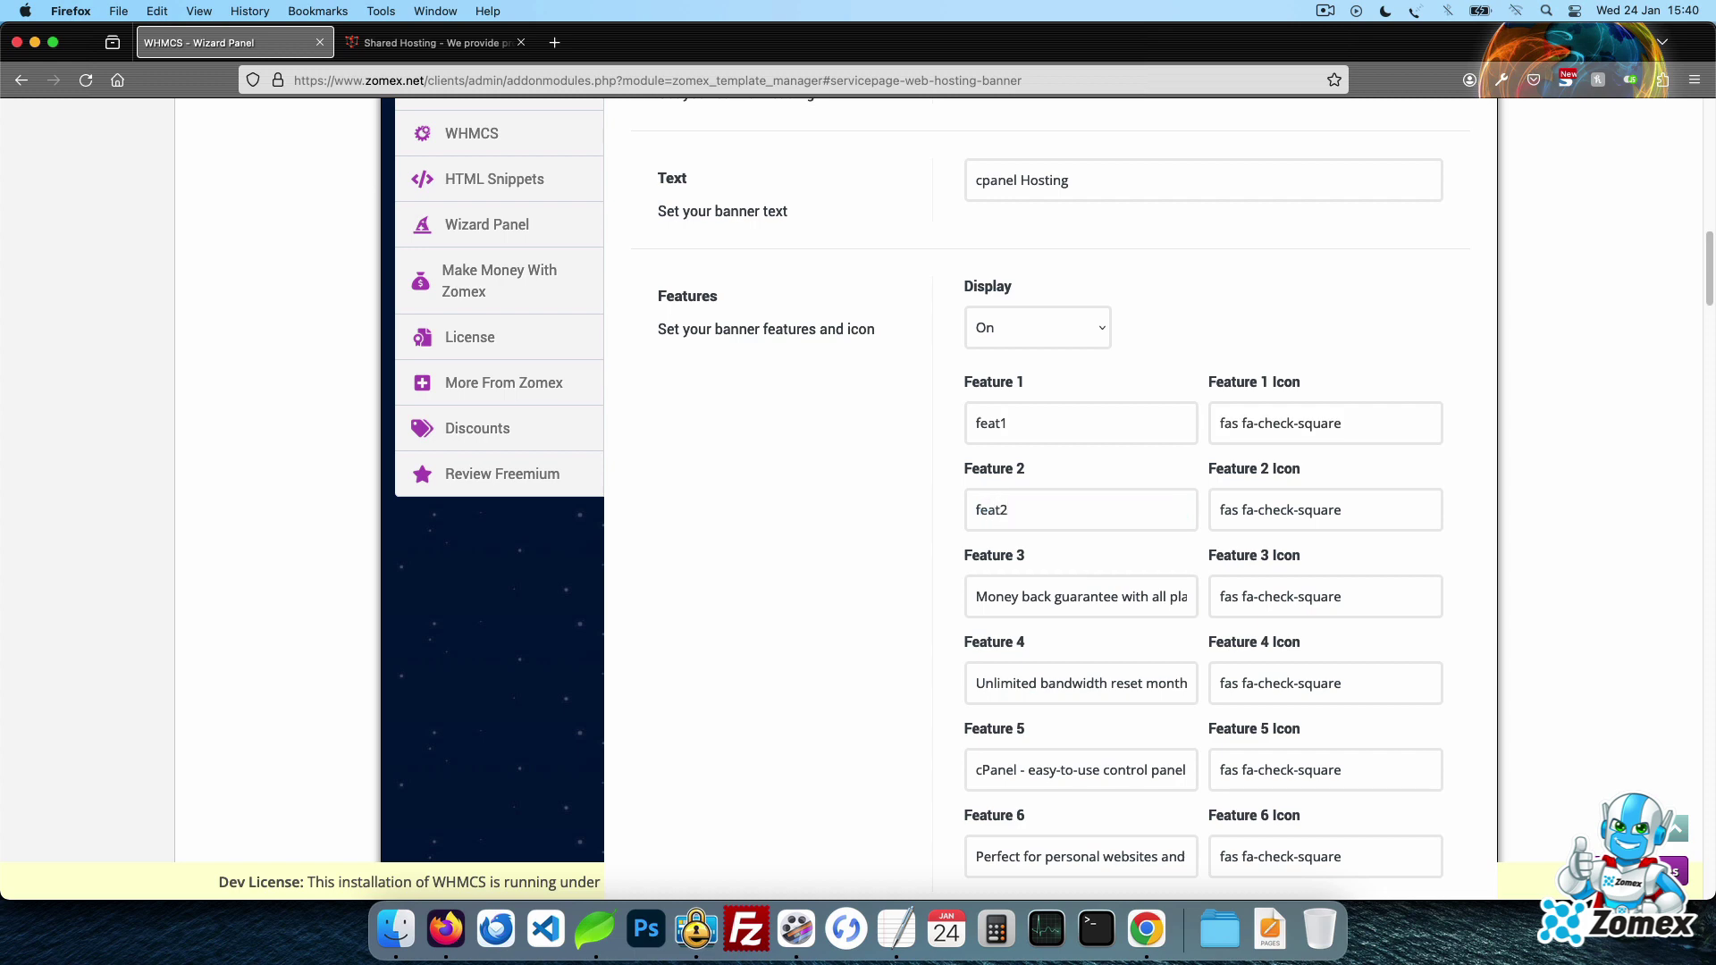
{"action": "scroll", "coordinate": [1448, 429], "scroll_direction": "down", "scroll_amount": 3}
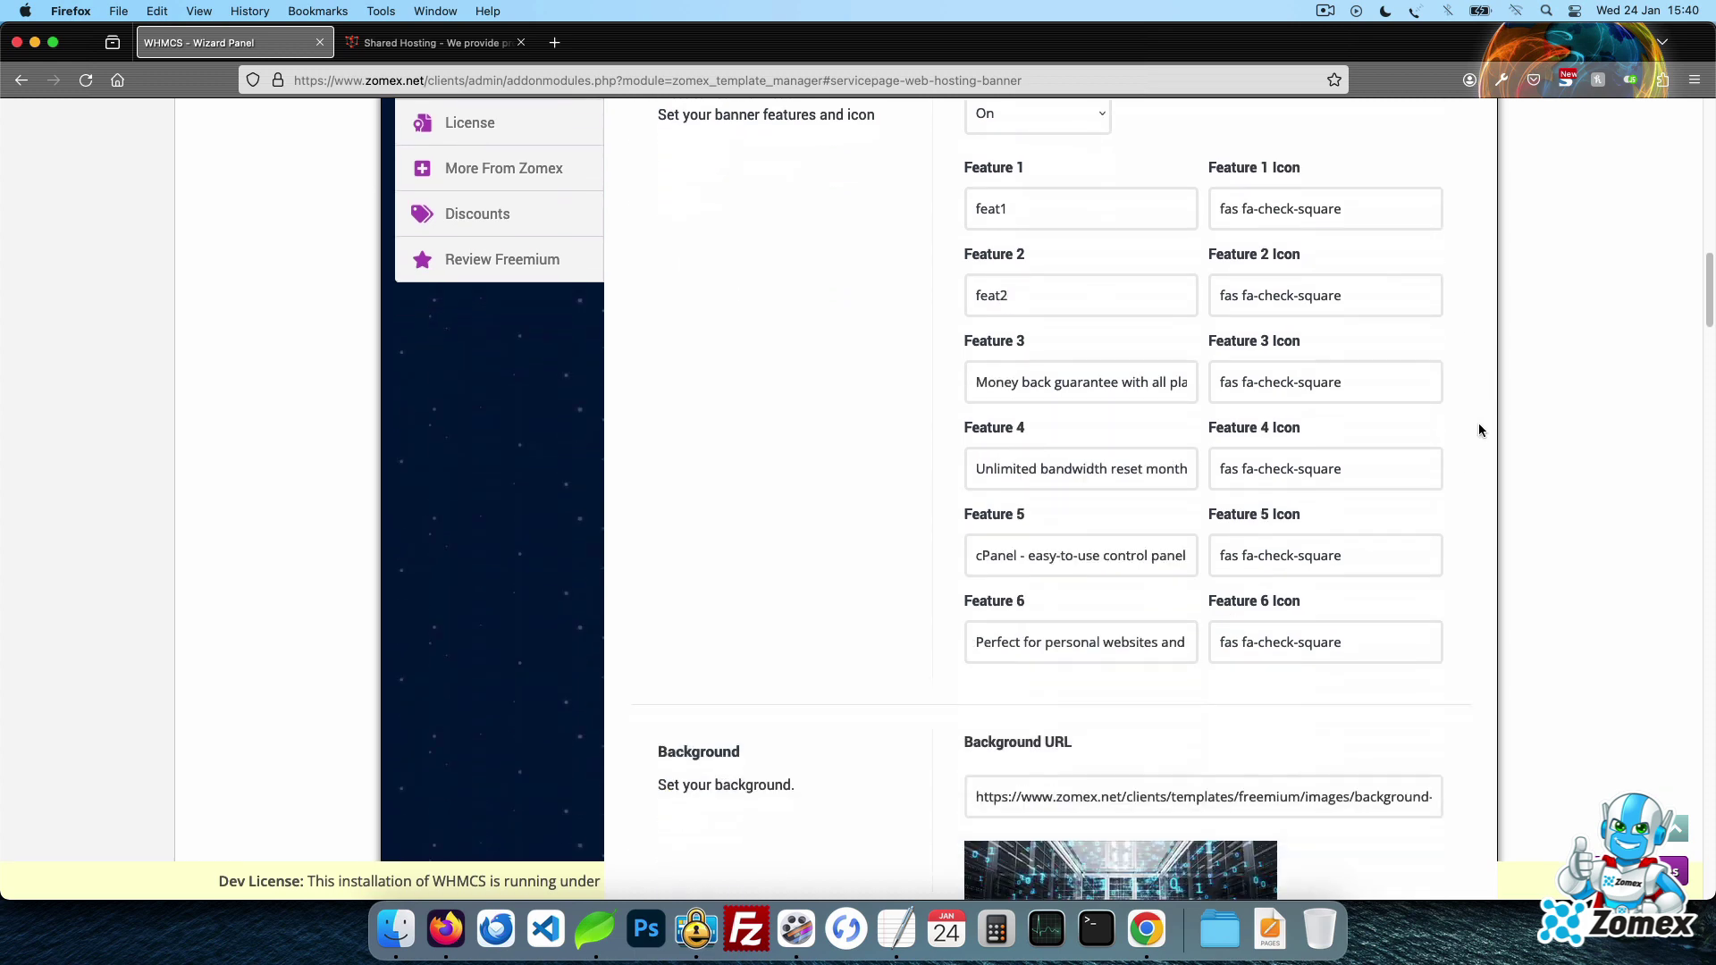
{"action": "triple_click", "coordinate": [1385, 465]}
{"action": "key", "text": "BackSpace"}
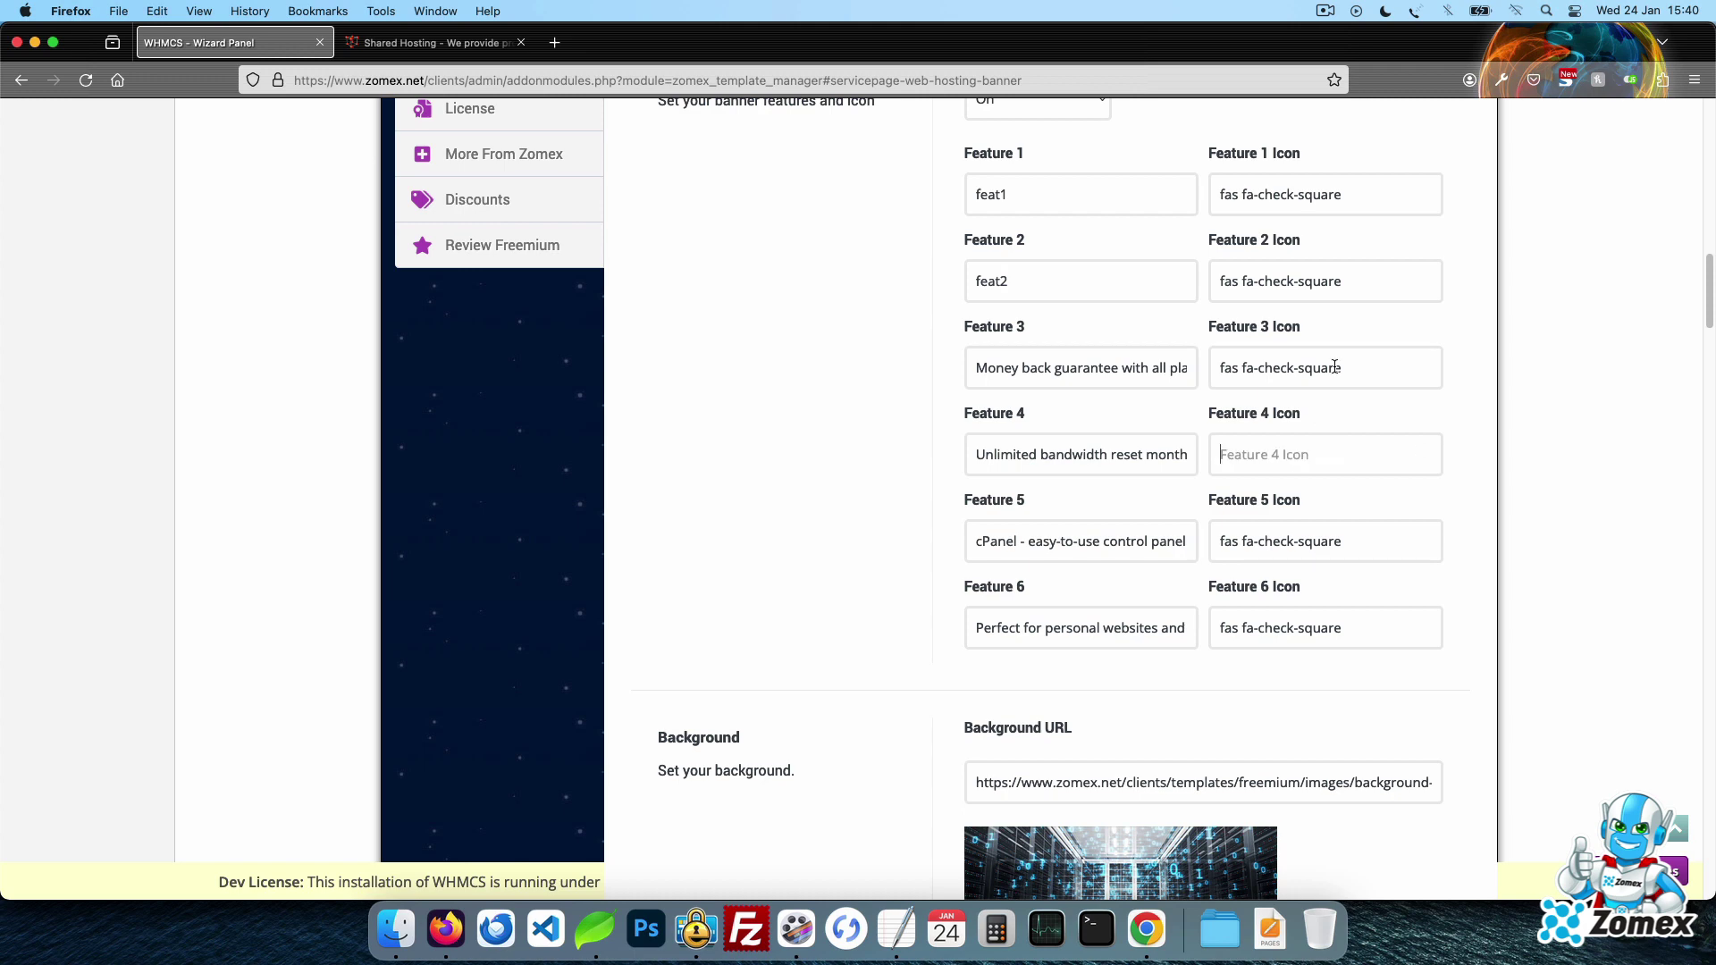
{"action": "triple_click", "coordinate": [1367, 362]}
{"action": "key", "text": "BackSpace"}
{"action": "triple_click", "coordinate": [1152, 619]}
{"action": "key", "text": "BackSpace"}
{"action": "triple_click", "coordinate": [1305, 623]}
{"action": "key", "text": "BackSpace"}
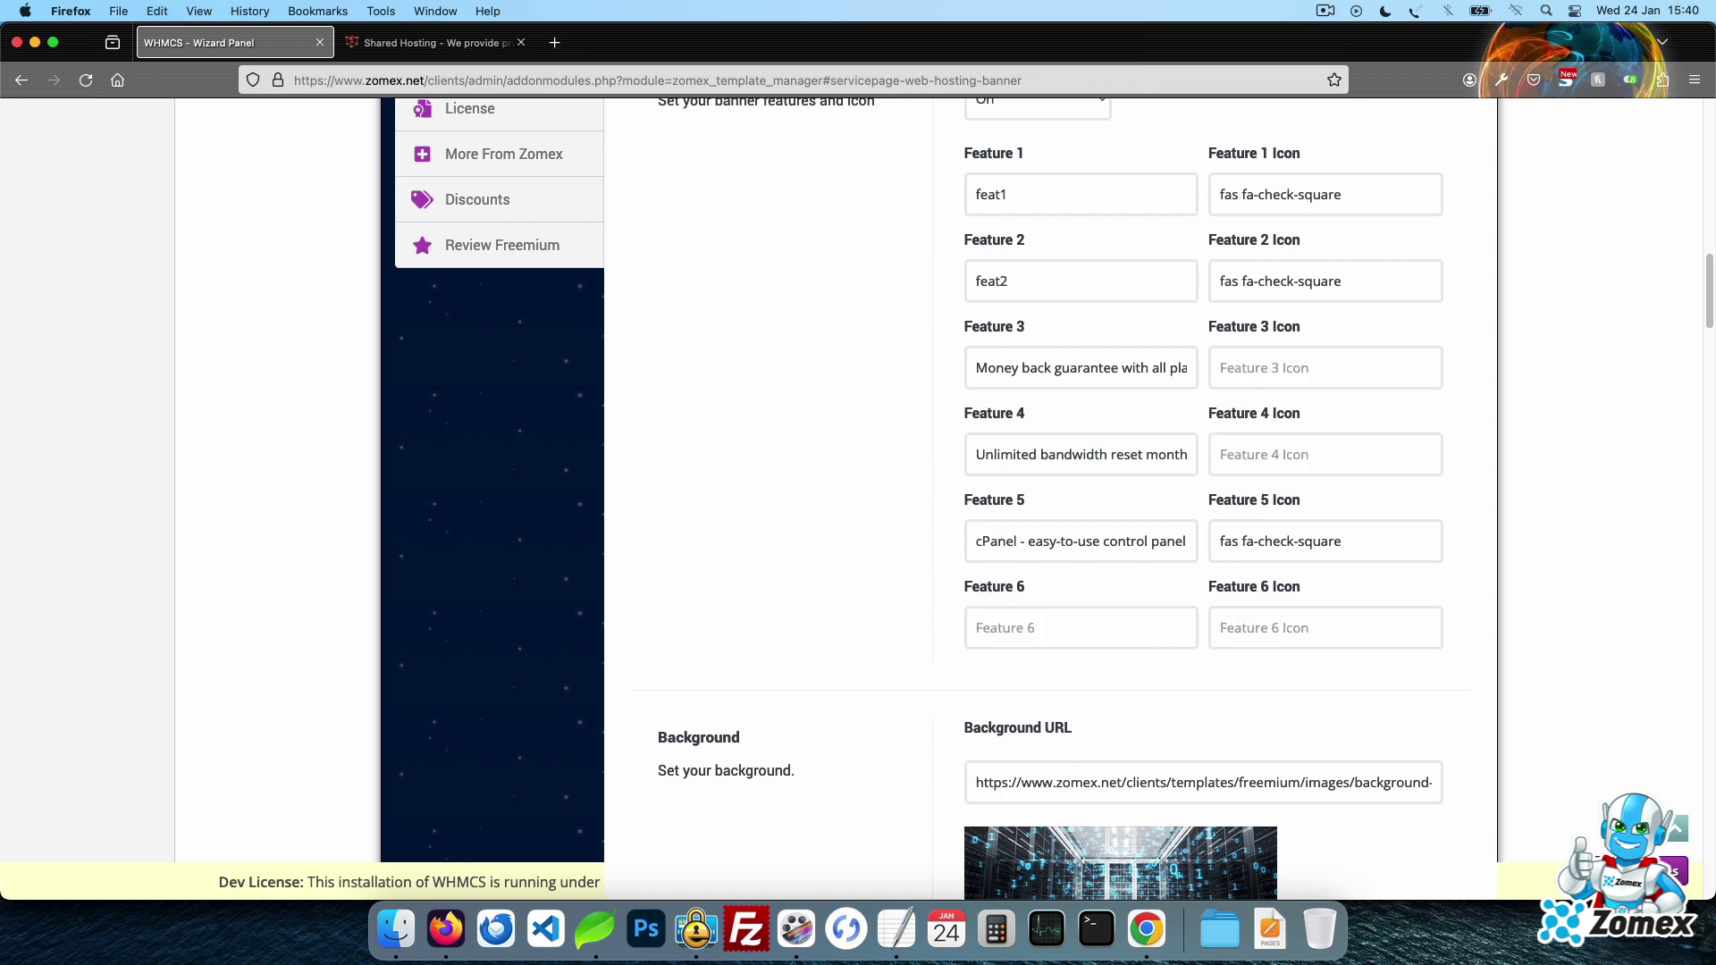
- Set the banner background image to none, its colour to black, and hide pricing
{"action": "scroll", "coordinate": [1289, 521], "scroll_direction": "down", "scroll_amount": 3}
{"action": "triple_click", "coordinate": [1373, 482]}
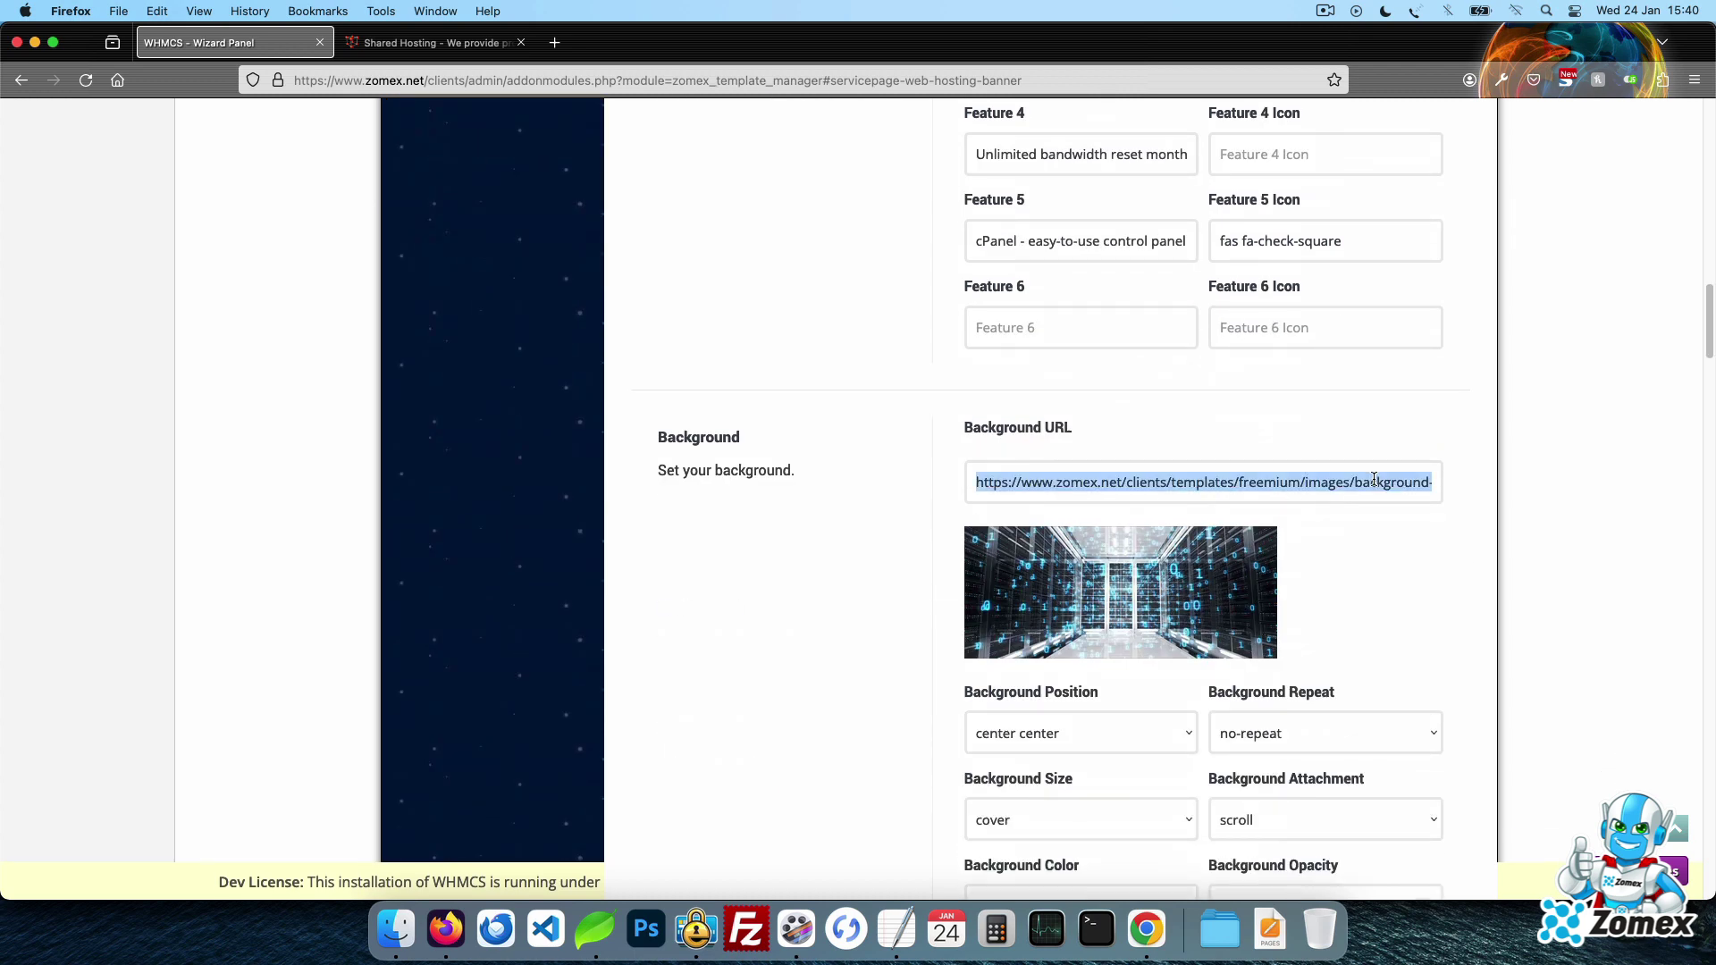
{"action": "type", "text": "none"}
{"action": "scroll", "coordinate": [1402, 456], "scroll_direction": "down", "scroll_amount": 6}
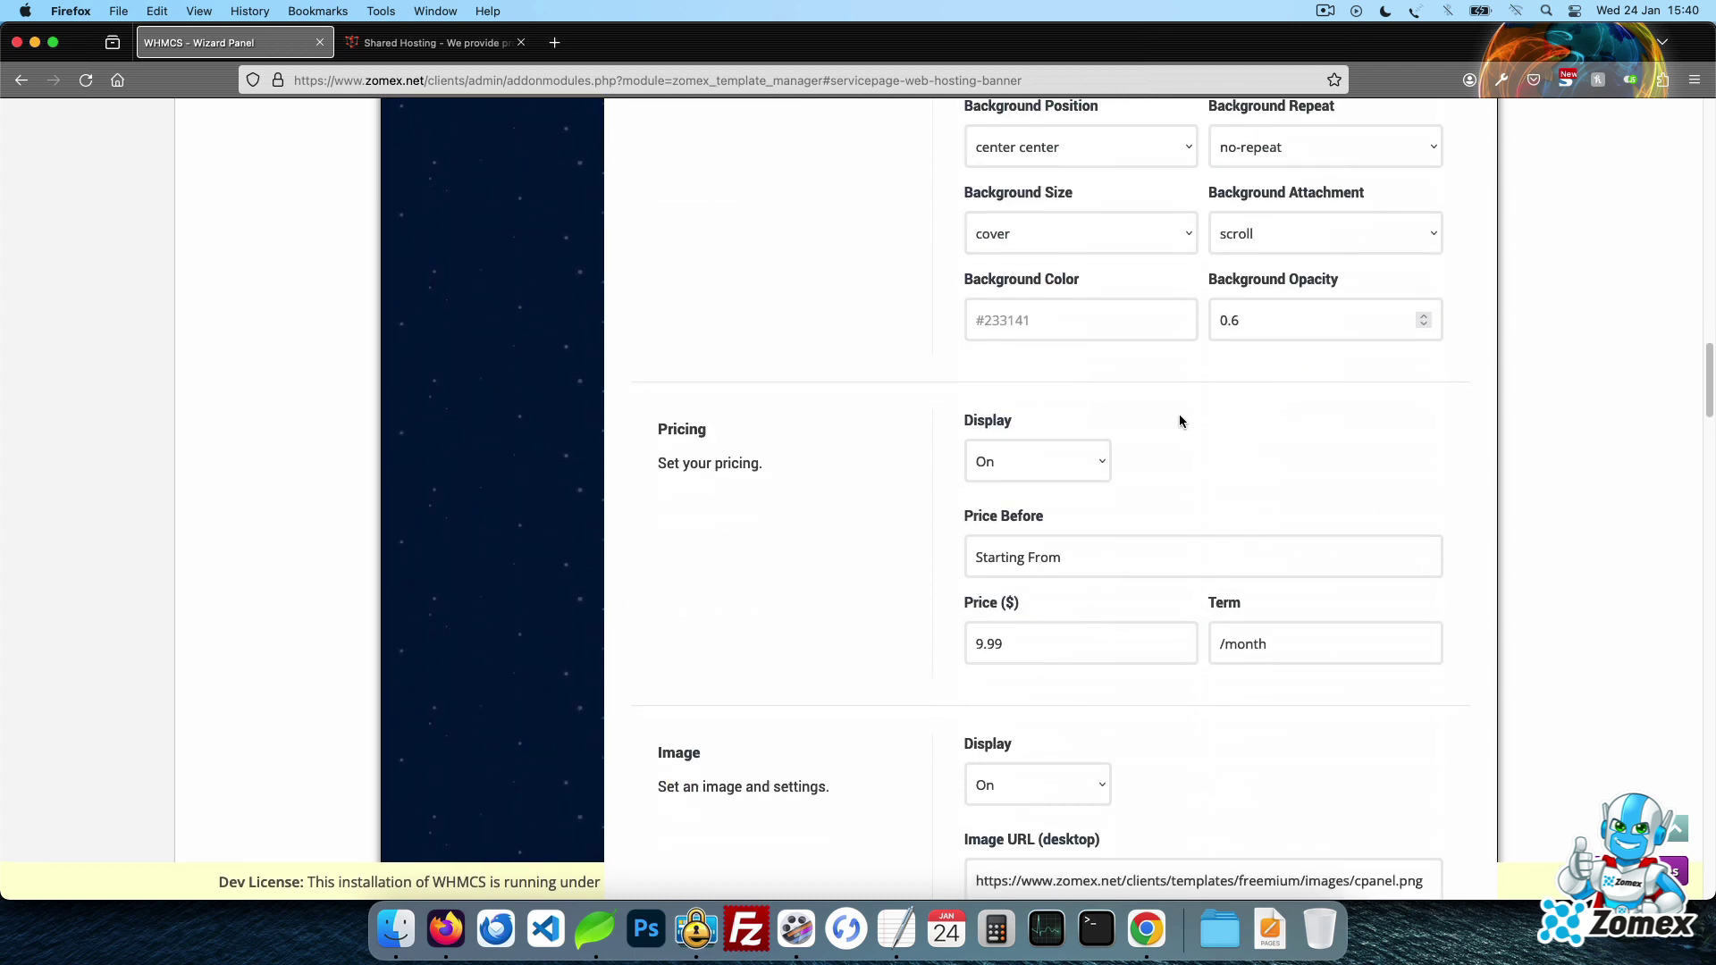
{"action": "left_click", "coordinate": [1105, 325]}
{"action": "type", "text": "black"}
{"action": "left_click", "coordinate": [1044, 471]}
{"action": "left_click", "coordinate": [1046, 478]}
- Turn off the banner image and the second banner button
{"action": "scroll", "coordinate": [1314, 465], "scroll_direction": "down", "scroll_amount": 4}
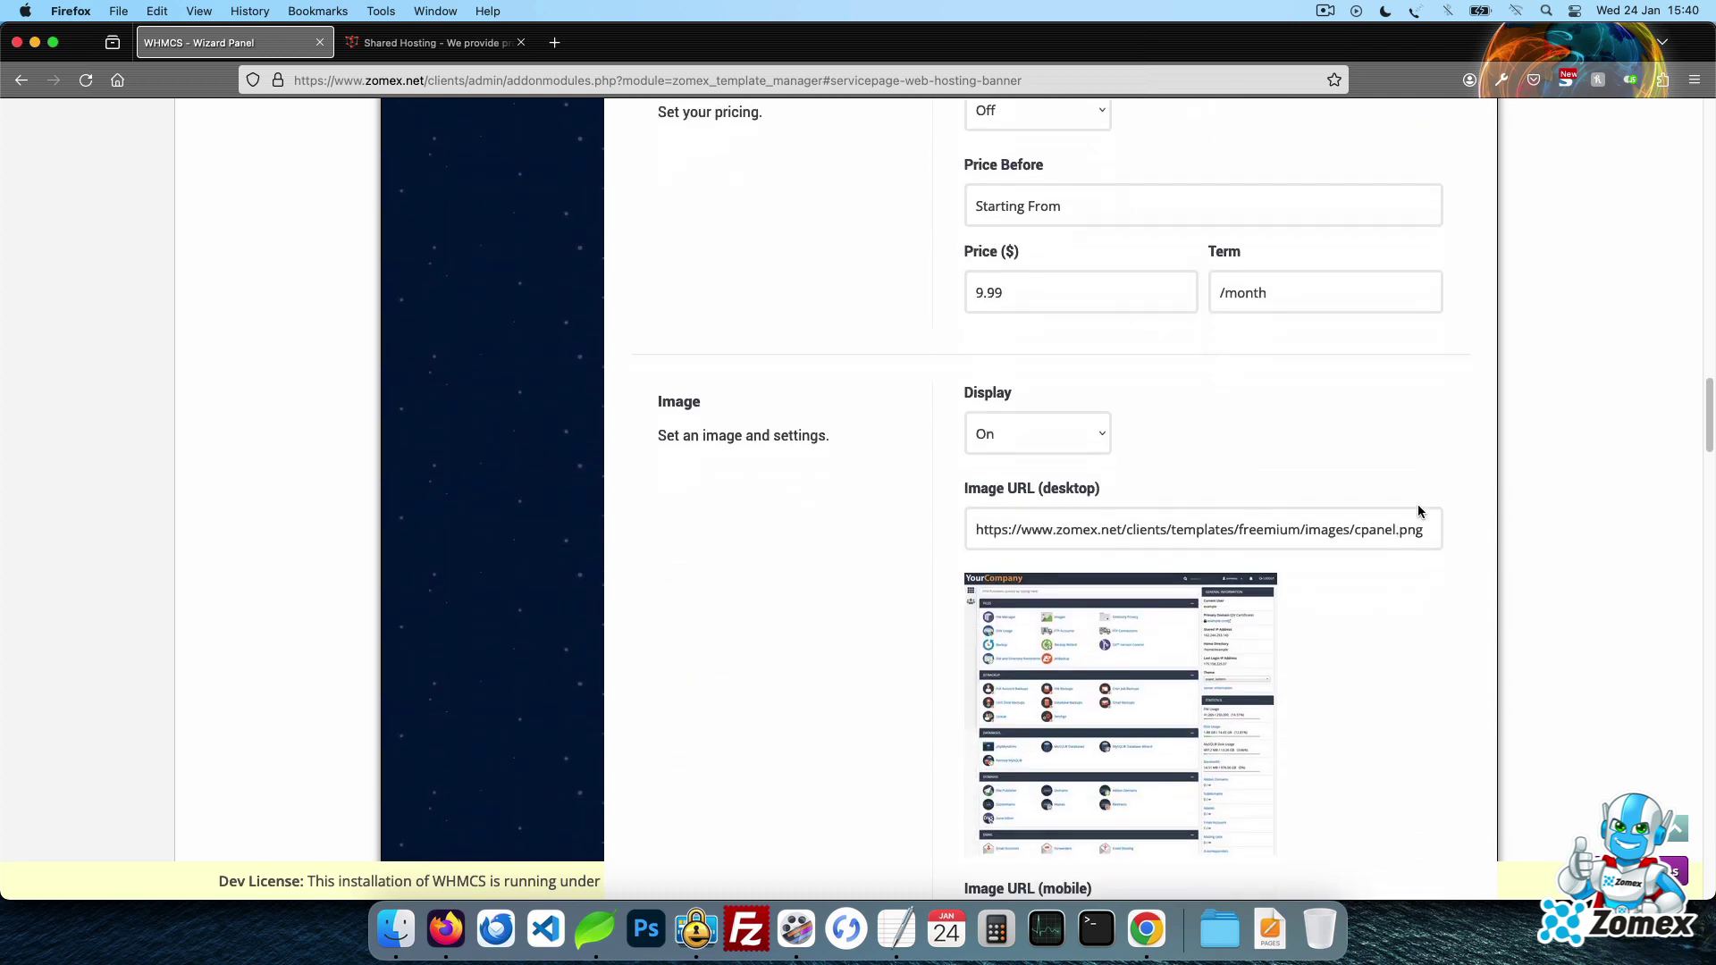
{"action": "left_click", "coordinate": [1069, 407]}
{"action": "left_click", "coordinate": [1069, 408]}
{"action": "scroll", "coordinate": [1386, 409], "scroll_direction": "down", "scroll_amount": 4}
{"action": "scroll", "coordinate": [1403, 413], "scroll_direction": "down", "scroll_amount": 7}
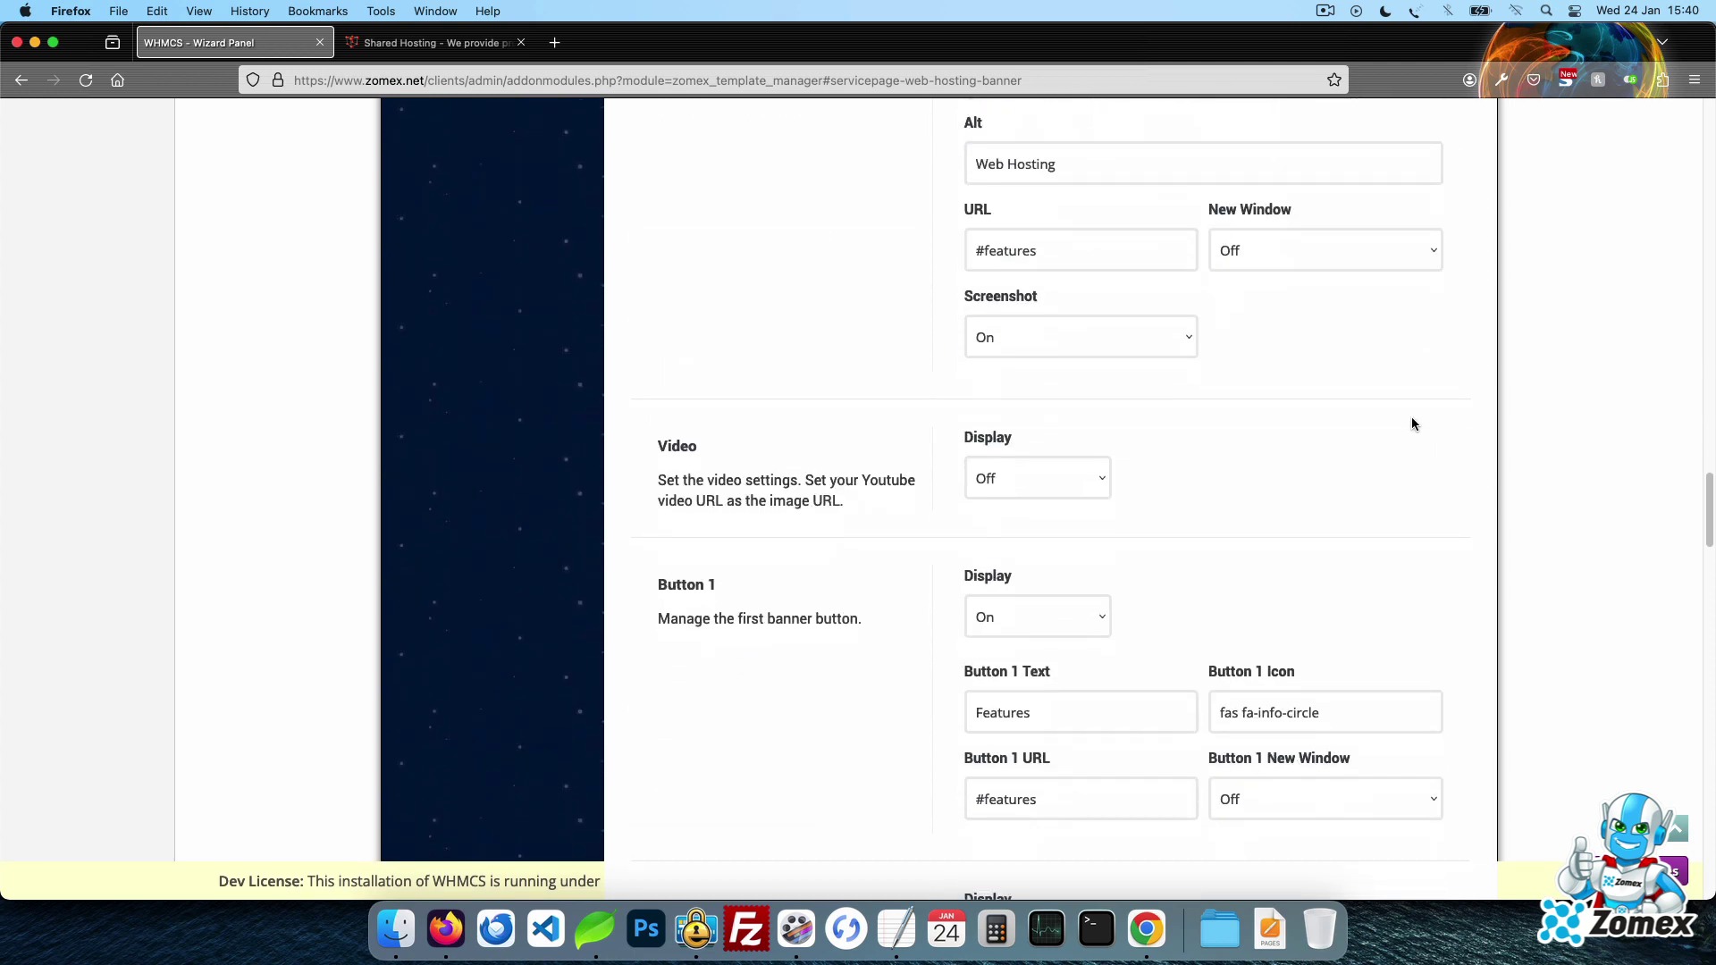
{"action": "scroll", "coordinate": [1414, 418], "scroll_direction": "down", "scroll_amount": 2}
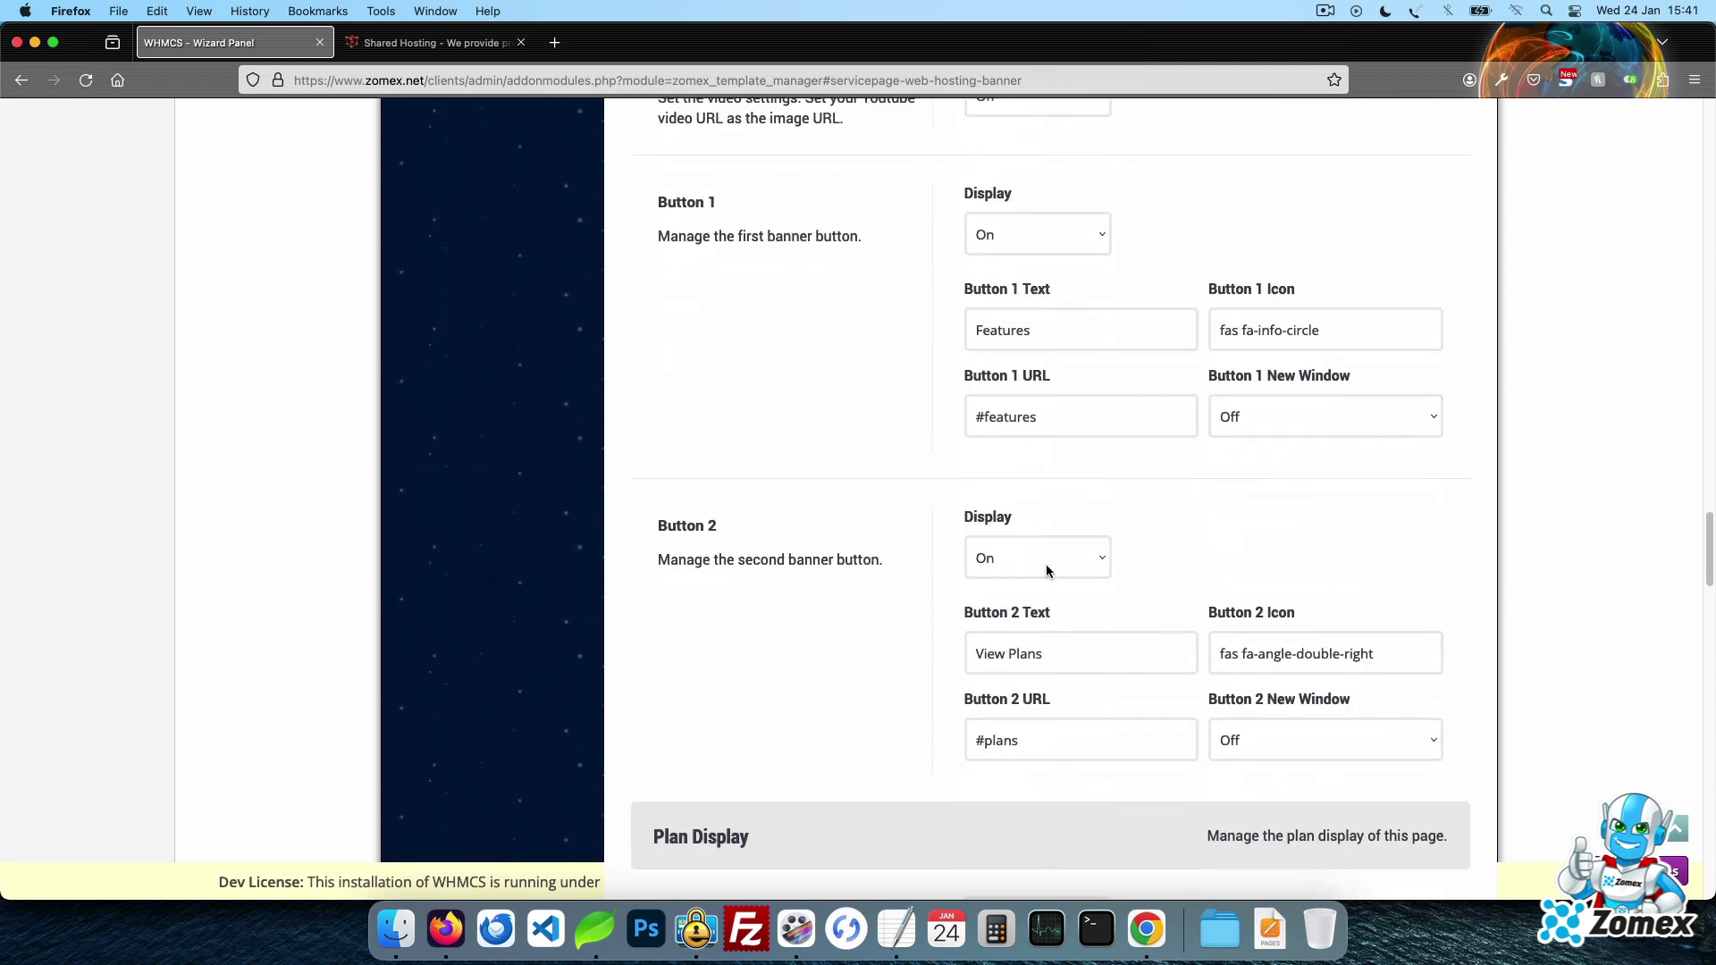
{"action": "left_click", "coordinate": [1048, 571]}
{"action": "left_click", "coordinate": [1064, 566]}
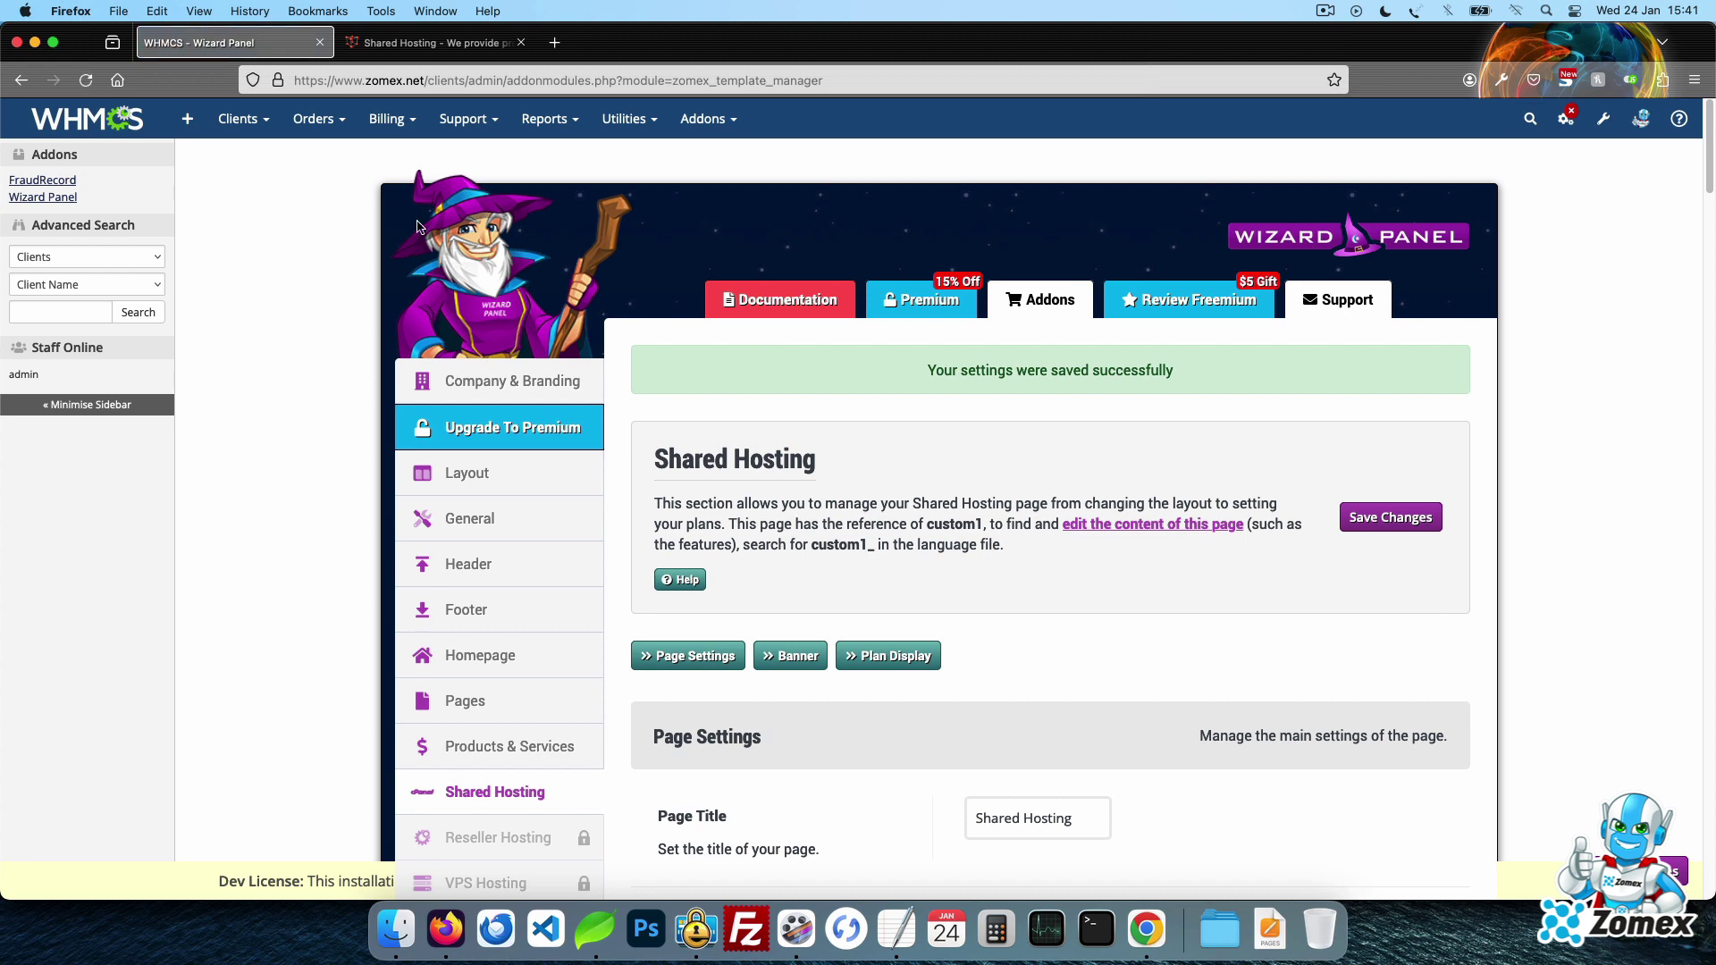
- Reload the live Shared Hosting page and scroll to the Pro Host banner with Feat1 and Feat2
{"action": "left_click", "coordinate": [398, 42]}
{"action": "key", "text": "super+r"}
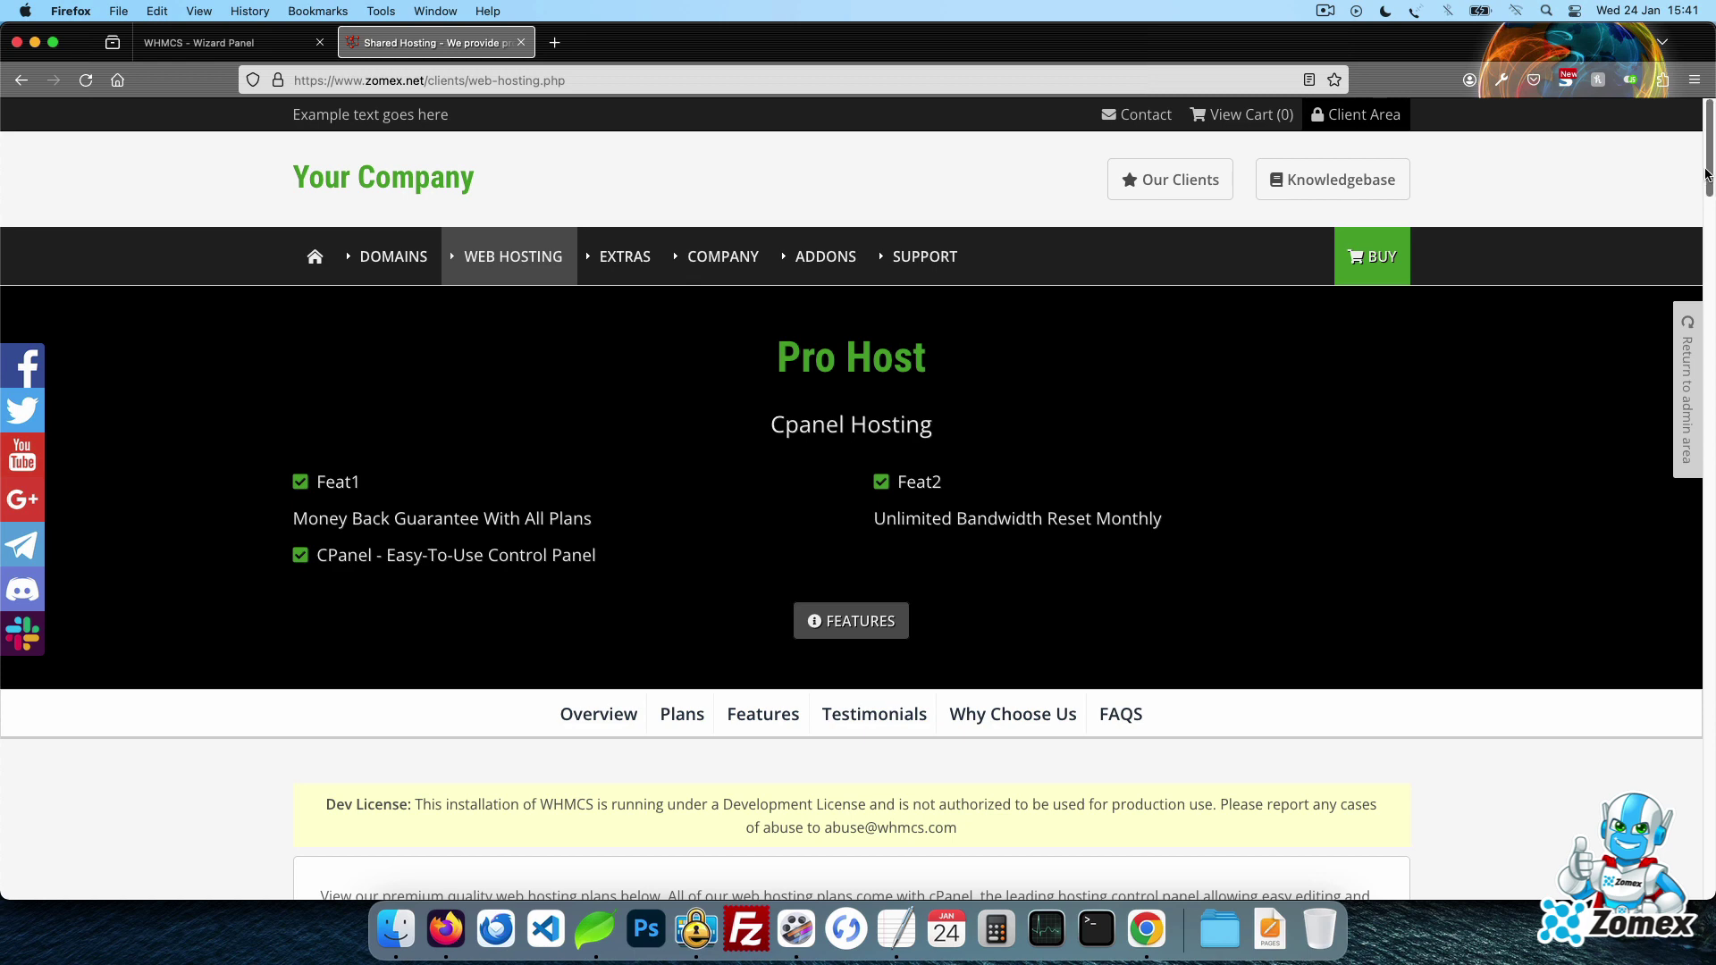
{"action": "left_click_drag", "start_coordinate": [1707, 171], "coordinate": [1712, 288]}
- Set the Shared Hosting plan layout to Table2 and preview it on the live page
{"action": "left_click", "coordinate": [224, 43]}
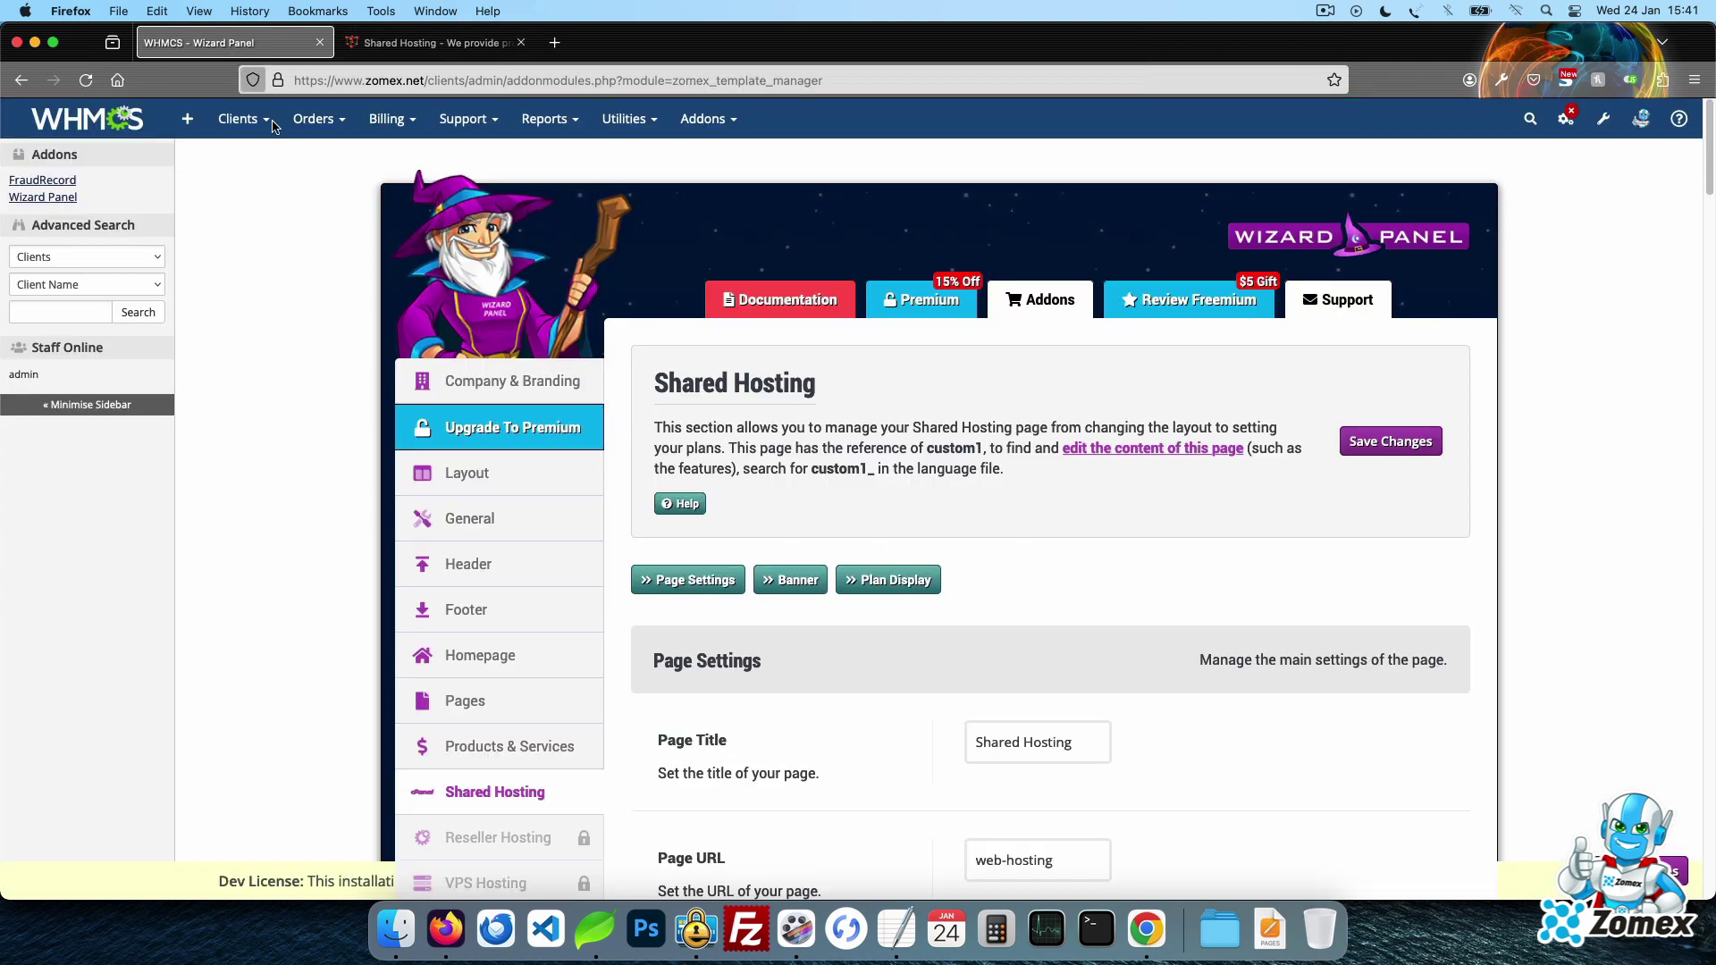
{"action": "left_click", "coordinate": [889, 580]}
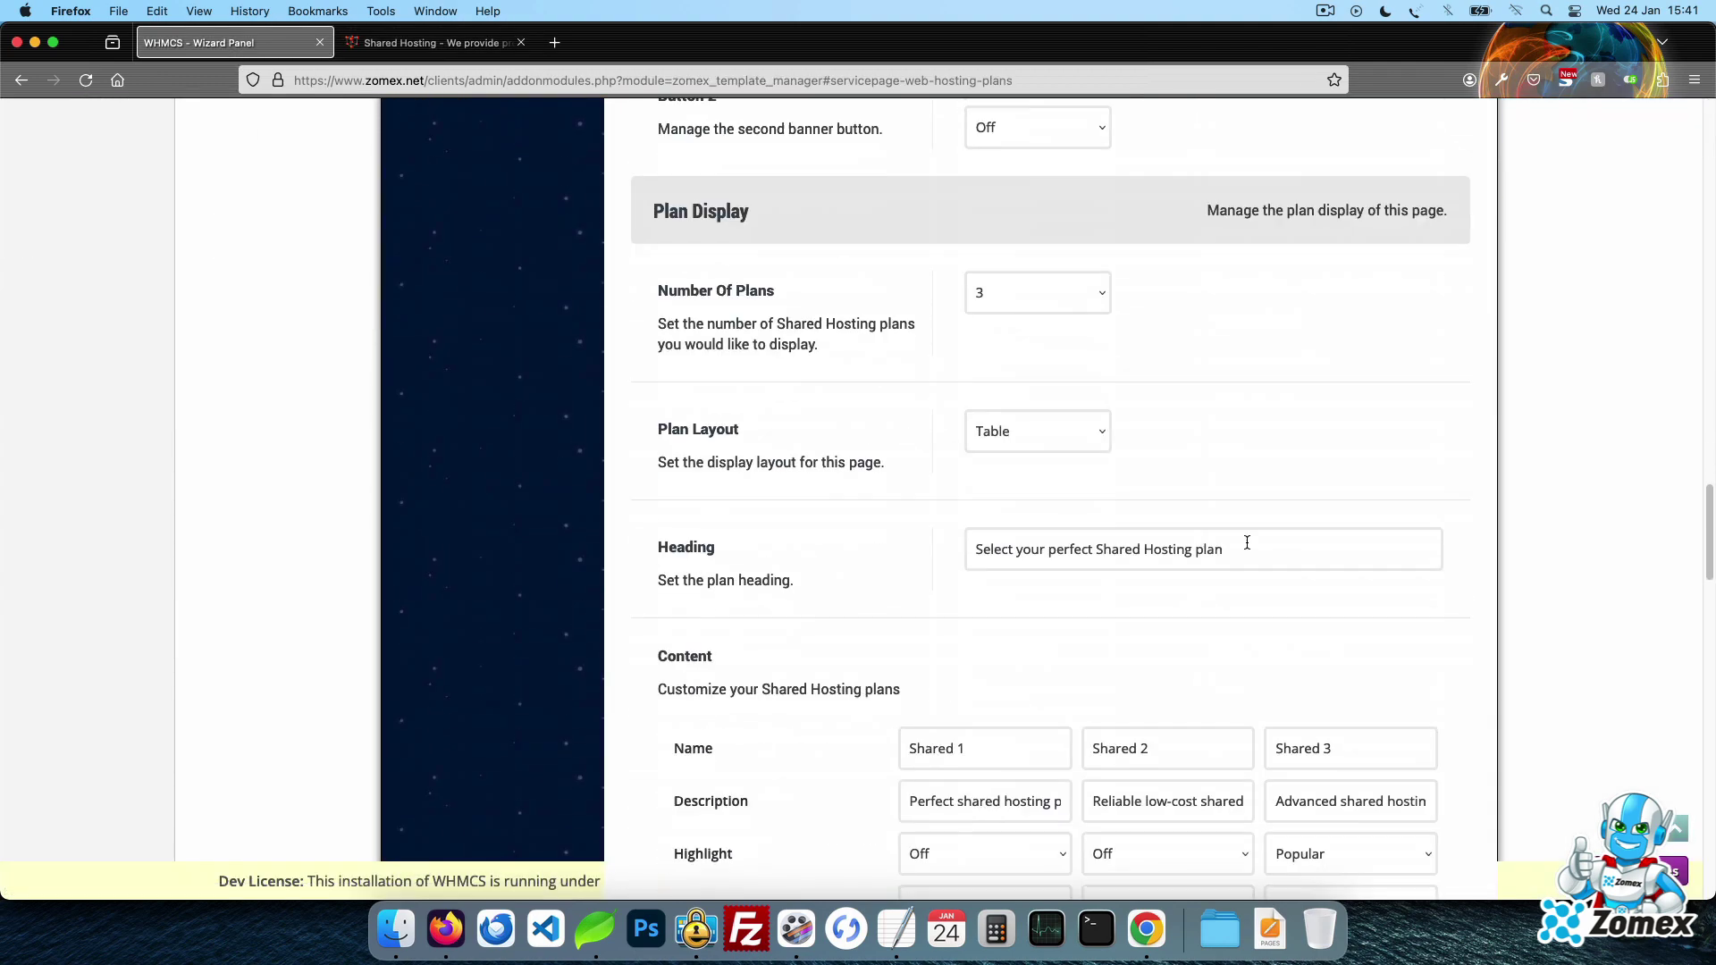
{"action": "left_click", "coordinate": [1071, 357]}
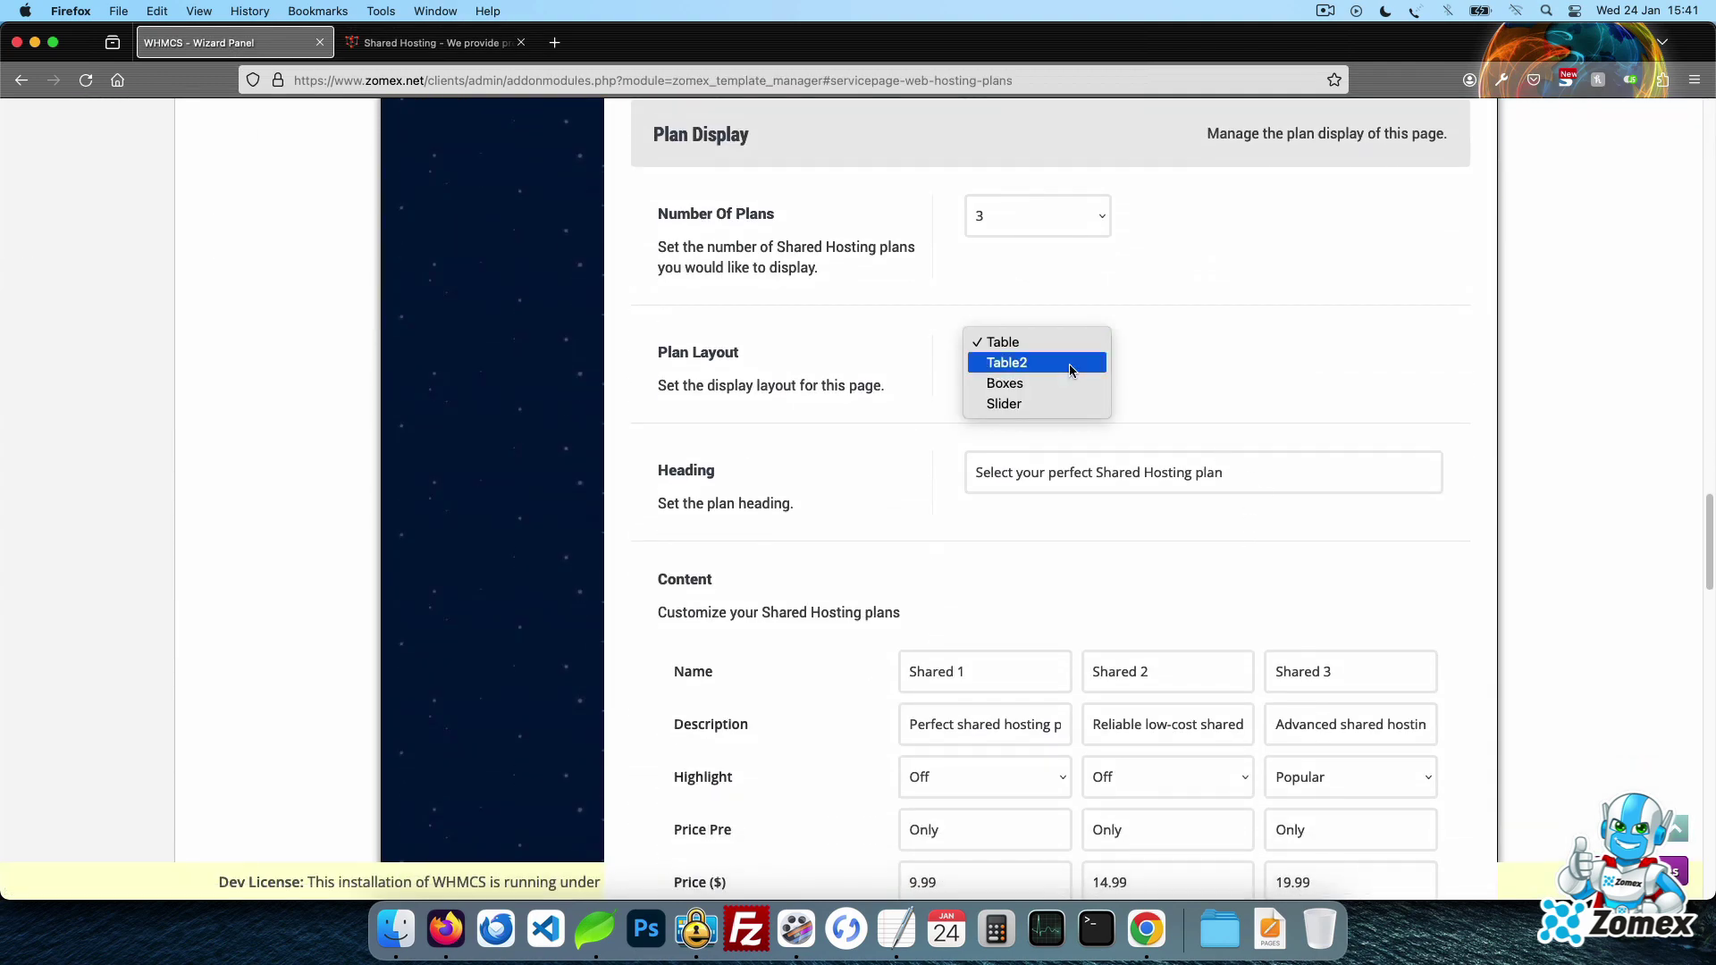
{"action": "left_click", "coordinate": [1069, 365]}
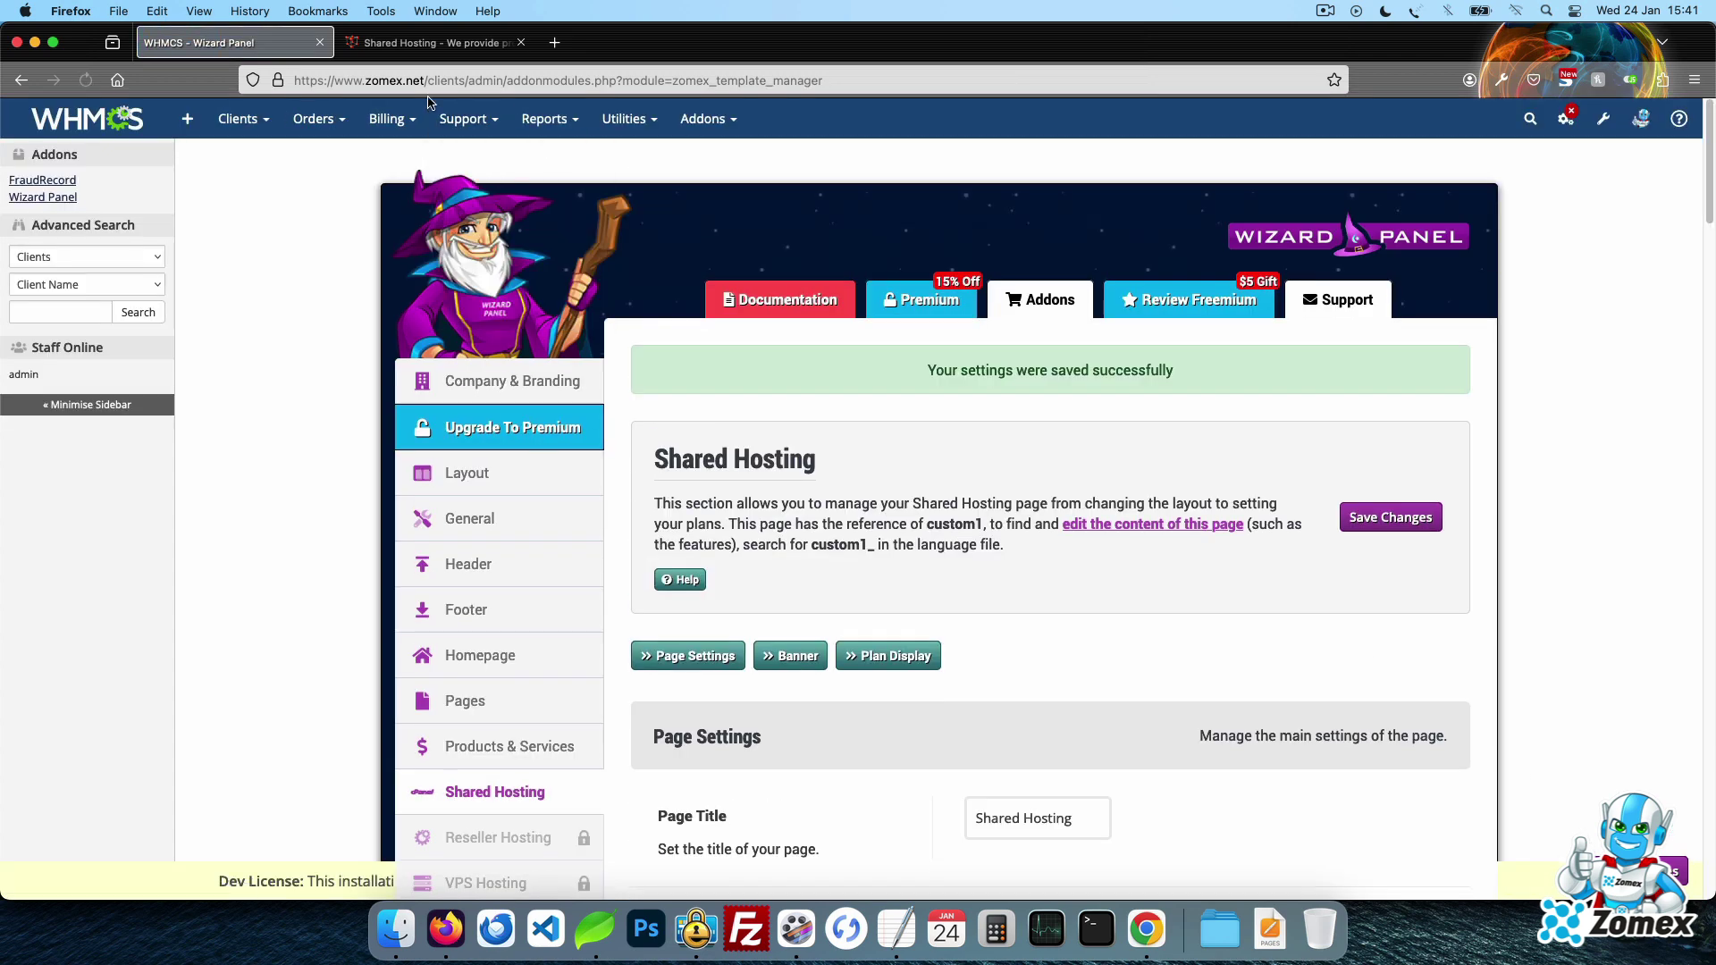
{"action": "left_click", "coordinate": [430, 43]}
{"action": "key", "text": "super+r"}
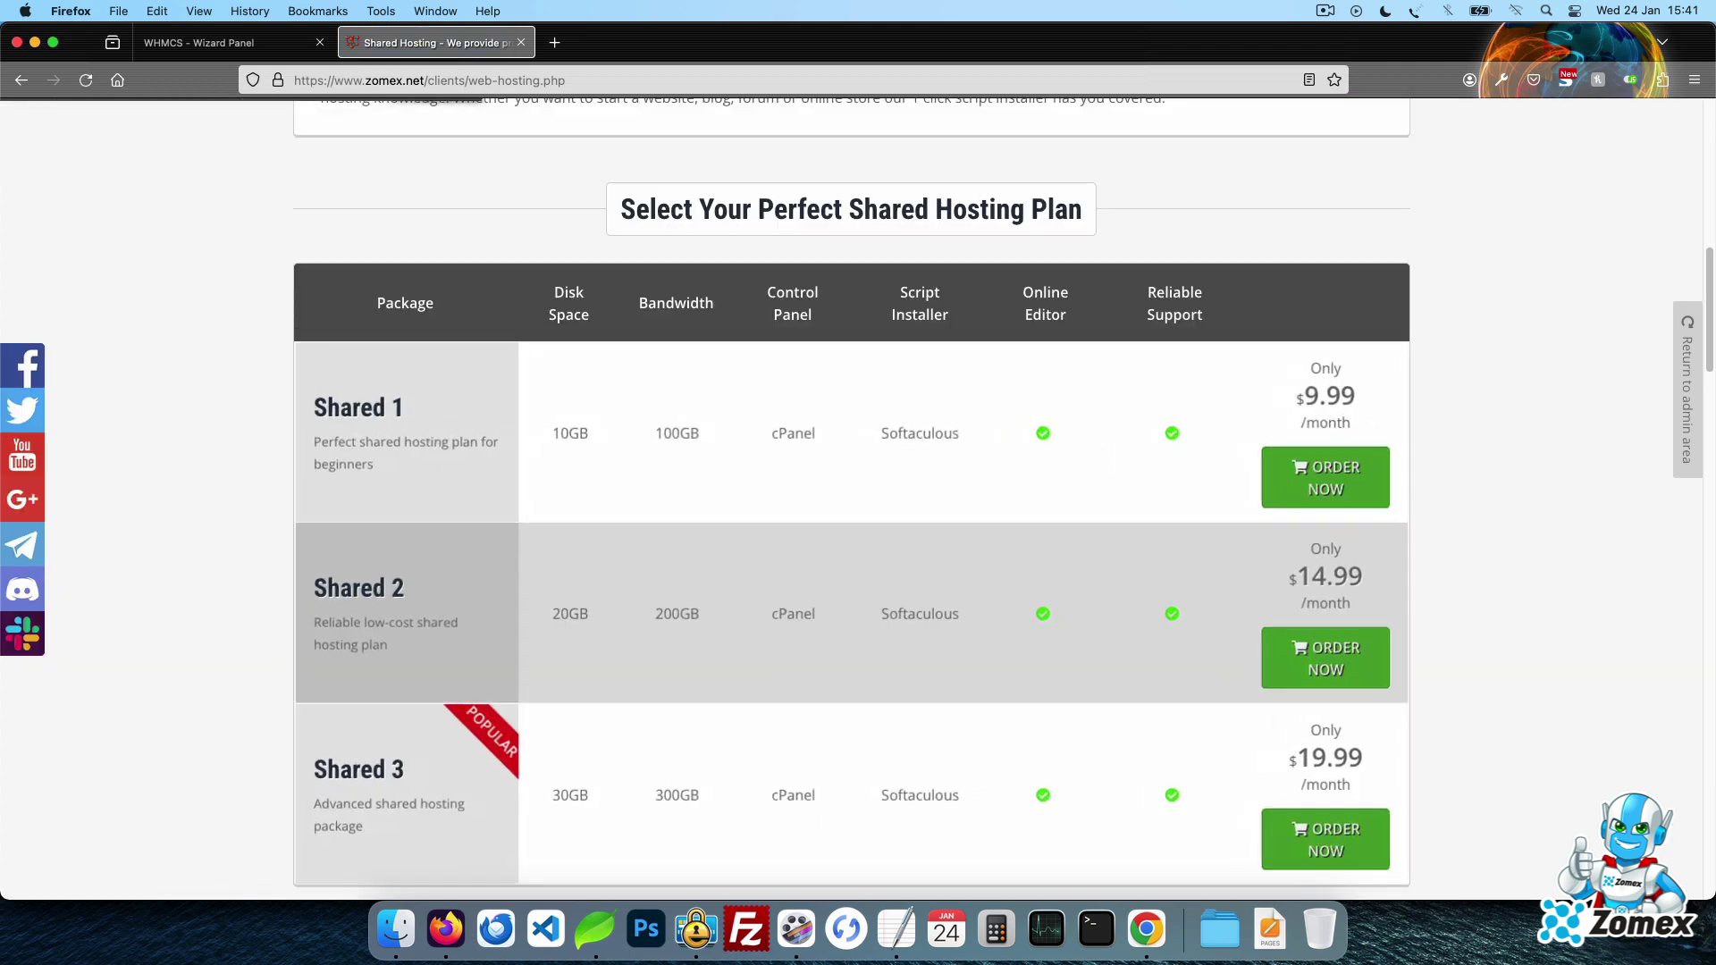
{"action": "scroll", "coordinate": [851, 527], "scroll_direction": "down", "scroll_amount": 4}
- Switch the plan layout to Boxes and view the live page
{"action": "left_click", "coordinate": [227, 43]}
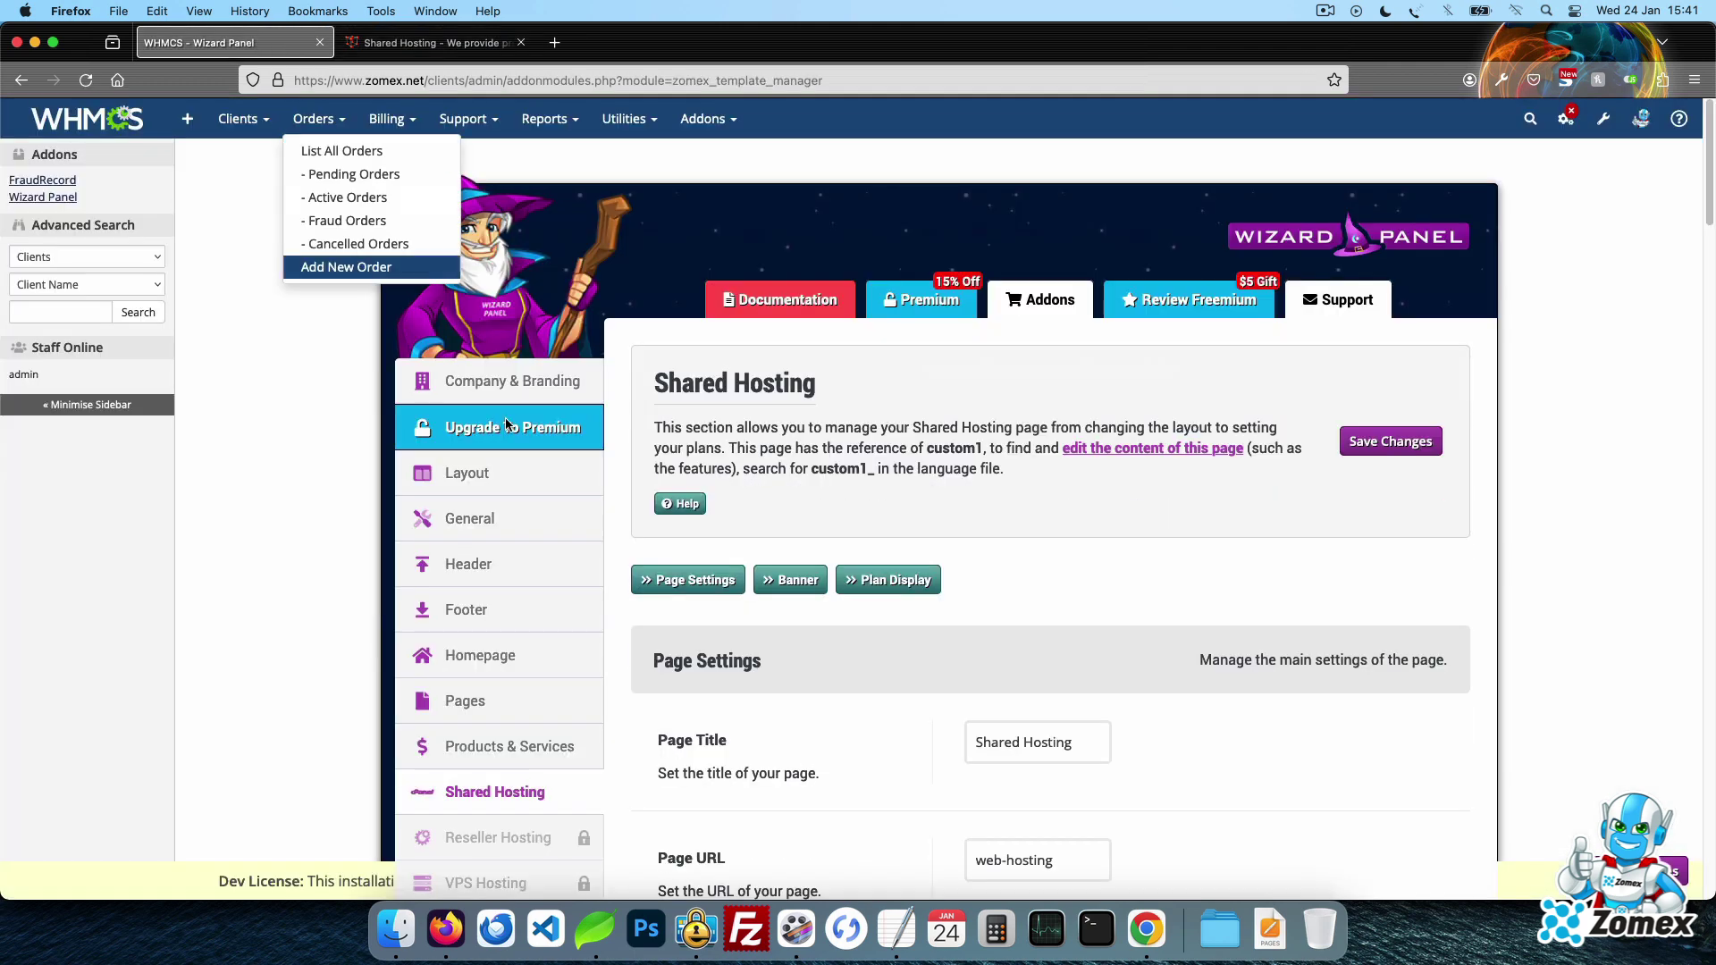
{"action": "left_click", "coordinate": [895, 580]}
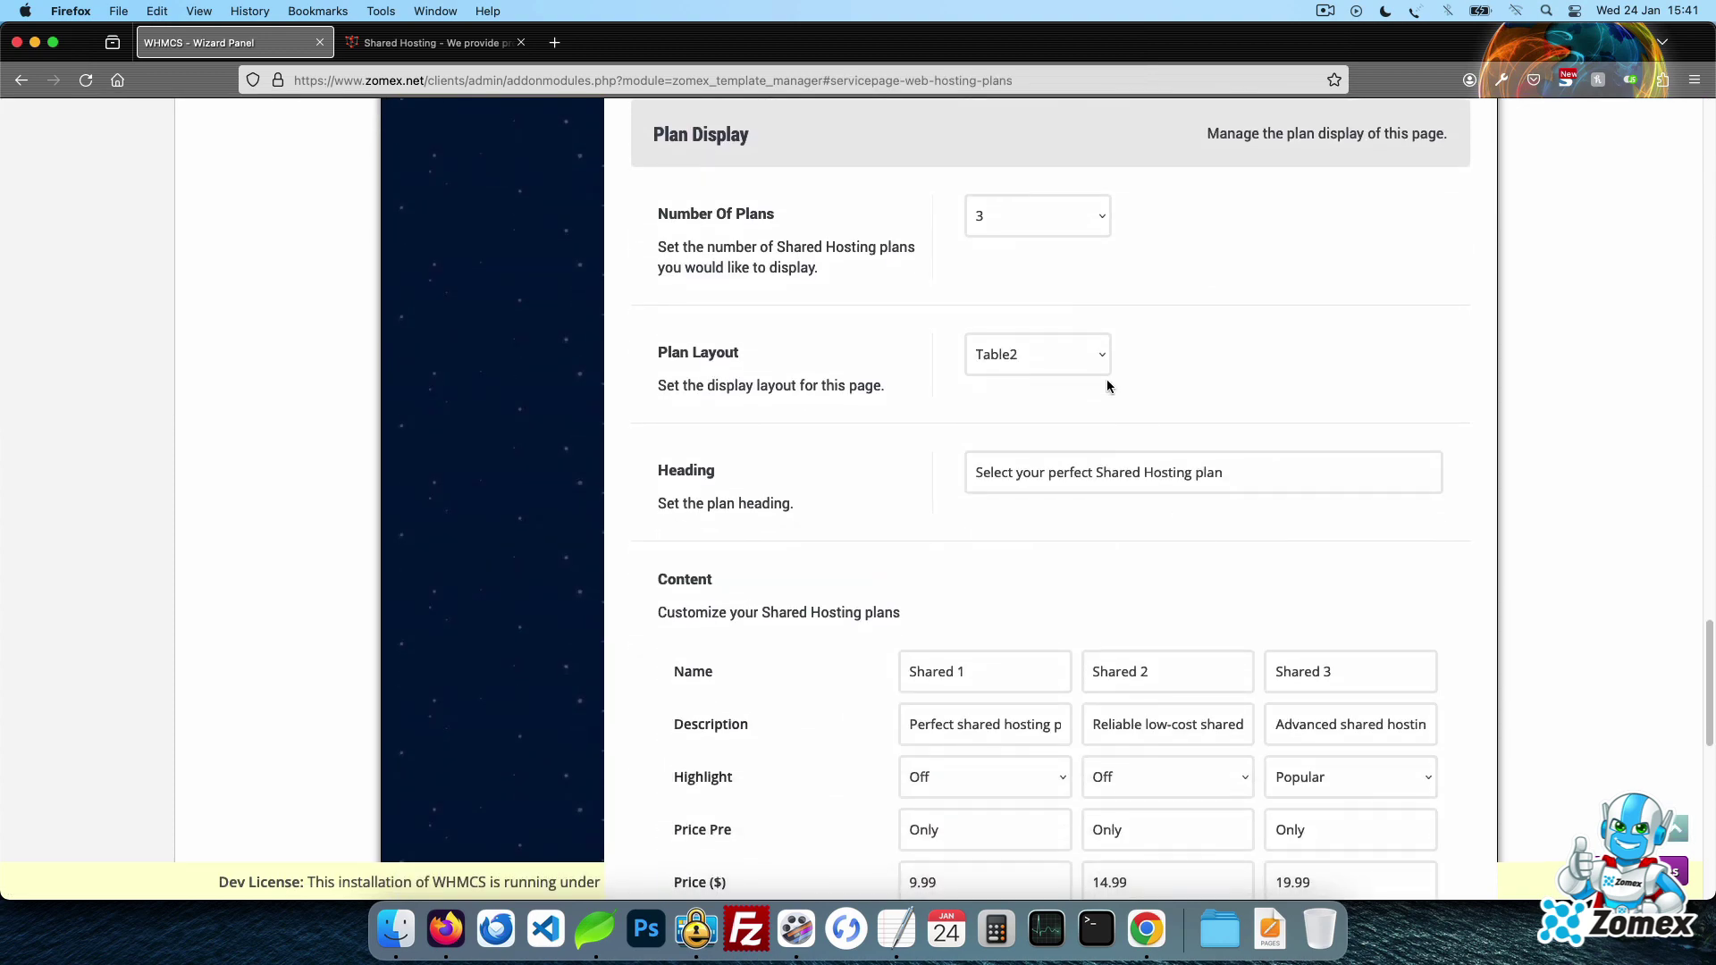
{"action": "left_click", "coordinate": [1082, 351]}
{"action": "left_click", "coordinate": [1072, 365]}
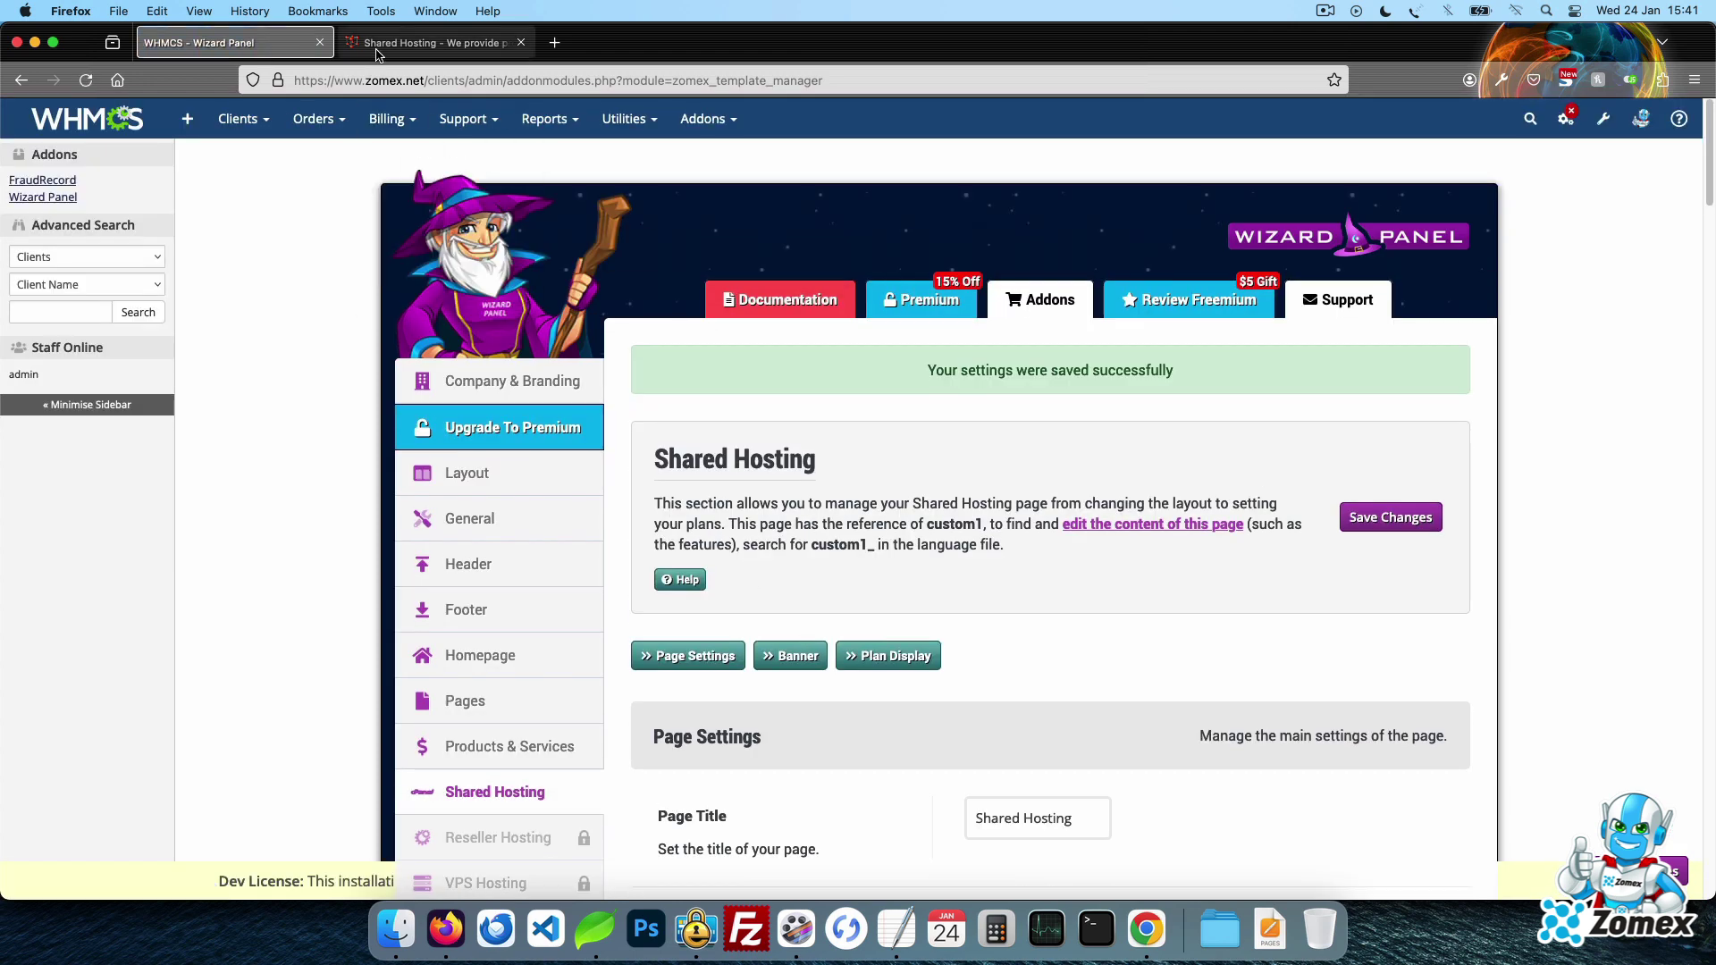
{"action": "left_click", "coordinate": [376, 51]}
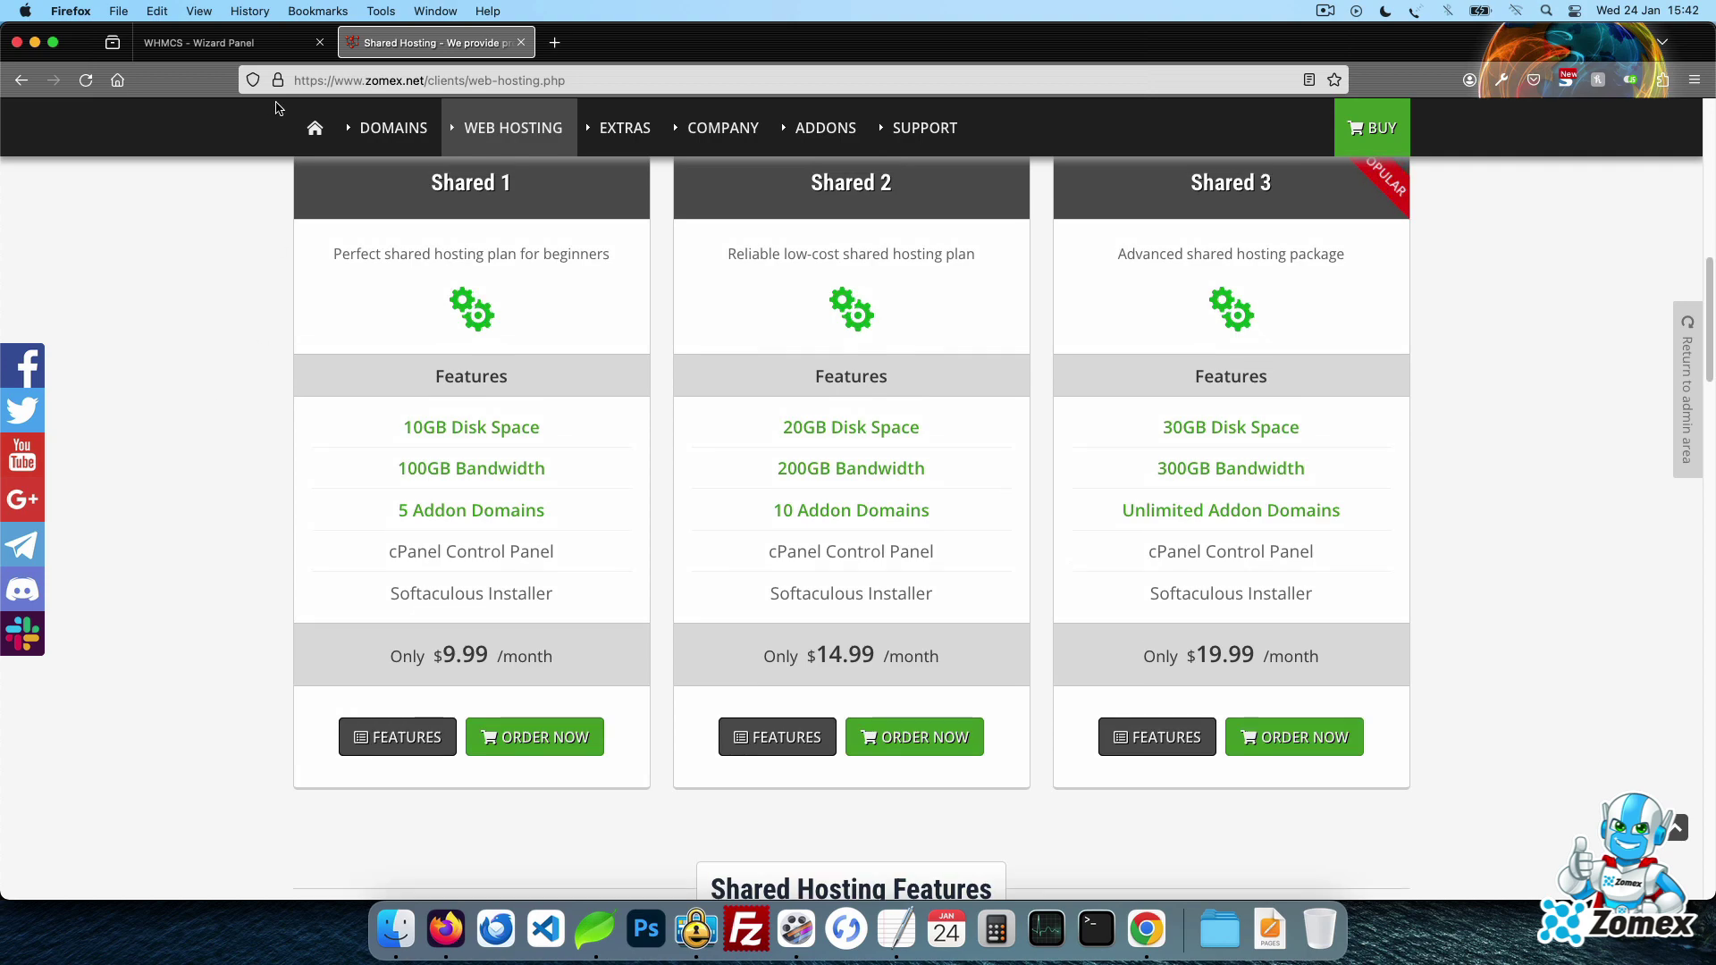
- Switch the plan layout to Slider and reload the live page to preview it
{"action": "left_click", "coordinate": [228, 42]}
{"action": "left_click", "coordinate": [889, 580]}
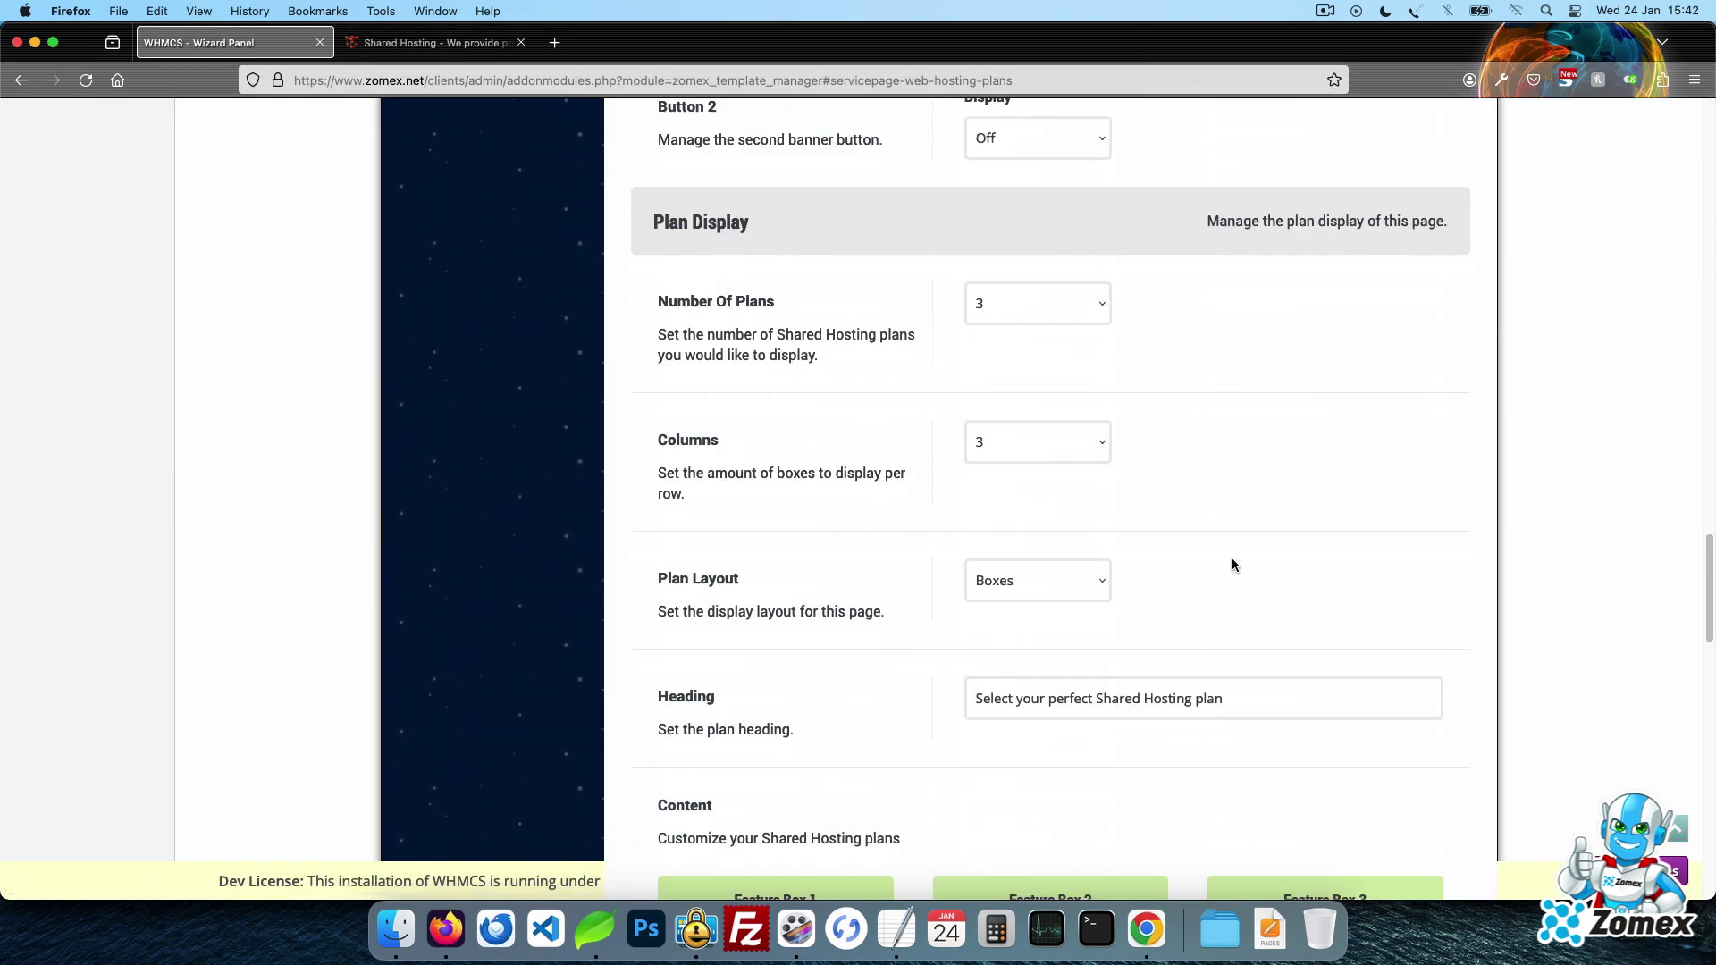
{"action": "left_click", "coordinate": [1067, 488]}
{"action": "left_click", "coordinate": [1066, 502]}
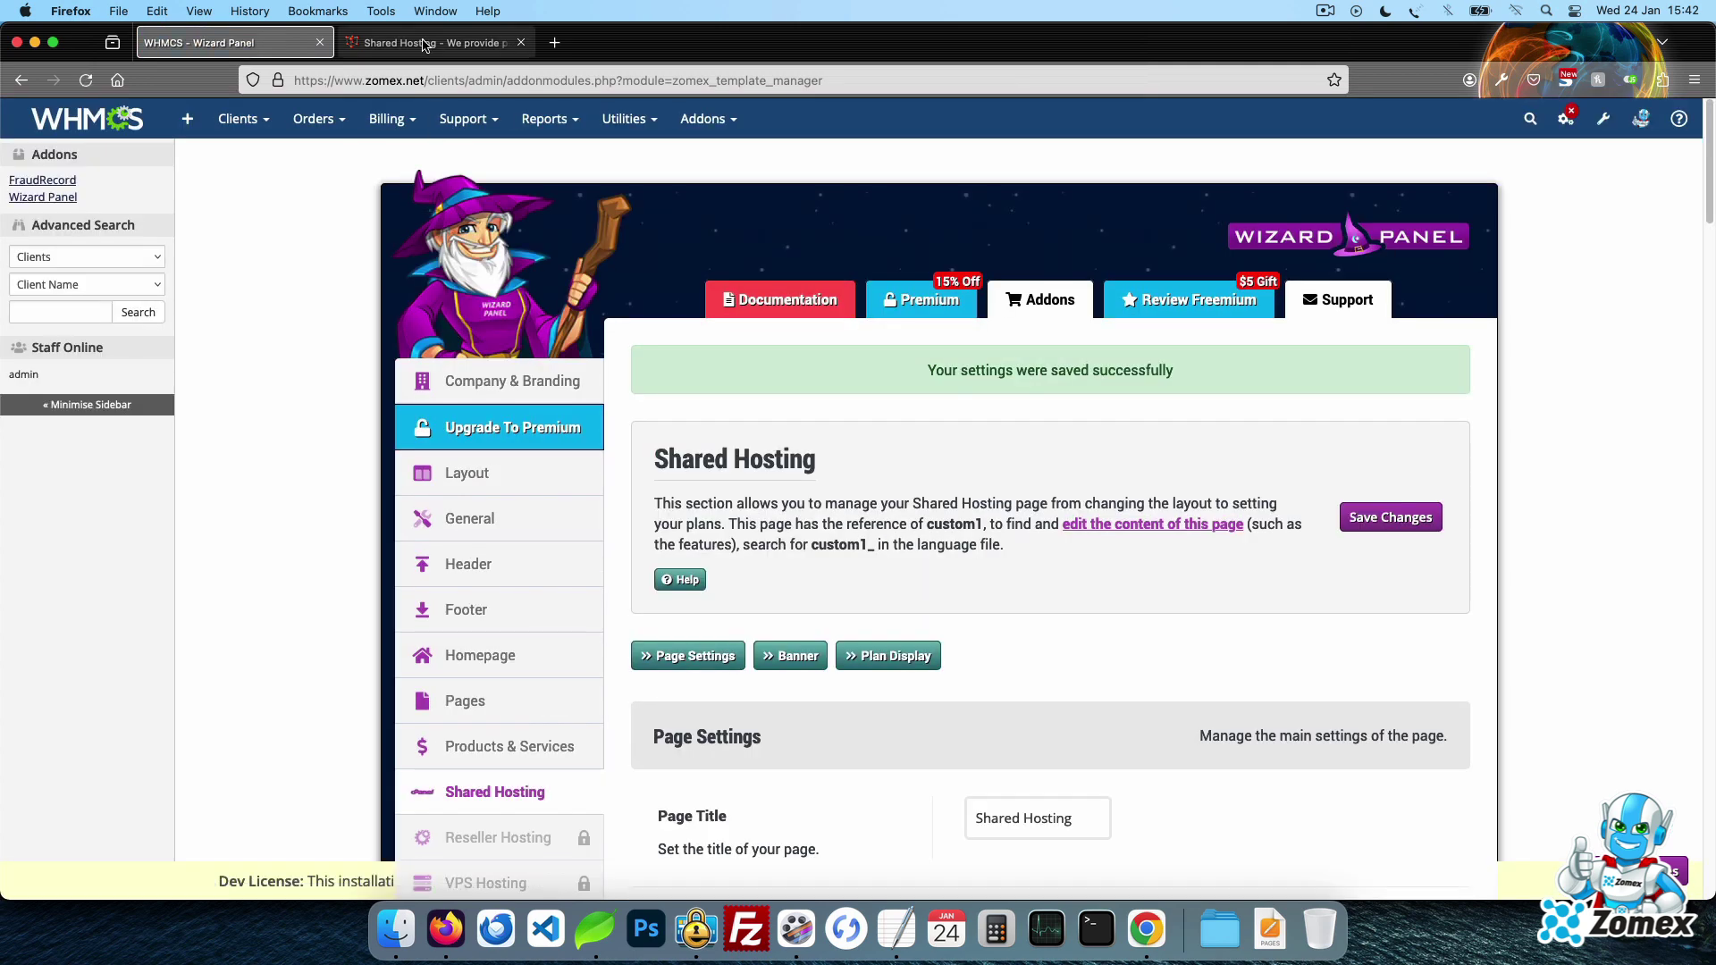
{"action": "left_click", "coordinate": [424, 45]}
{"action": "key", "text": "super+r"}
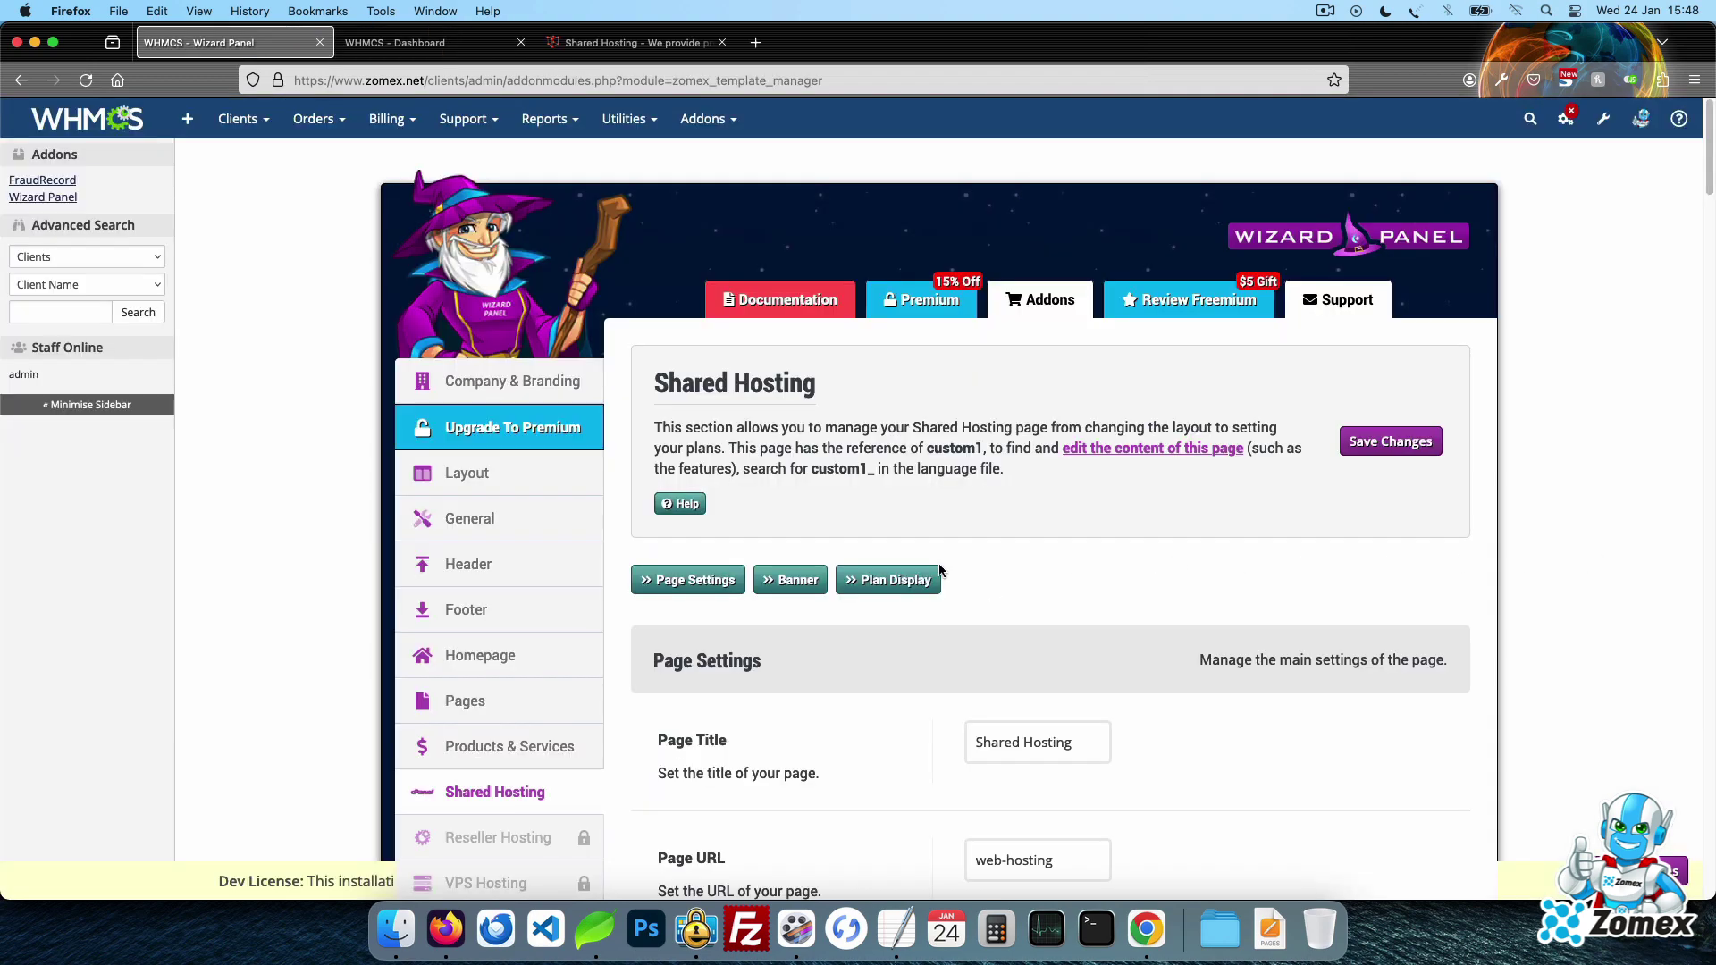
- Open the cPanel 1 product for editing through System Settings > Products/Services
{"action": "left_click", "coordinate": [916, 579]}
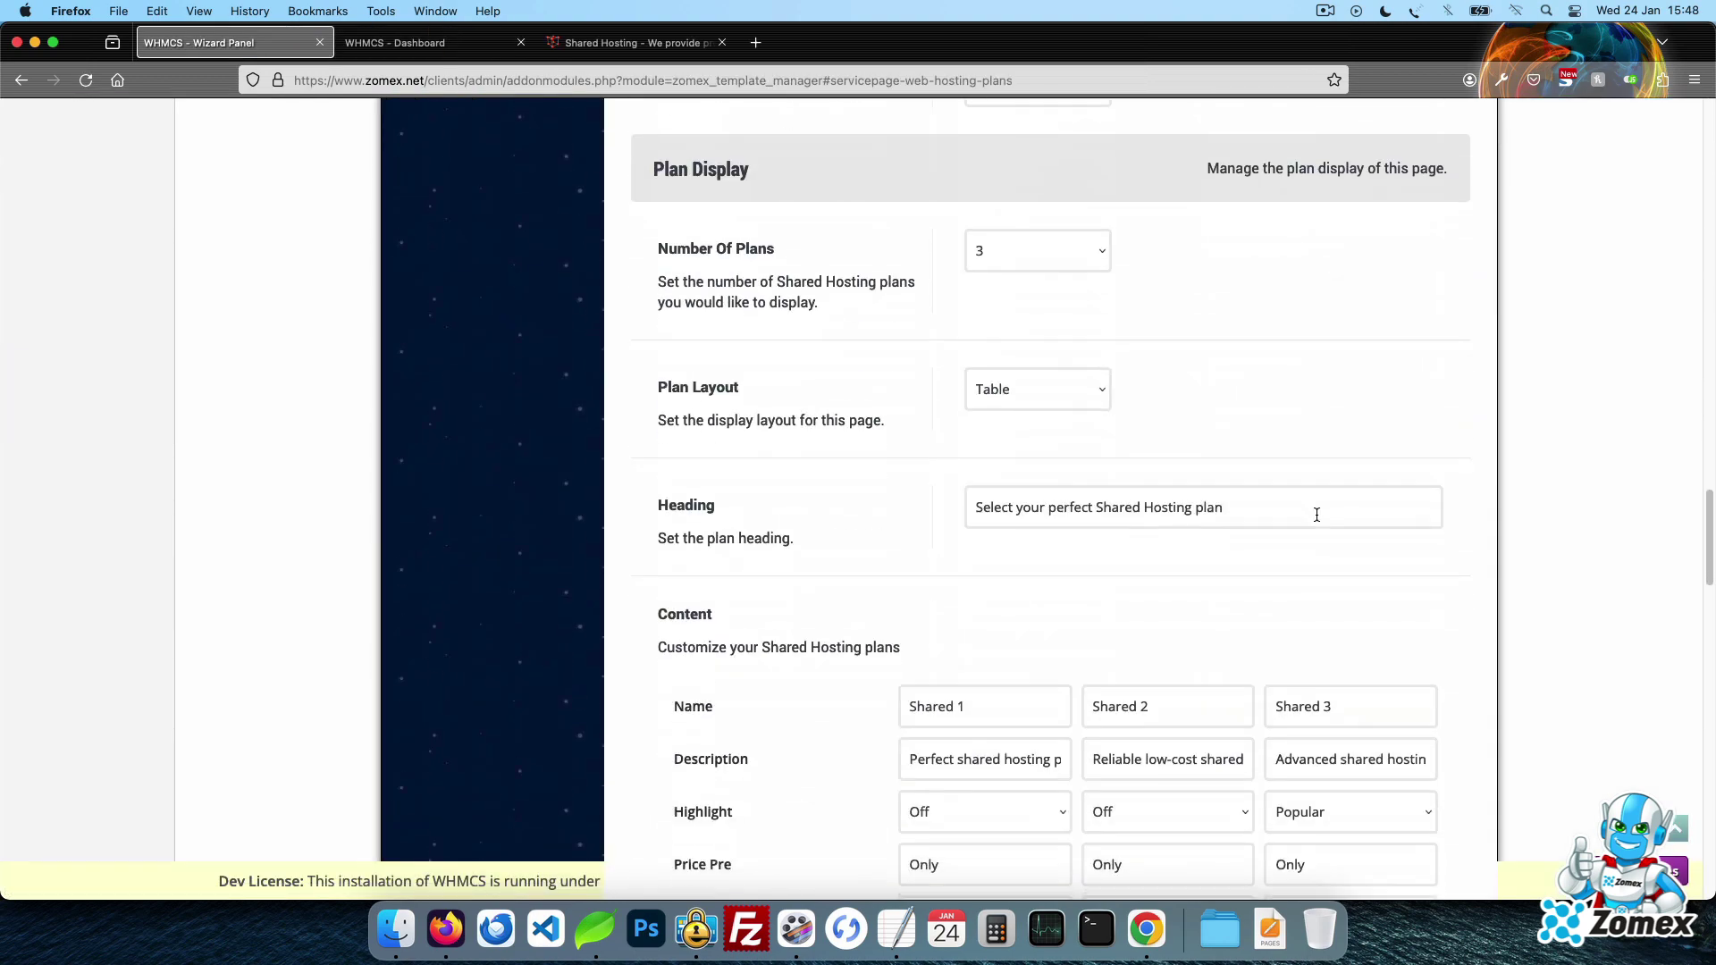
{"action": "scroll", "coordinate": [1482, 522], "scroll_direction": "down", "scroll_amount": 5}
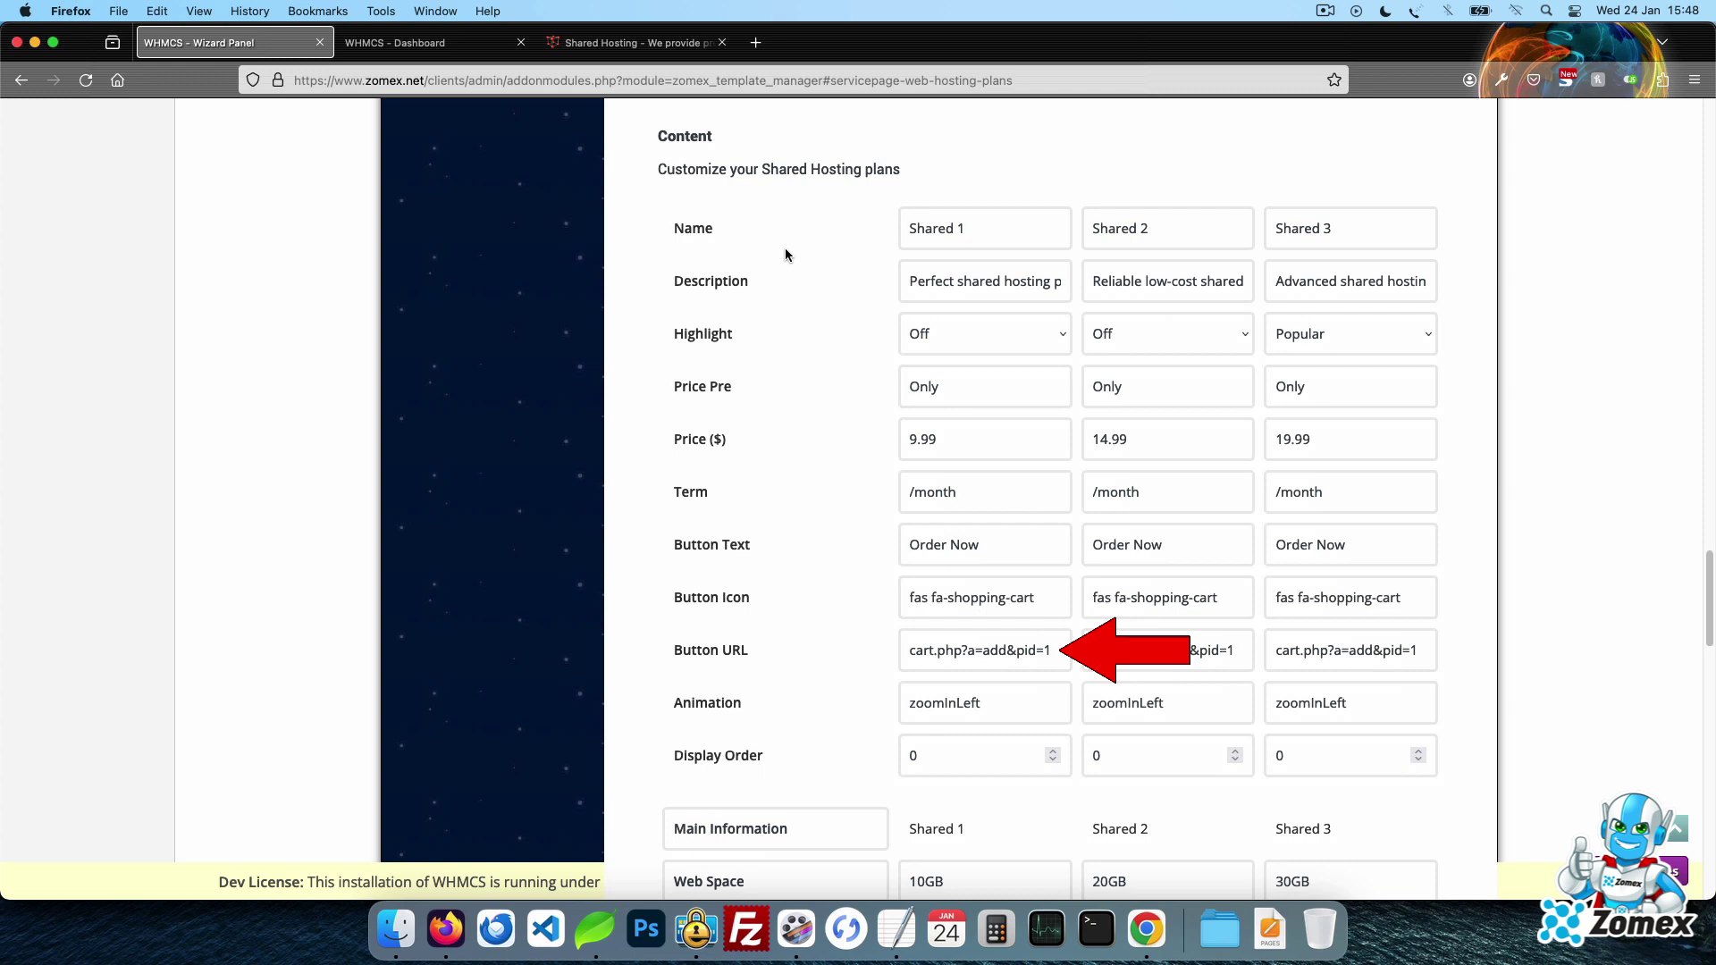
{"action": "left_click", "coordinate": [434, 54]}
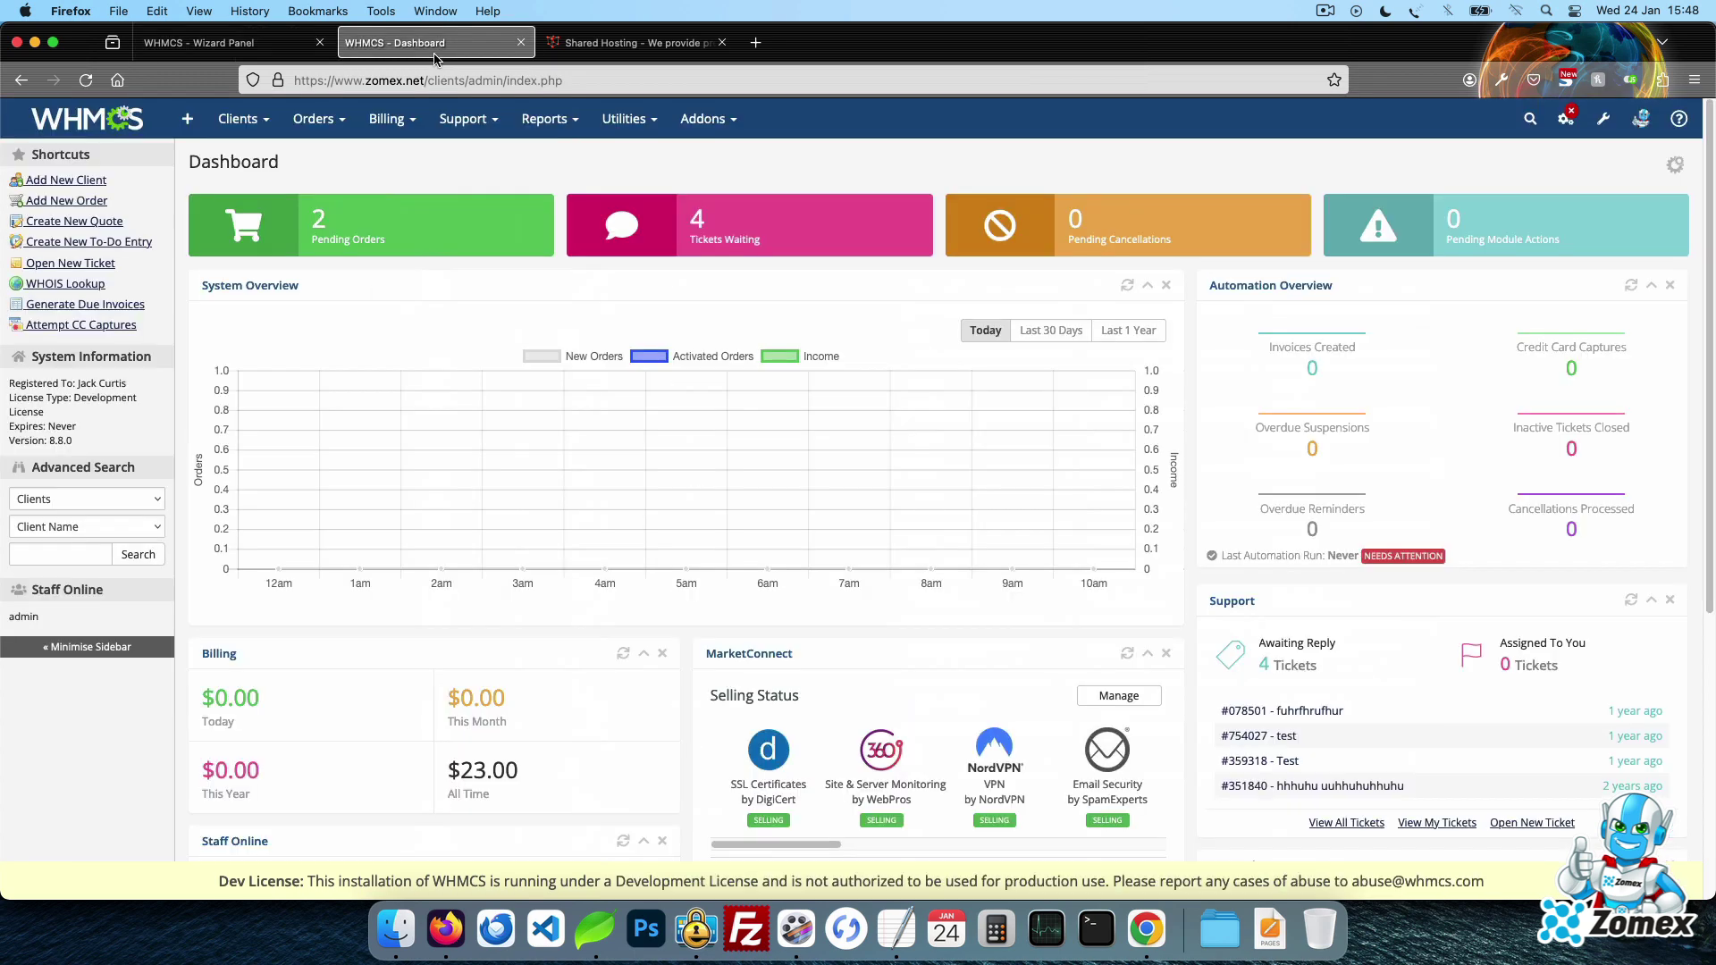
{"action": "mouse_move", "coordinate": [1566, 119]}
{"action": "left_click", "coordinate": [1491, 191]}
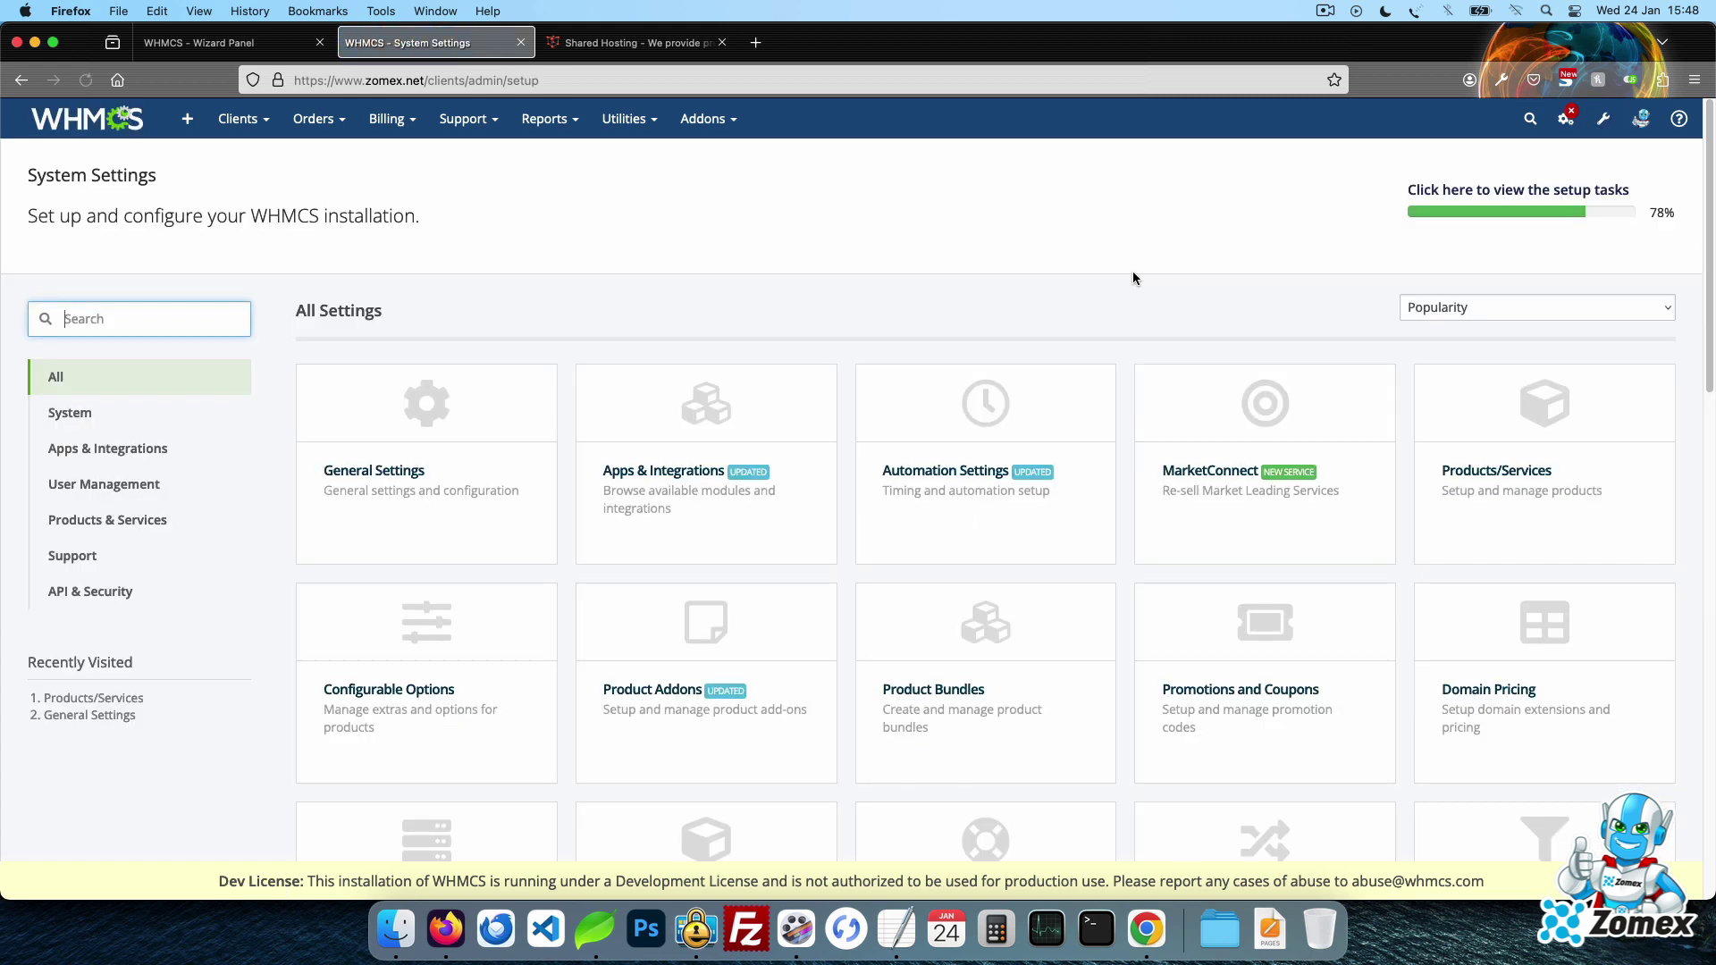
{"action": "left_click", "coordinate": [1468, 446]}
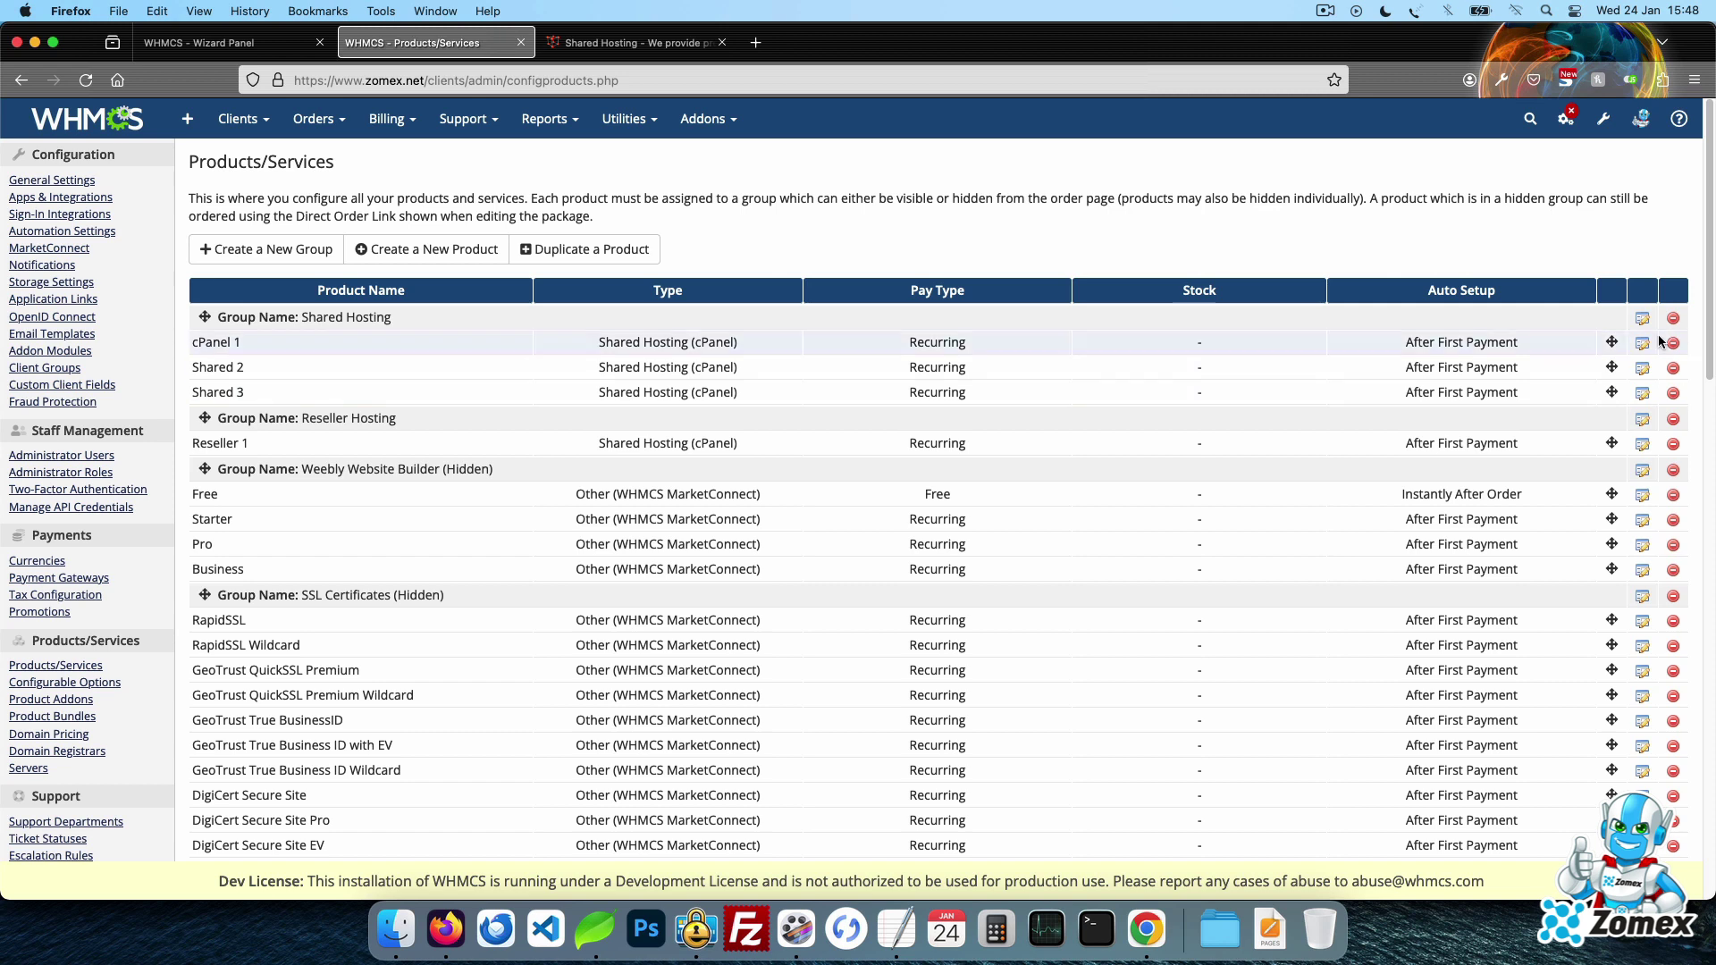
{"action": "left_click", "coordinate": [1639, 348]}
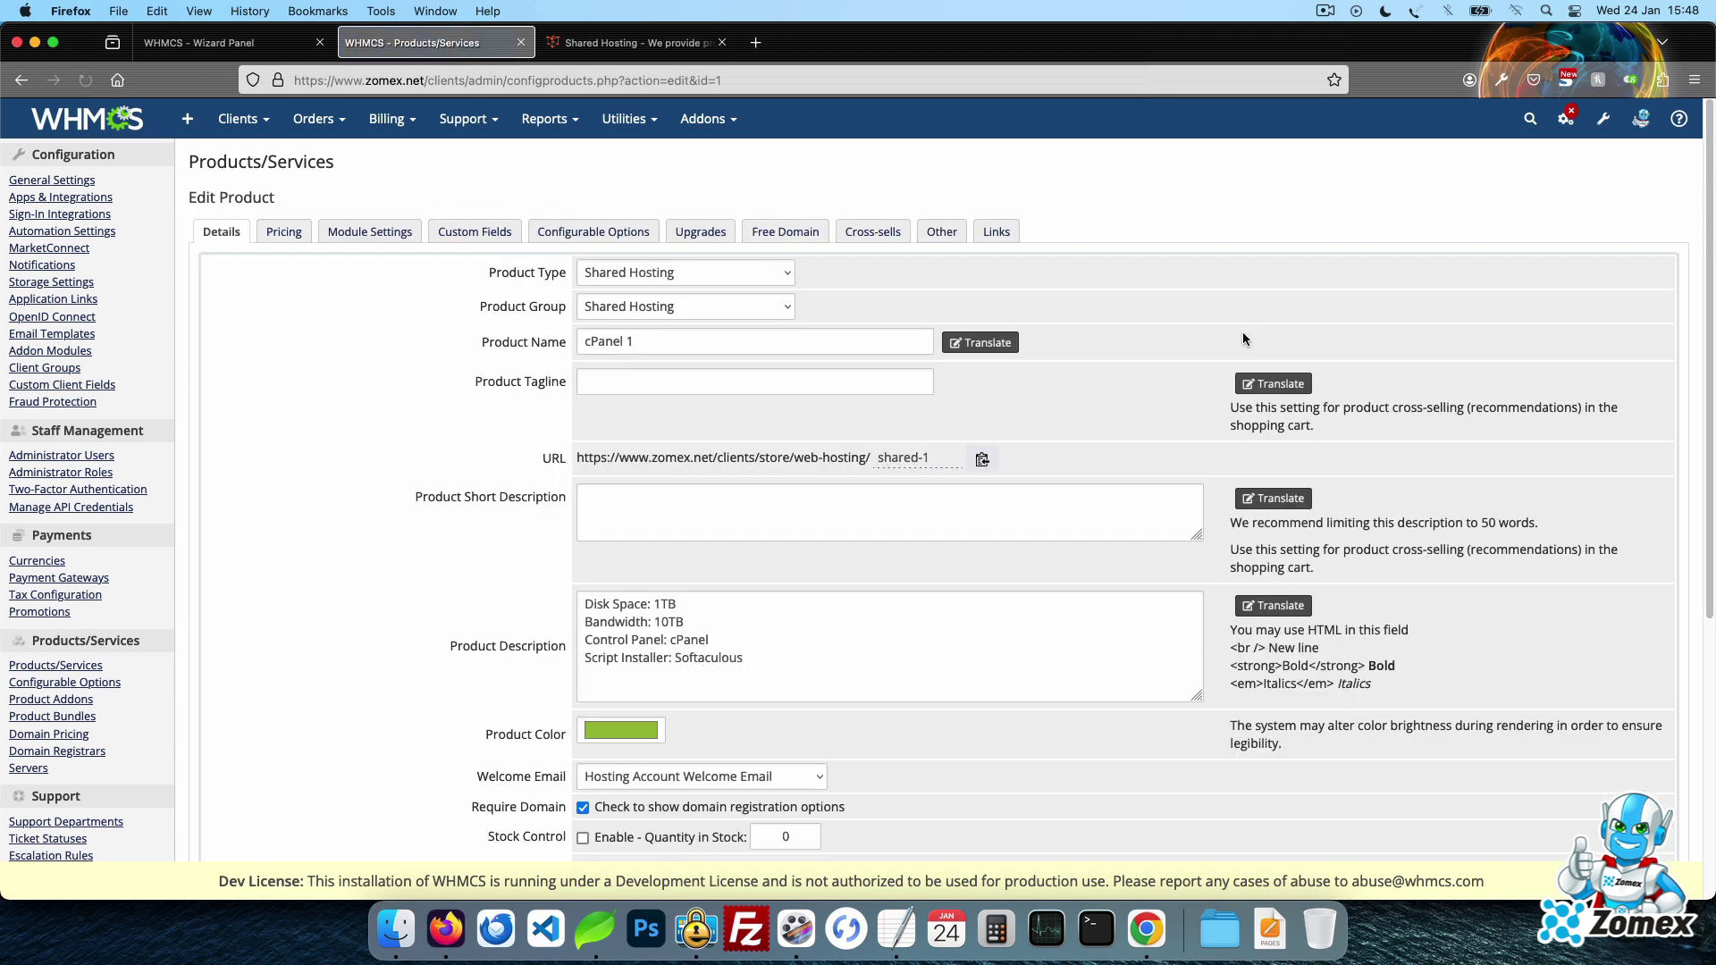
{"action": "scroll", "coordinate": [1243, 332], "scroll_direction": "down", "scroll_amount": 1}
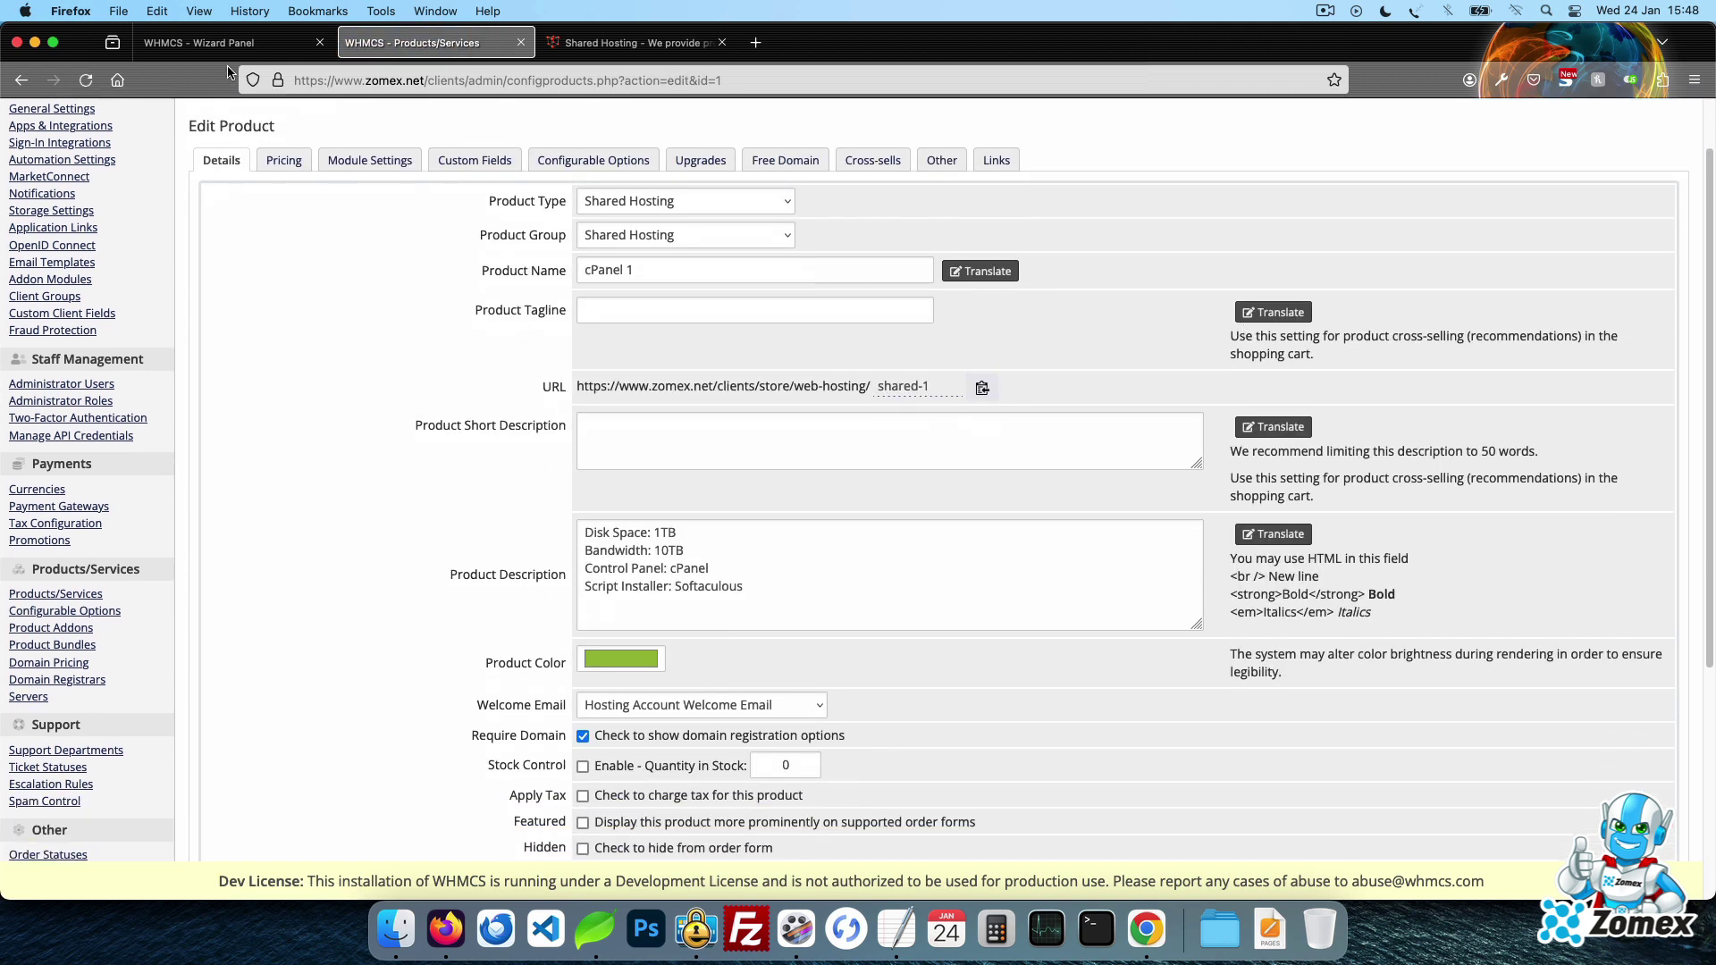
- Rename the first Shared Hosting plan to cPanel 1
{"action": "left_click", "coordinate": [214, 43]}
{"action": "triple_click", "coordinate": [1015, 234]}
{"action": "type", "text": "cPanel 1"}
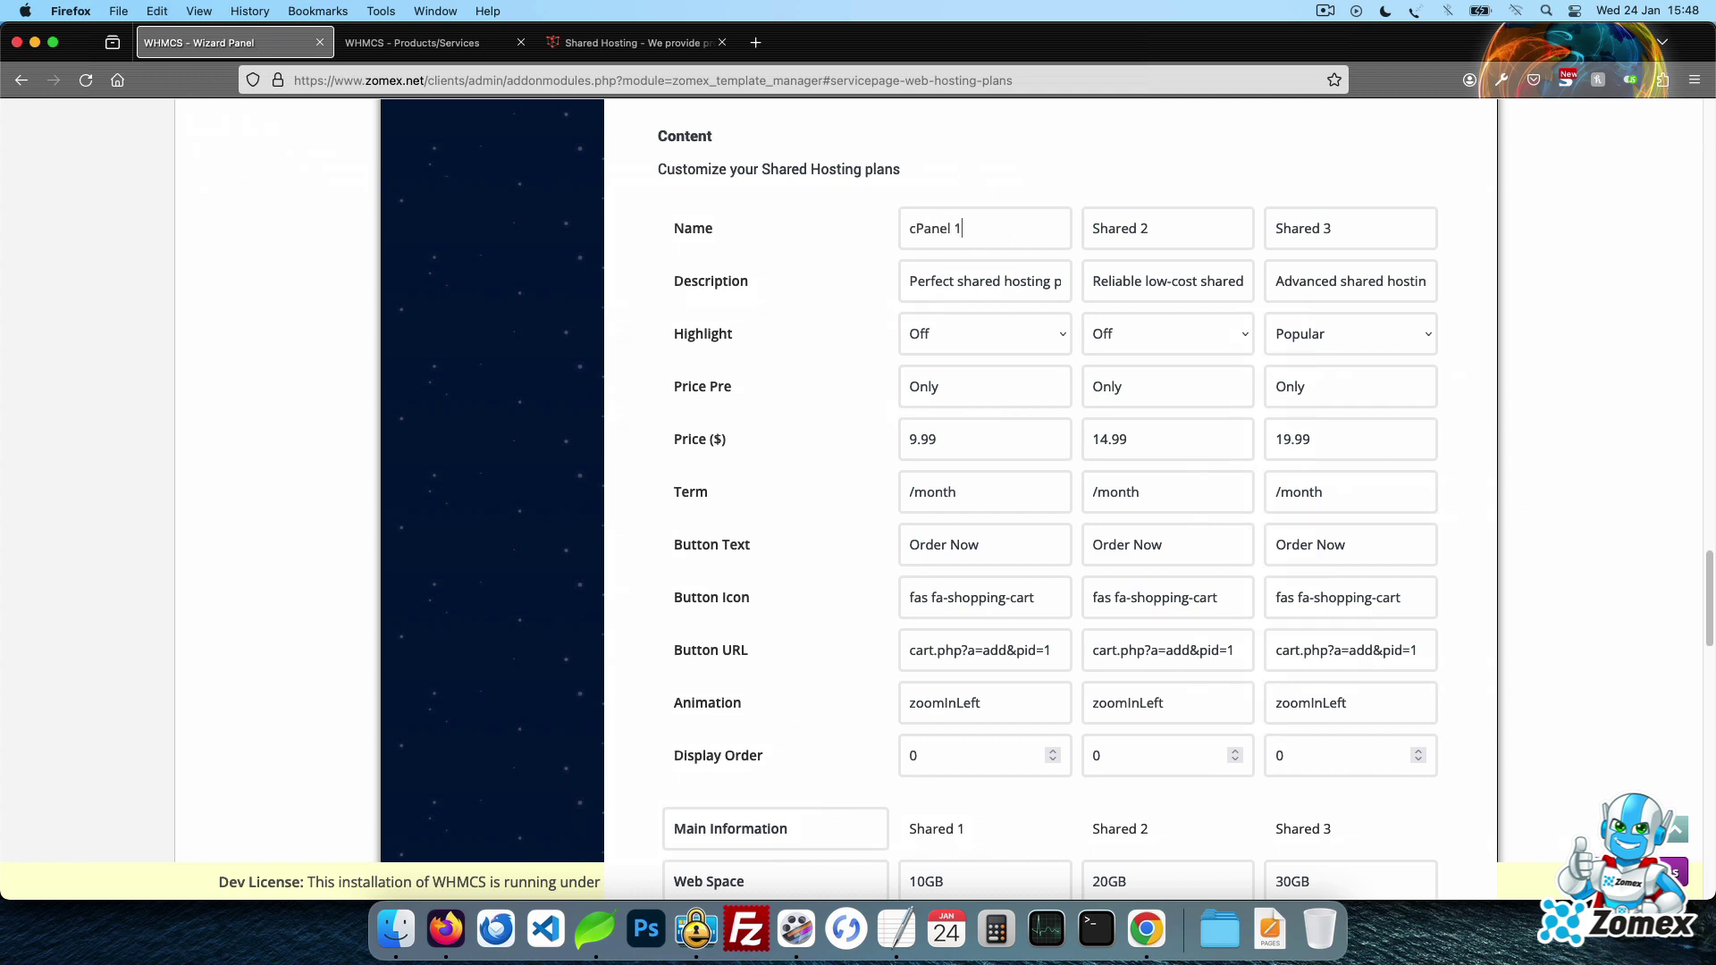
- Set the first plan's web space to 1TB and bandwidth to 10TB in both tables
{"action": "scroll", "coordinate": [1257, 480], "scroll_direction": "down", "scroll_amount": 5}
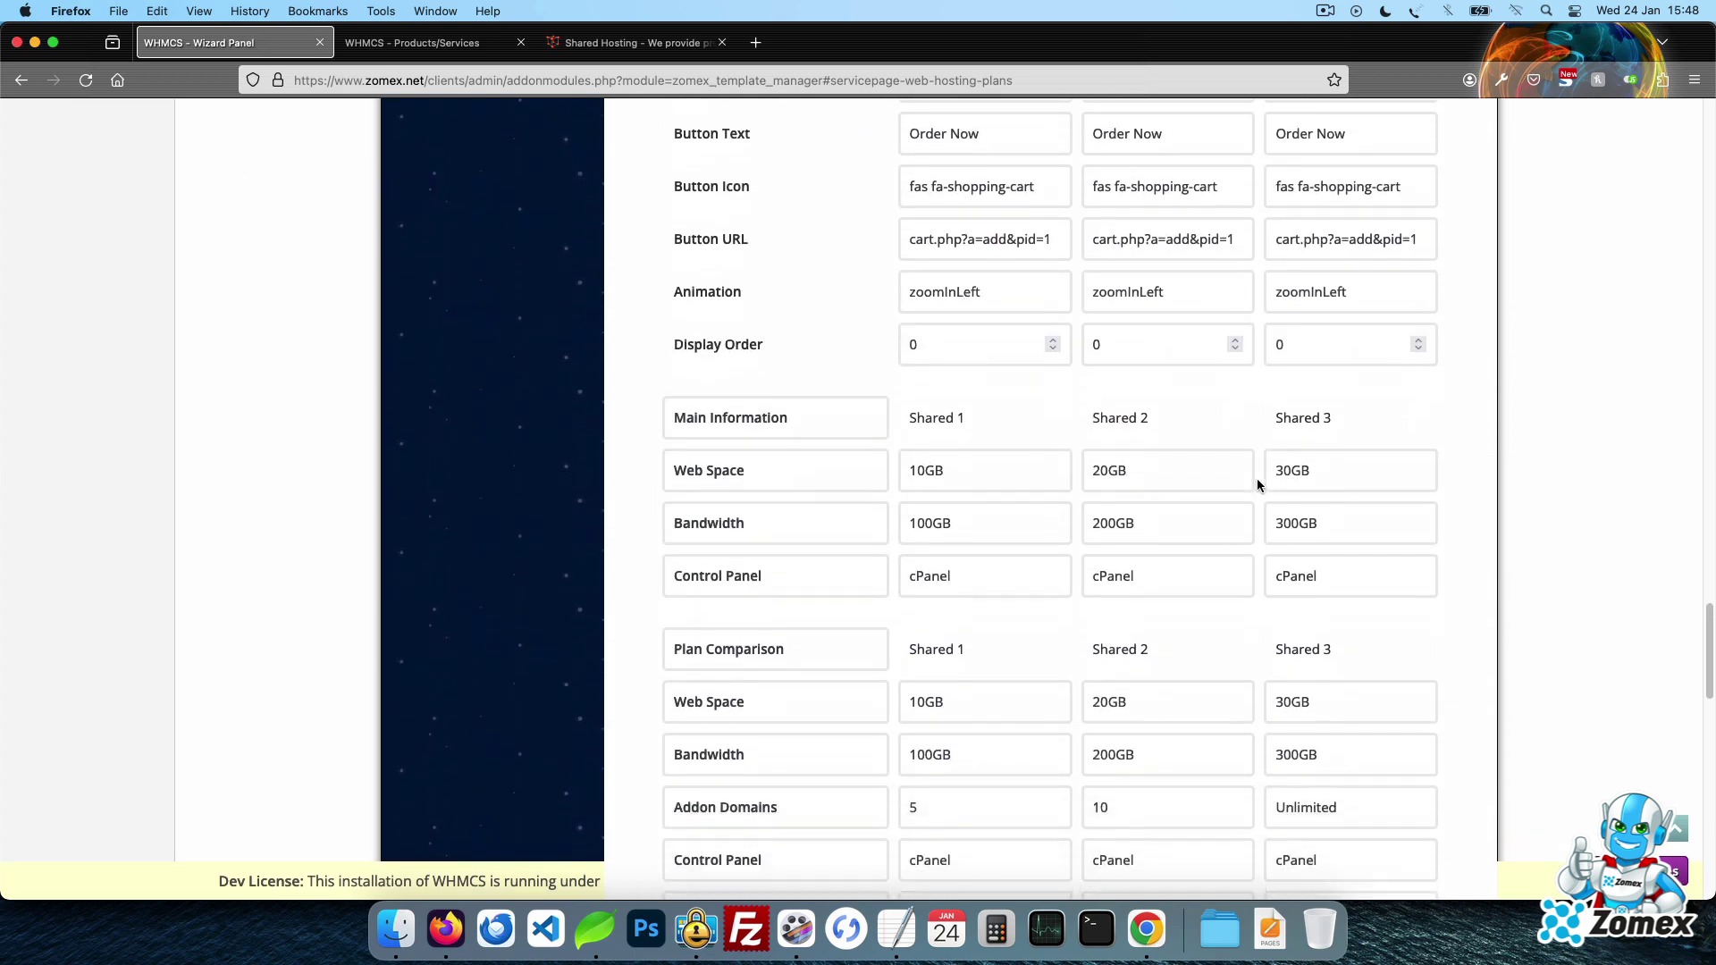
{"action": "triple_click", "coordinate": [1034, 470]}
{"action": "type", "text": "1"}
{"action": "key", "text": "super+a"}
{"action": "key", "text": "super+c"}
{"action": "left_click", "coordinate": [1004, 698]}
{"action": "key", "text": "super+a"}
{"action": "key", "text": "super+v"}
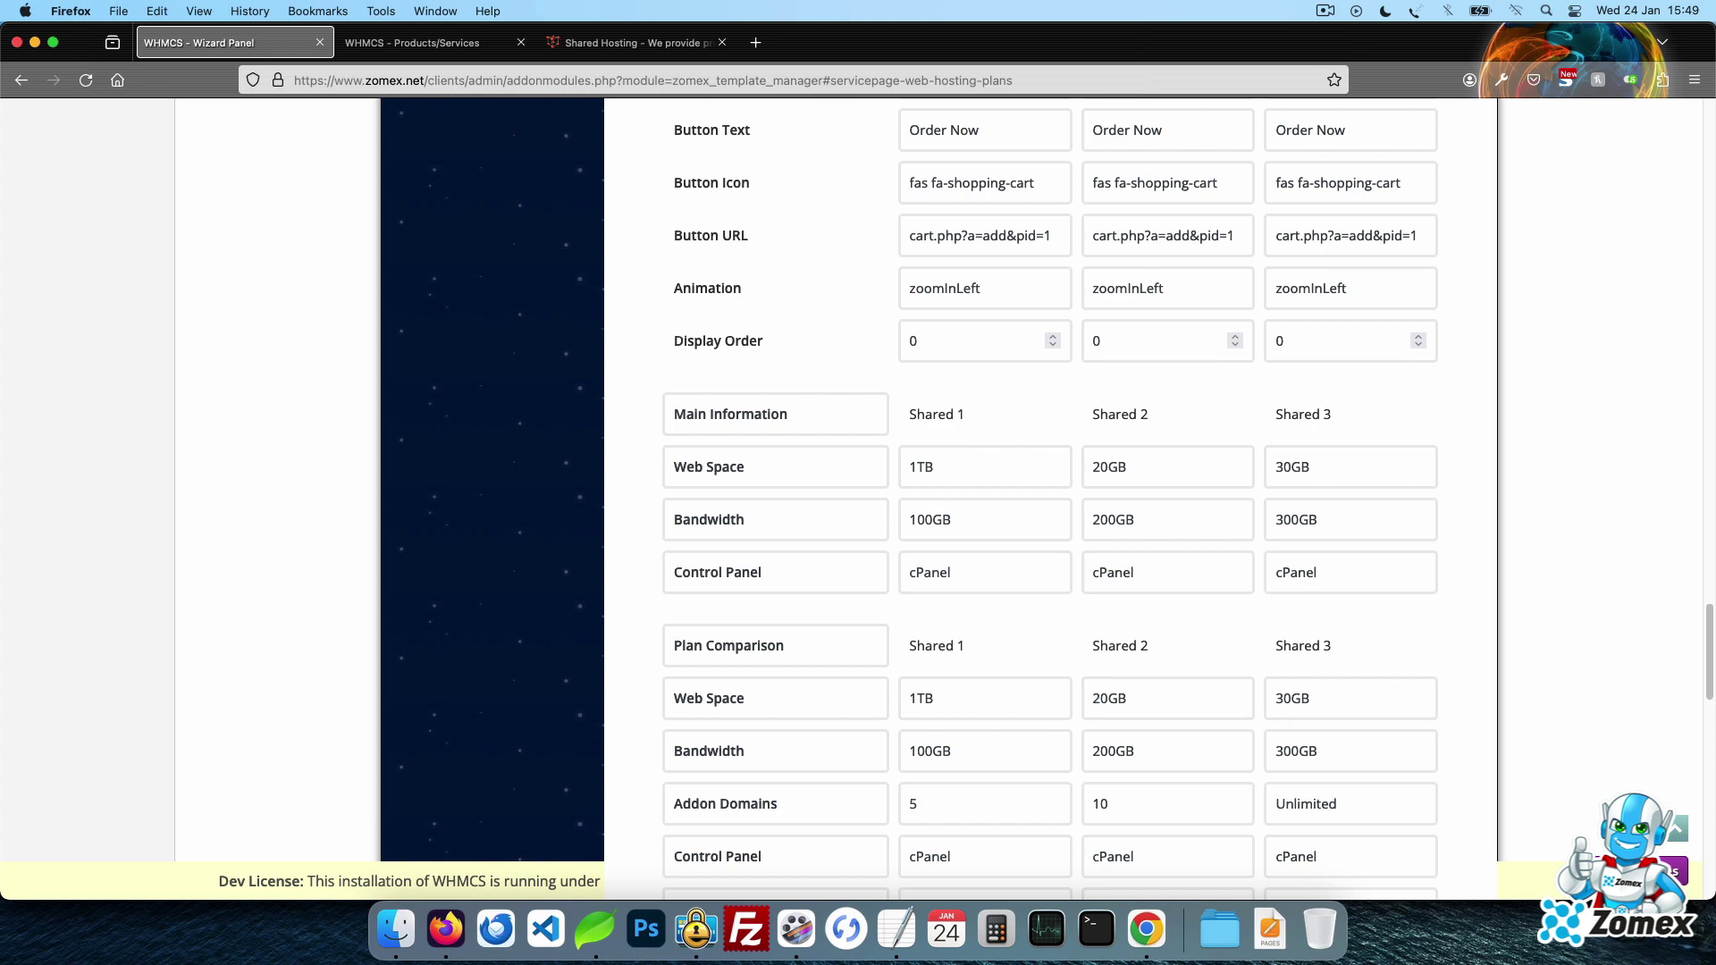
{"action": "left_click_drag", "start_coordinate": [925, 519], "coordinate": [951, 519]}
{"action": "type", "text": "TB"}
{"action": "key", "text": "super+a"}
{"action": "key", "text": "super+c"}
{"action": "left_click", "coordinate": [967, 755]}
{"action": "key", "text": "super+a"}
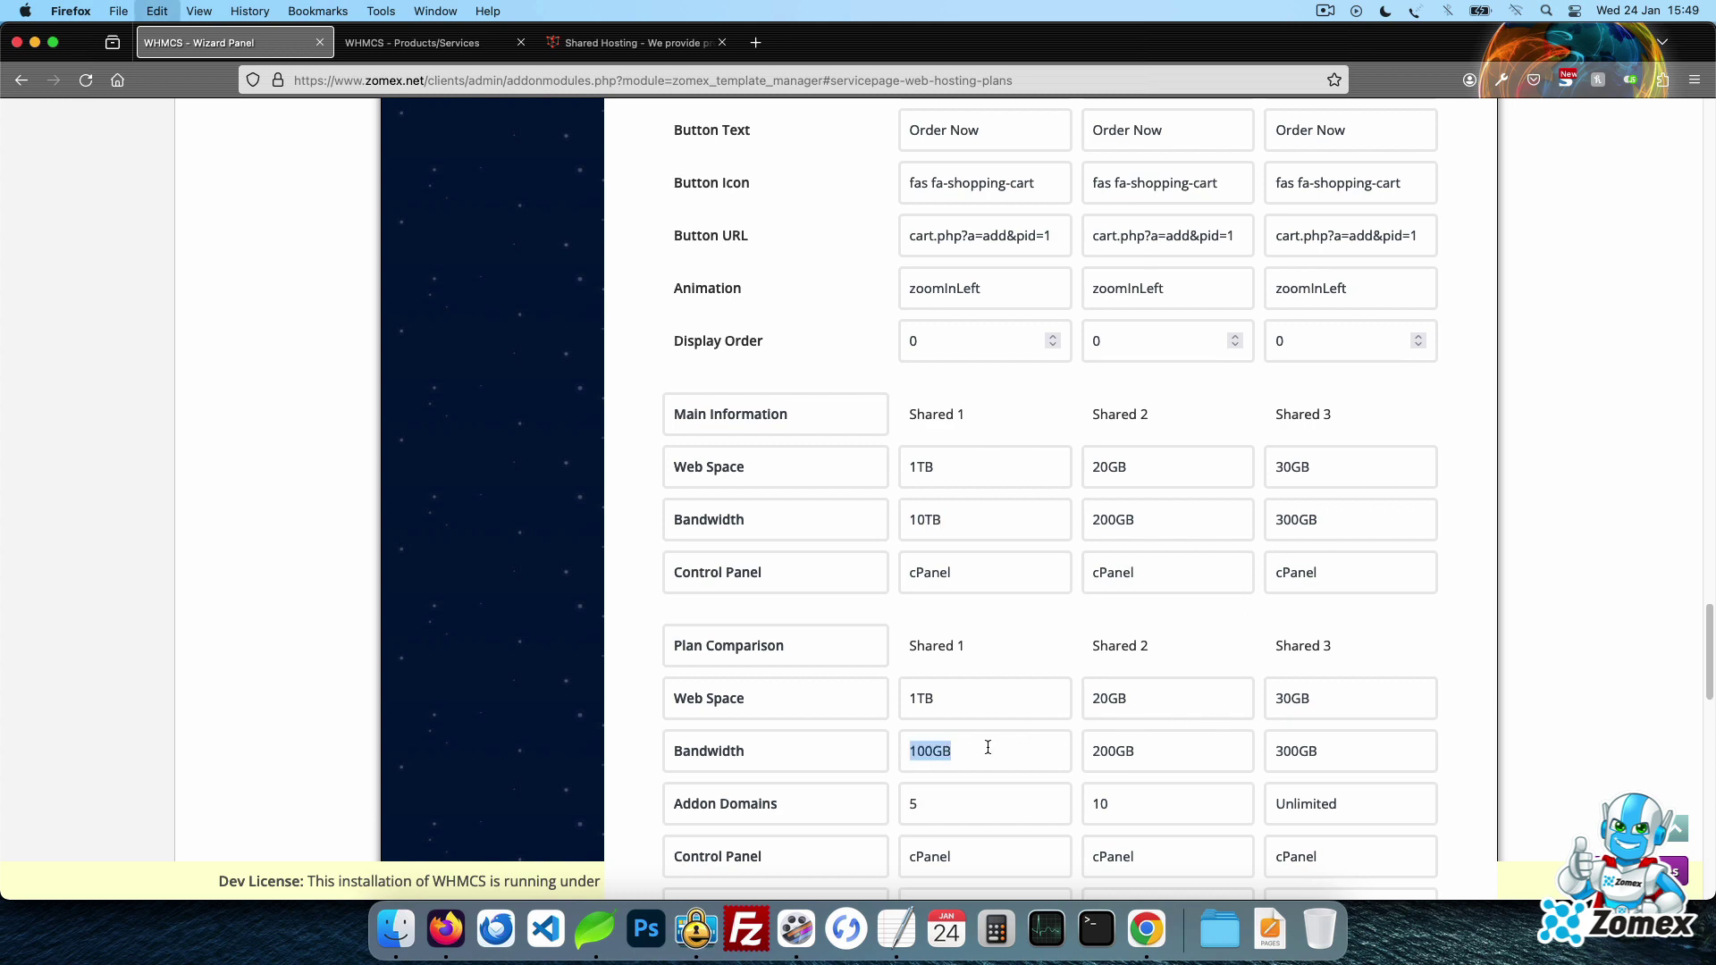
{"action": "key", "text": "super+v"}
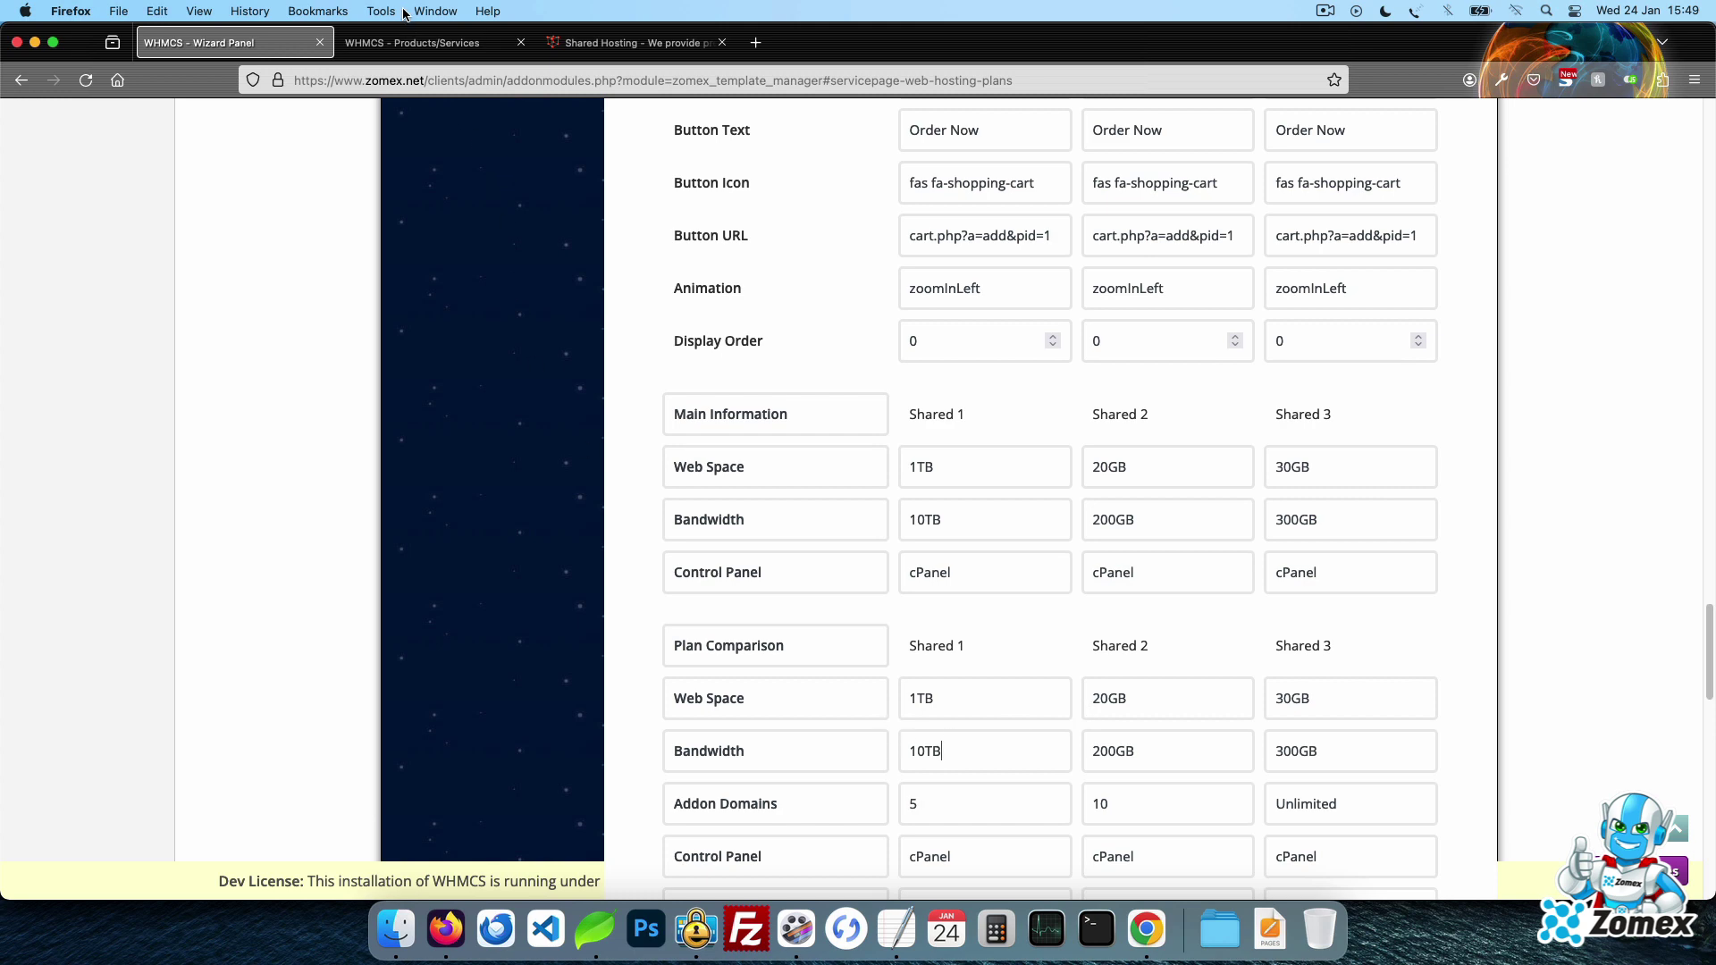
- Use the cPanel 1 direct shopping cart link as the plan's button URL and save
{"action": "left_click", "coordinate": [406, 42]}
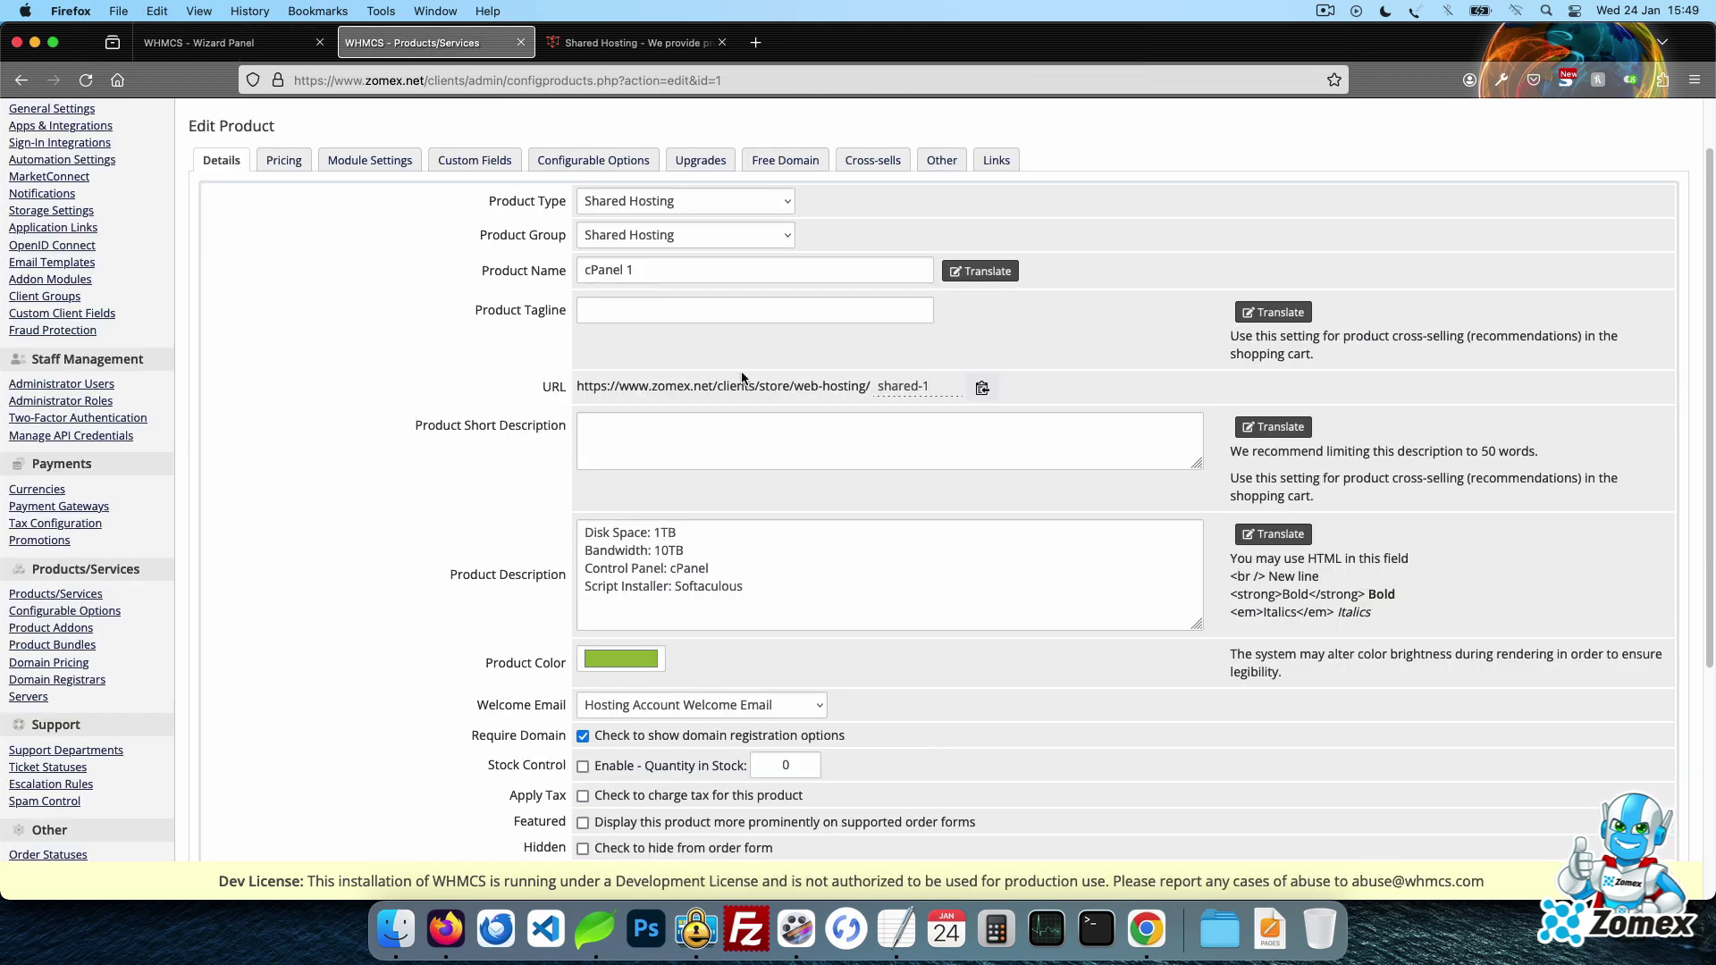
{"action": "left_click", "coordinate": [997, 165]}
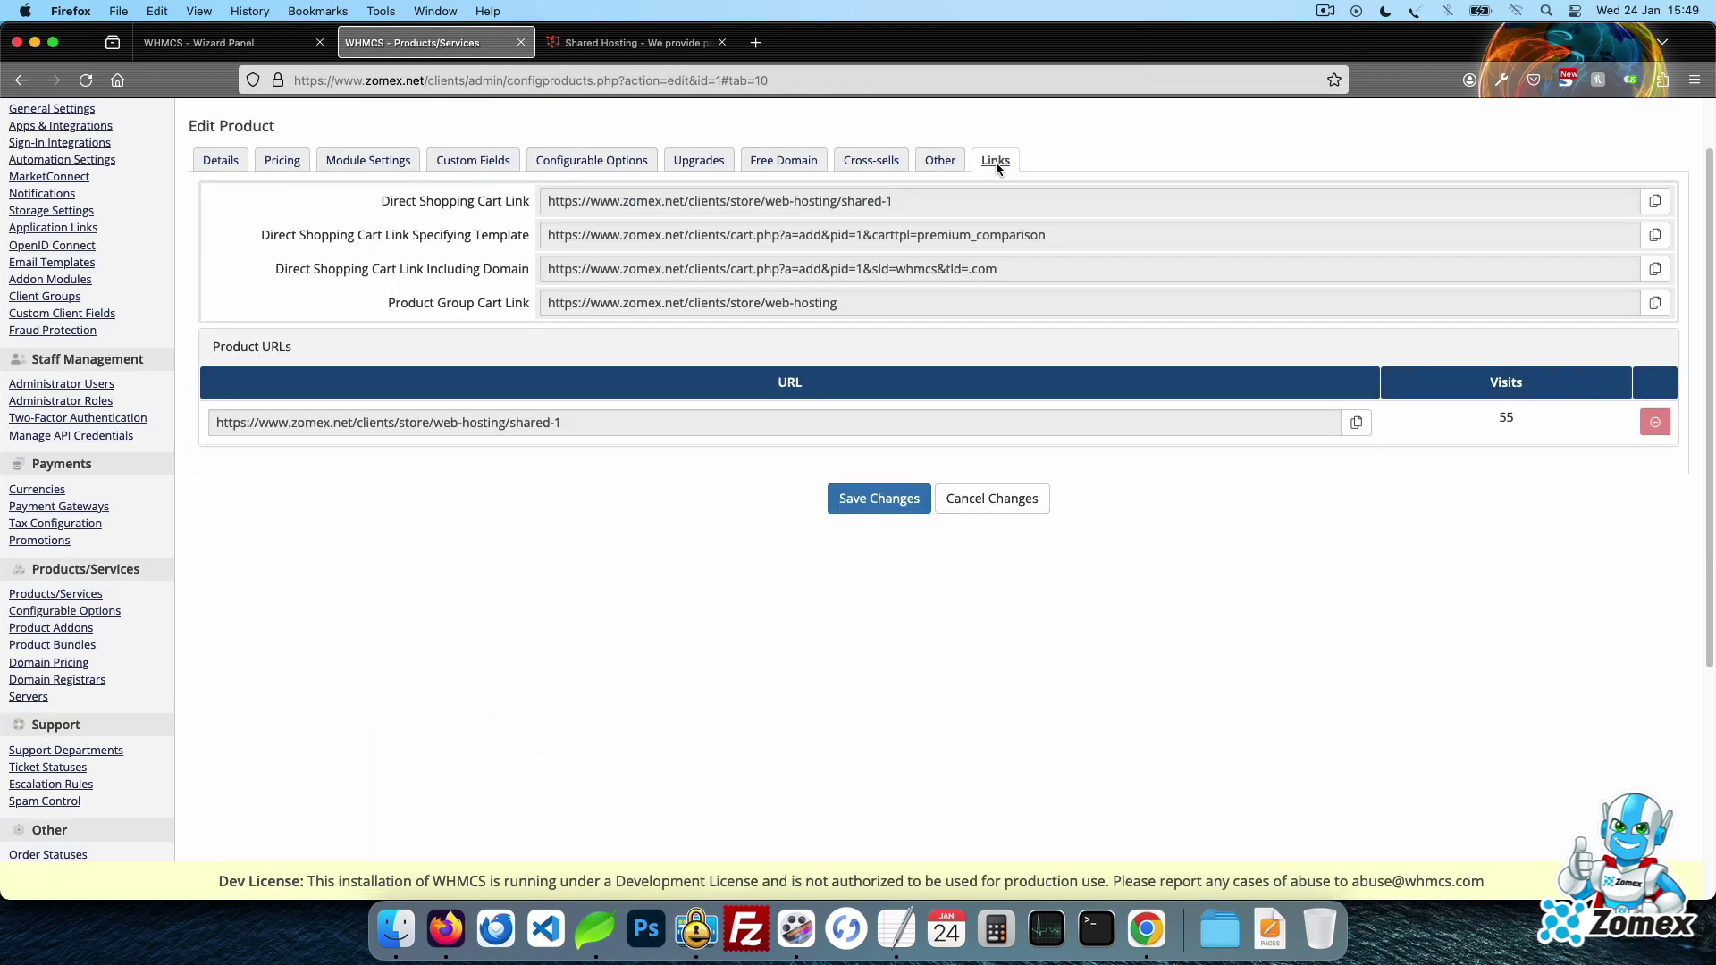
{"action": "left_click", "coordinate": [1656, 202]}
{"action": "left_click", "coordinate": [224, 42]}
{"action": "triple_click", "coordinate": [991, 243]}
{"action": "key", "text": "super+v"}
{"action": "left_click", "coordinate": [1680, 832]}
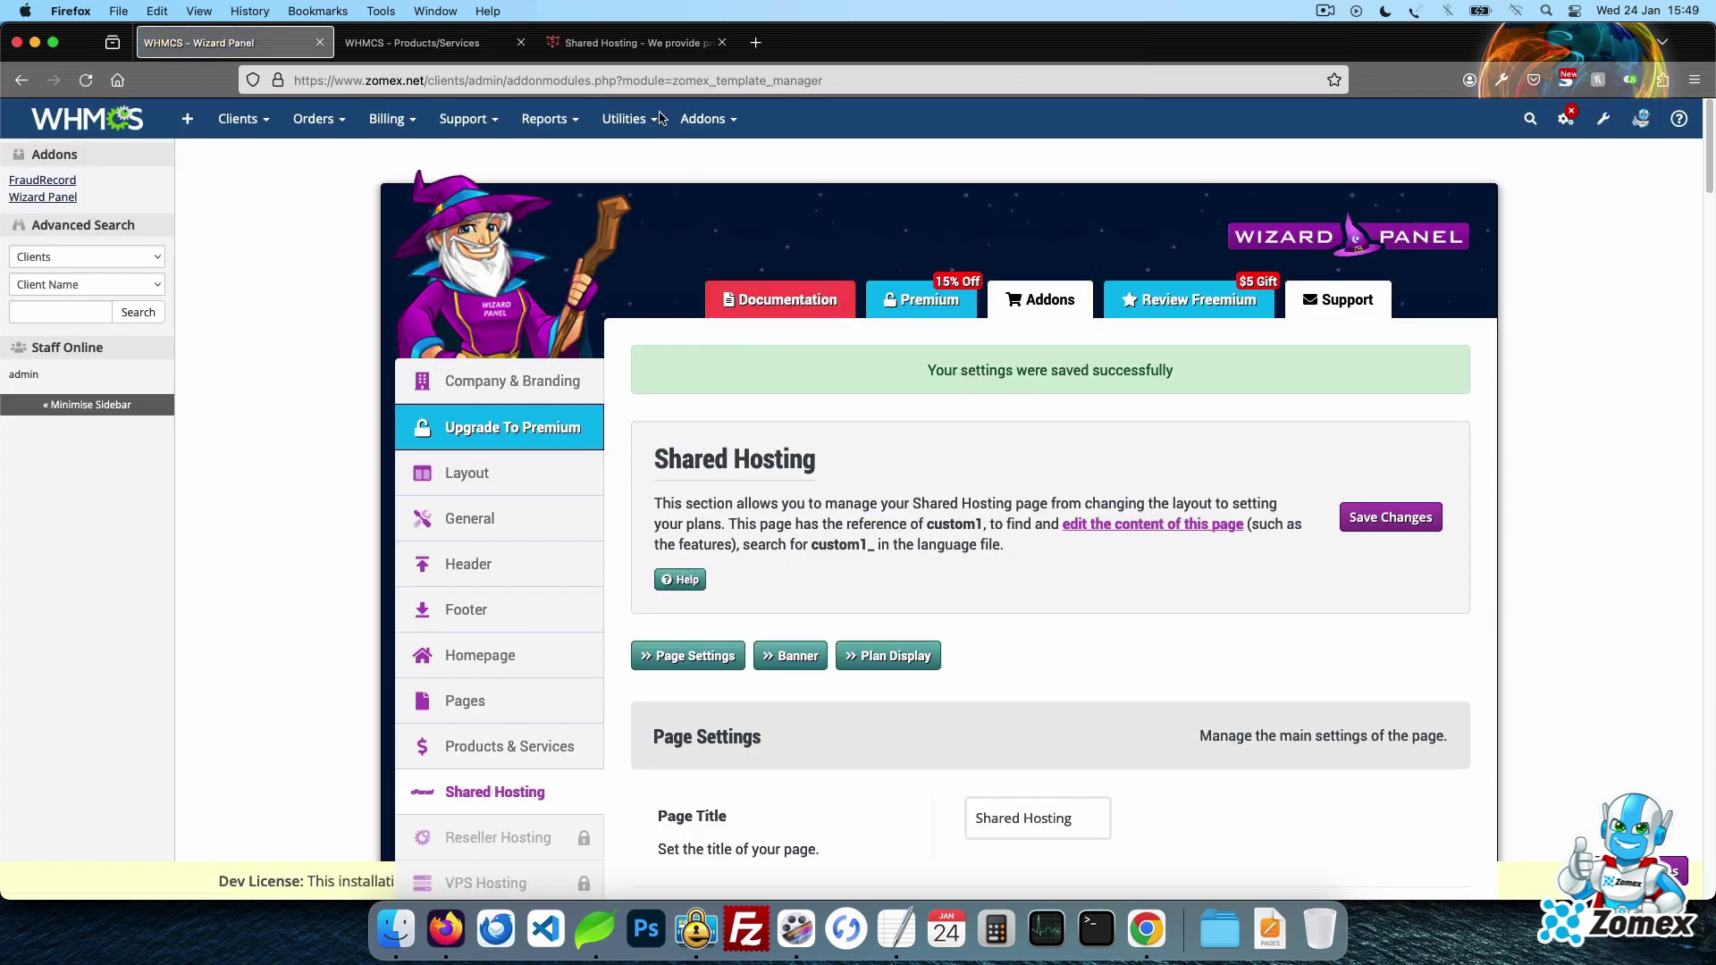
{"action": "left_click", "coordinate": [640, 43]}
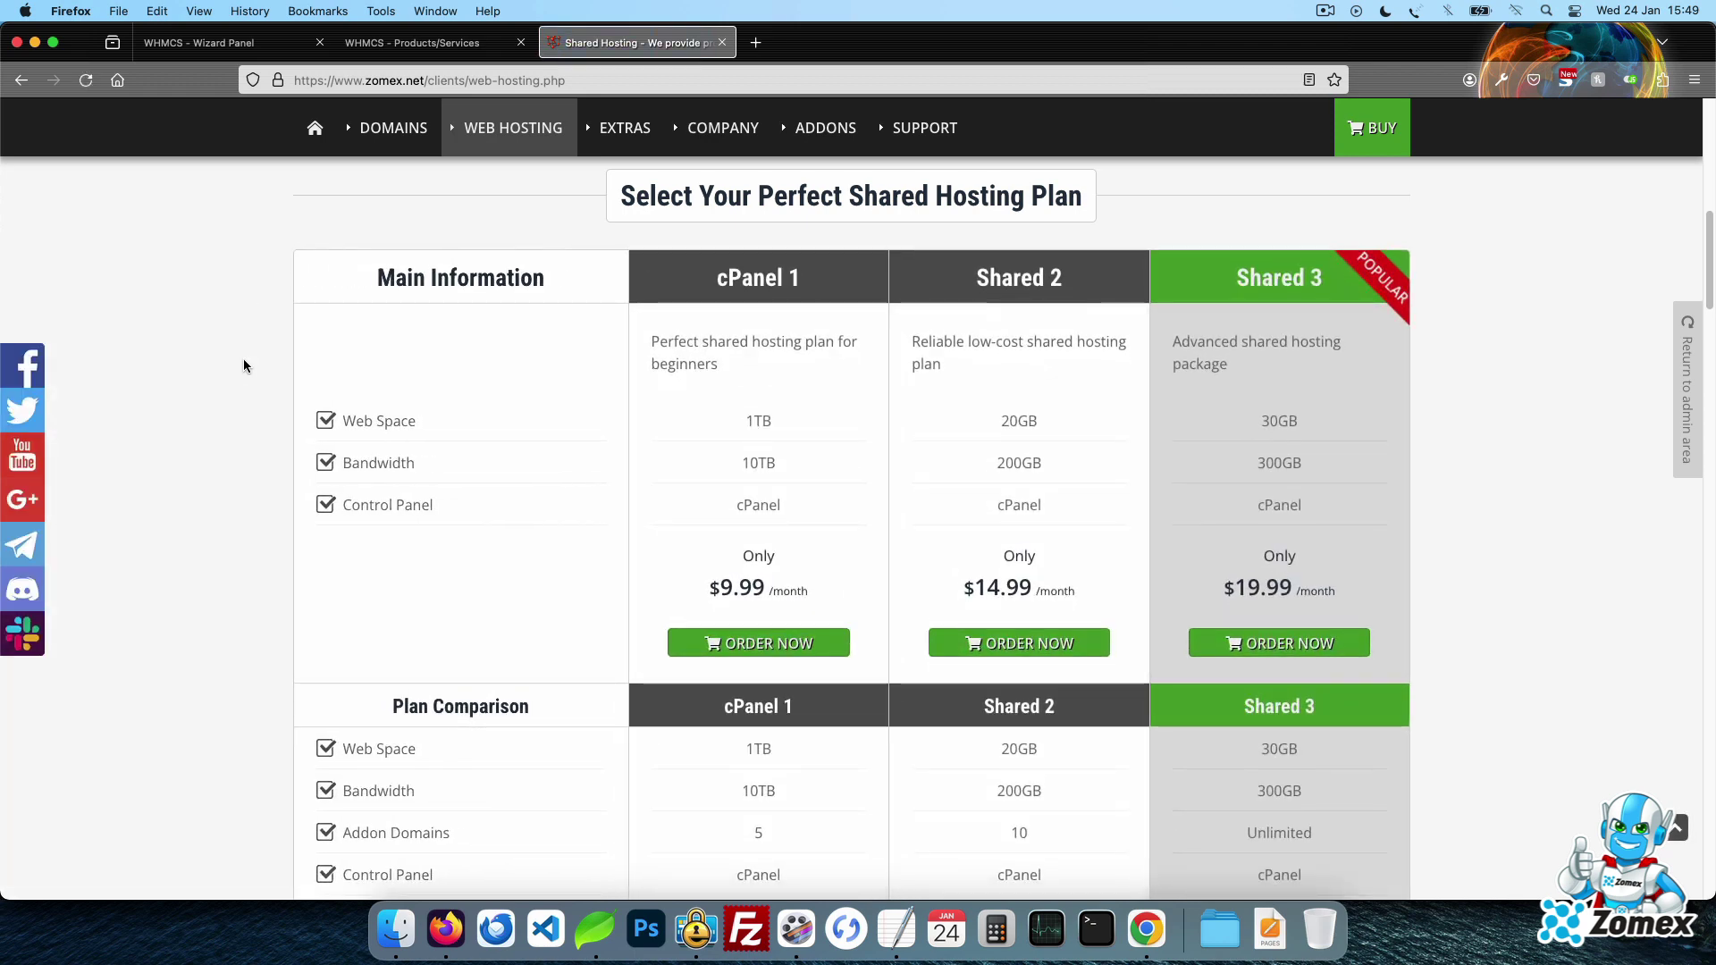
- Order the cPanel 1 plan with an existing .com domain and continue past configuration
{"action": "left_click", "coordinate": [774, 636]}
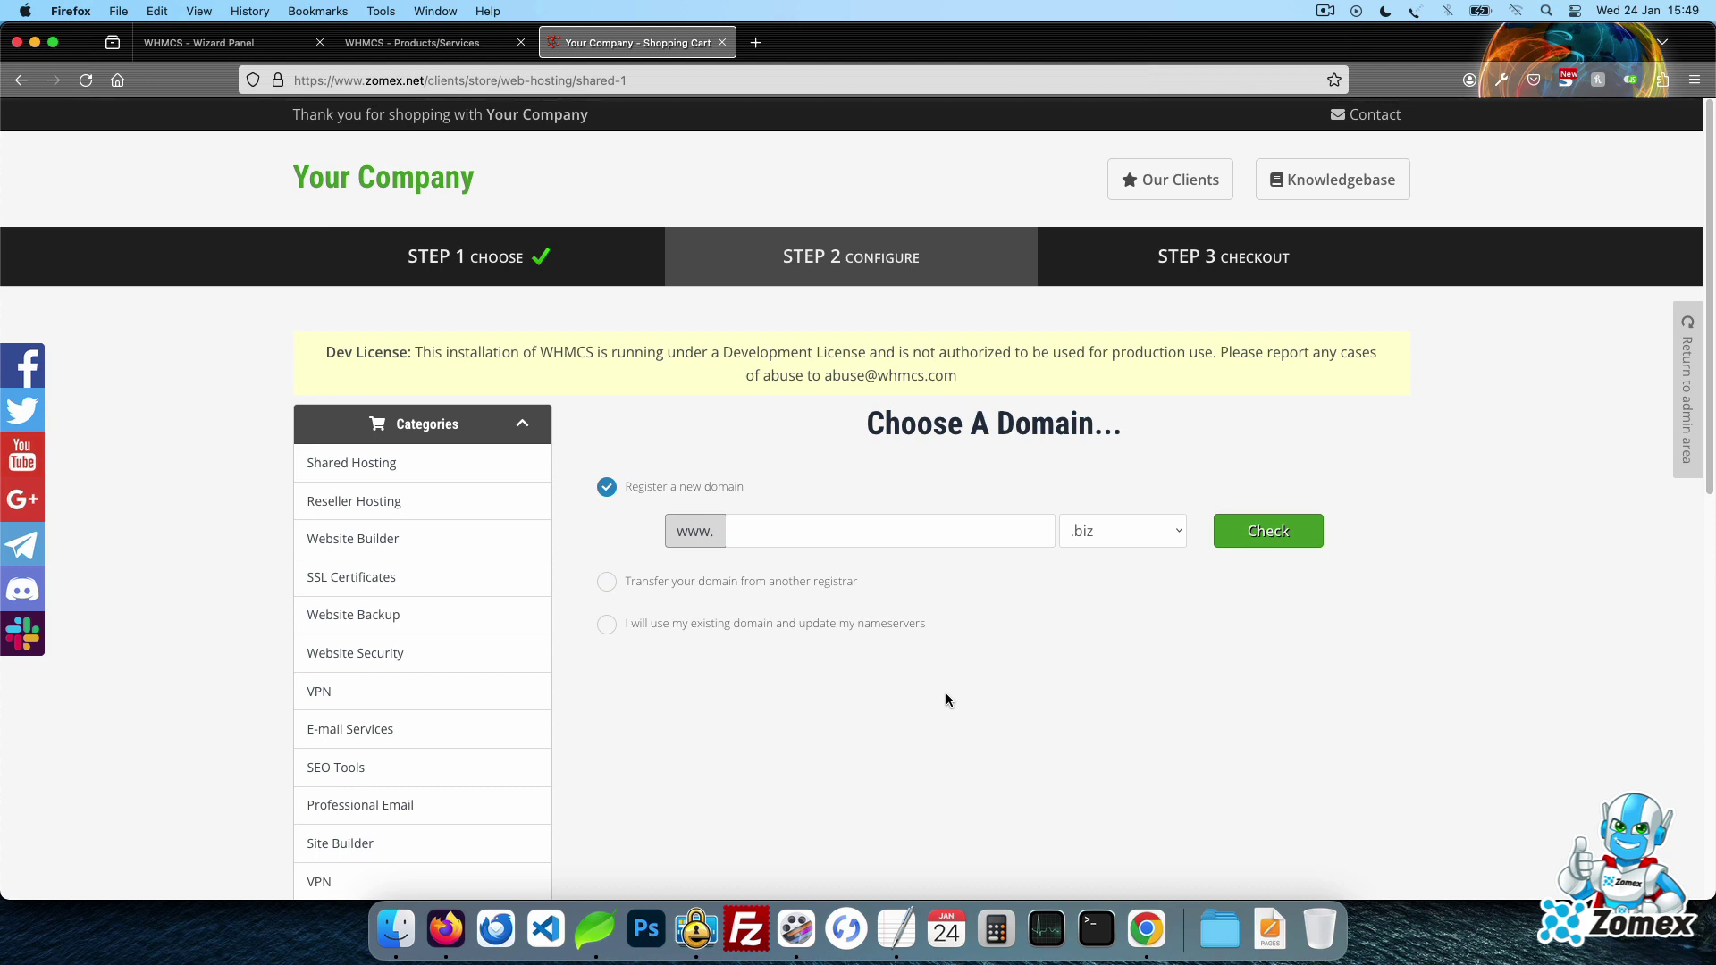
{"action": "left_click", "coordinate": [860, 623]}
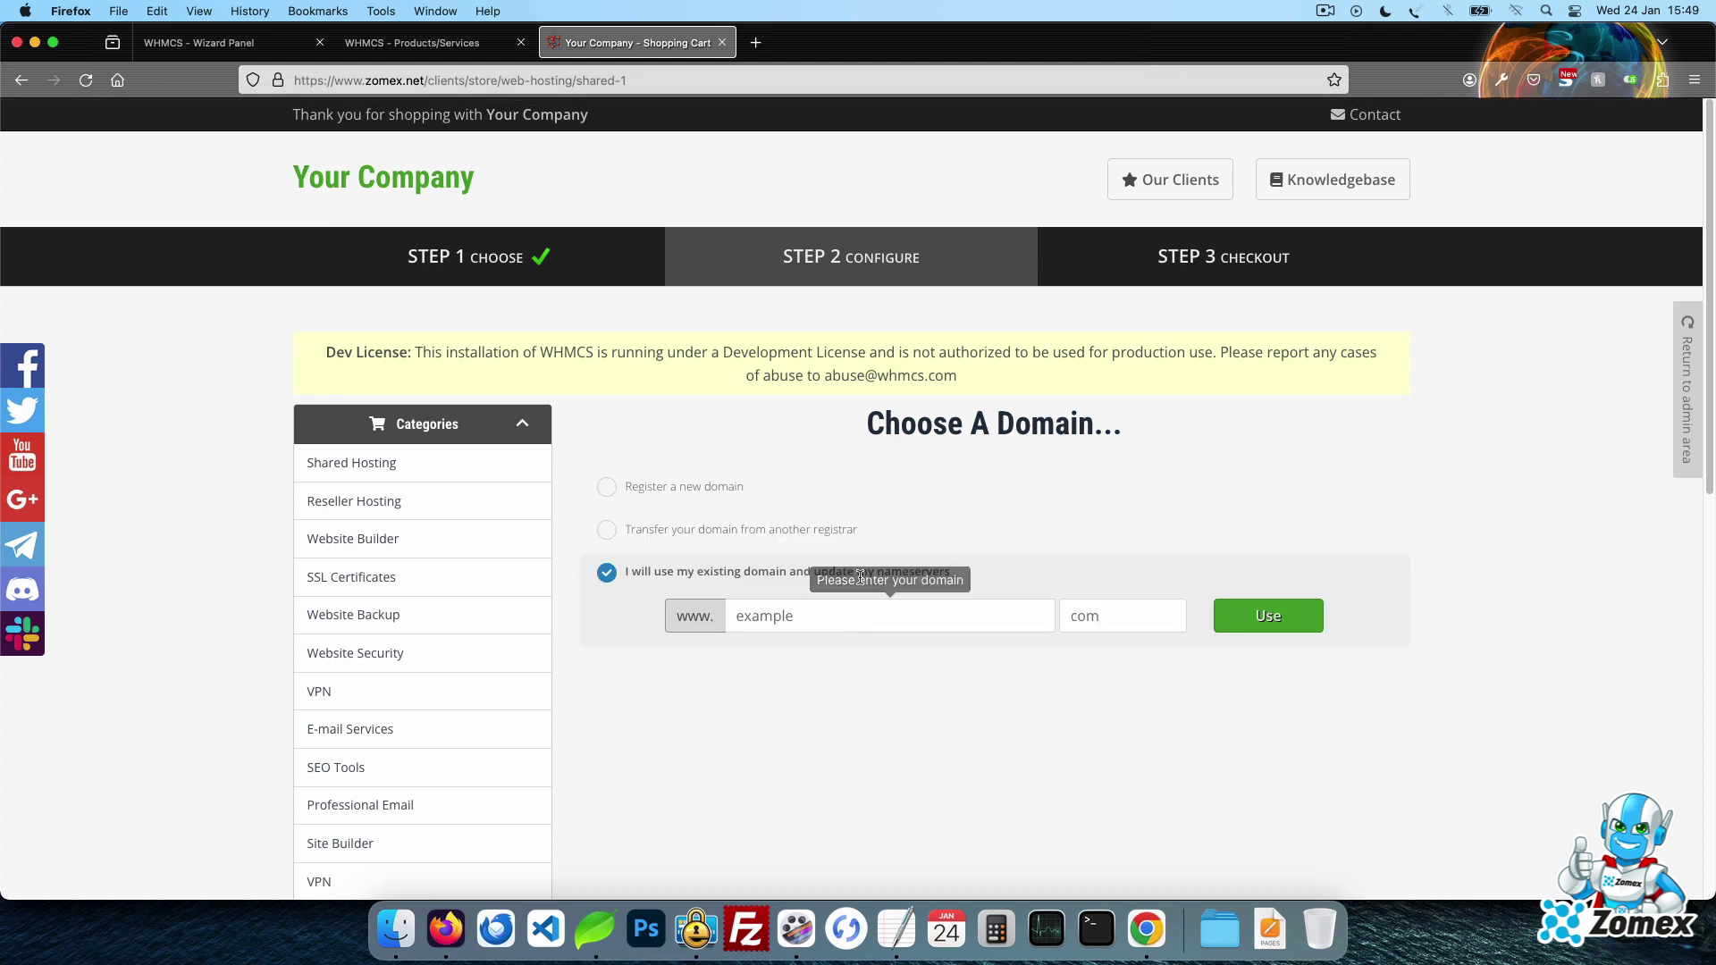
{"action": "type", "text": "fhufurfhurfhu"}
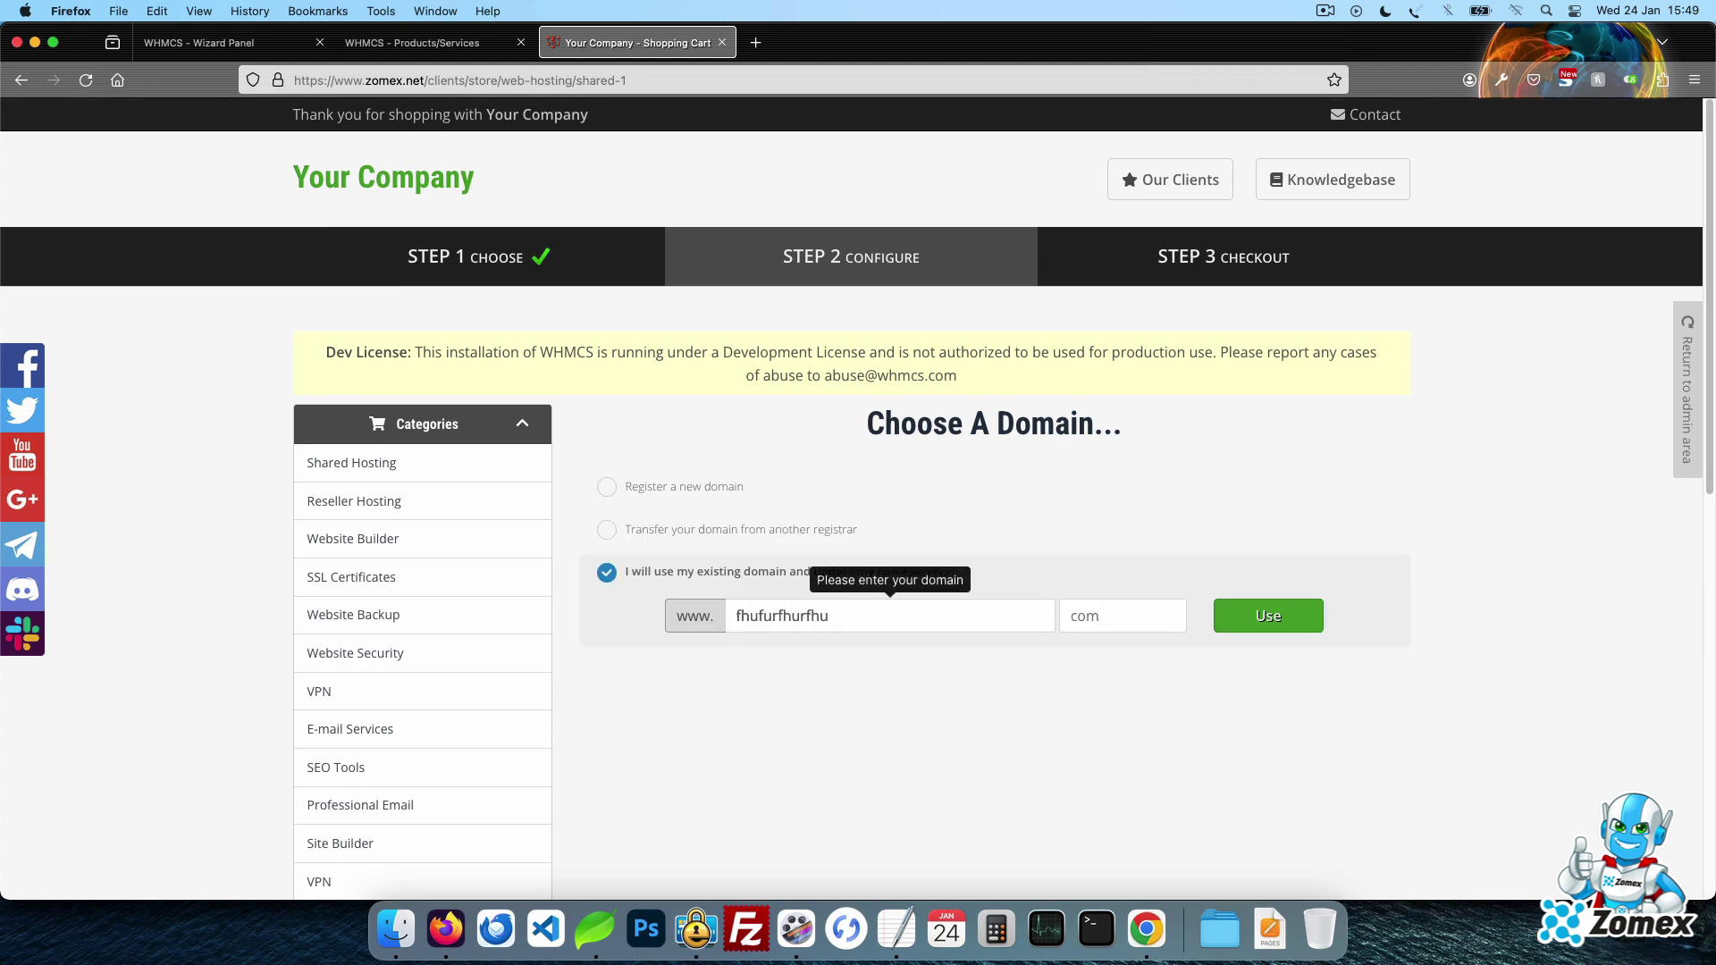
{"action": "key", "text": "Tab"}
{"action": "type", "text": "com"}
{"action": "key", "text": "Return"}
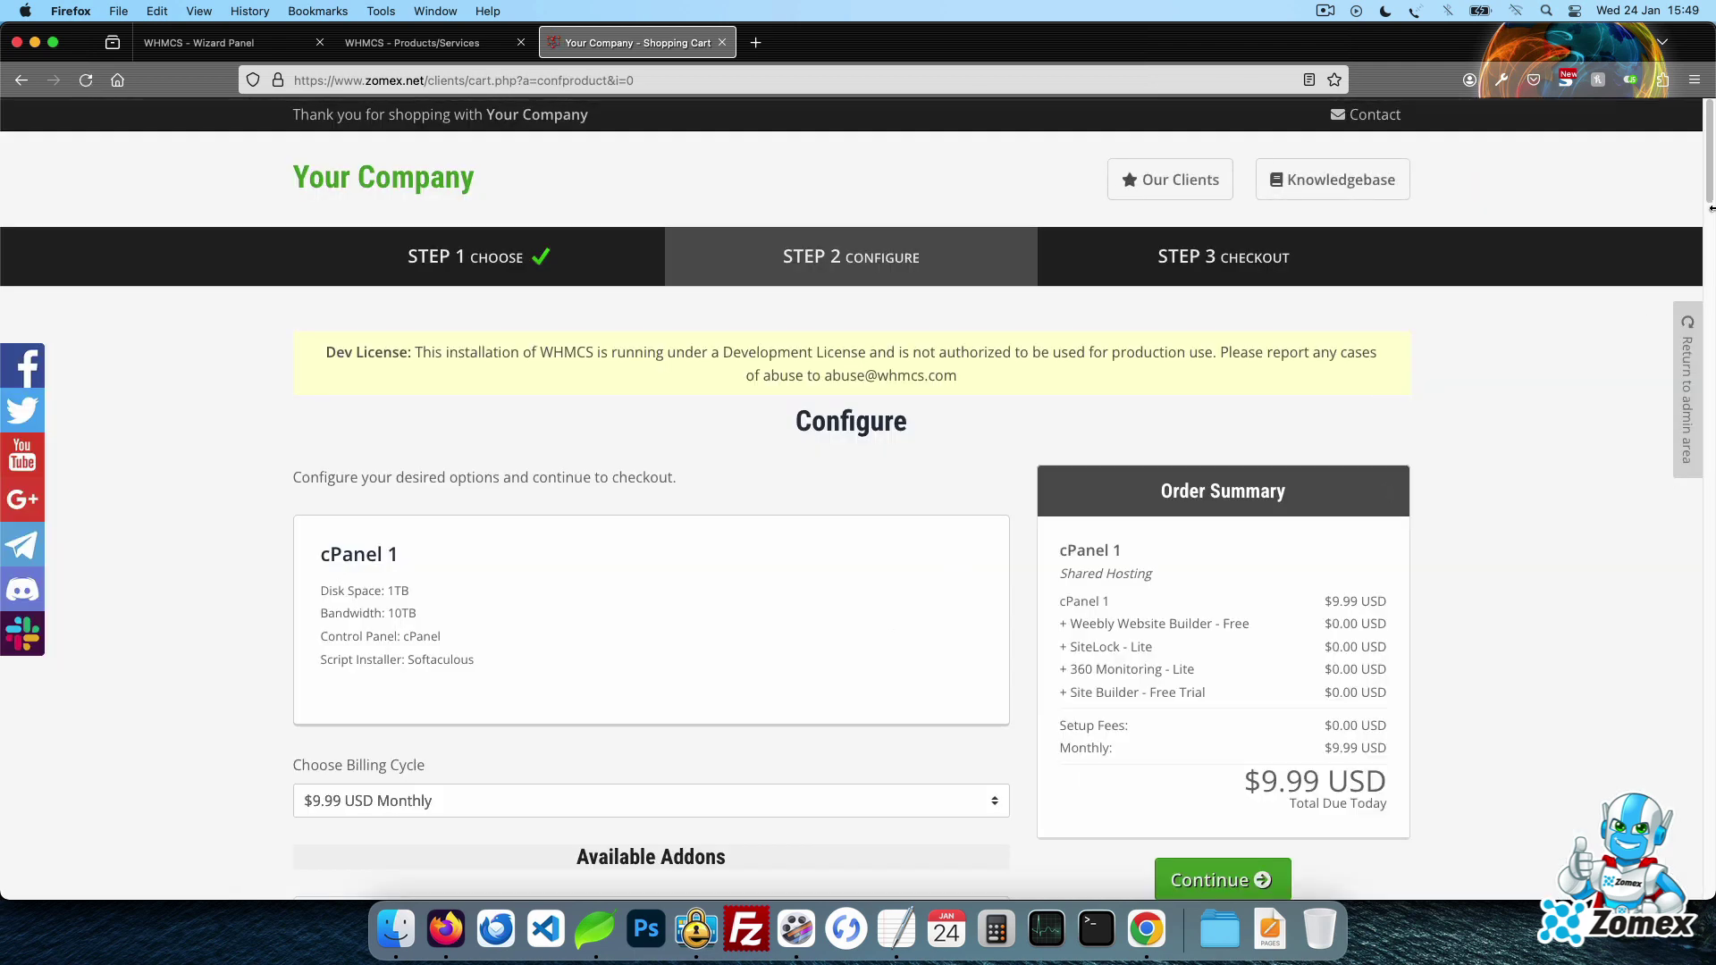
{"action": "left_click_drag", "start_coordinate": [1708, 202], "coordinate": [1708, 219]}
{"action": "scroll", "coordinate": [1708, 219], "scroll_direction": "down", "scroll_amount": 4}
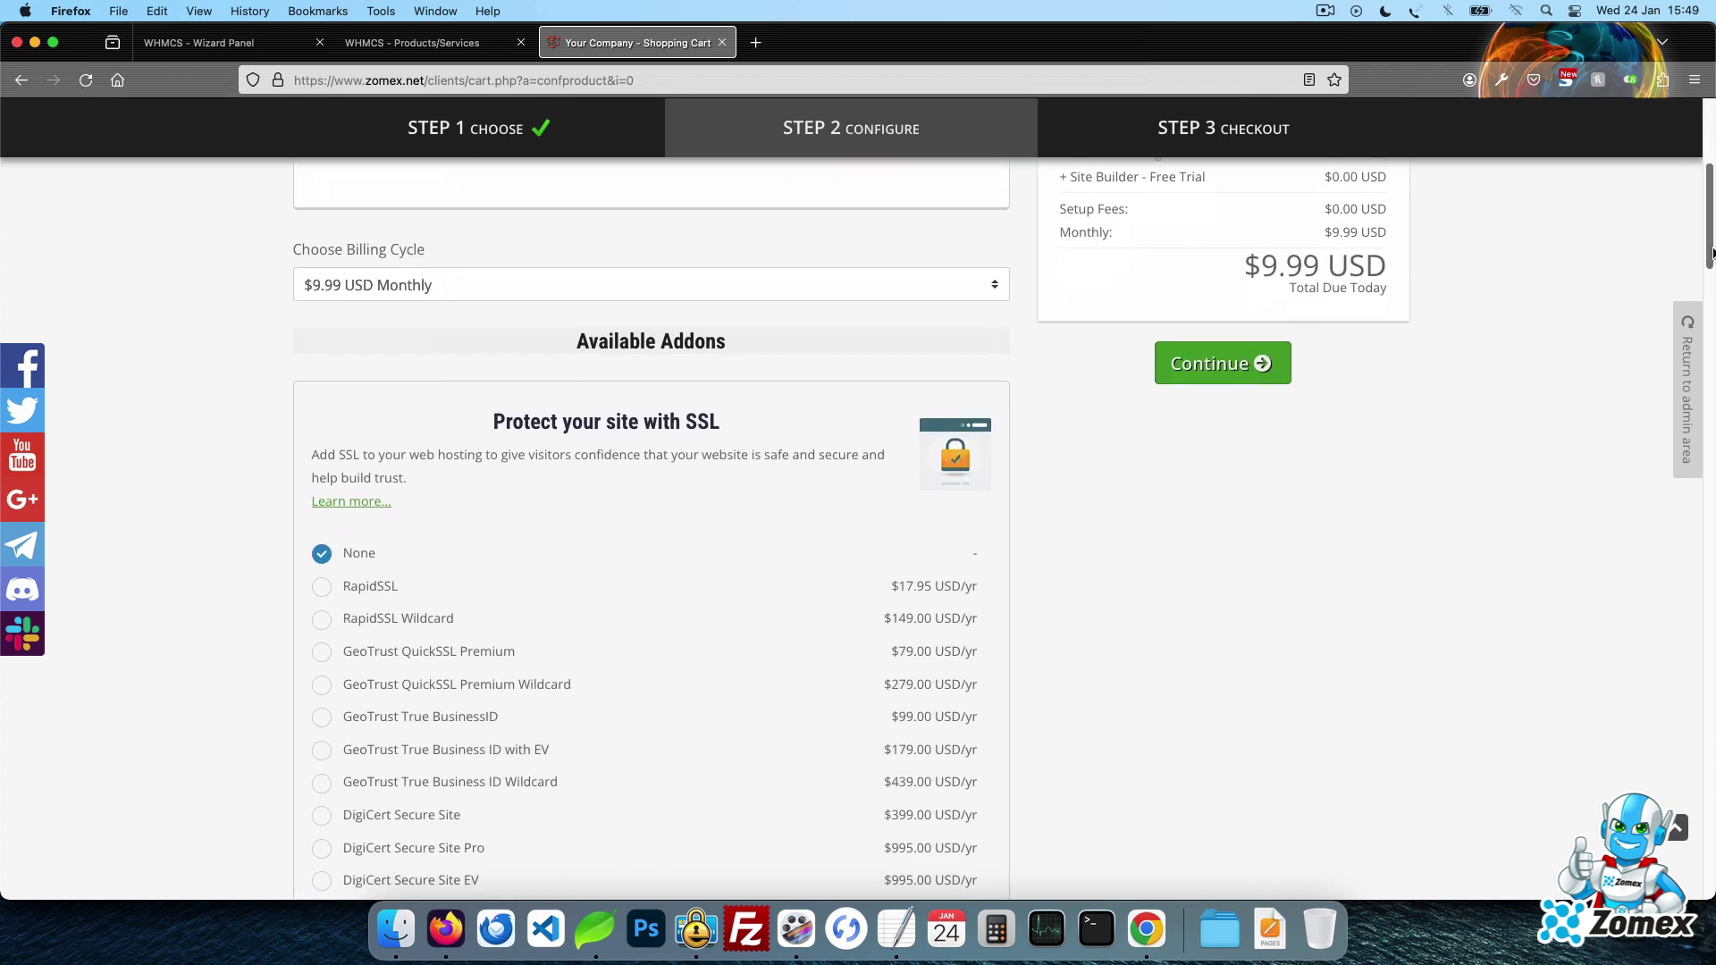
{"action": "left_click", "coordinate": [1223, 360]}
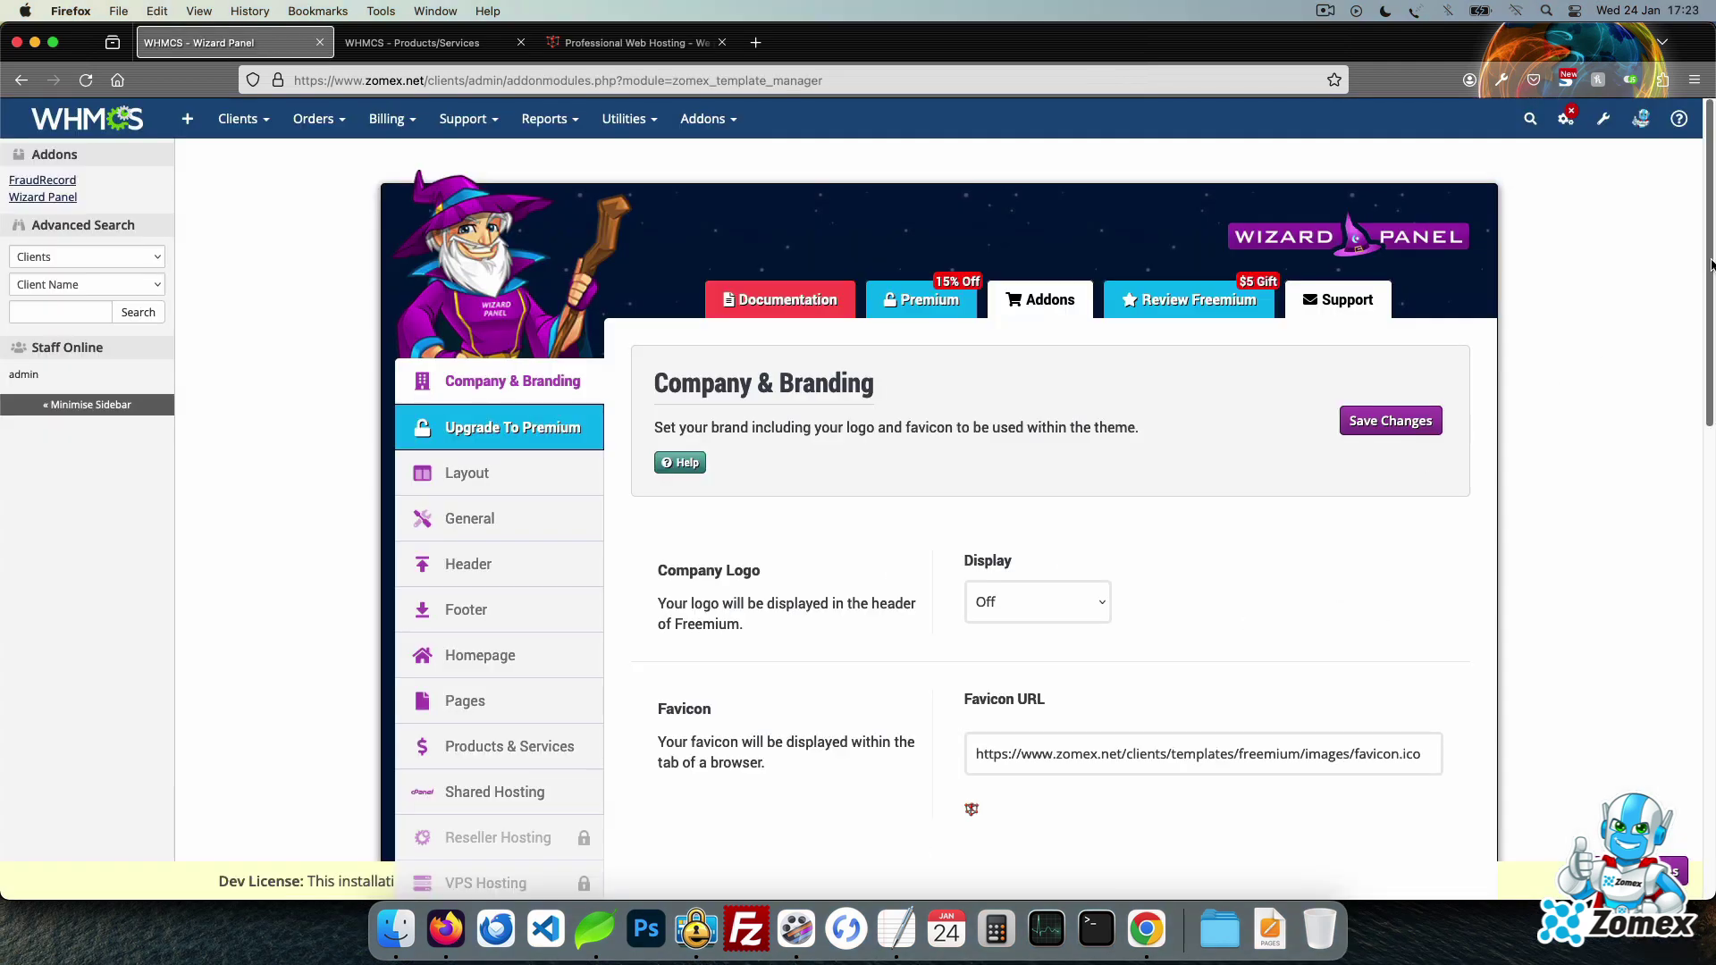
- Look through the Game Servers, Reseller Hosting and Cloud Hosting page settings
{"action": "scroll", "coordinate": [1079, 440], "scroll_direction": "down", "scroll_amount": 5}
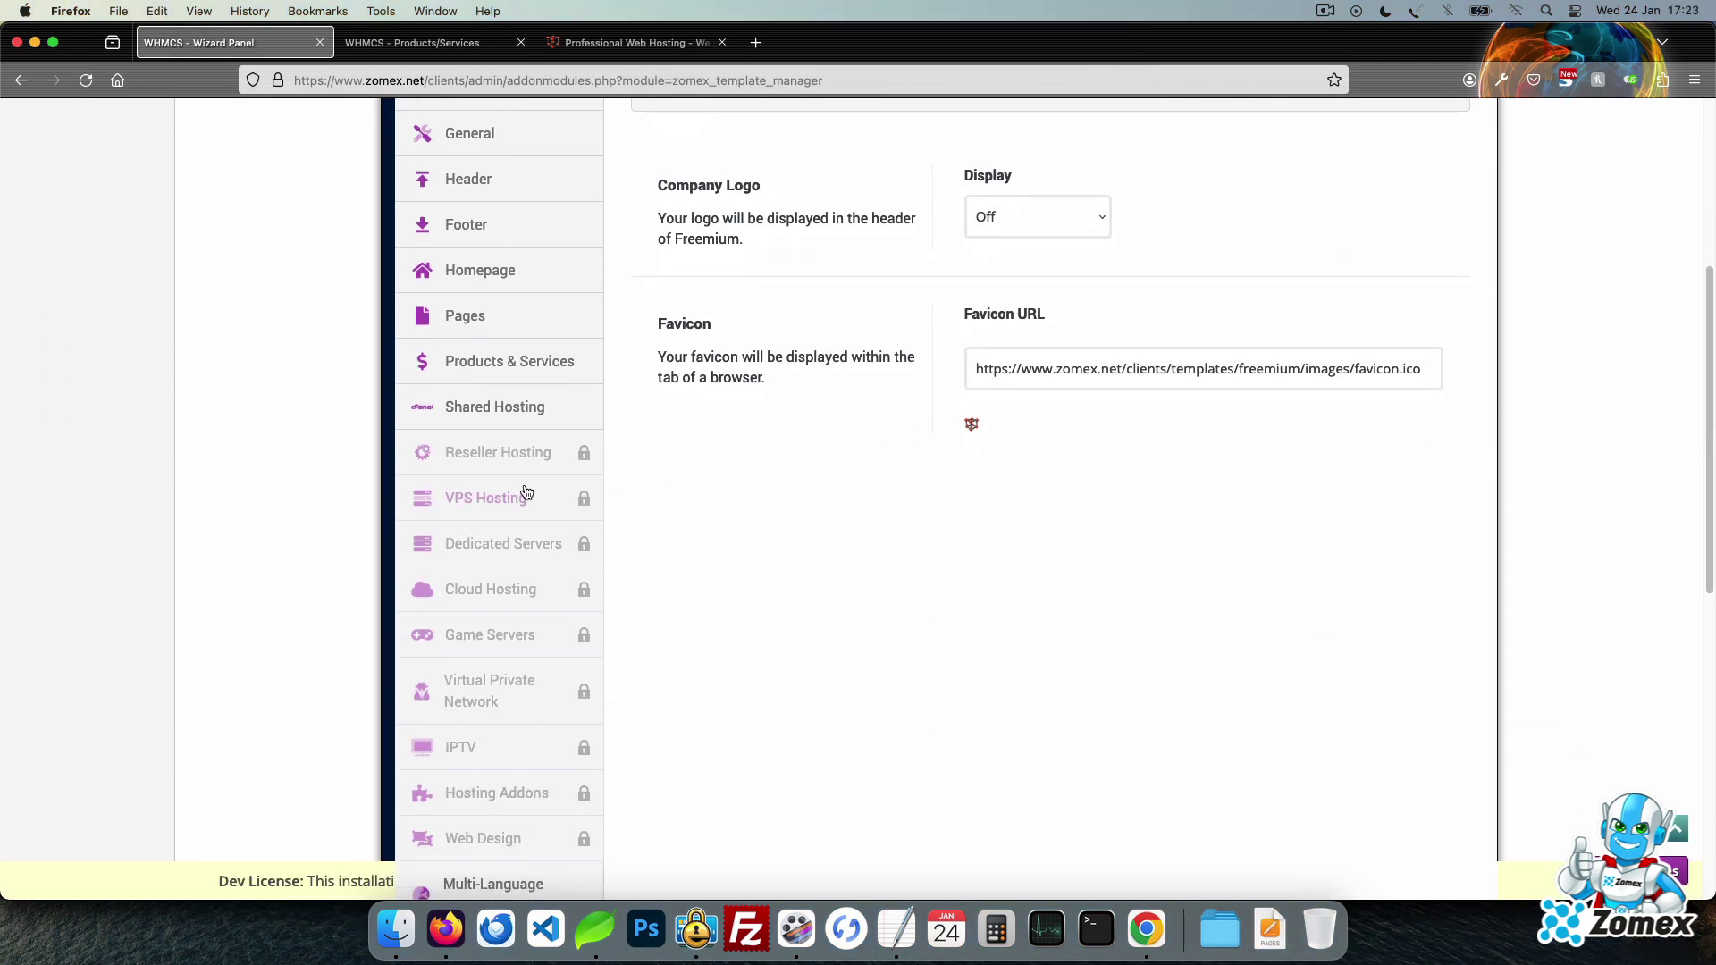
{"action": "left_click", "coordinate": [526, 493]}
{"action": "left_click", "coordinate": [516, 630]}
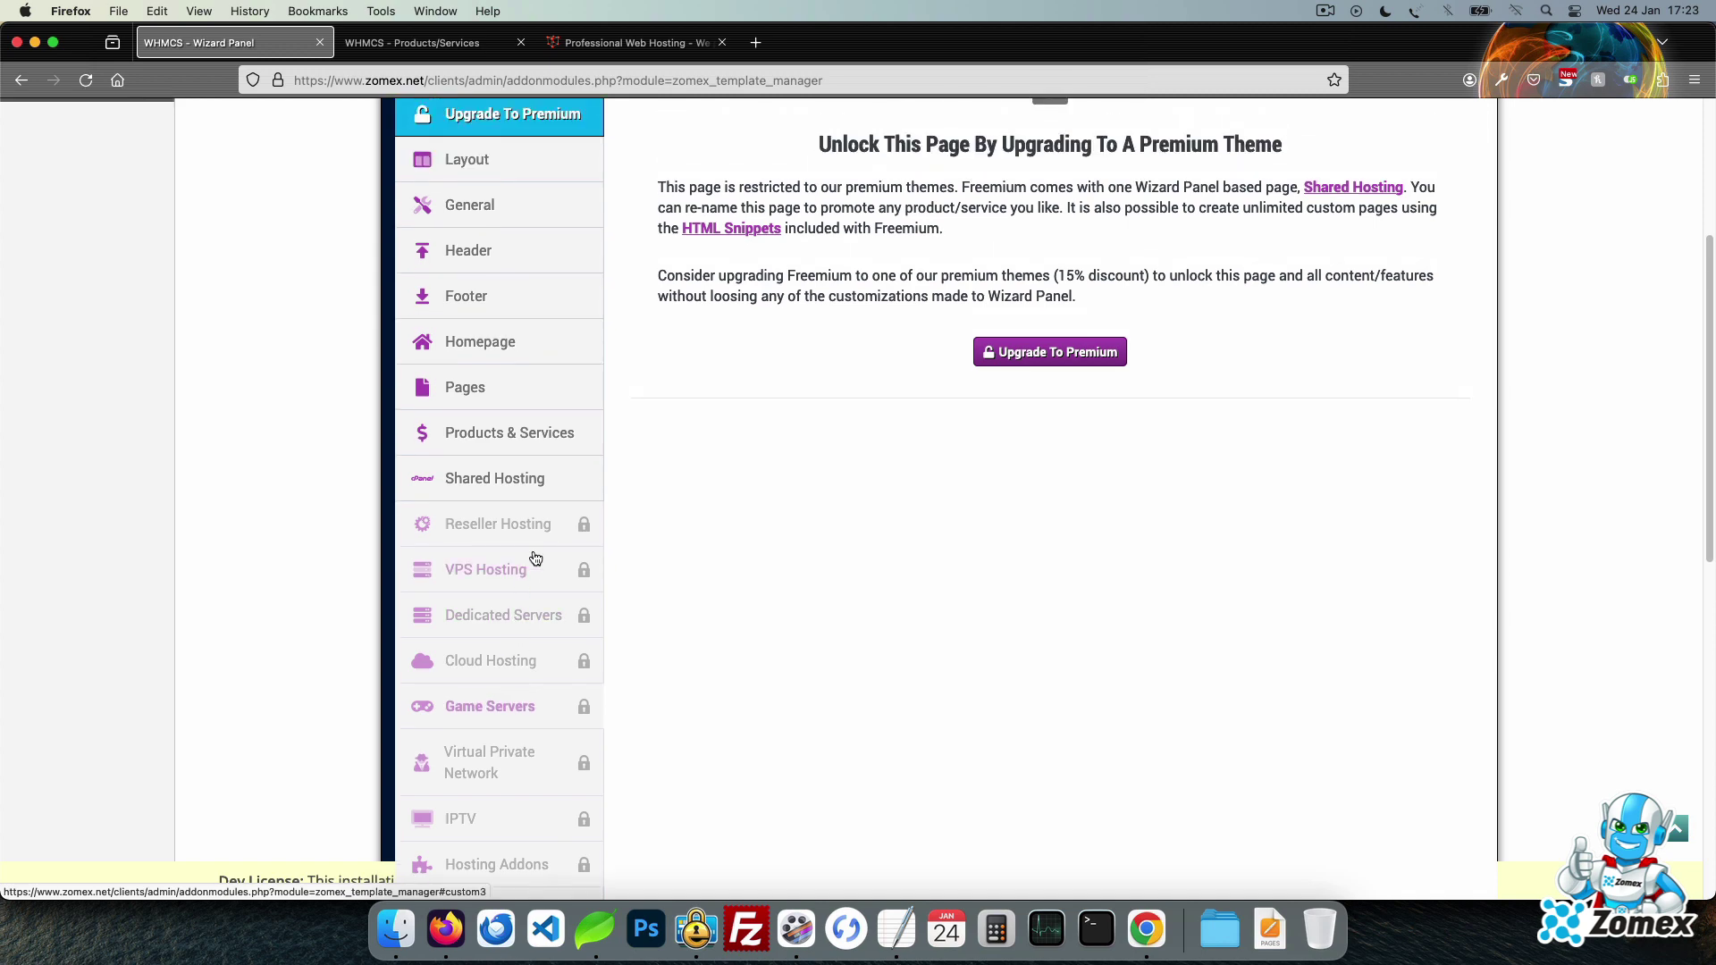
{"action": "left_click", "coordinate": [537, 543]}
{"action": "left_click", "coordinate": [526, 659]}
{"action": "scroll", "coordinate": [688, 585], "scroll_direction": "down", "scroll_amount": 10}
- Set Upgrade To Premium Display to Off in the Wizard Panel's own settings
{"action": "left_click", "coordinate": [563, 458]}
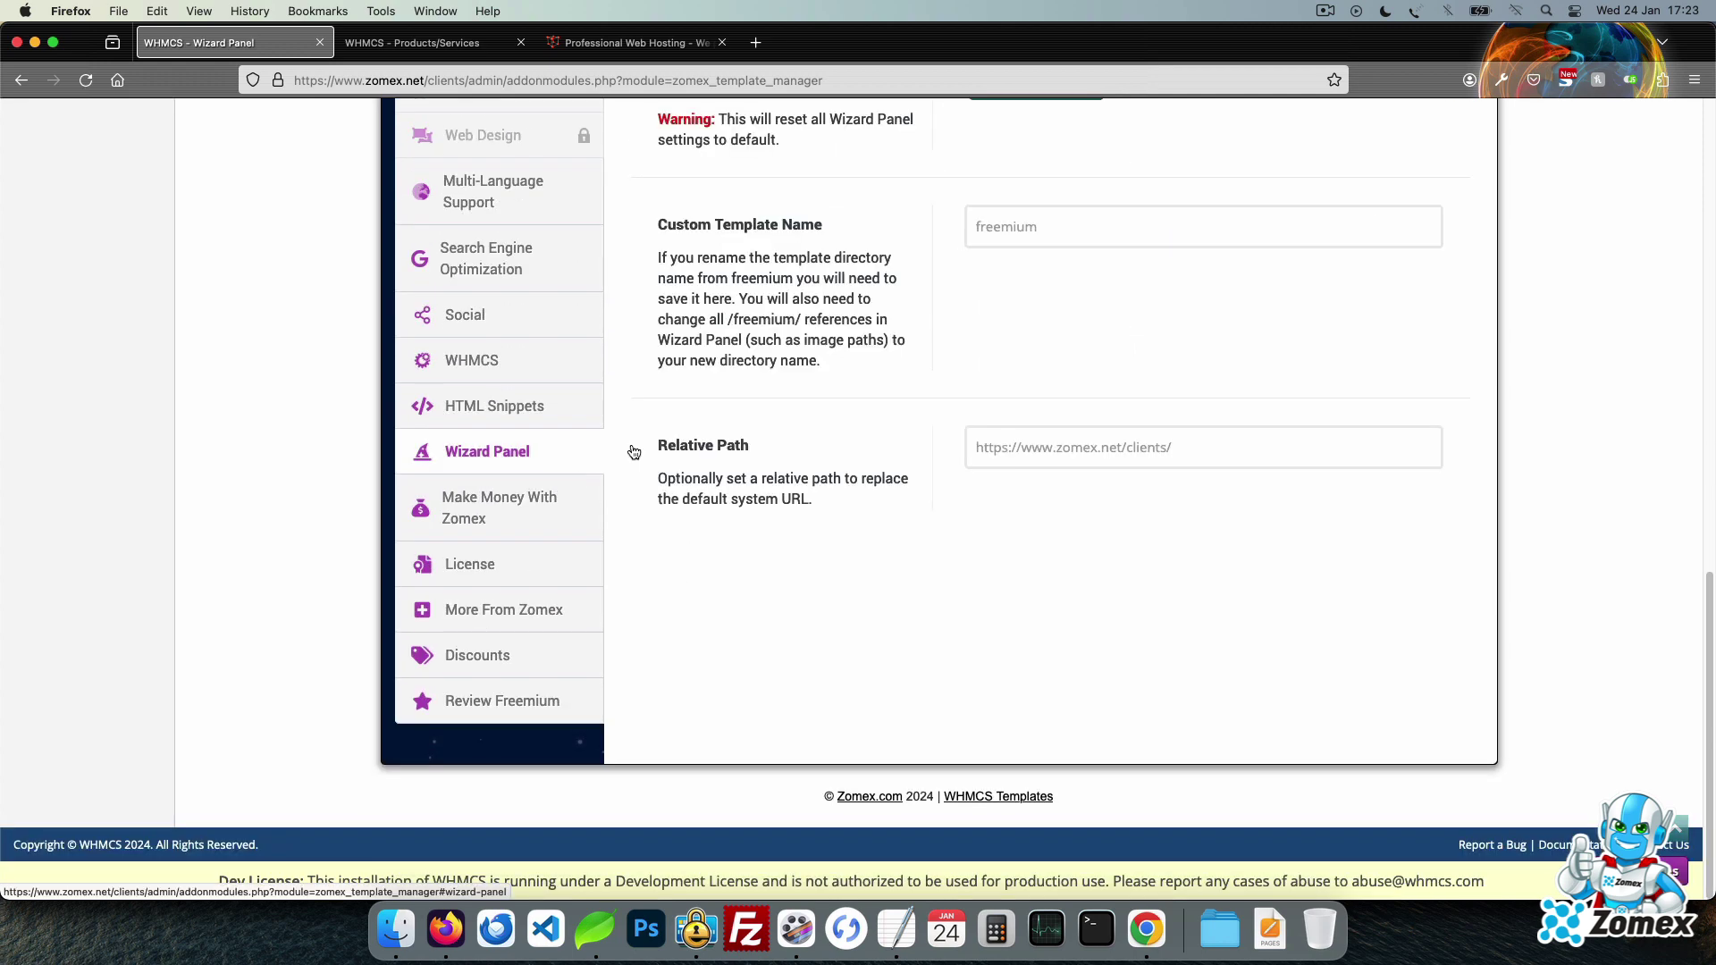
{"action": "scroll", "coordinate": [1282, 380], "scroll_direction": "up", "scroll_amount": 7}
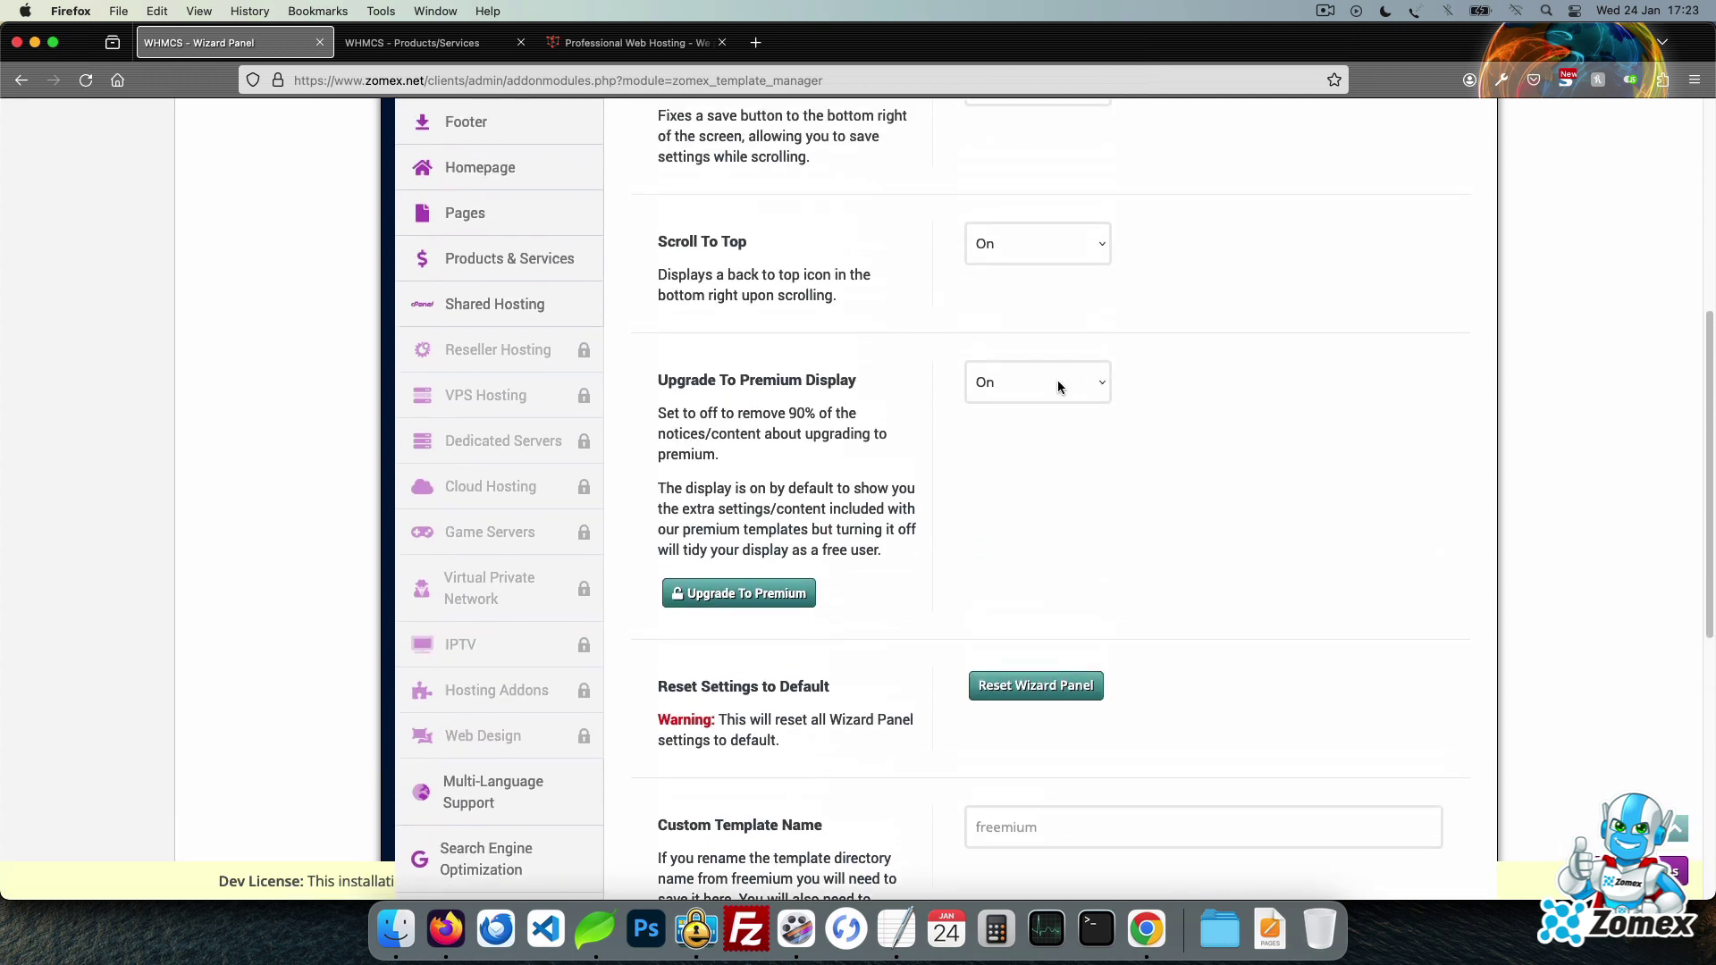
{"action": "left_click", "coordinate": [1059, 386]}
{"action": "left_click", "coordinate": [1060, 390]}
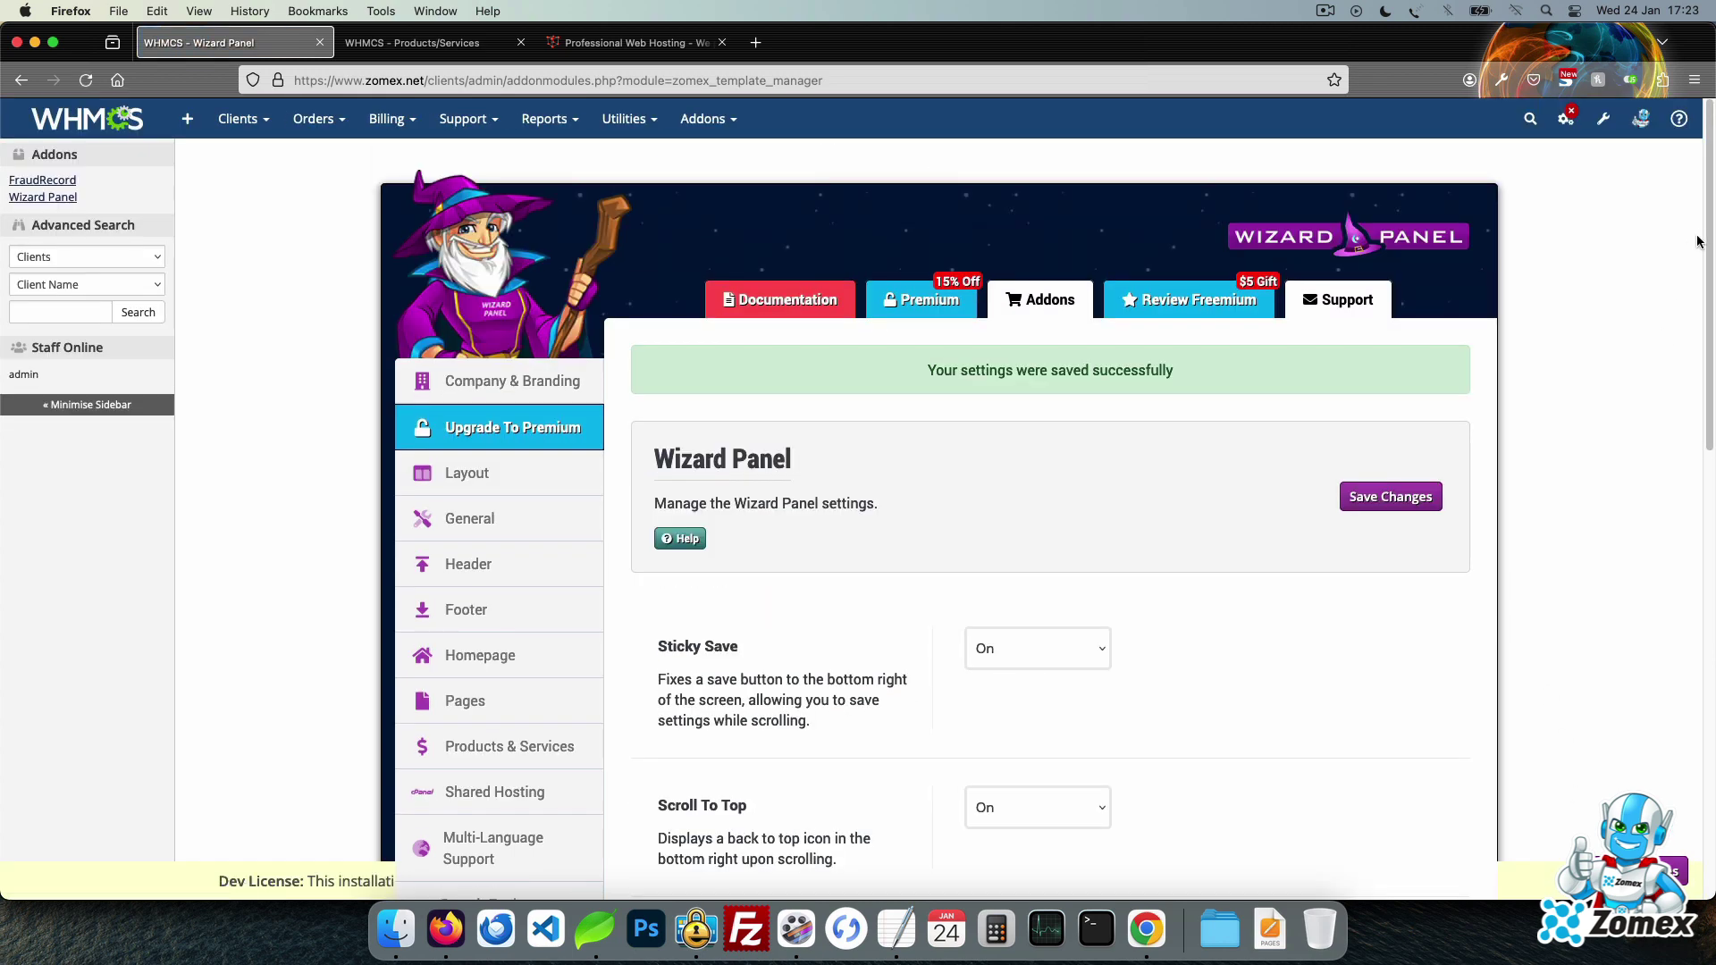
{"action": "left_click_drag", "start_coordinate": [1698, 239], "coordinate": [1712, 462]}
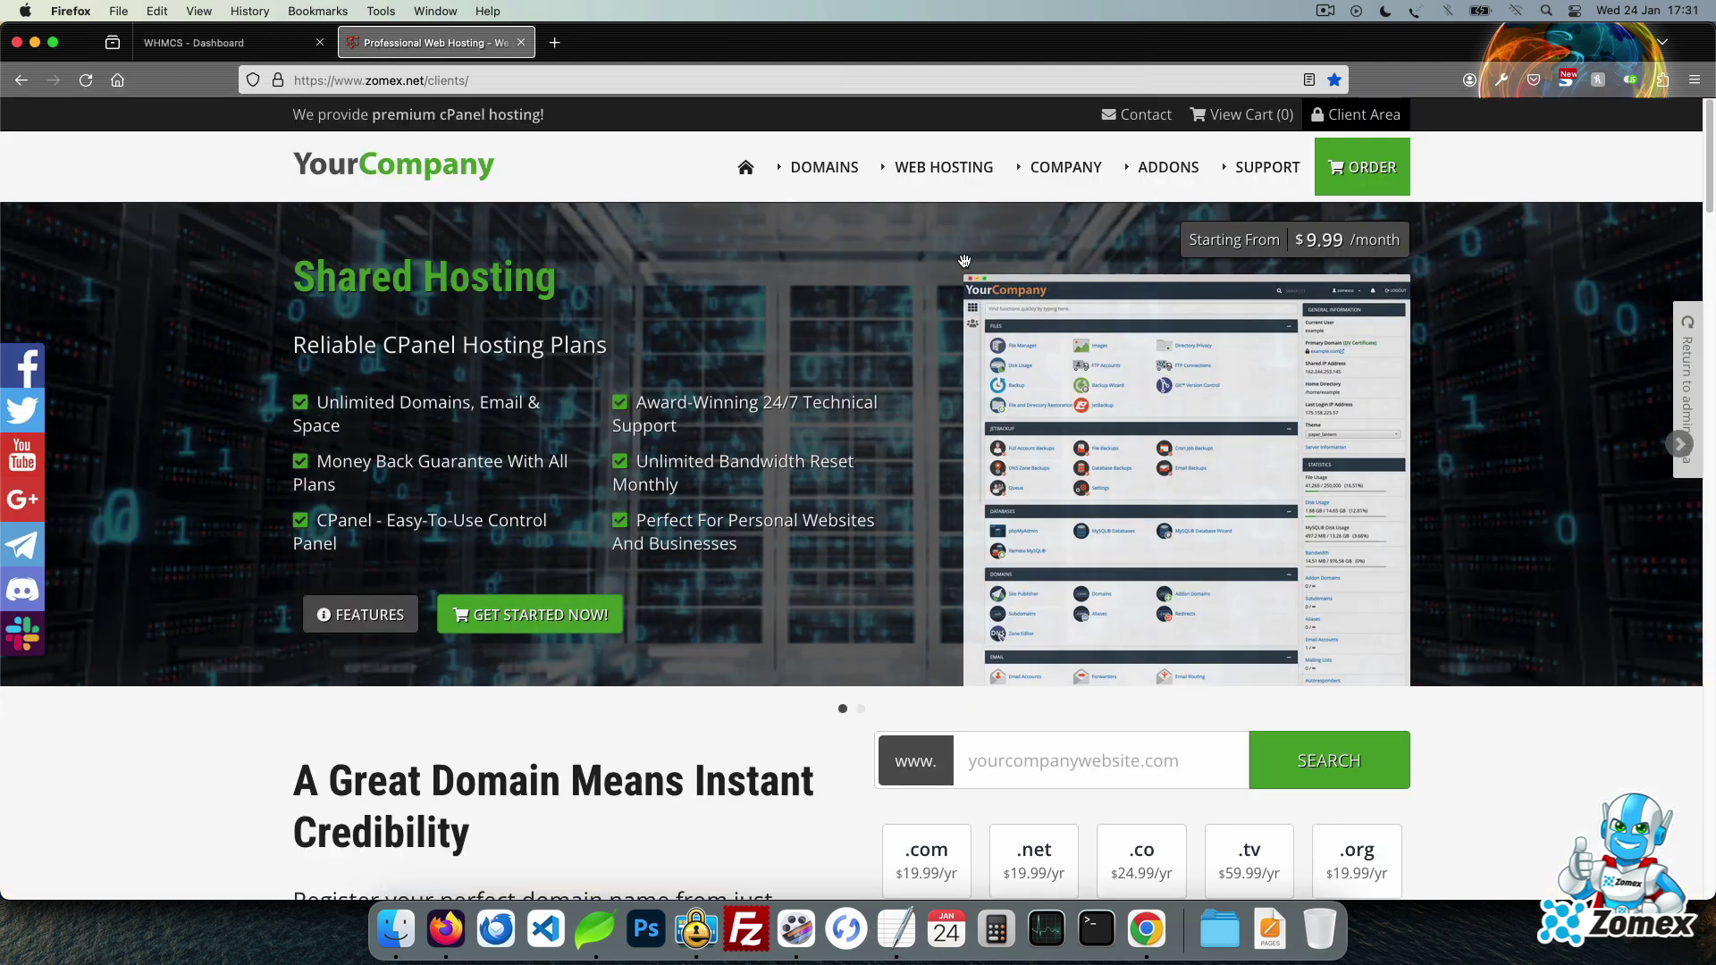
- Go to System Settings > Domain Pricing in the admin area
{"action": "mouse_move", "coordinate": [827, 160]}
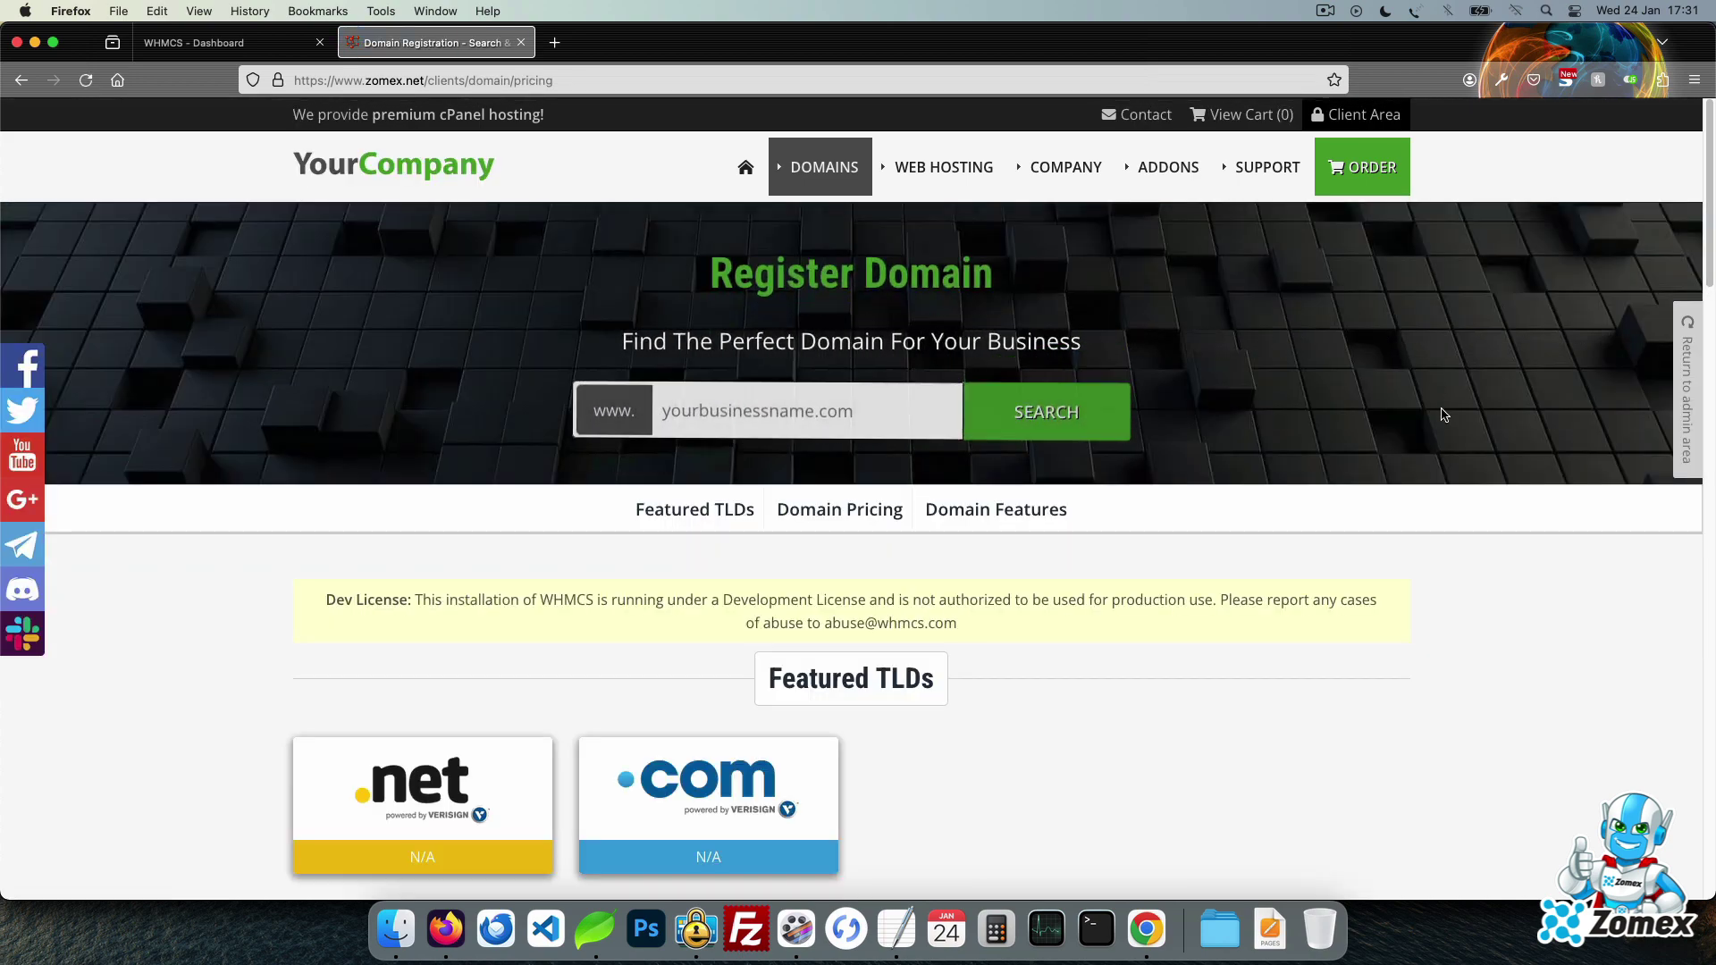
{"action": "scroll", "coordinate": [1441, 414], "scroll_direction": "down", "scroll_amount": 10}
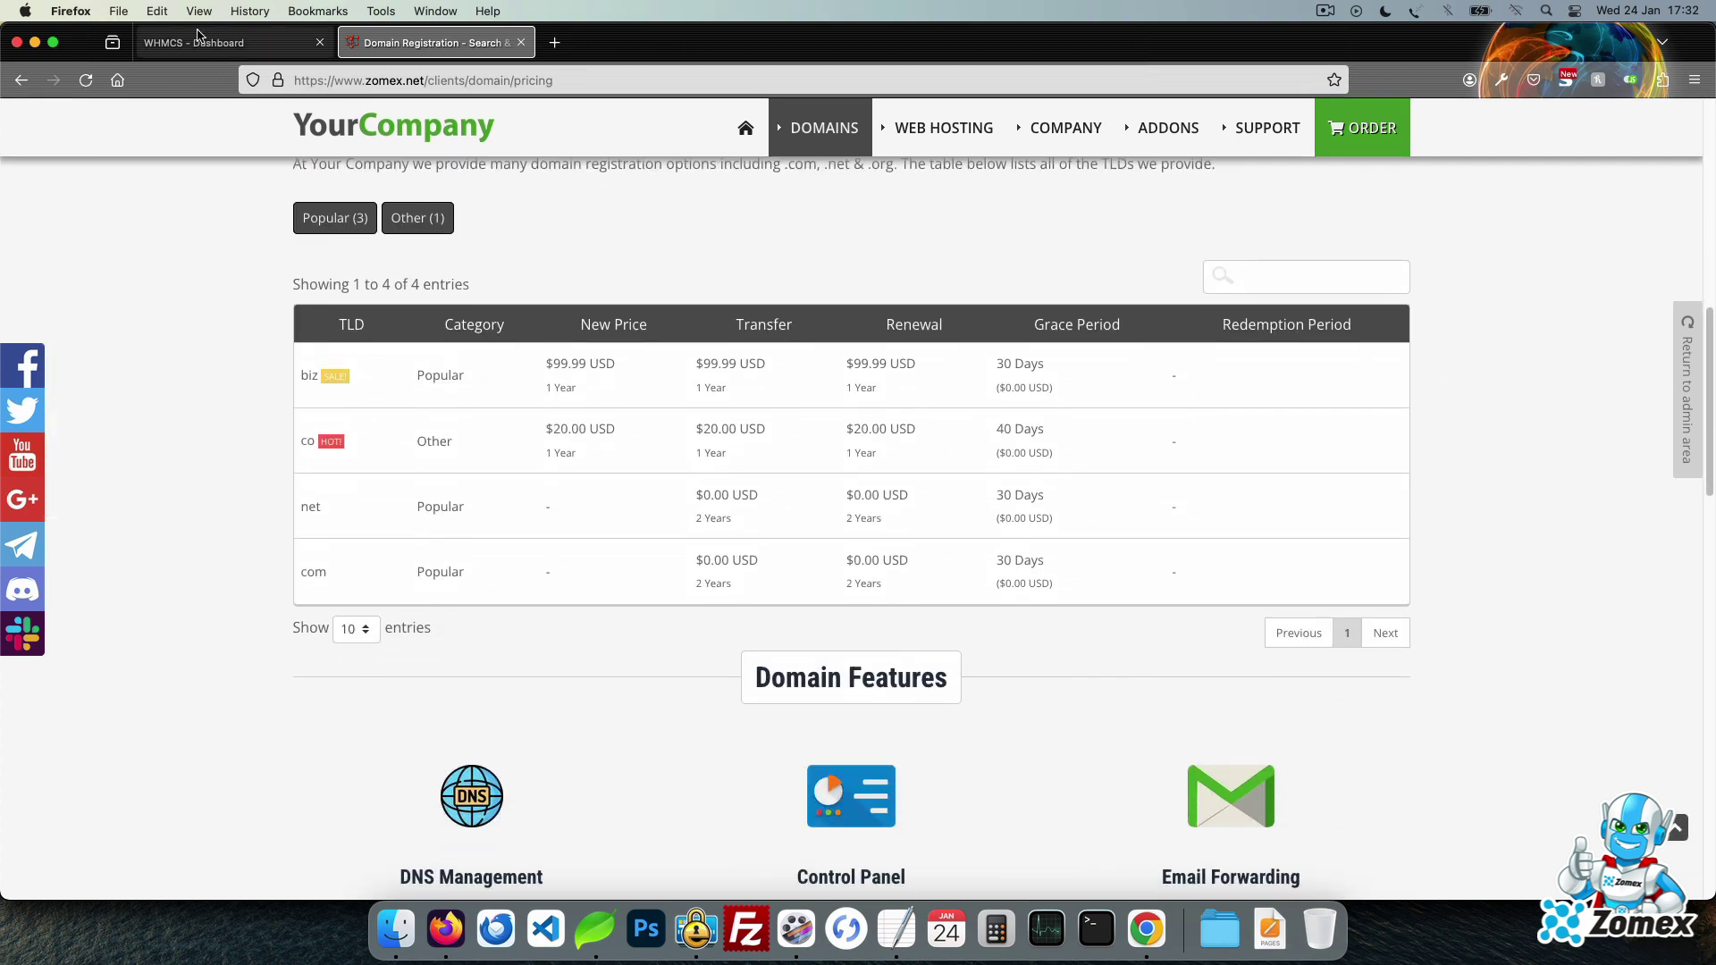
{"action": "left_click", "coordinate": [202, 41]}
{"action": "left_click", "coordinate": [1603, 119]}
{"action": "left_click", "coordinate": [1475, 194]}
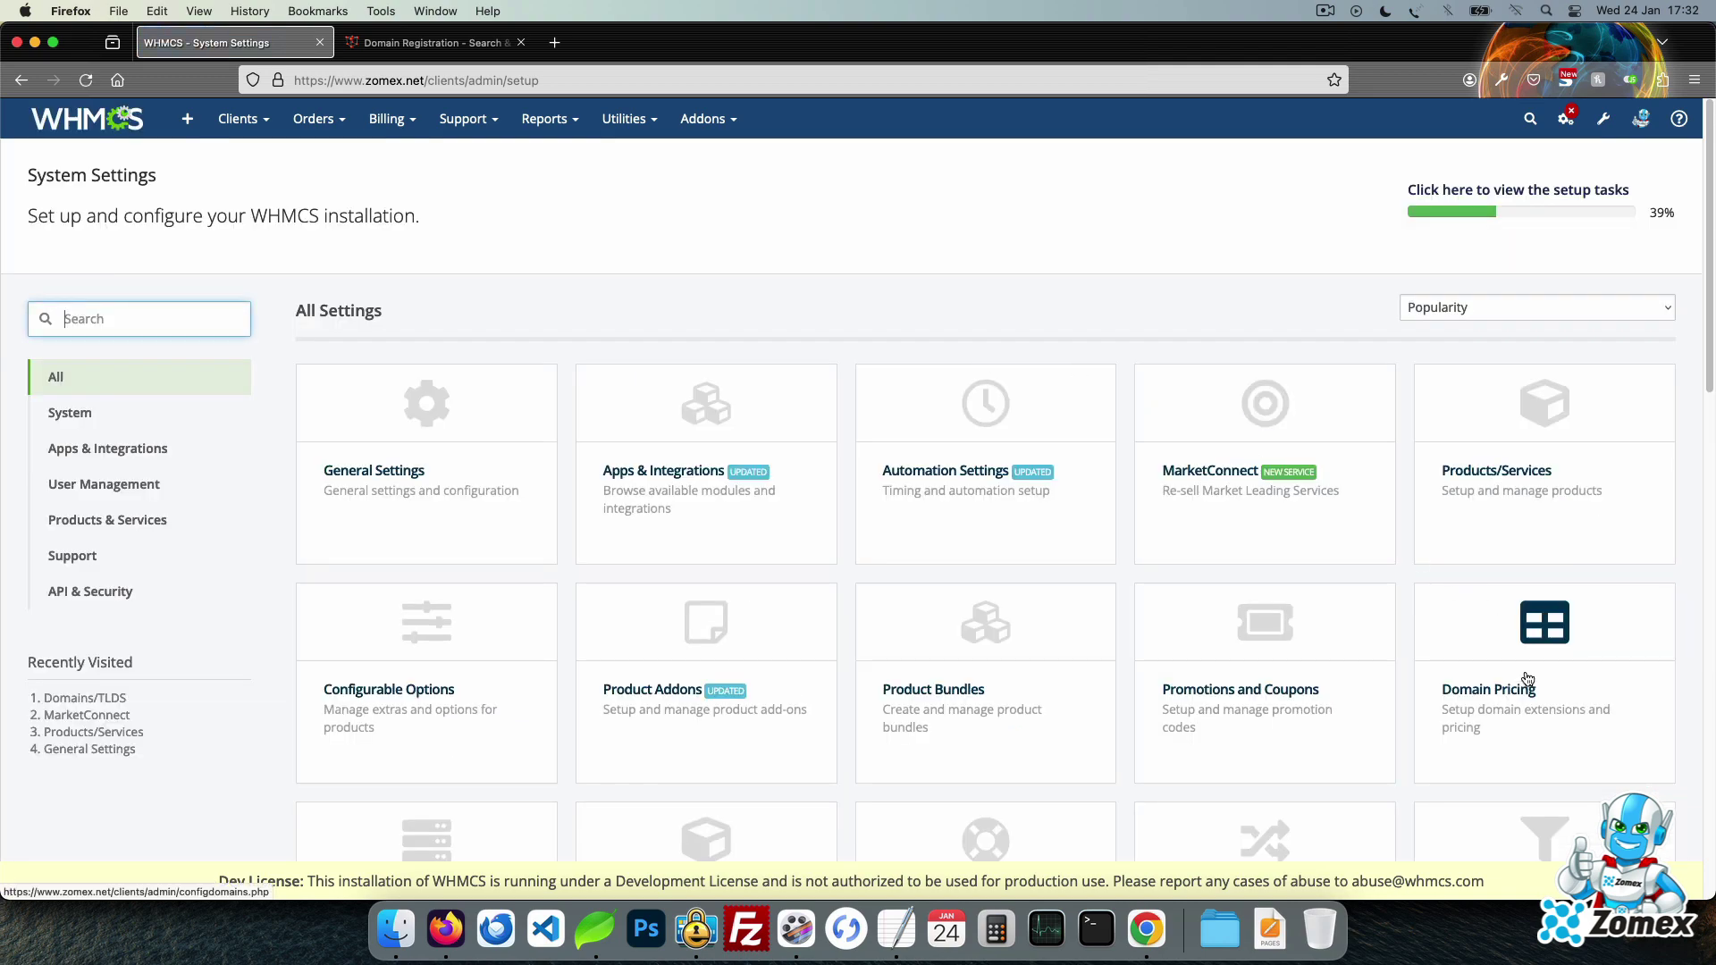
{"action": "left_click", "coordinate": [1525, 683]}
{"action": "scroll", "coordinate": [824, 350], "scroll_direction": "down", "scroll_amount": 2}
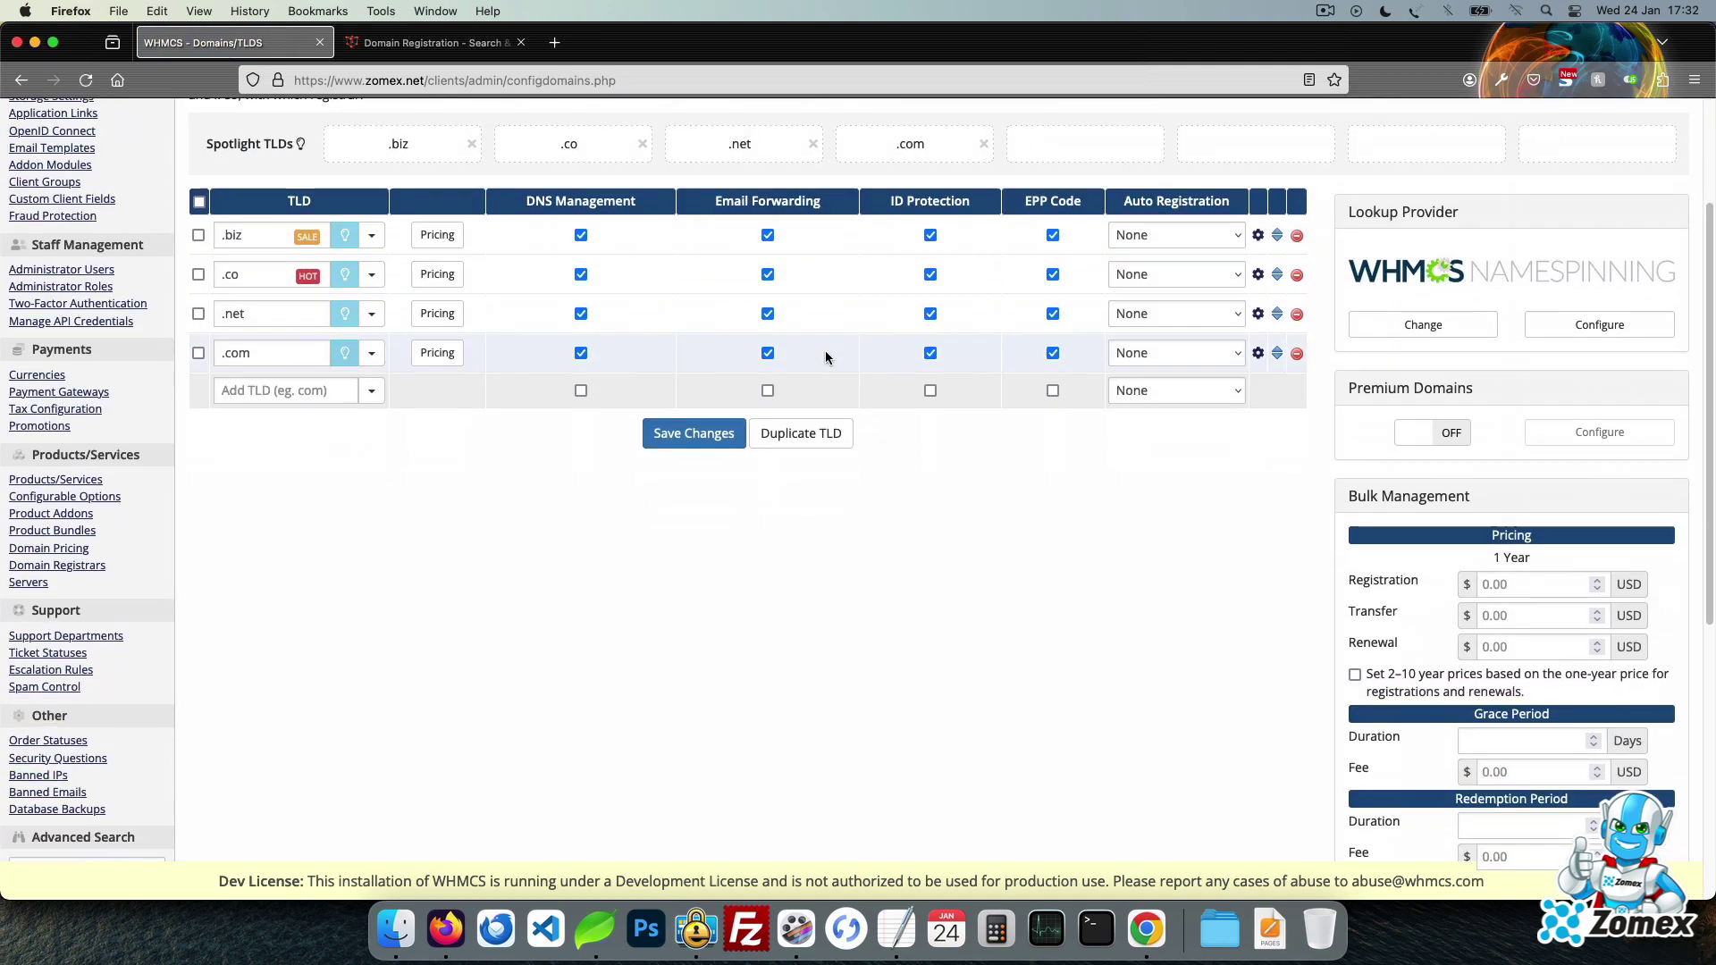
- Duplicate the .co TLD as a new .org TLD, then return to the storefront pricing page
{"action": "left_click", "coordinate": [811, 432]}
{"action": "left_click", "coordinate": [844, 206]}
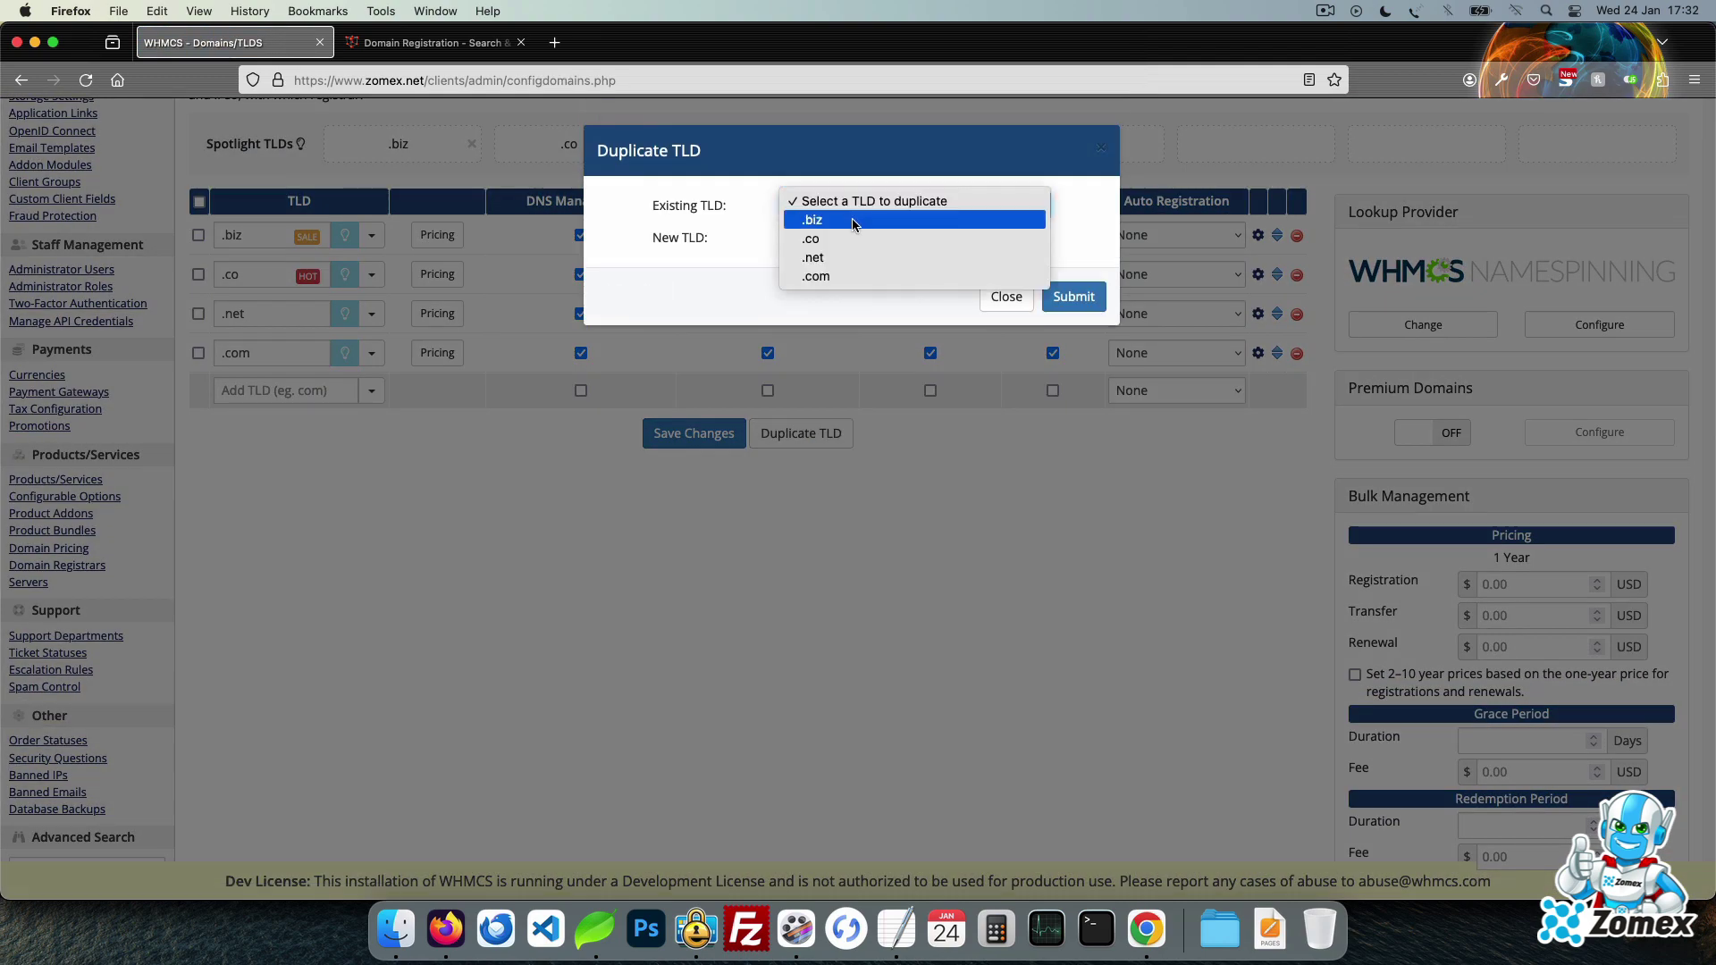
{"action": "left_click", "coordinate": [848, 234]}
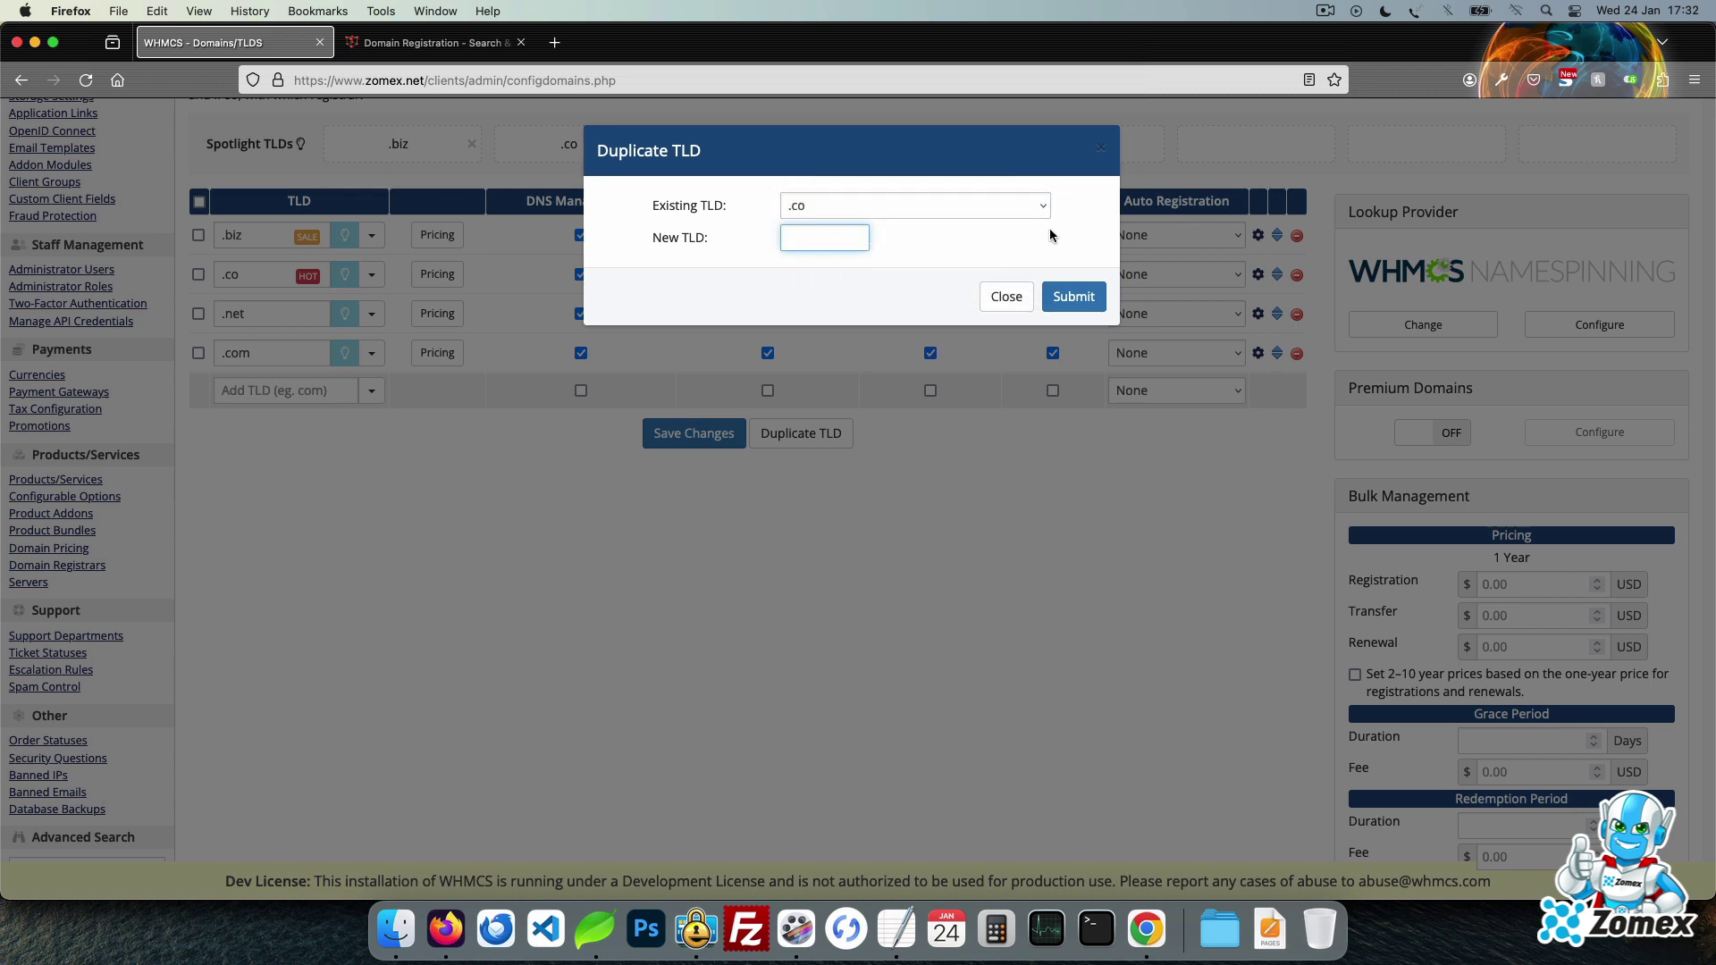
{"action": "type", "text": ".org"}
{"action": "key", "text": "Return"}
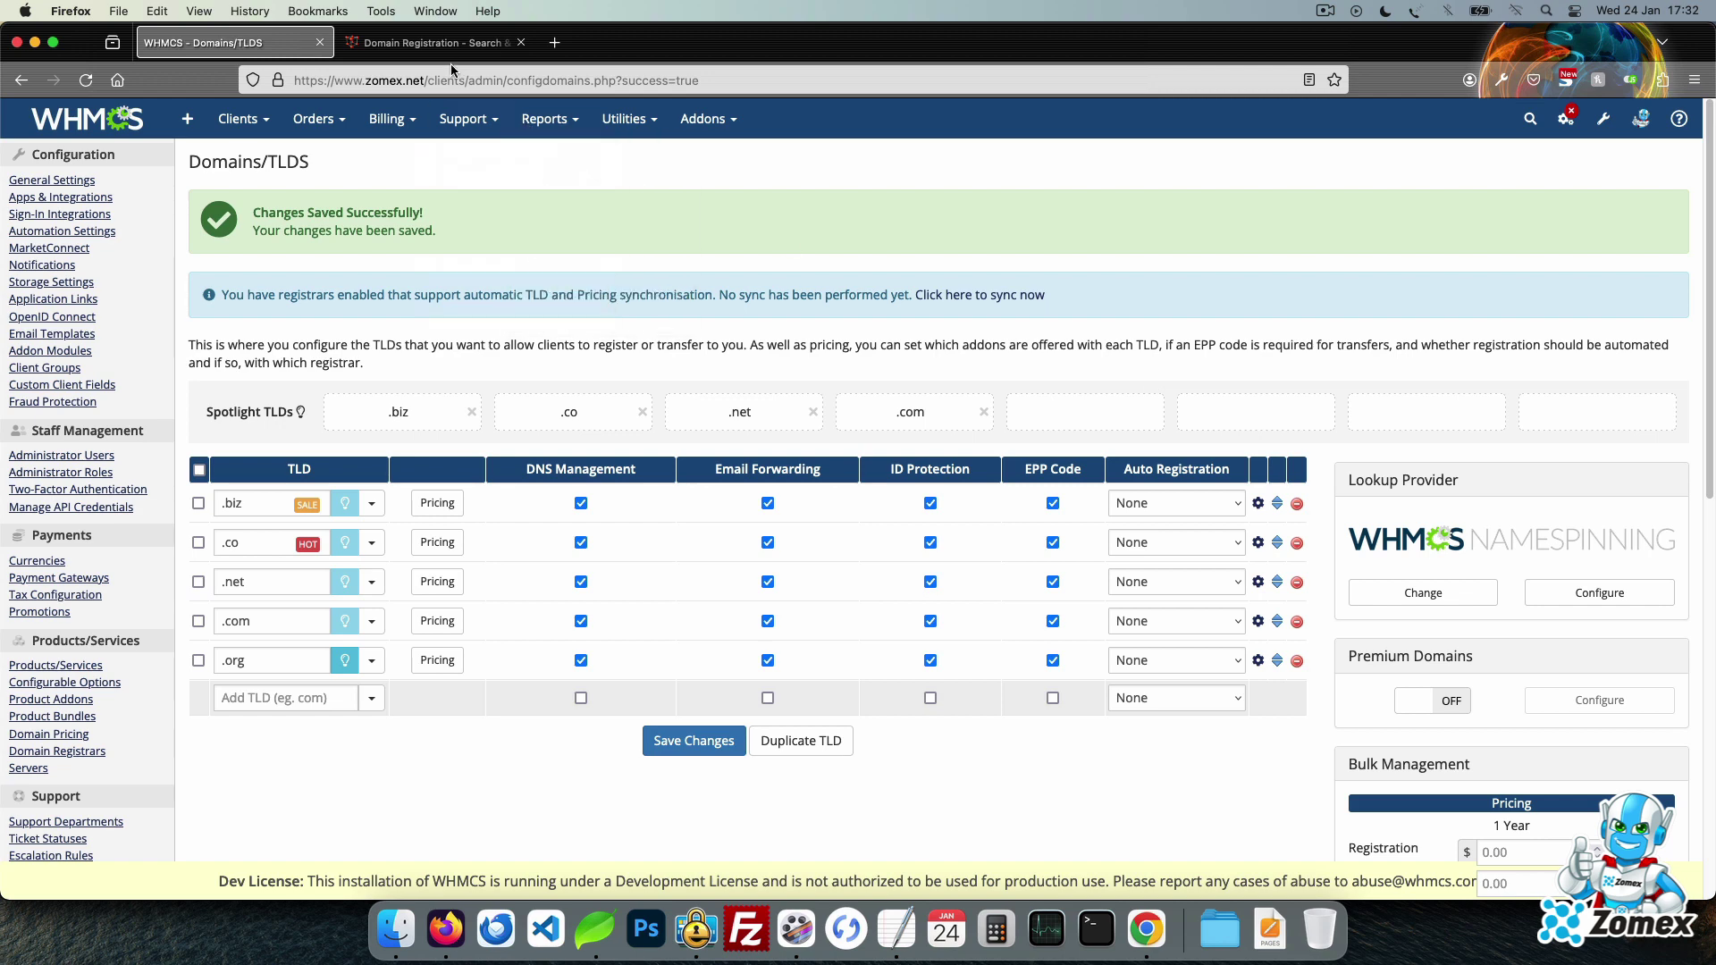
{"action": "left_click", "coordinate": [453, 50]}
- Reload the page and scroll through MarketConnect services like Site Builder and Hosted Email
{"action": "key", "text": "super+r"}
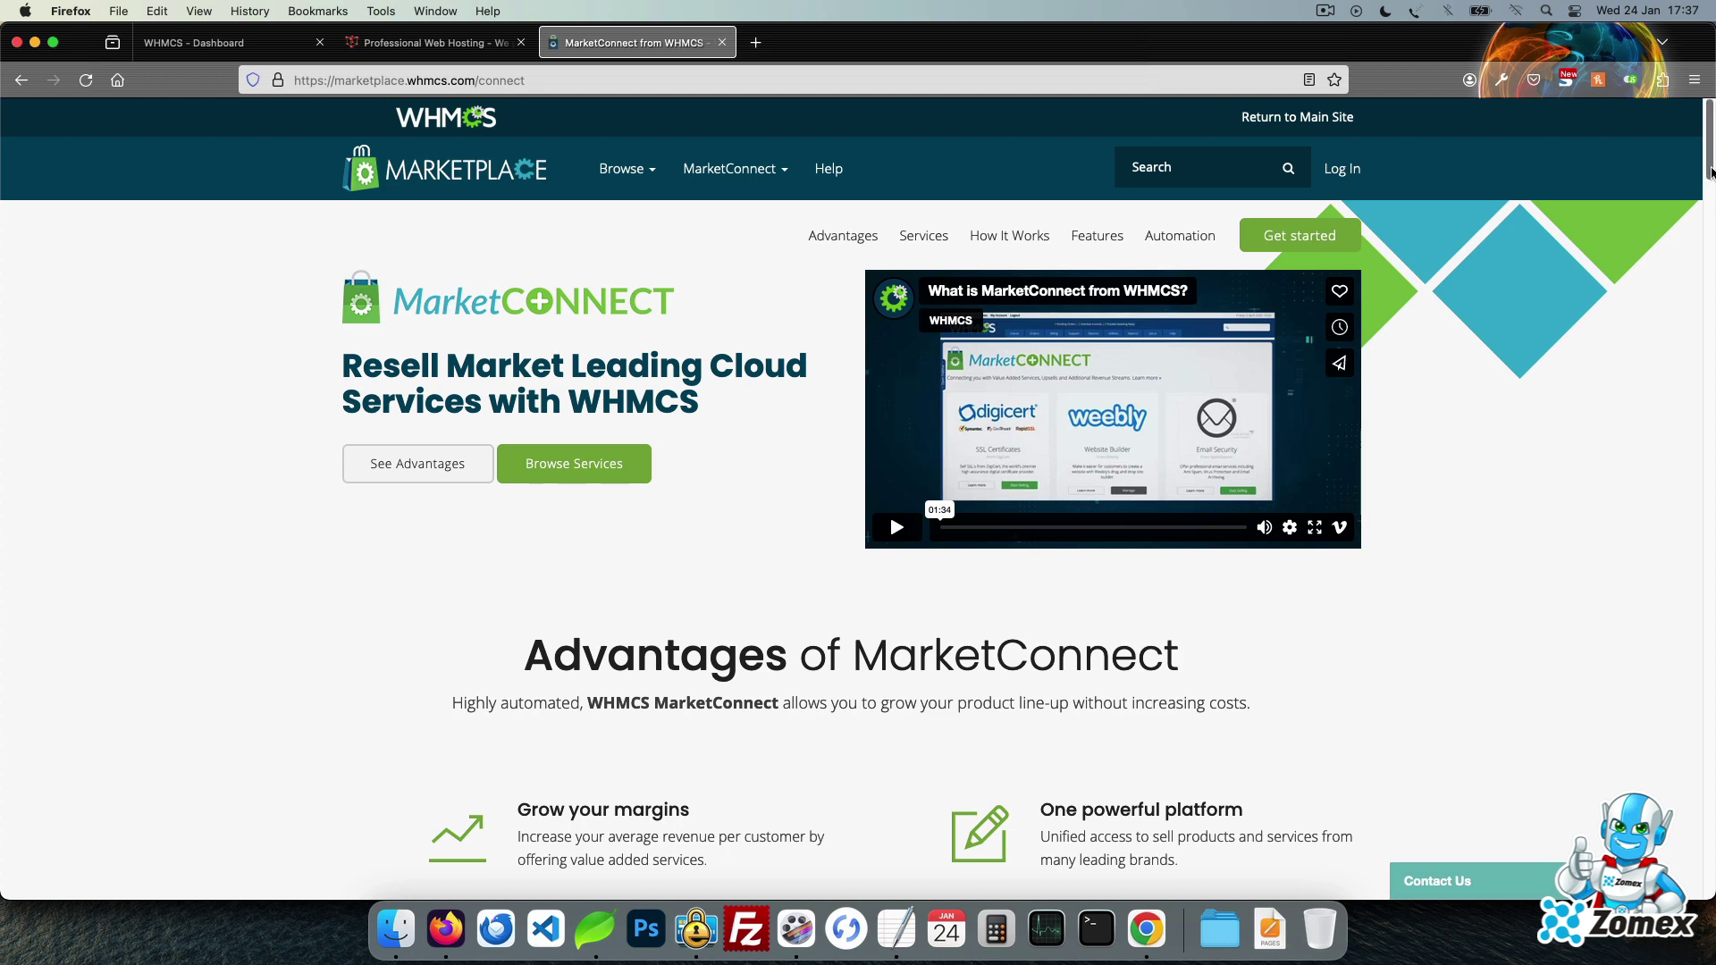
{"action": "scroll", "coordinate": [1710, 250], "scroll_direction": "down", "scroll_amount": 10}
{"action": "left_click_drag", "start_coordinate": [1710, 279], "coordinate": [1709, 508]}
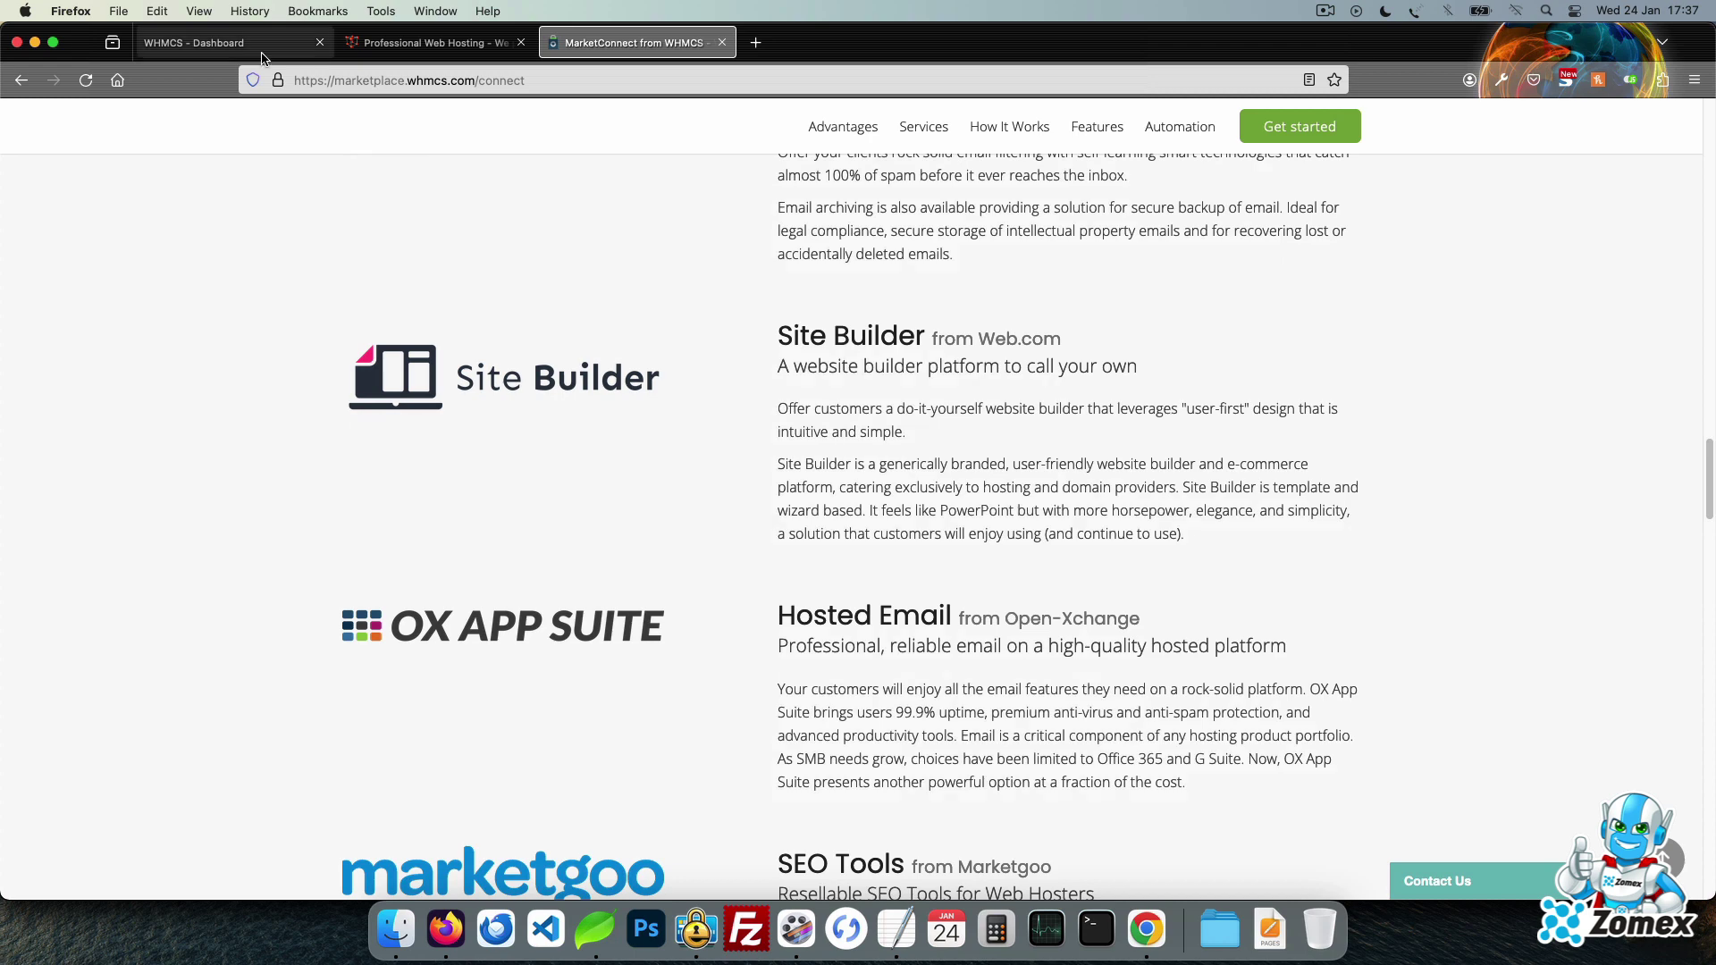
- Open System Settings > MarketConnect and activate selling DigiCert SSL Certificates
{"action": "left_click", "coordinate": [233, 43]}
{"action": "left_click", "coordinate": [1614, 124]}
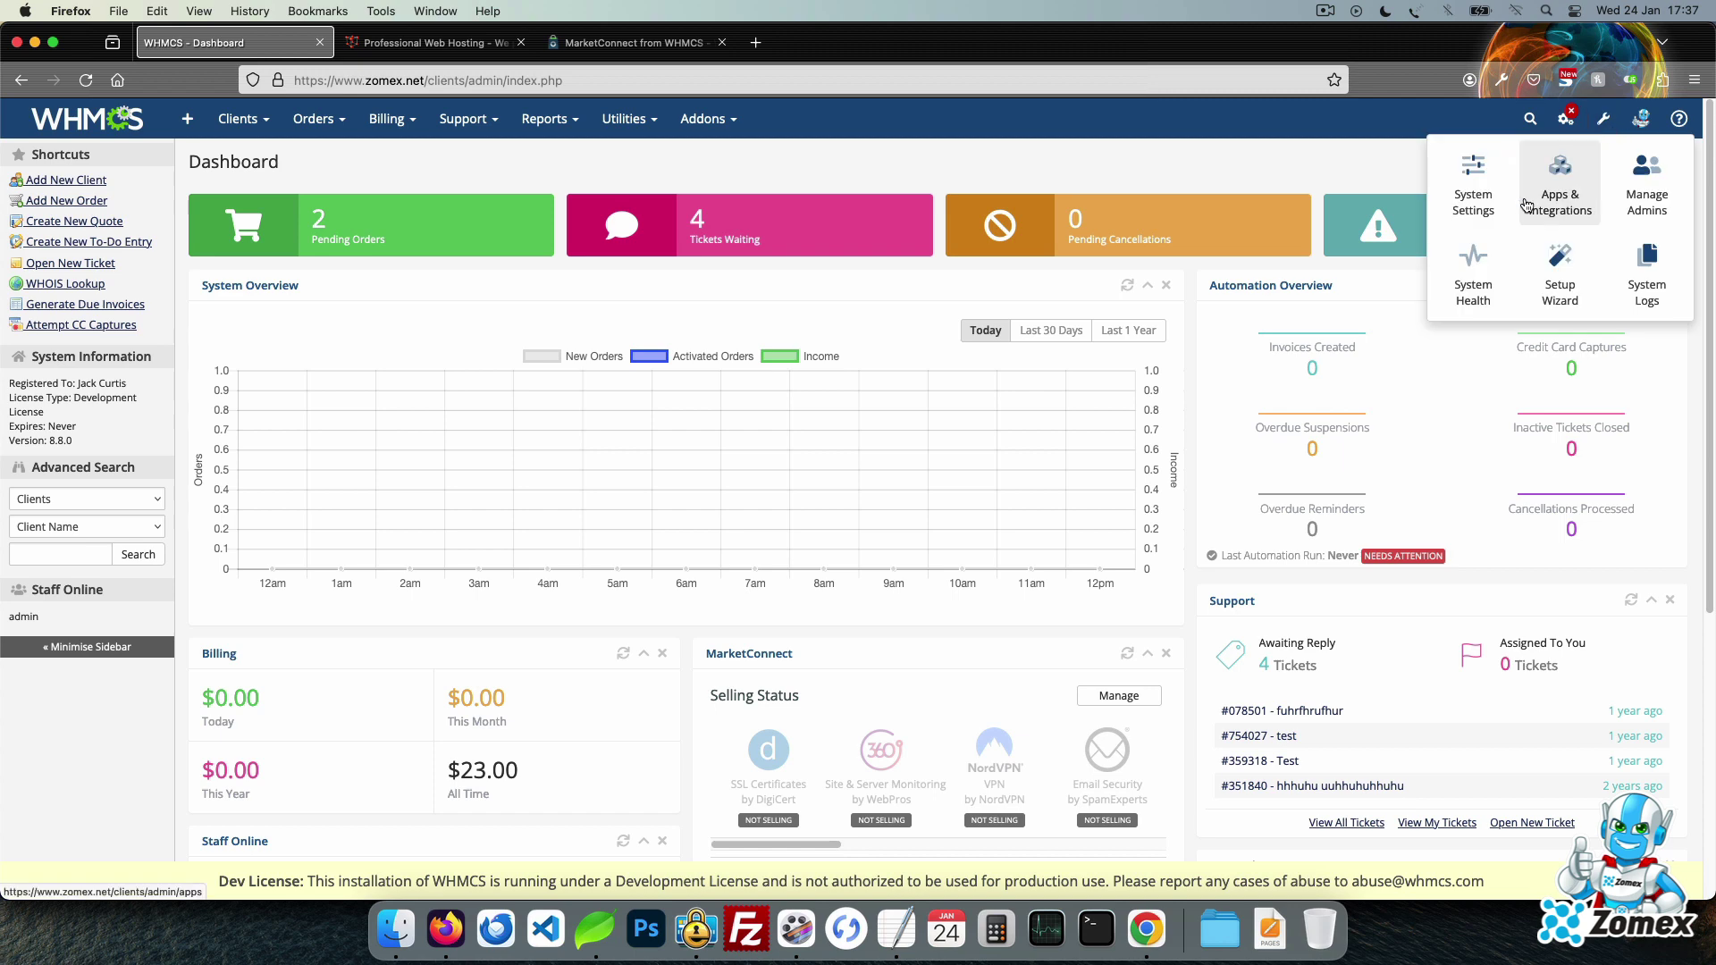
{"action": "left_click", "coordinate": [1471, 171]}
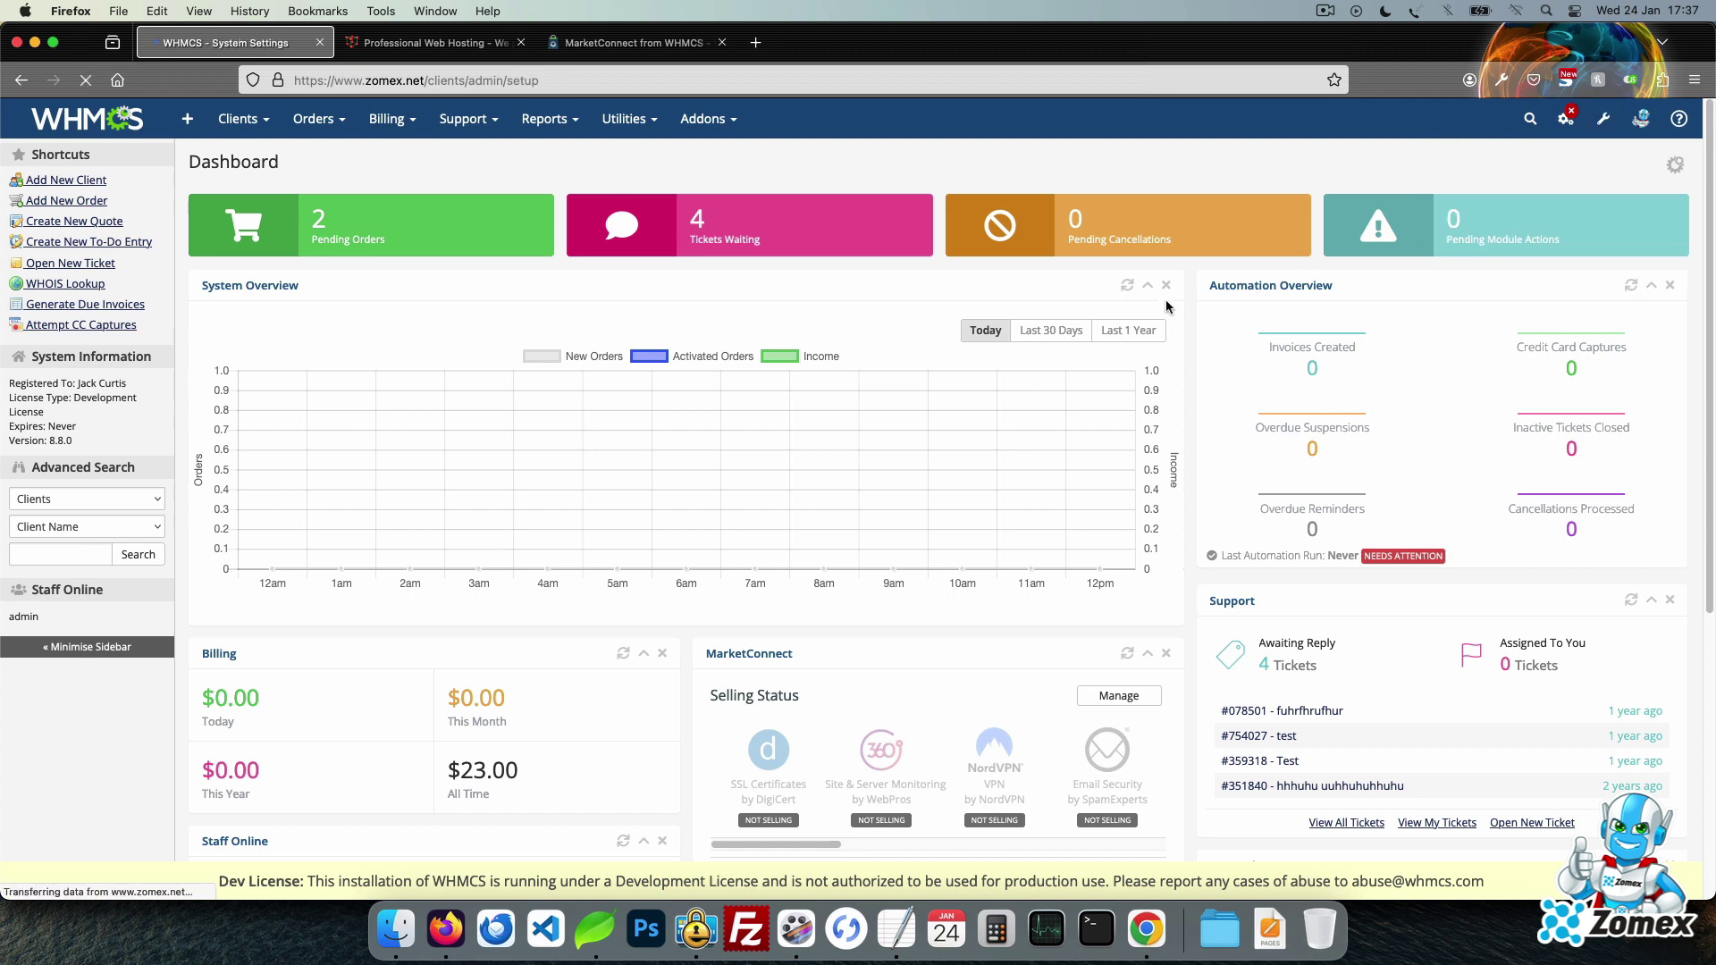
{"action": "left_click", "coordinate": [1223, 430]}
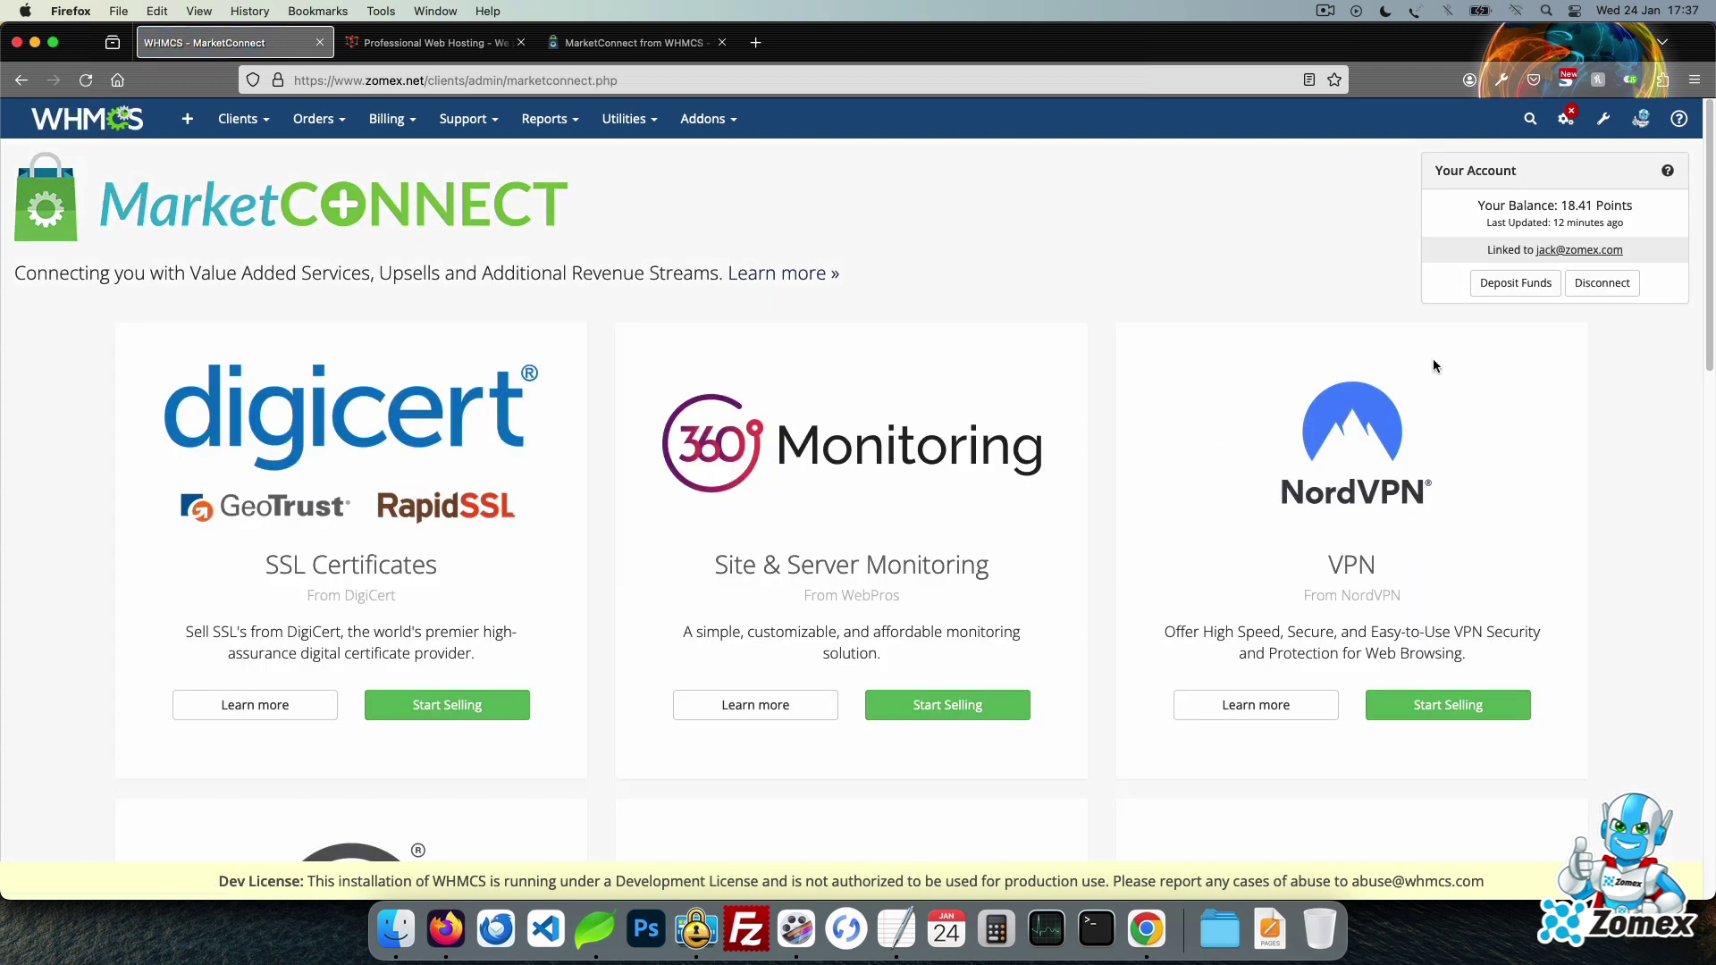
{"action": "left_click", "coordinate": [492, 706]}
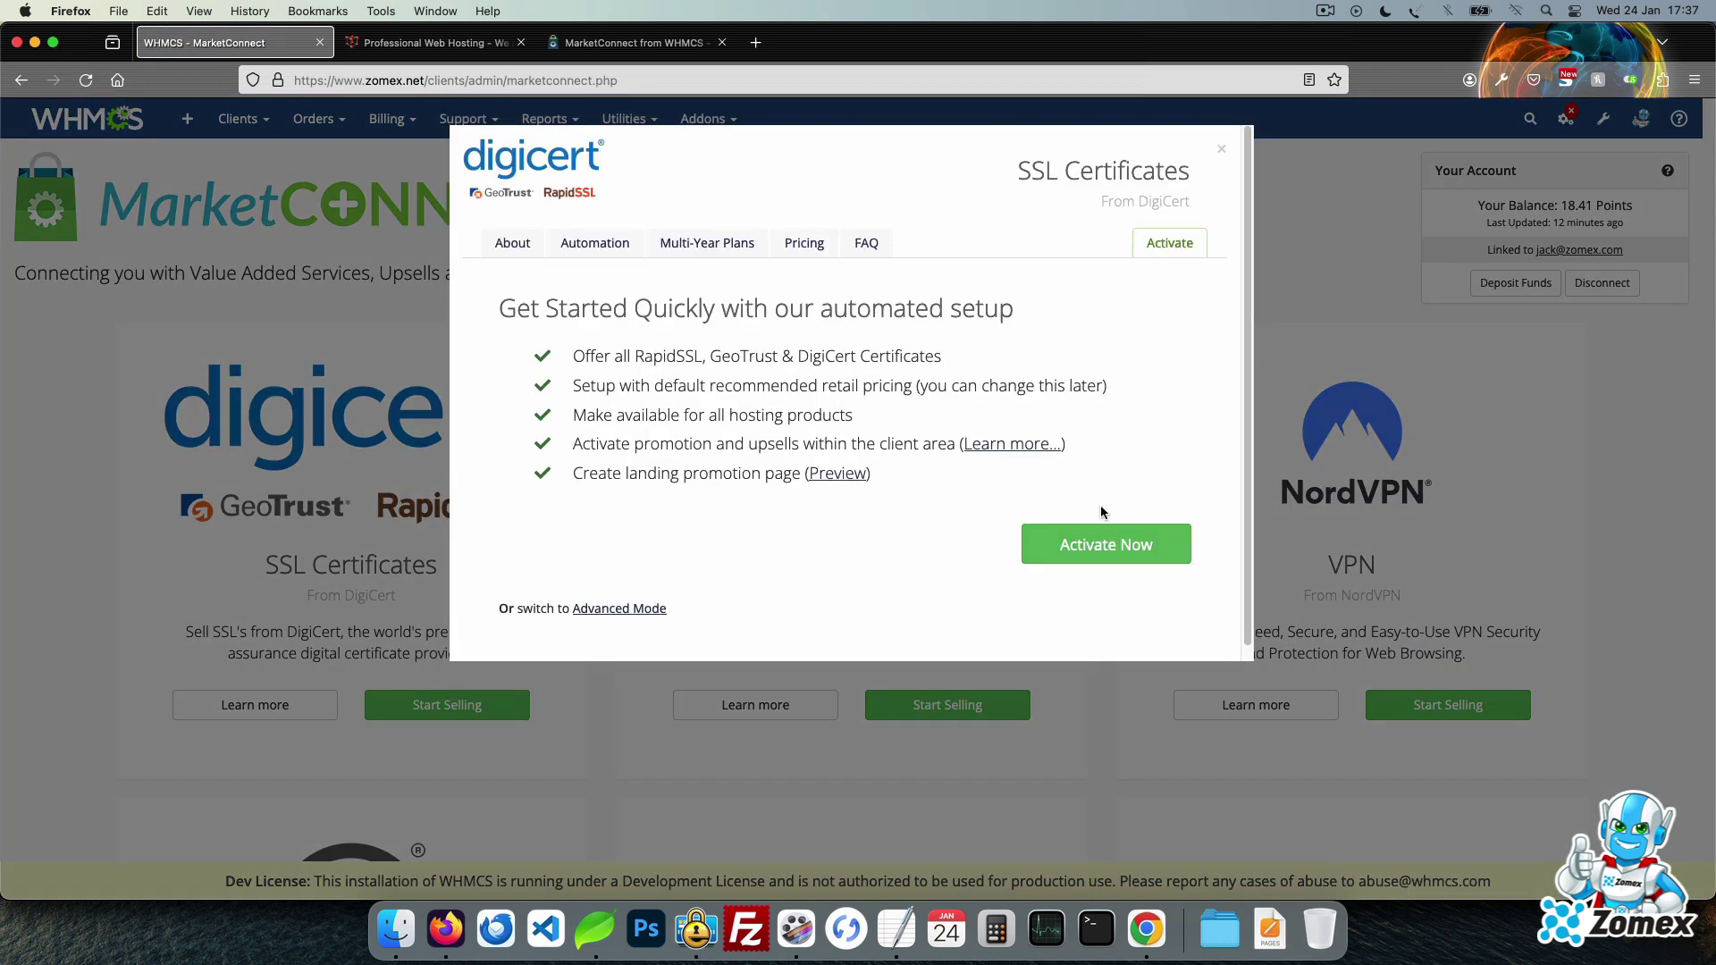
{"action": "left_click", "coordinate": [1099, 541]}
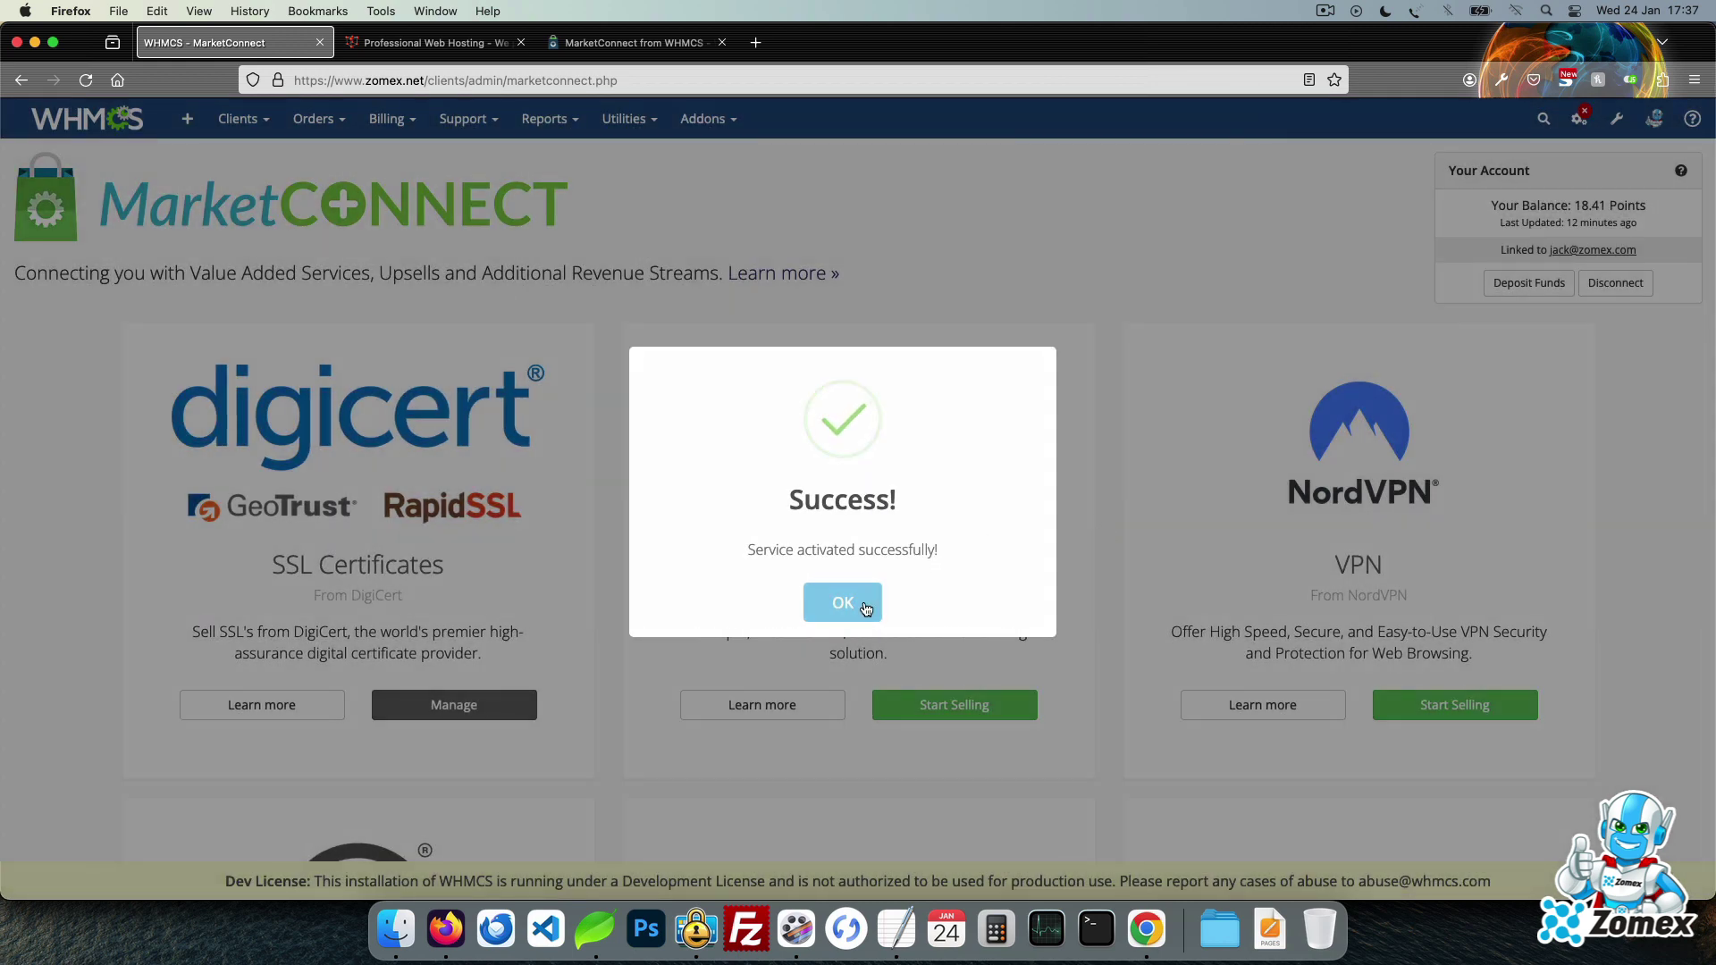
{"action": "left_click", "coordinate": [866, 608]}
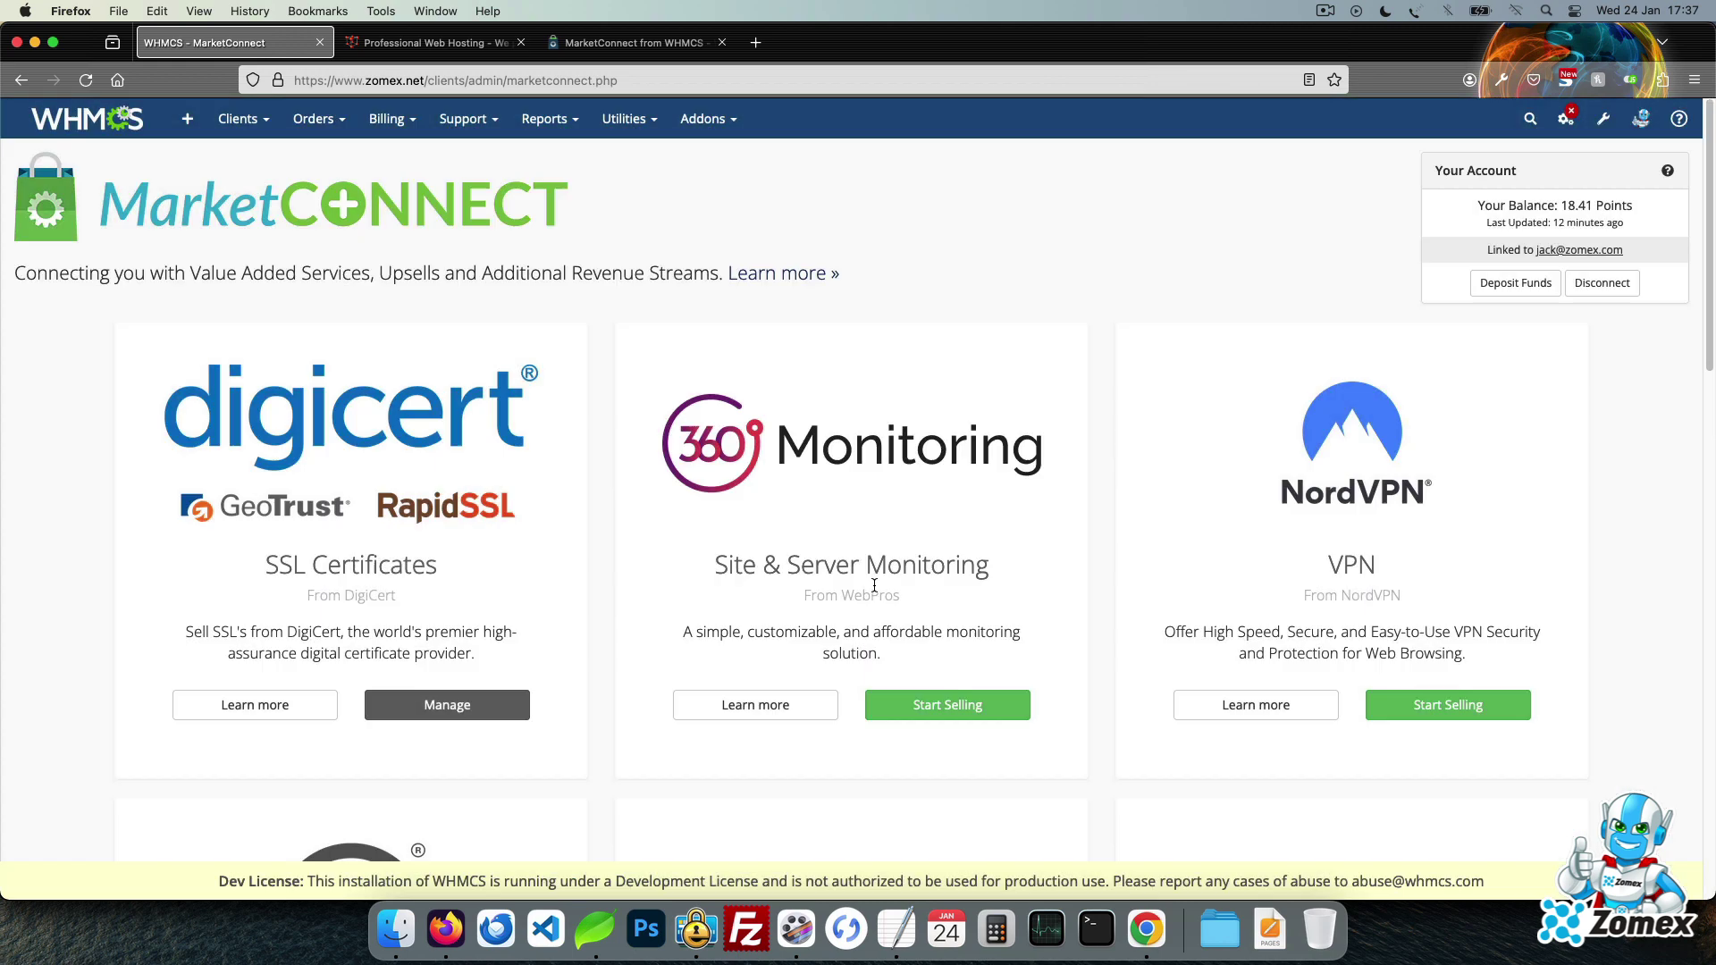
- Activate the NordVPN and XOVI NOW services, then reload the storefront home page
{"action": "left_click", "coordinate": [1478, 700]}
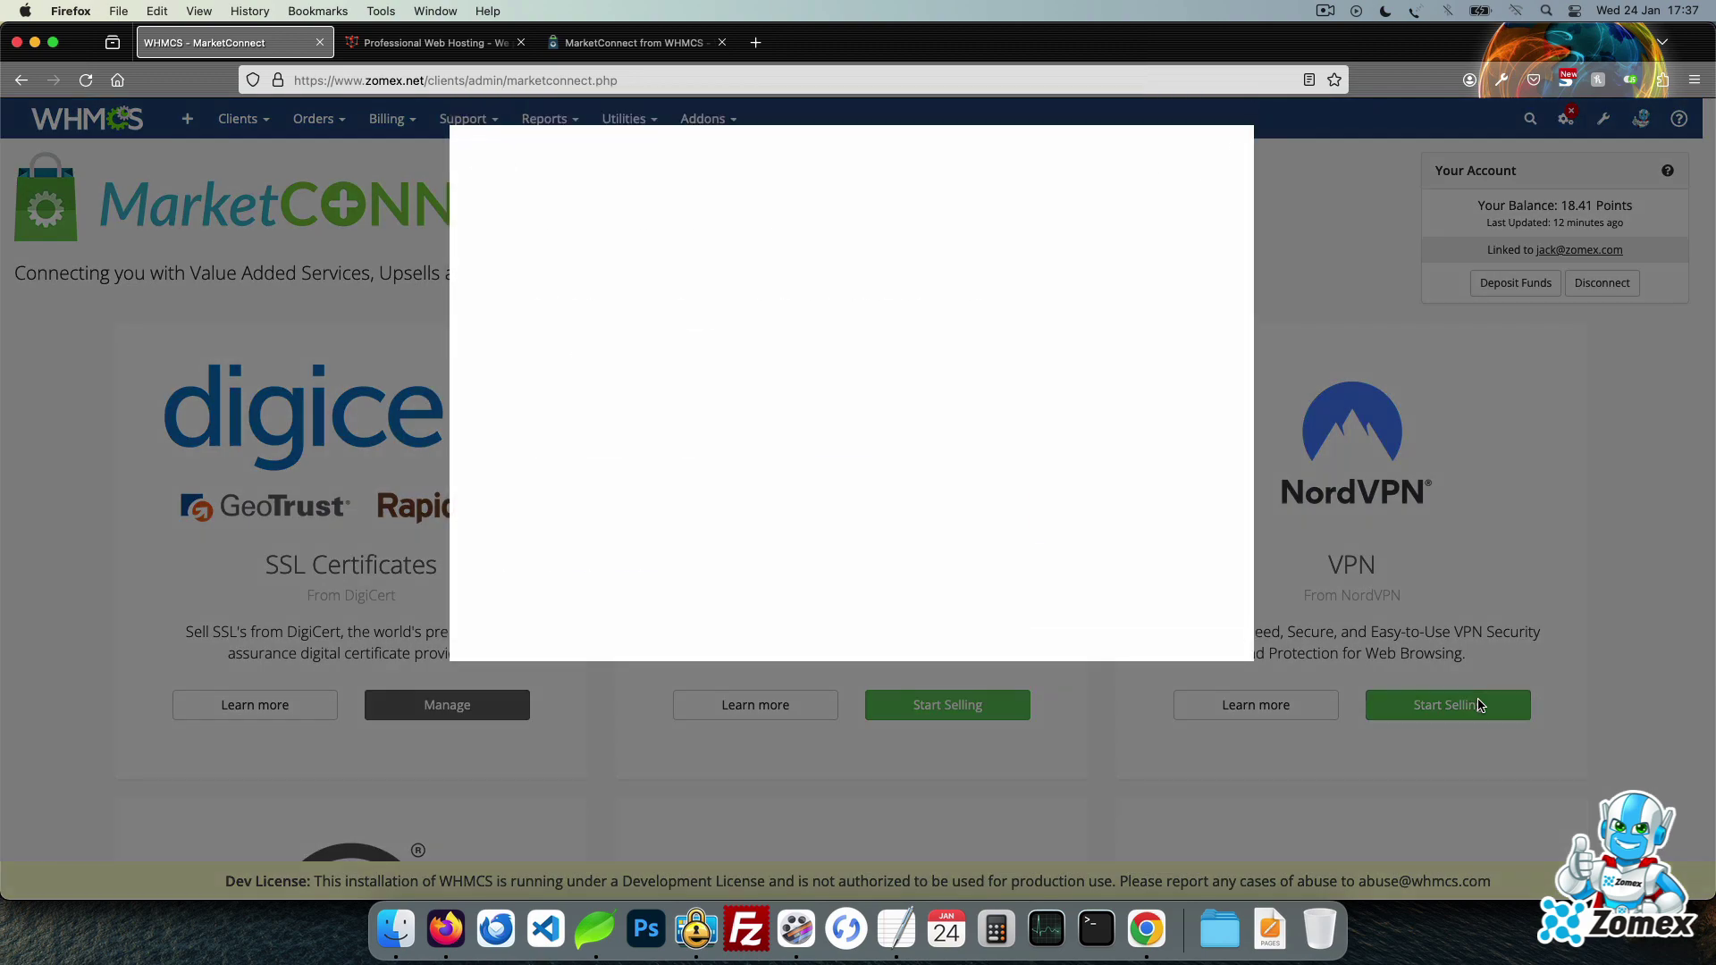
{"action": "left_click", "coordinate": [1078, 515]}
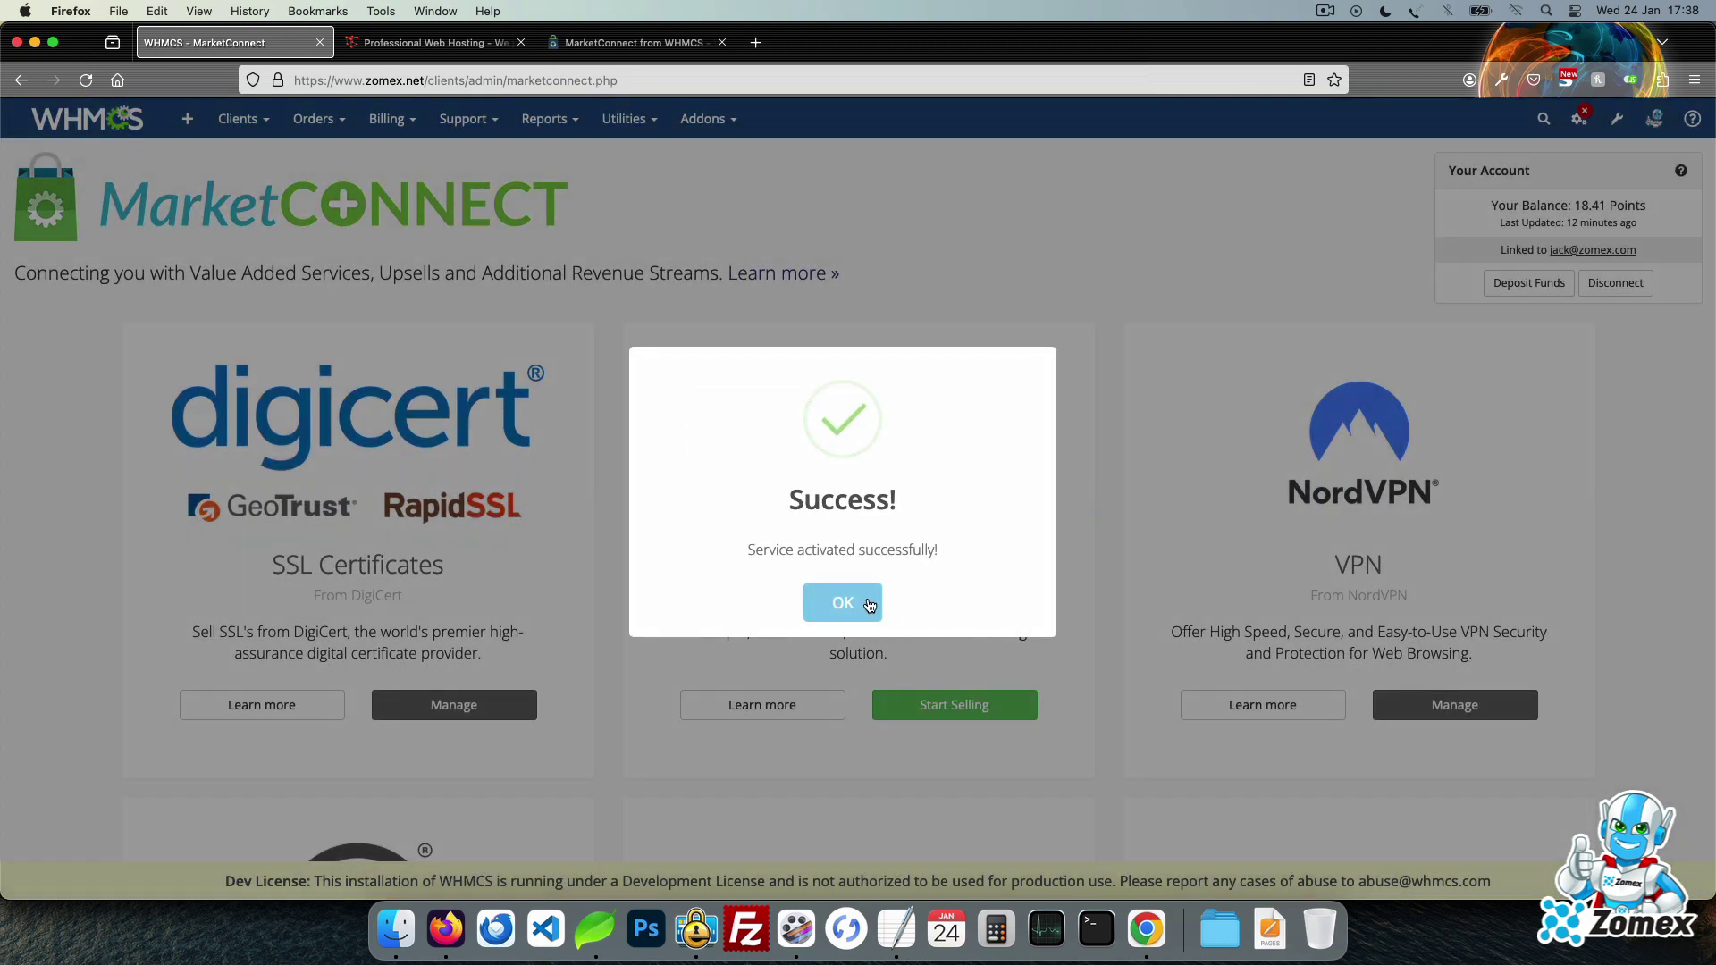
{"action": "left_click", "coordinate": [869, 605]}
{"action": "scroll", "coordinate": [1108, 564], "scroll_direction": "down", "scroll_amount": 6}
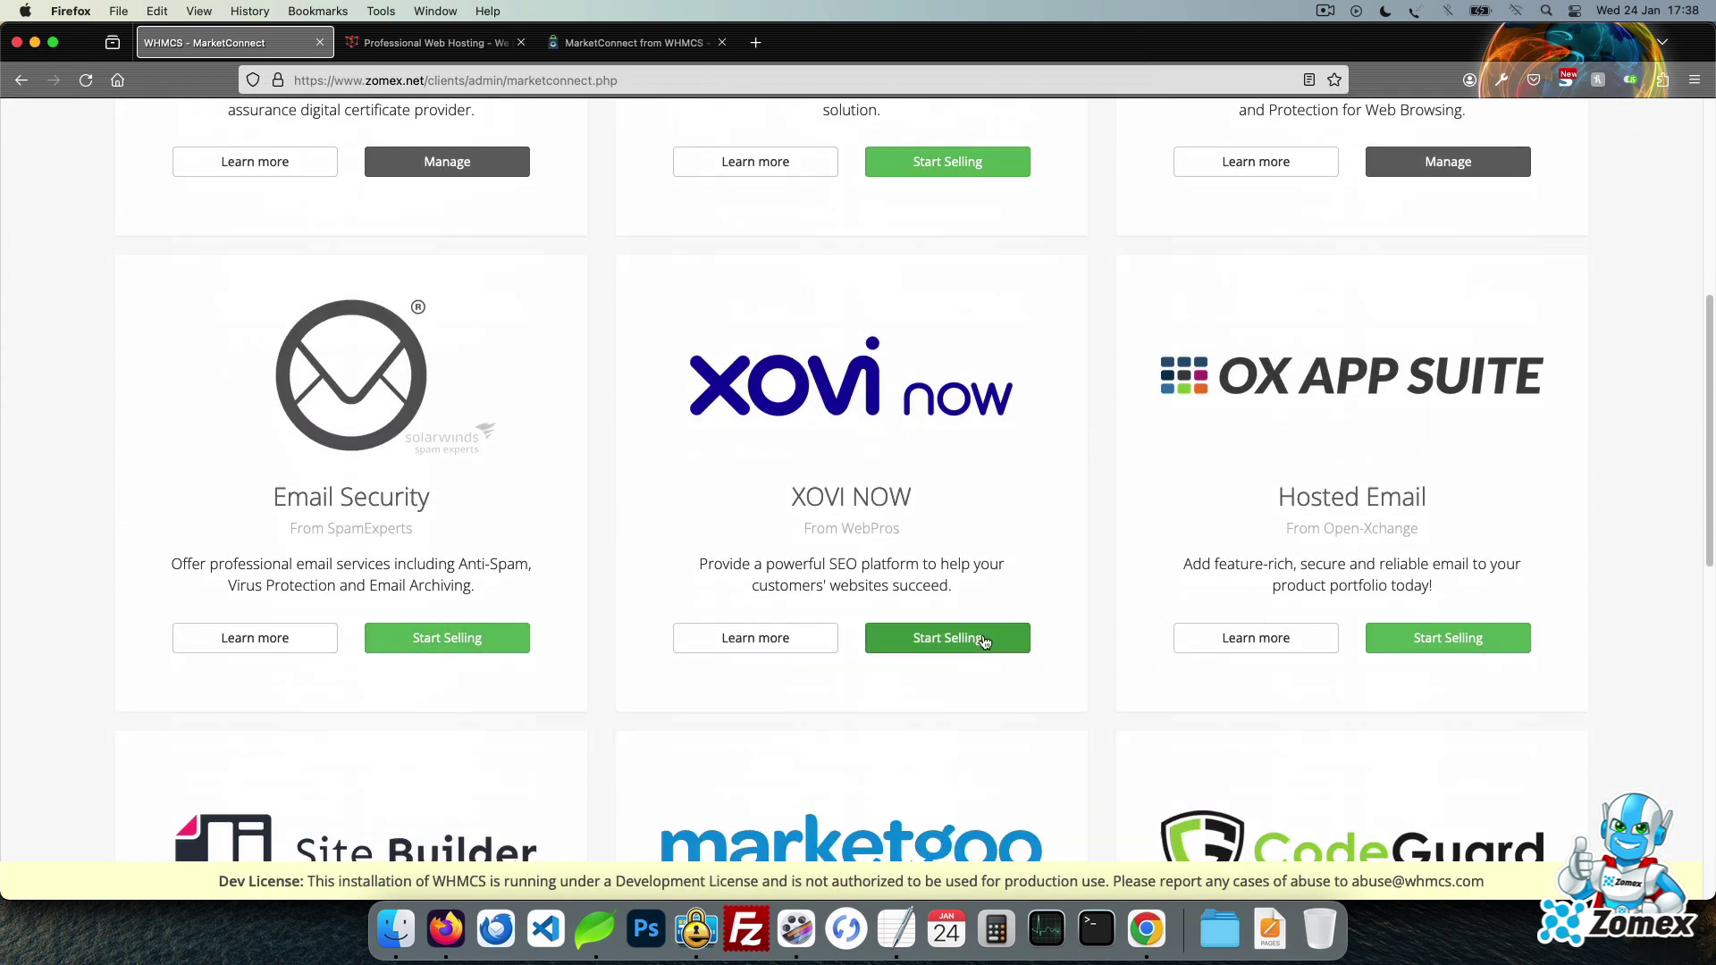
{"action": "left_click", "coordinate": [981, 637]}
{"action": "left_click", "coordinate": [1086, 563]}
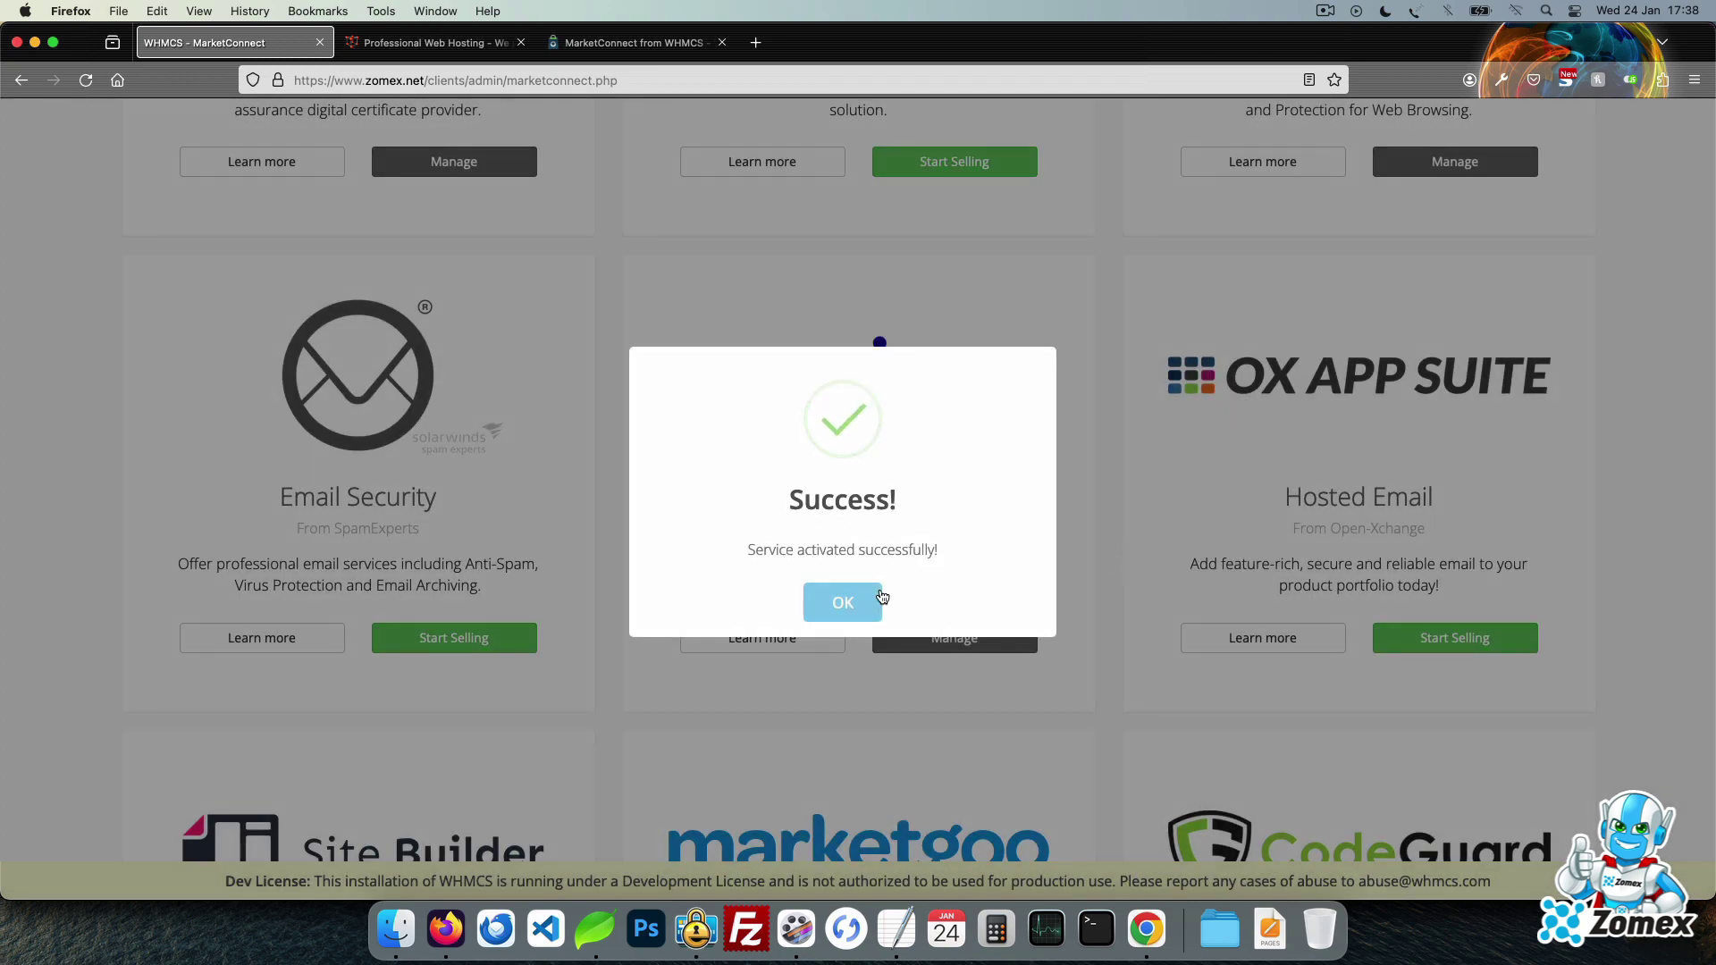
{"action": "left_click", "coordinate": [872, 600]}
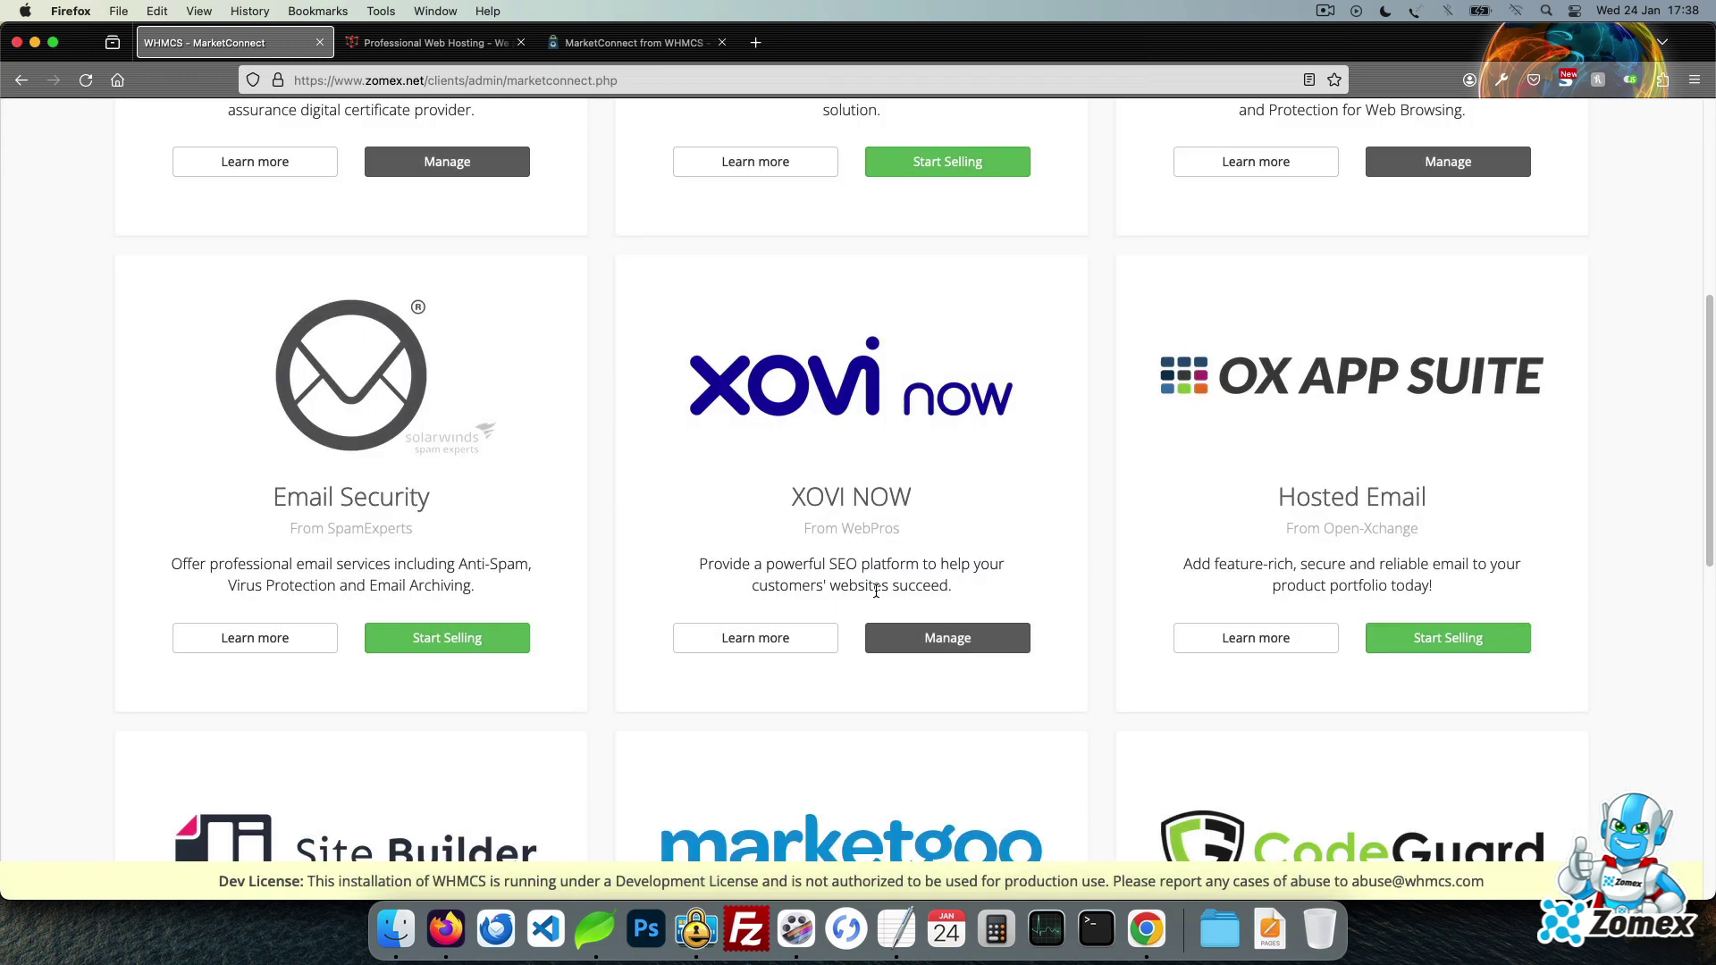
{"action": "left_click", "coordinate": [425, 43]}
{"action": "left_click", "coordinate": [1431, 464]}
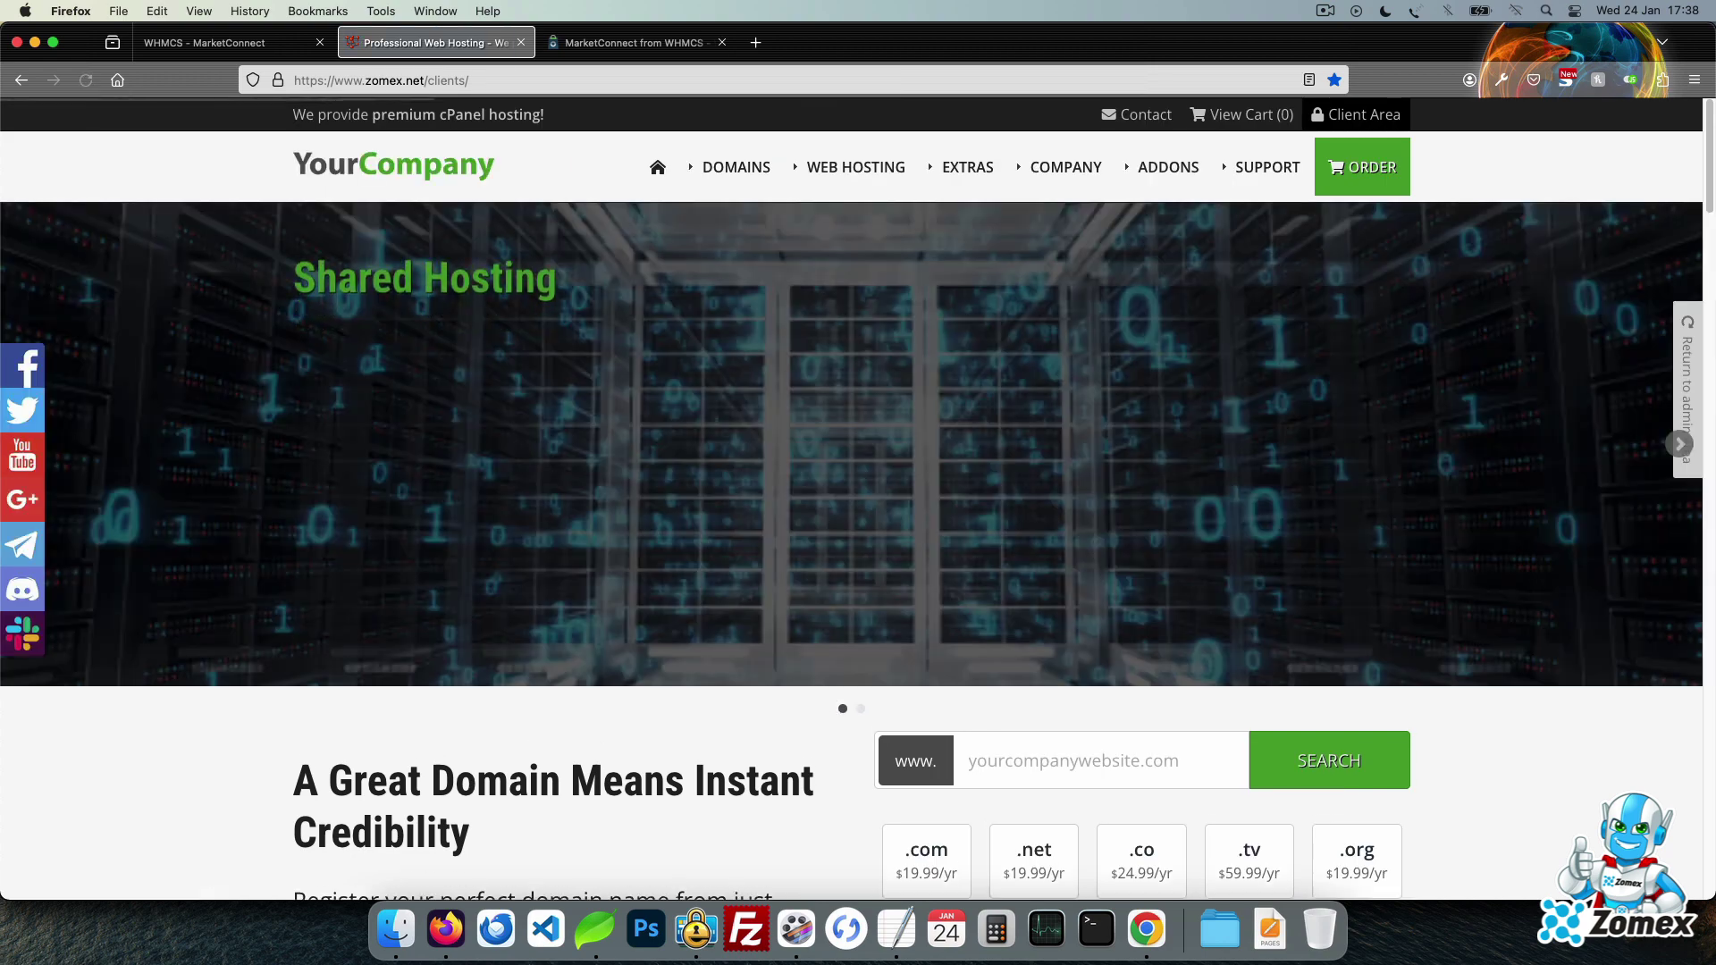
- View the SSL Certificates and XOVI NOW store pages from the Extras menu
{"action": "mouse_move", "coordinate": [968, 168]}
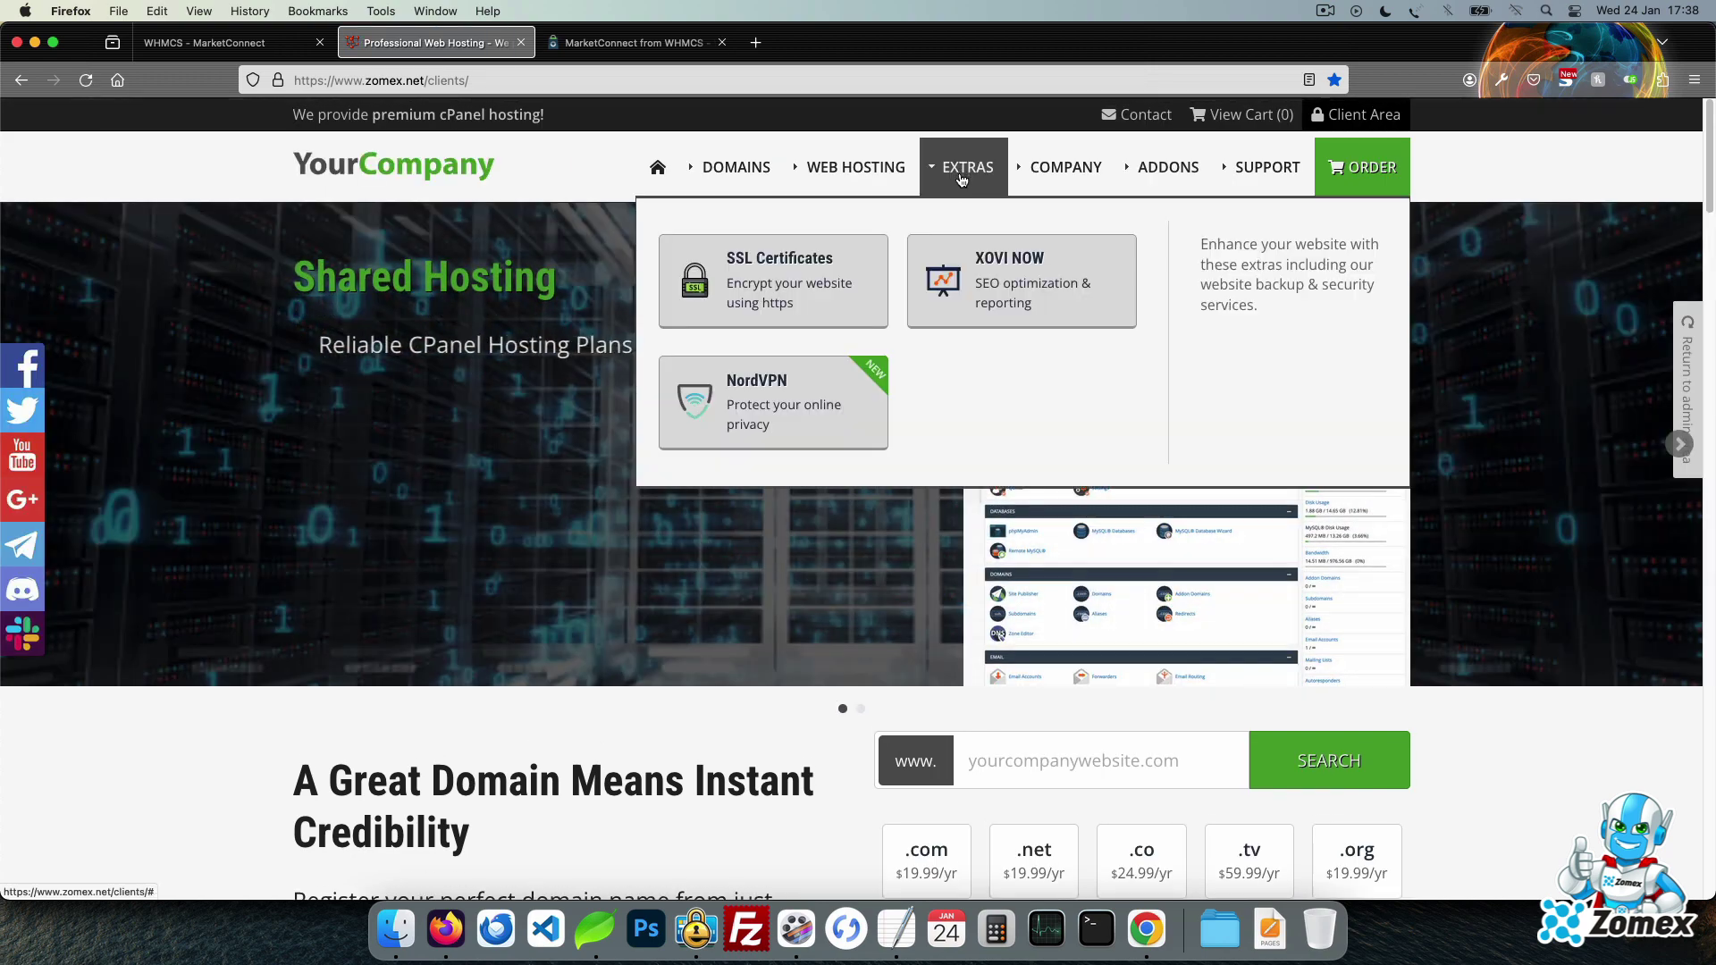
{"action": "left_click", "coordinate": [852, 282]}
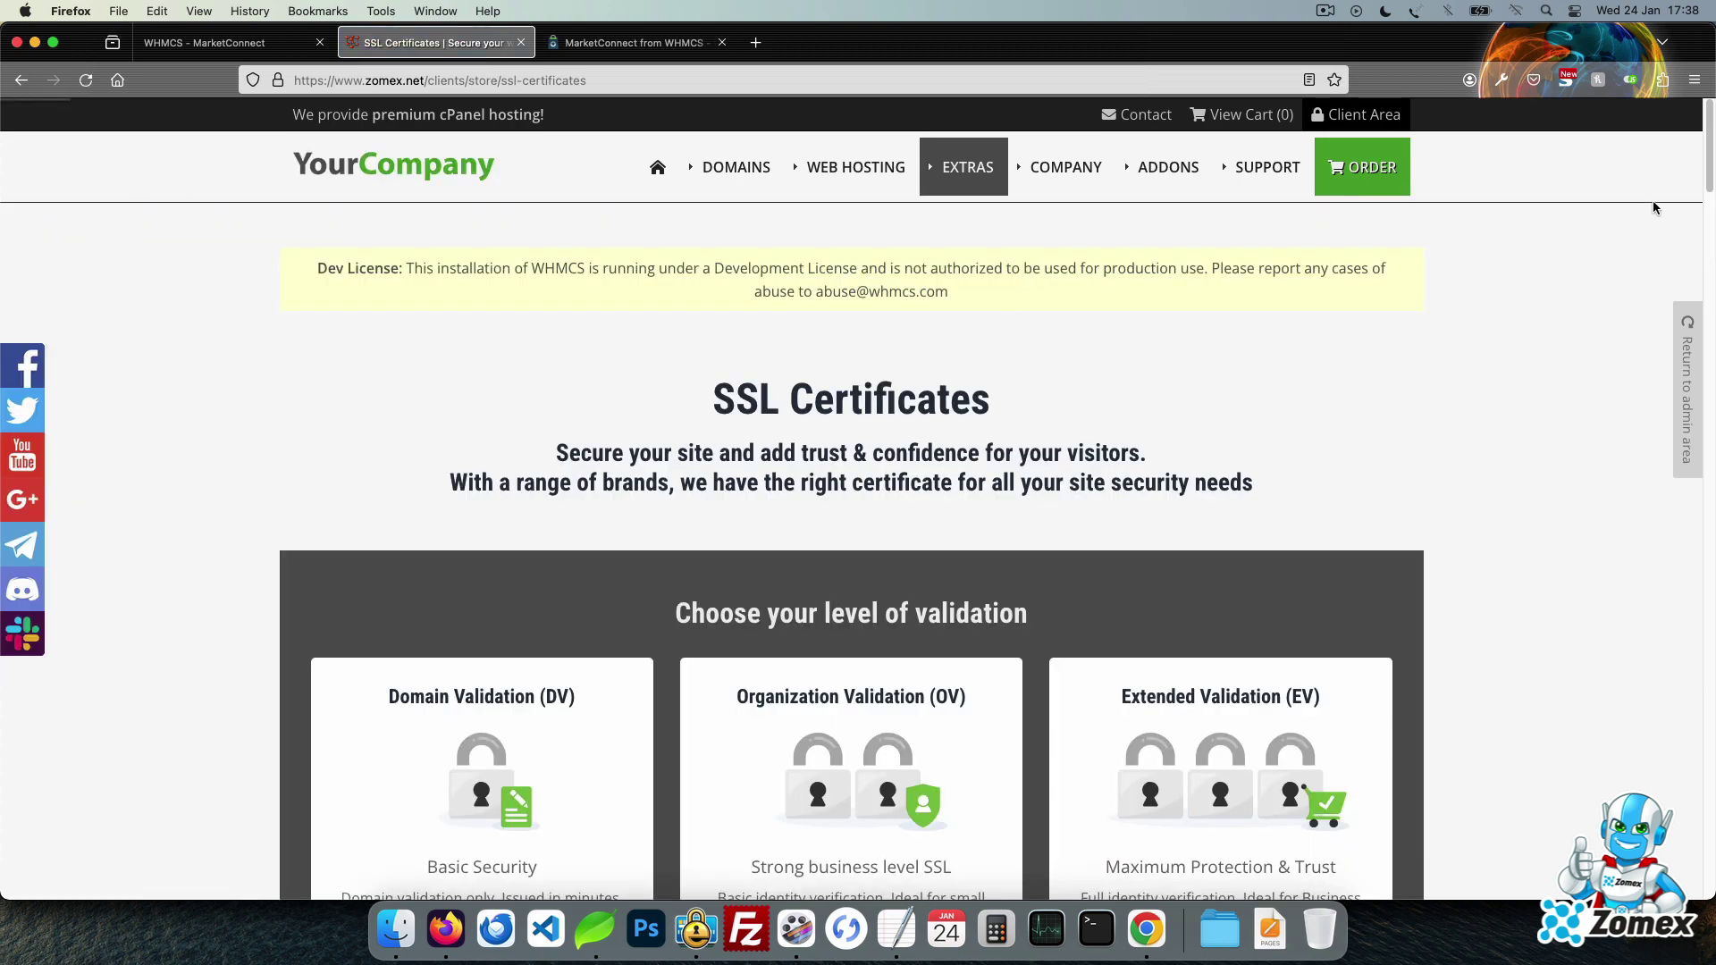
{"action": "left_click_drag", "start_coordinate": [1705, 161], "coordinate": [1713, 87]}
{"action": "left_click", "coordinate": [965, 167]}
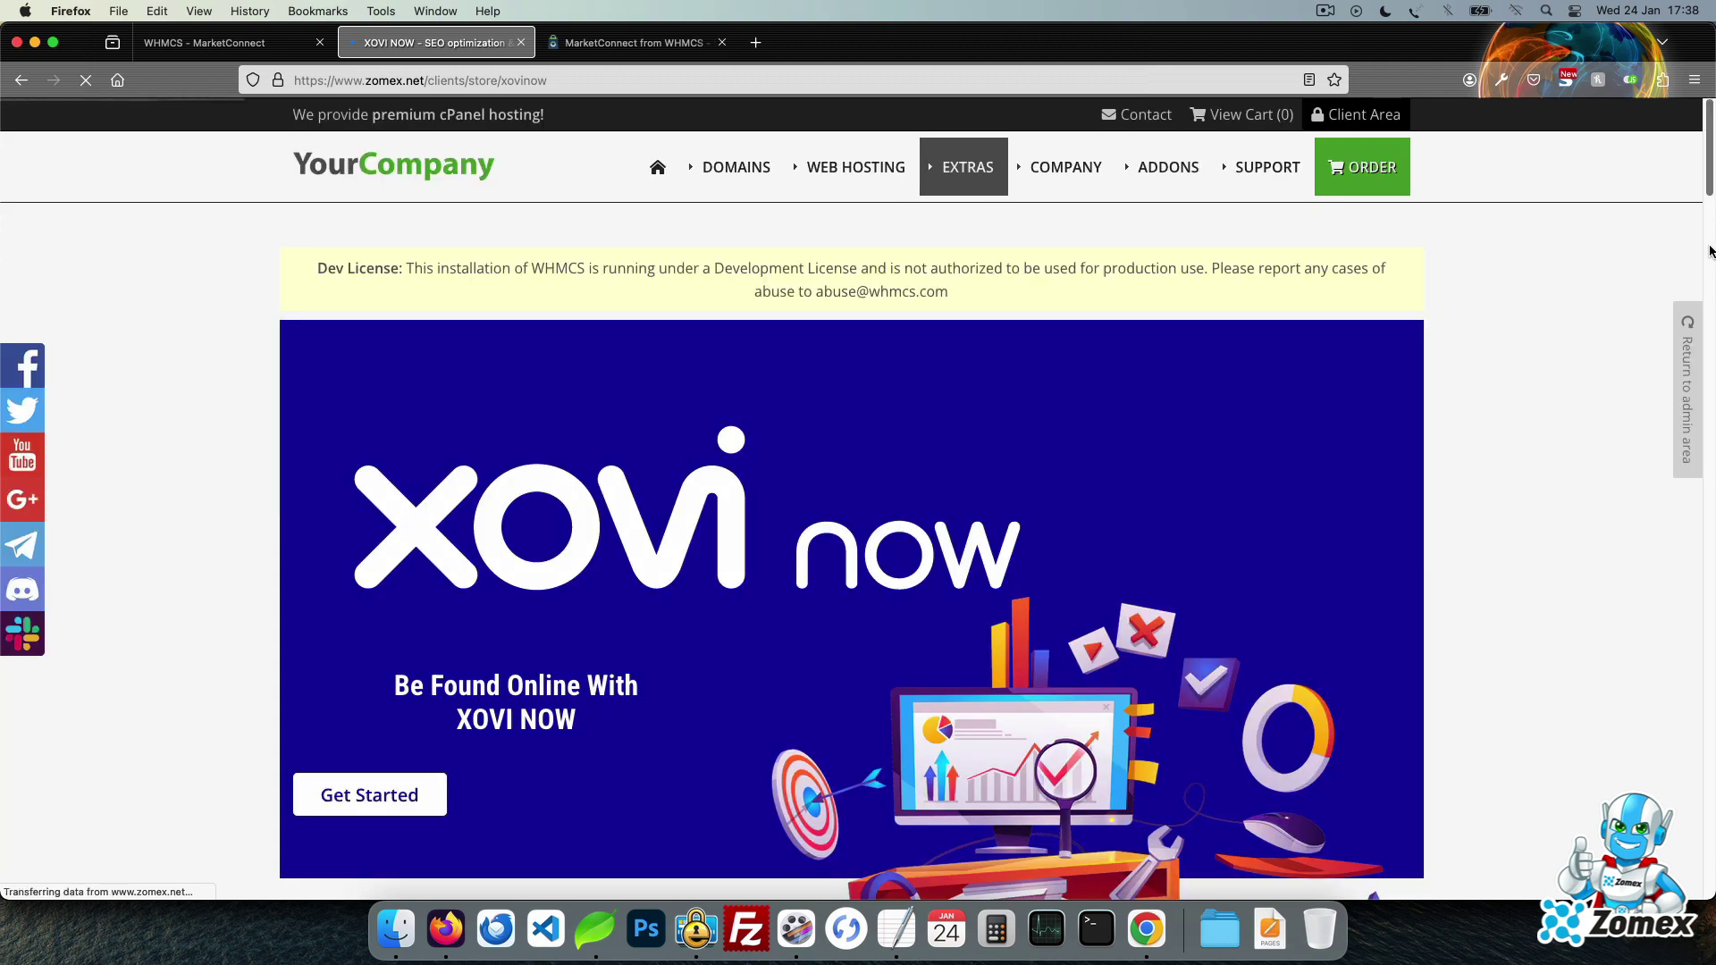
{"action": "left_click", "coordinate": [1709, 251]}
{"action": "scroll", "coordinate": [1709, 277], "scroll_direction": "down", "scroll_amount": 10}
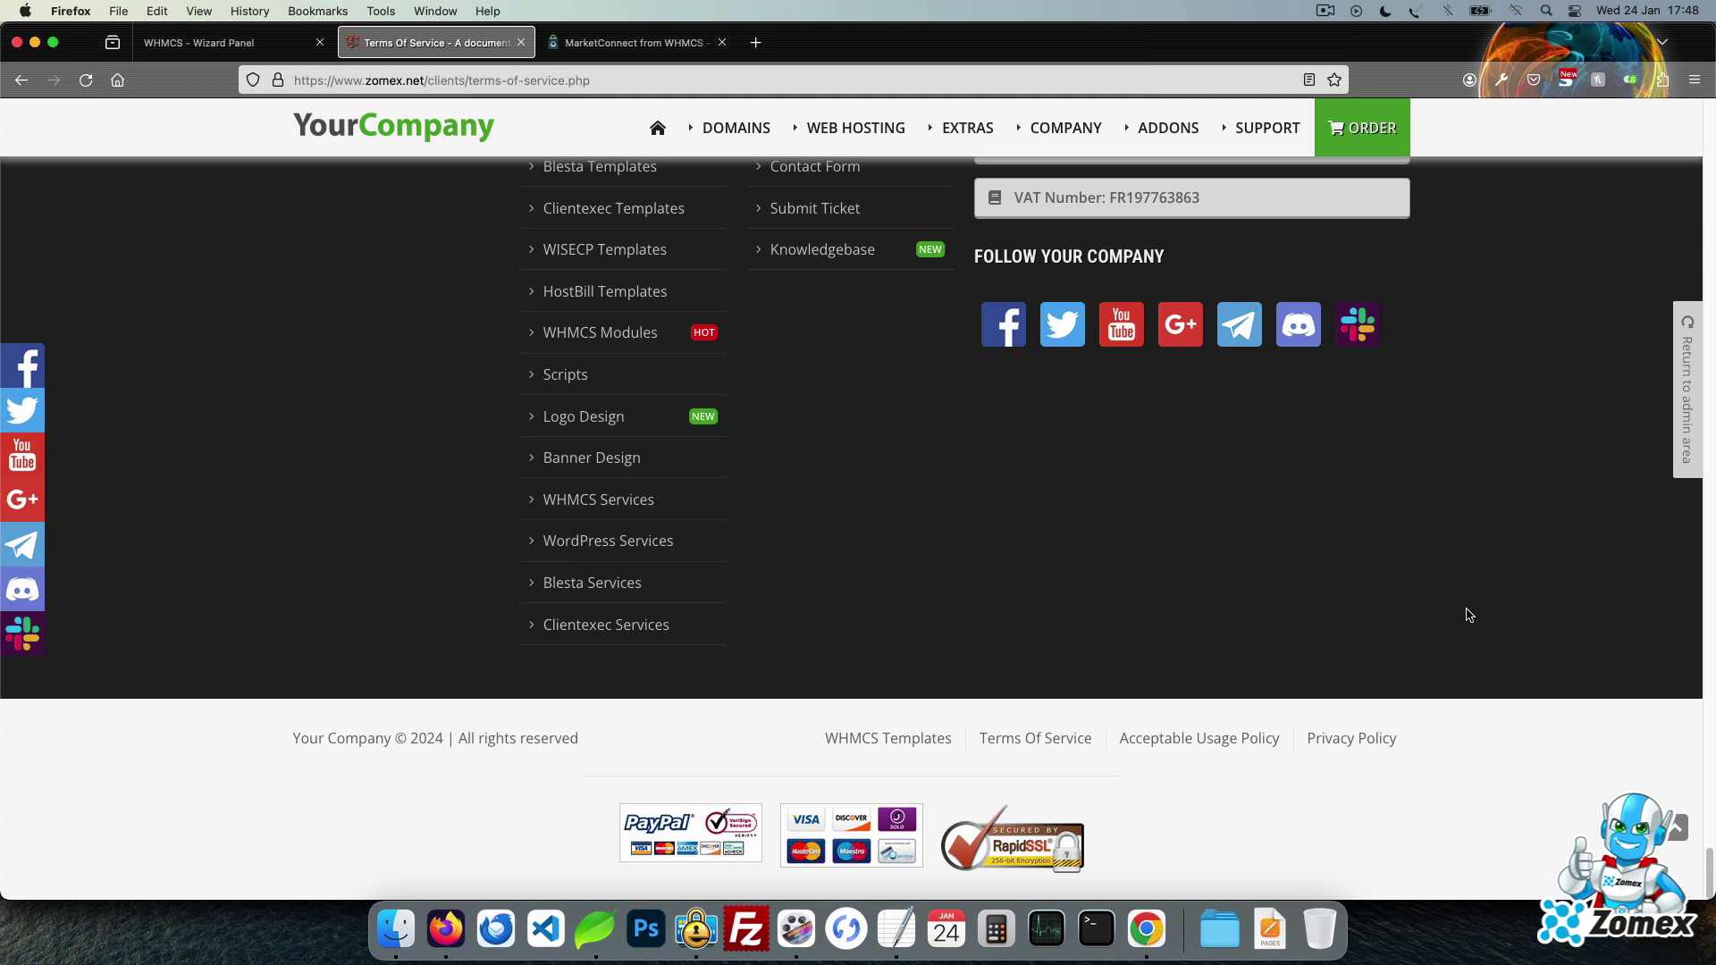
- In english.php, change the company name from 'Your Company' to 'Pro Hosting'
{"action": "left_click", "coordinate": [594, 934]}
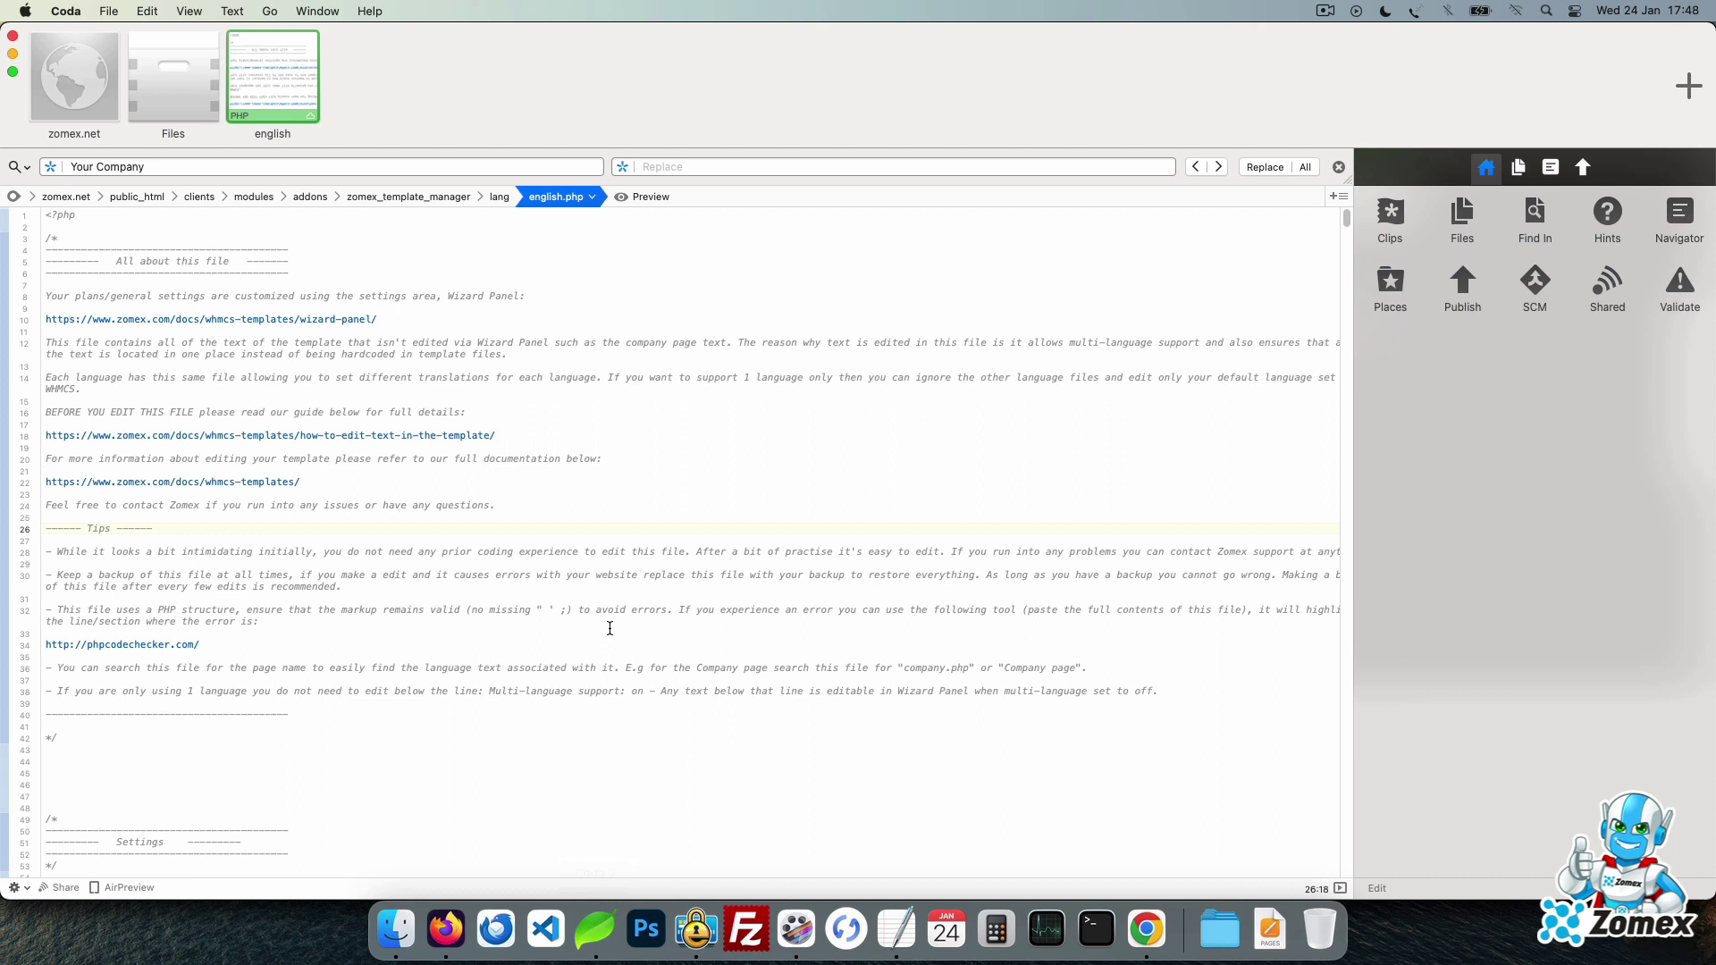
{"action": "scroll", "coordinate": [610, 629], "scroll_direction": "down", "scroll_amount": 5}
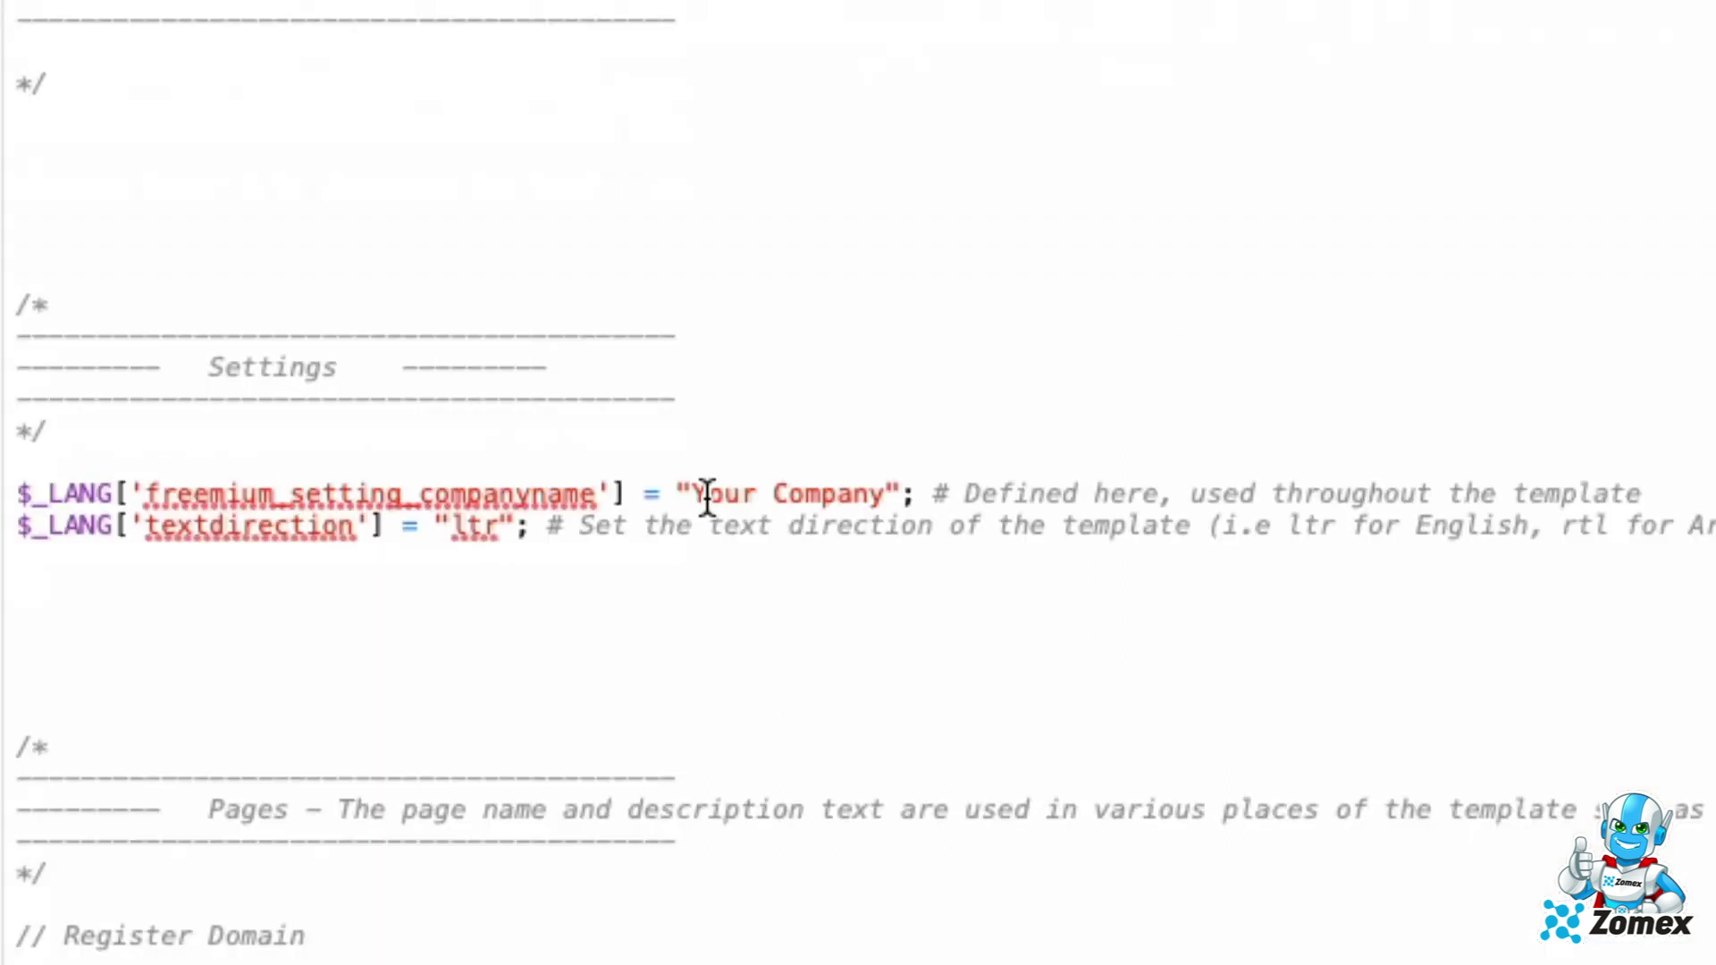
{"action": "double_click", "coordinate": [303, 603]}
{"action": "type", "text": "Pro Hosting"}
{"action": "key", "text": "shift+Right"}
{"action": "key", "text": "shift+Right"}
{"action": "key", "text": "shift+Right"}
{"action": "key", "text": "shift+Right"}
{"action": "key", "text": "shift+Right"}
{"action": "key", "text": "shift+Right"}
{"action": "key", "text": "shift+Right"}
{"action": "key", "text": "shift+Right"}
{"action": "key", "text": "BackSpace"}
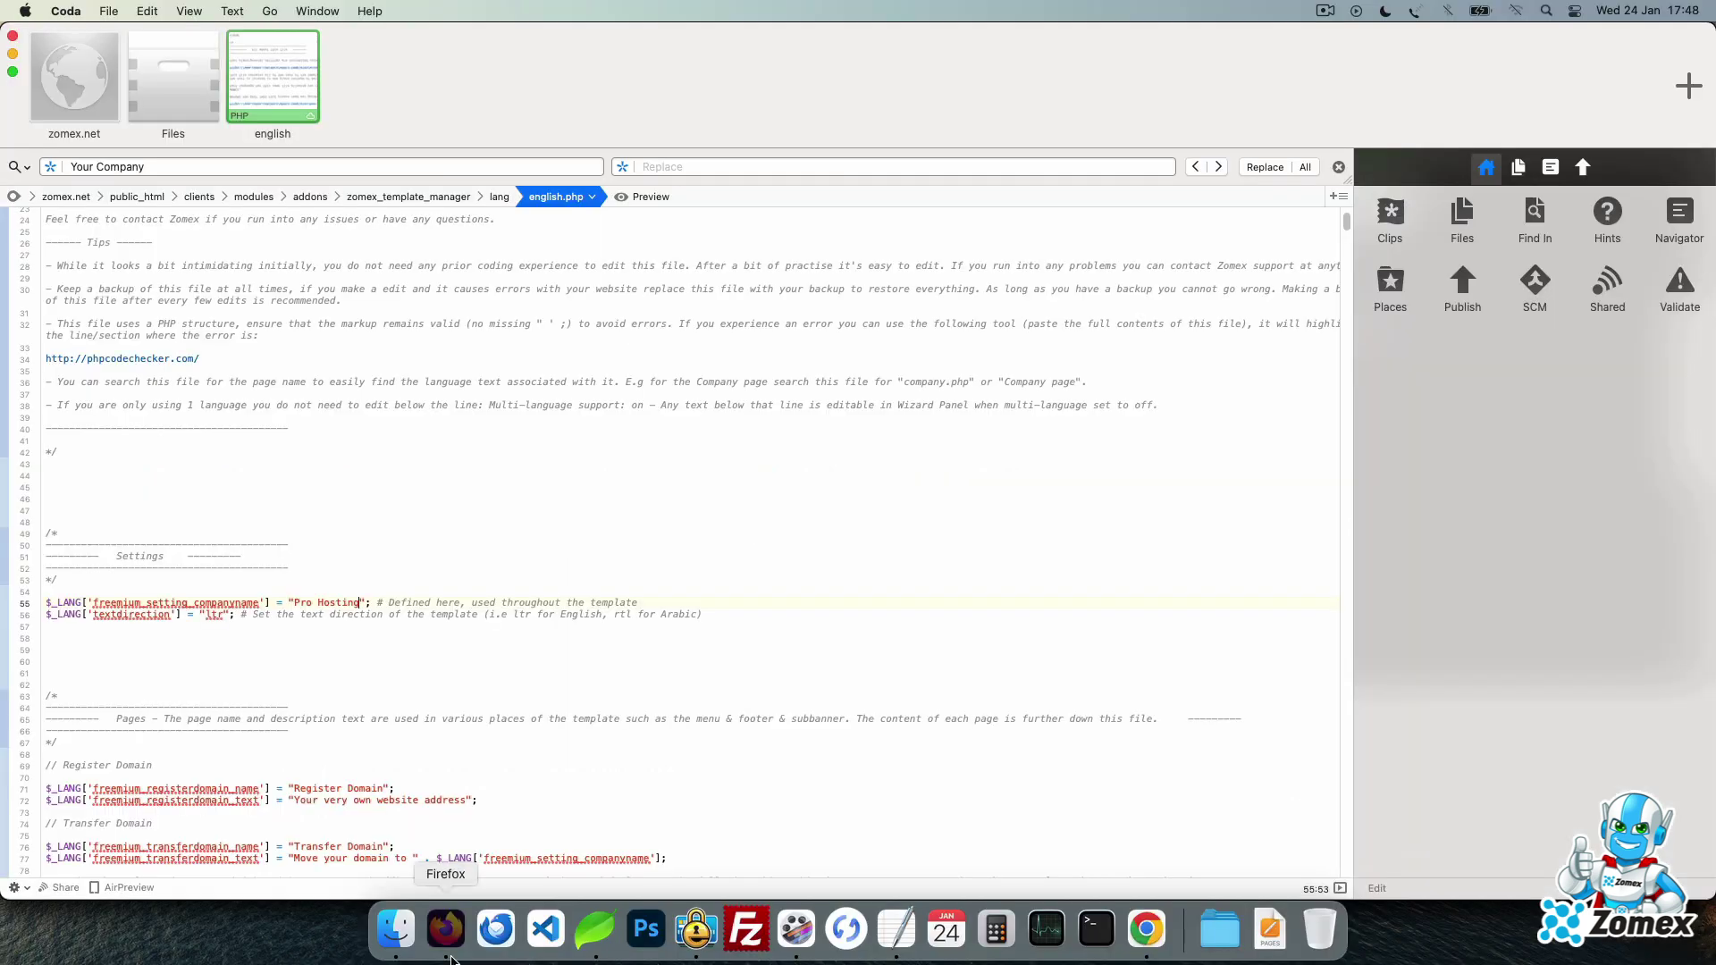
- Reload the storefront to show Pro Hosting, then open the Shared Hosting plans page
{"action": "left_click", "coordinate": [445, 929]}
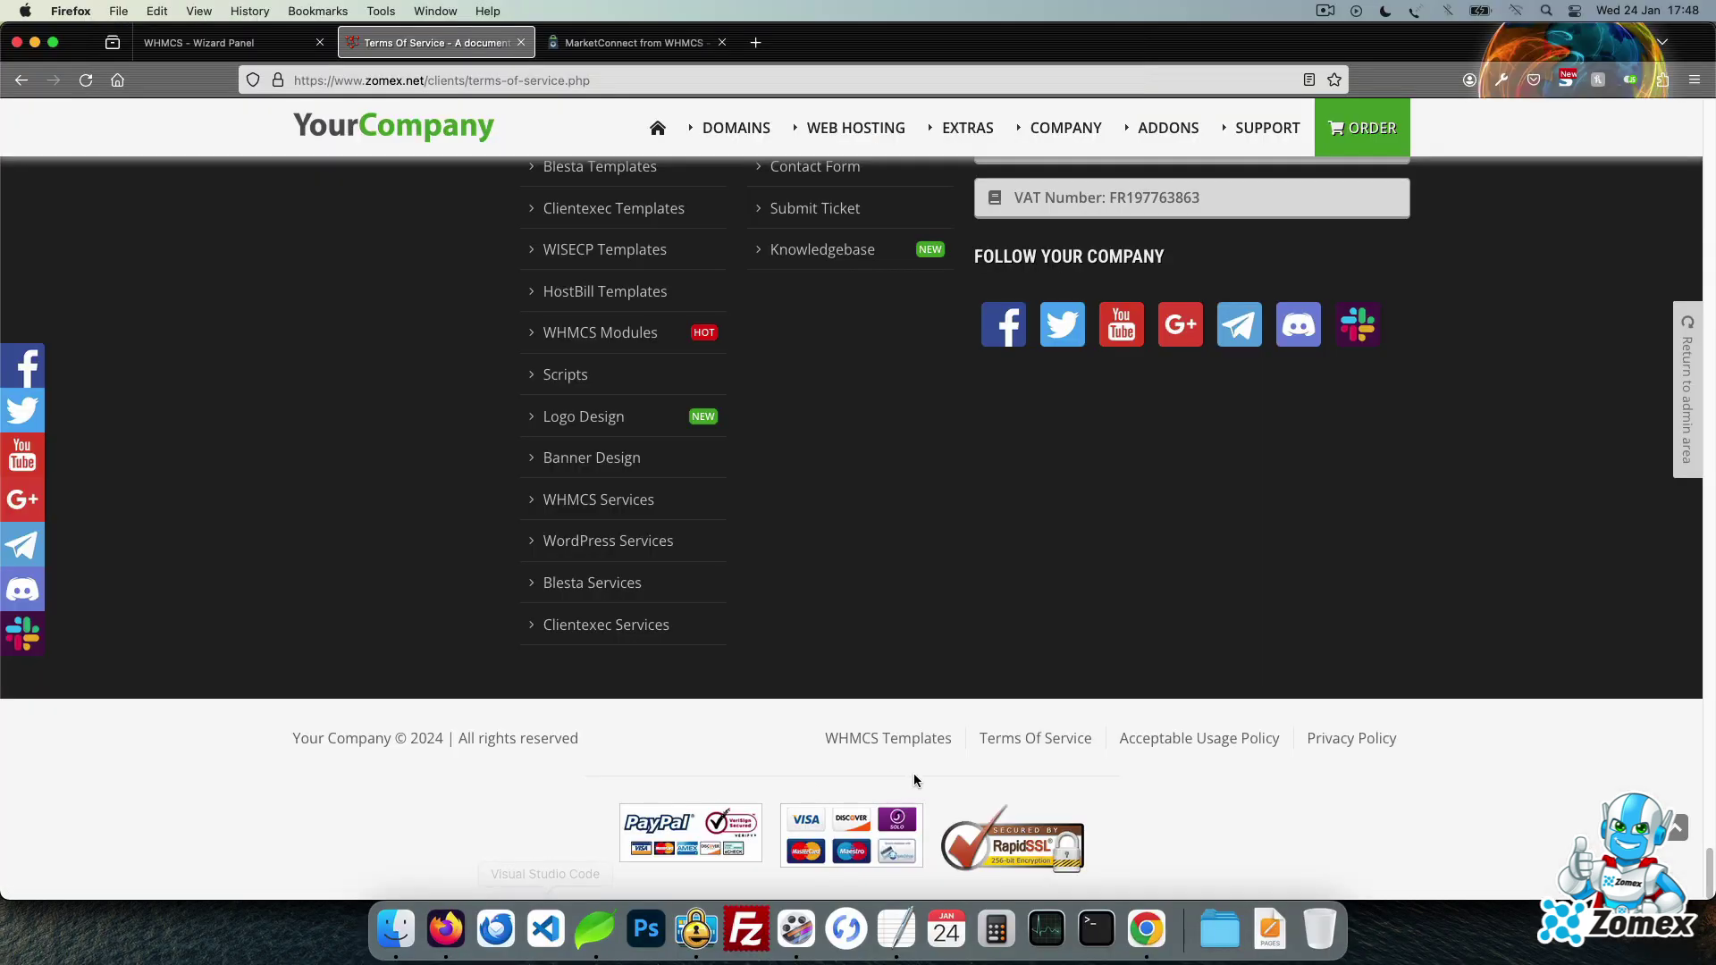
{"action": "key", "text": "super+r"}
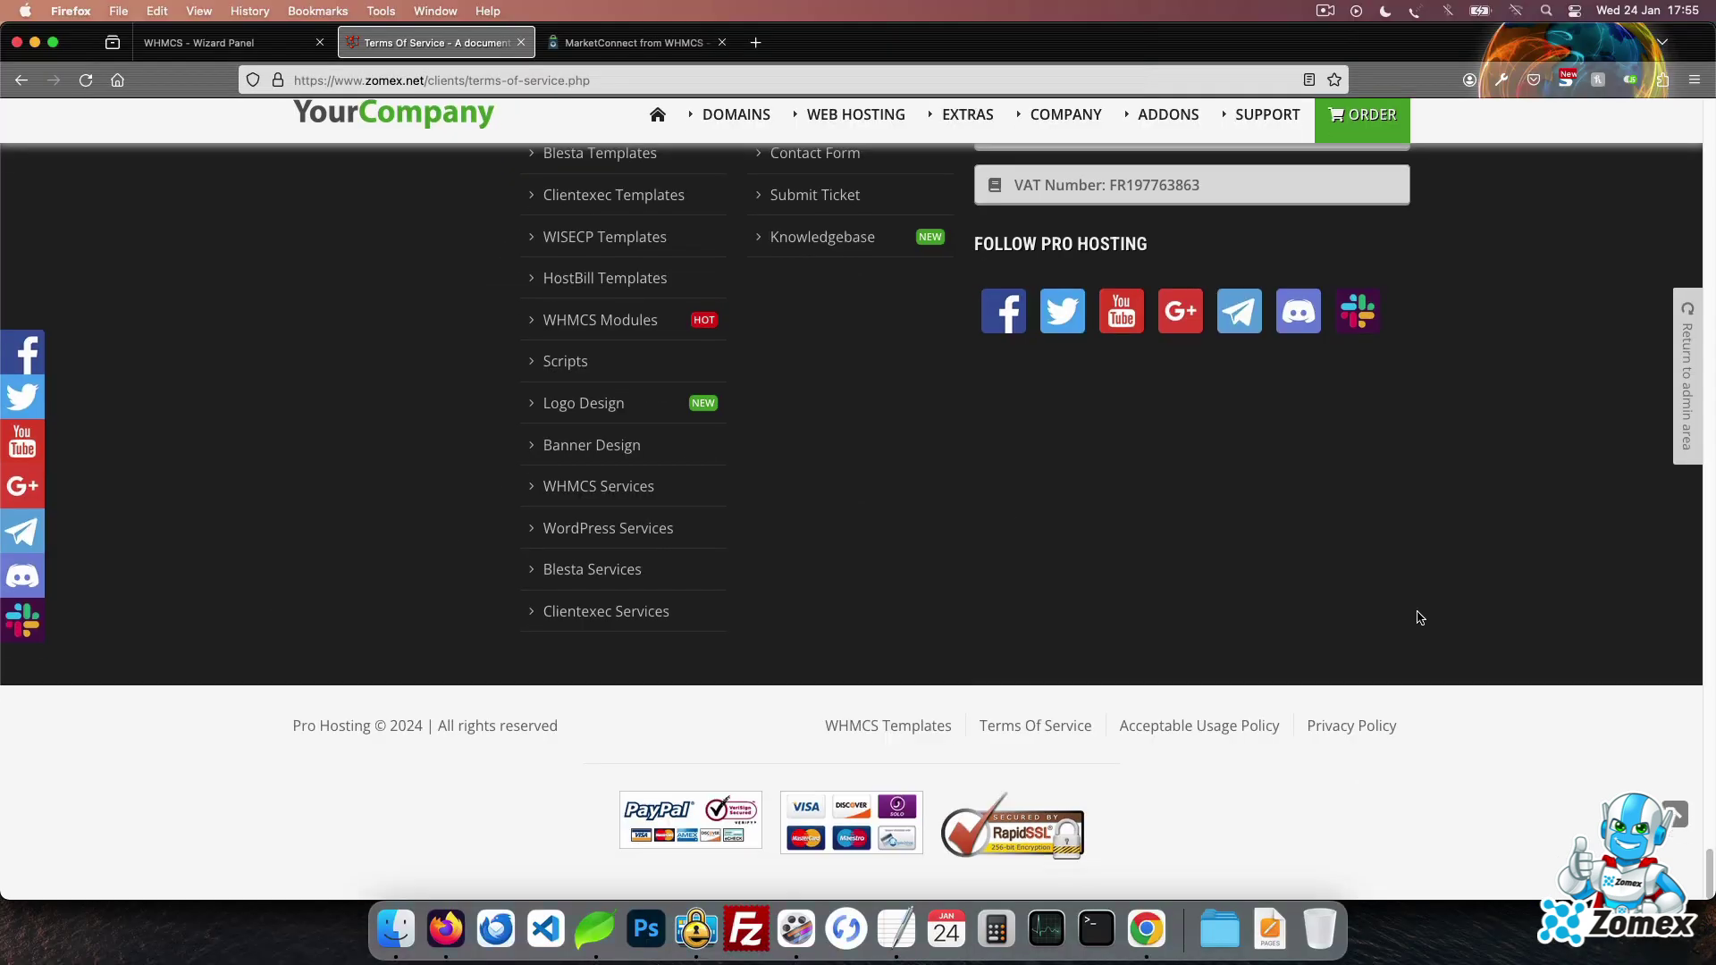
{"action": "scroll", "coordinate": [1419, 617], "scroll_direction": "up", "scroll_amount": 20}
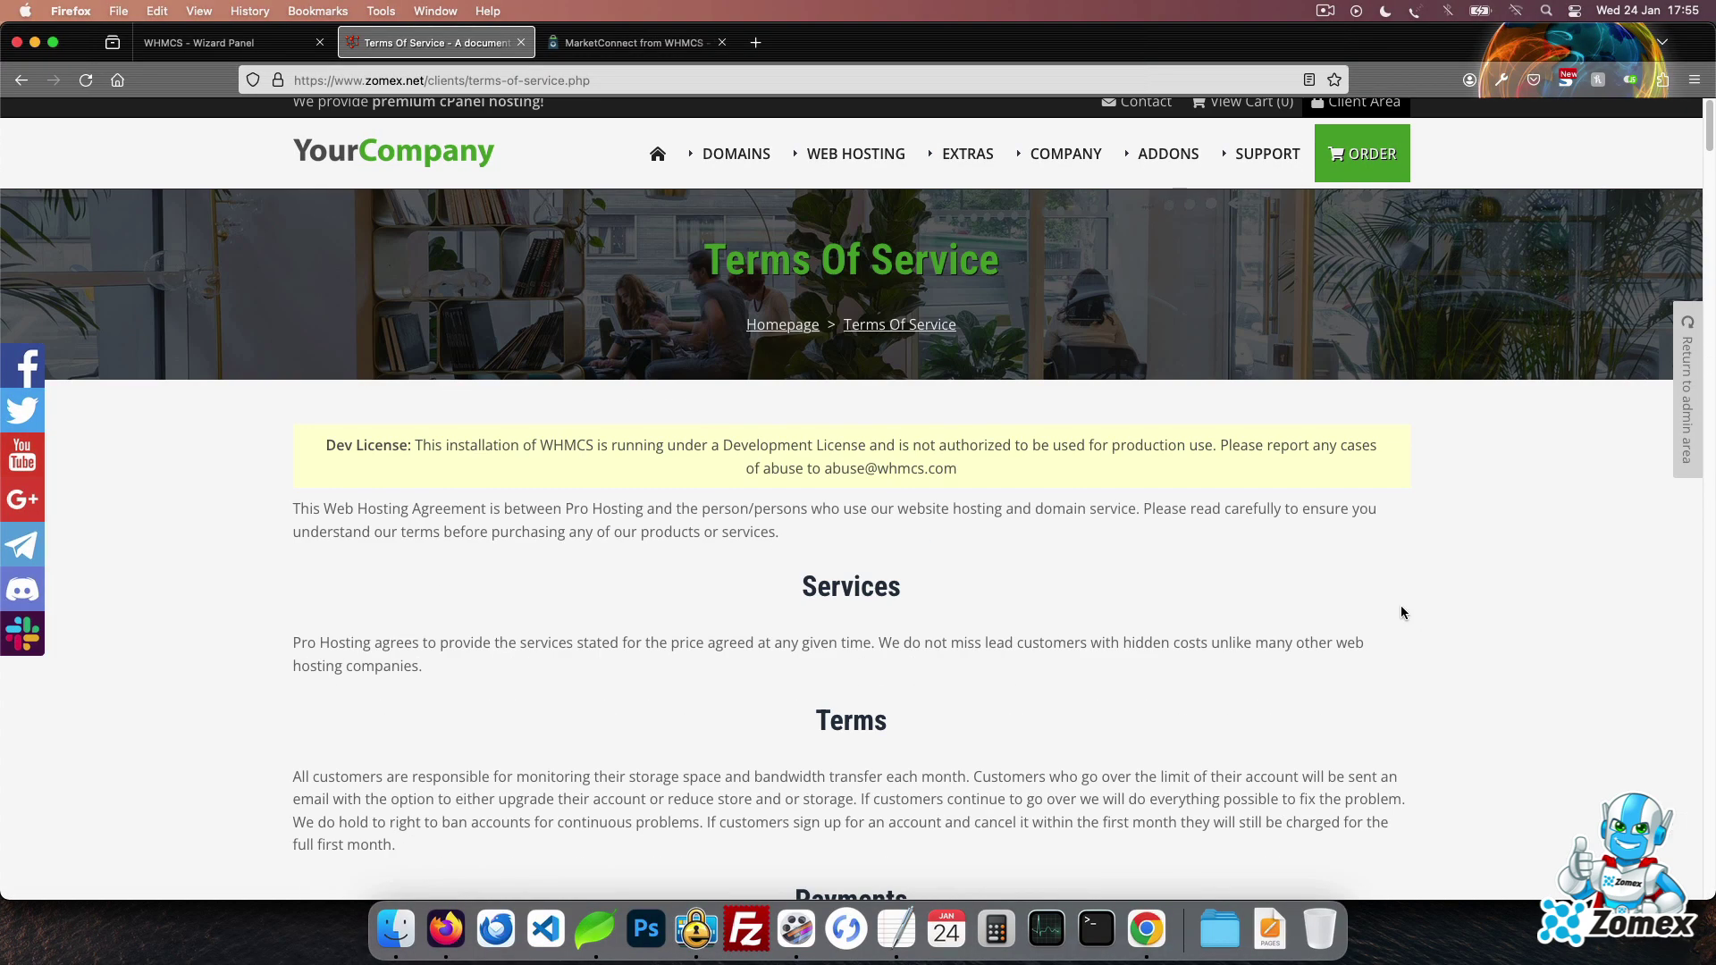
{"action": "mouse_move", "coordinate": [856, 154]}
{"action": "left_click", "coordinate": [821, 294]}
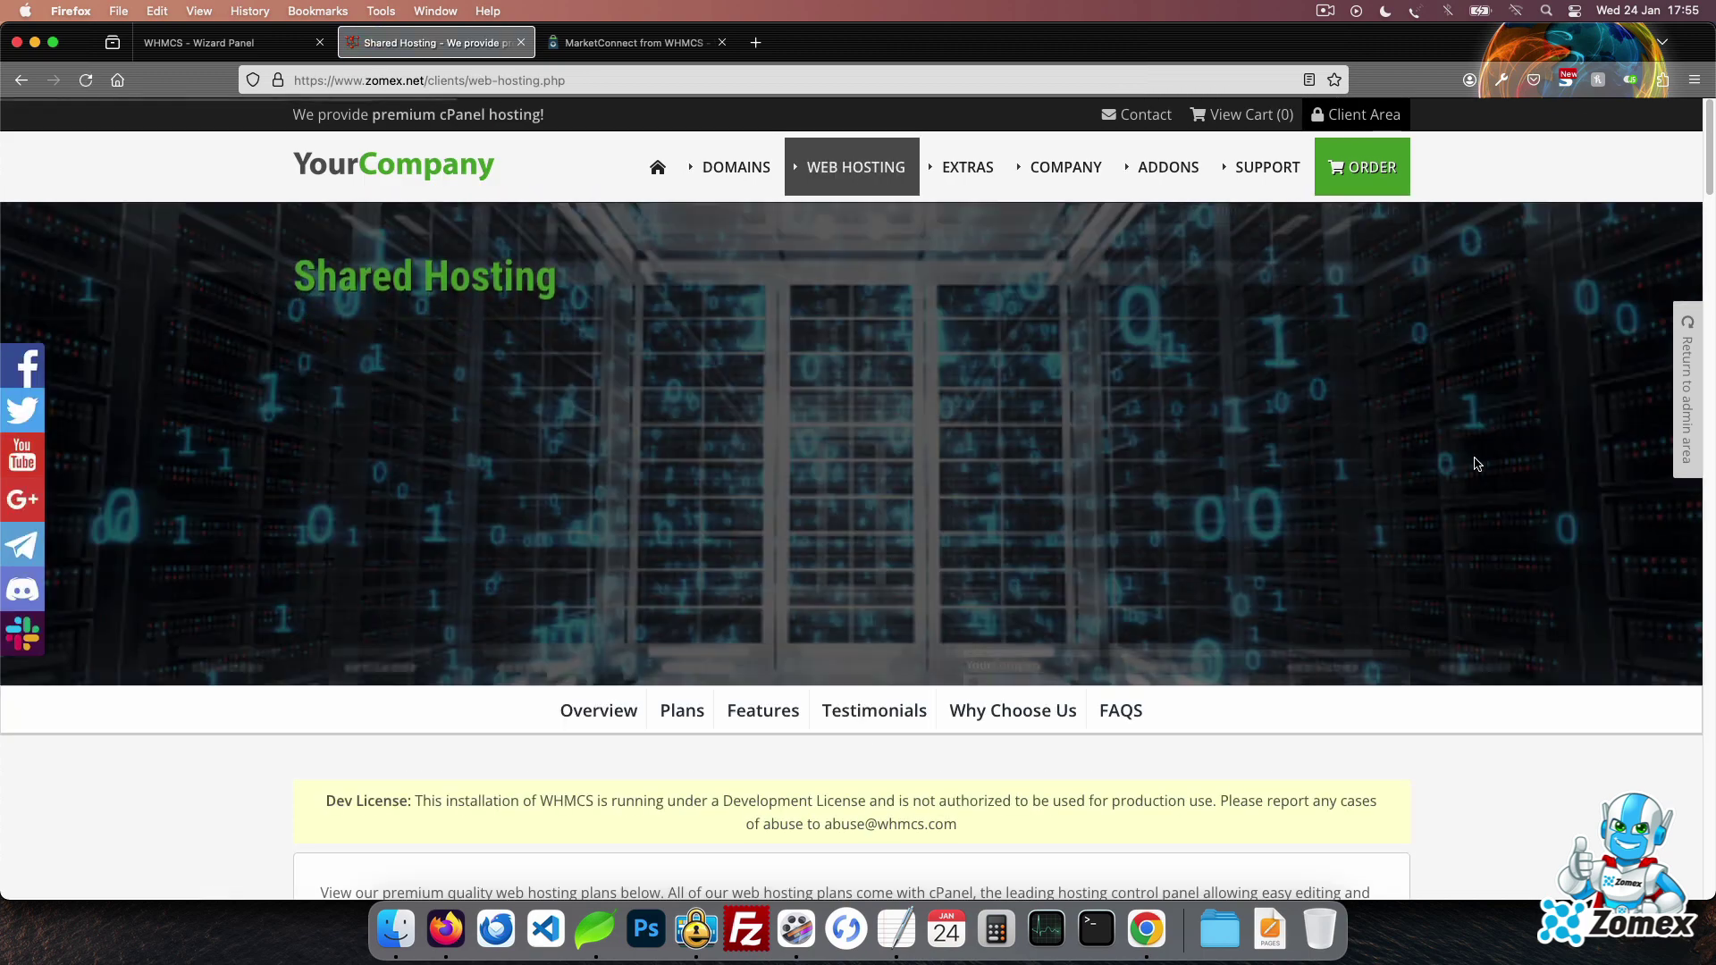
{"action": "scroll", "coordinate": [1476, 463], "scroll_direction": "down", "scroll_amount": 5}
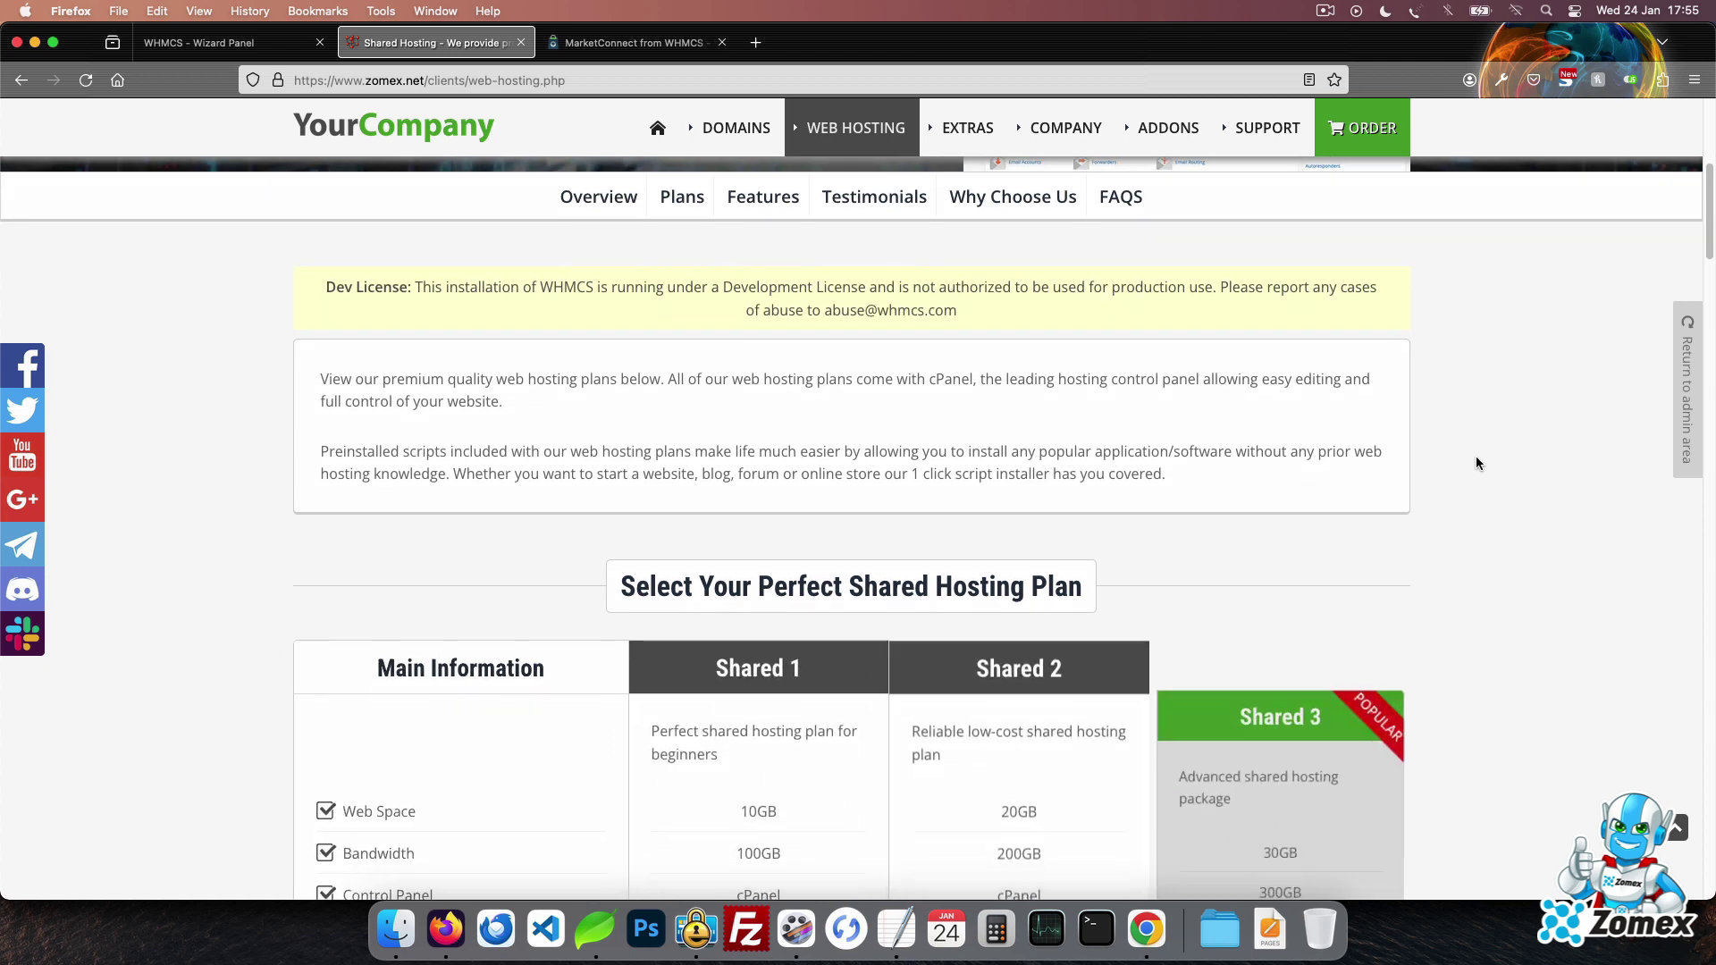
- Replace the shared hosting overview with 'Example new content goes here.' and reload the live page
{"action": "left_click", "coordinate": [595, 928]}
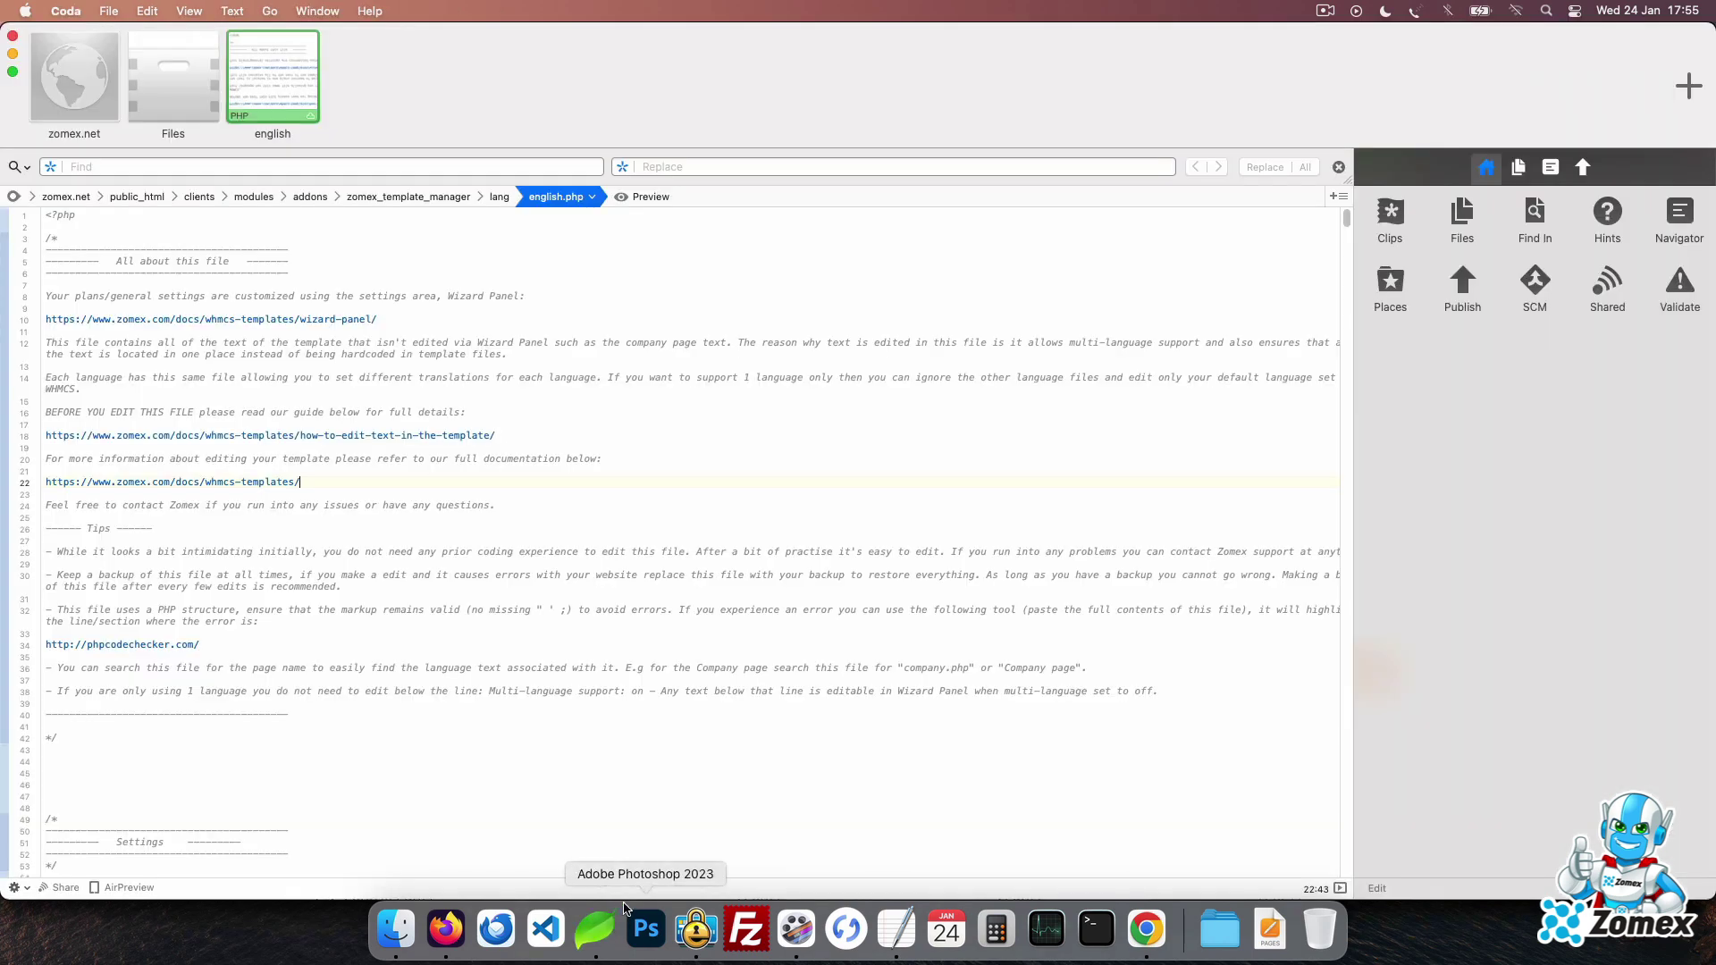
{"action": "type", "text": "shared"}
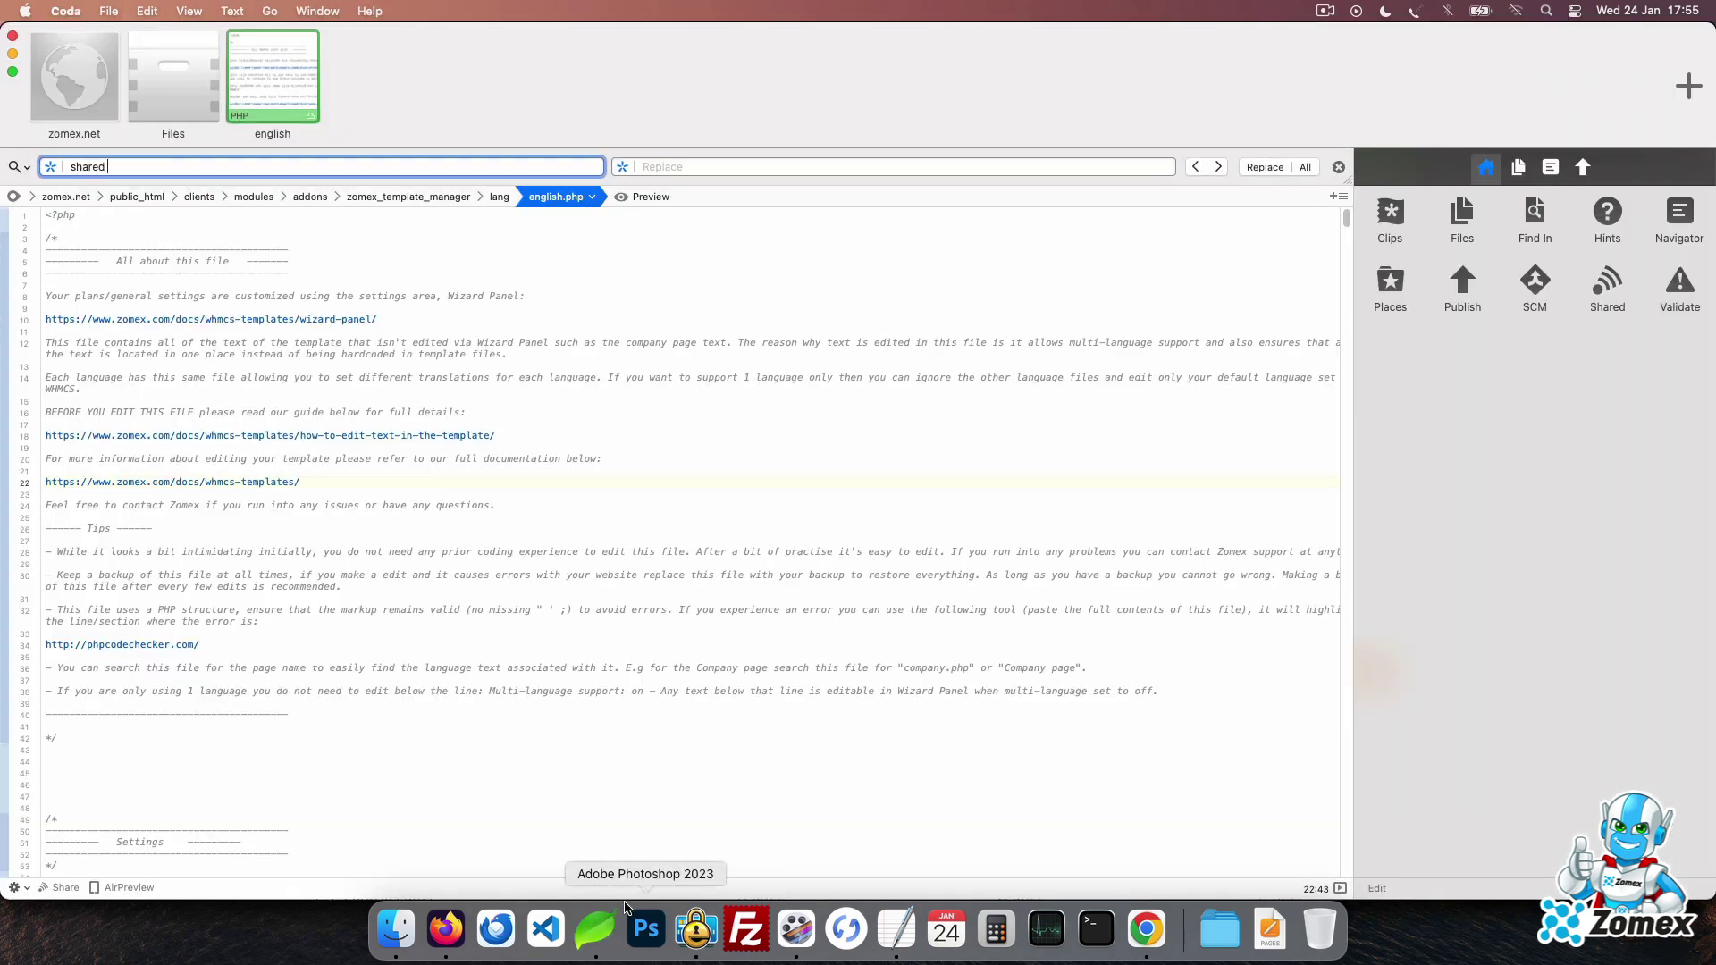
{"action": "type", "text": " hosting page"}
{"action": "key", "text": "Return"}
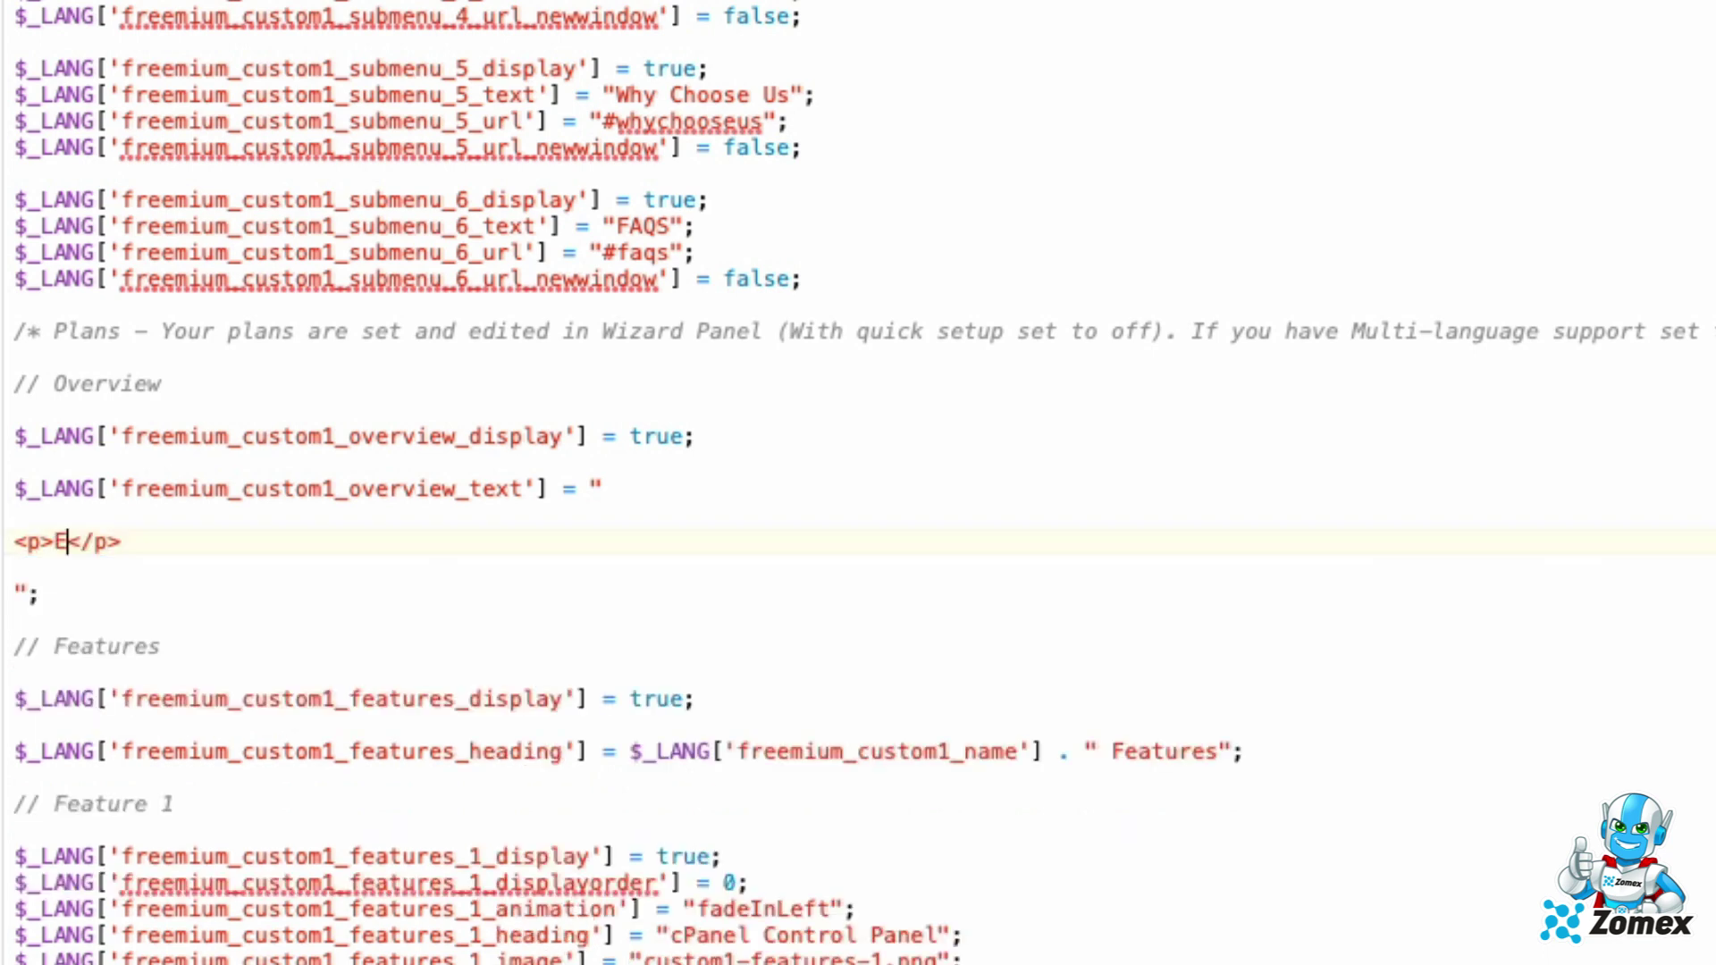
{"action": "type", "text": "w content goes h"}
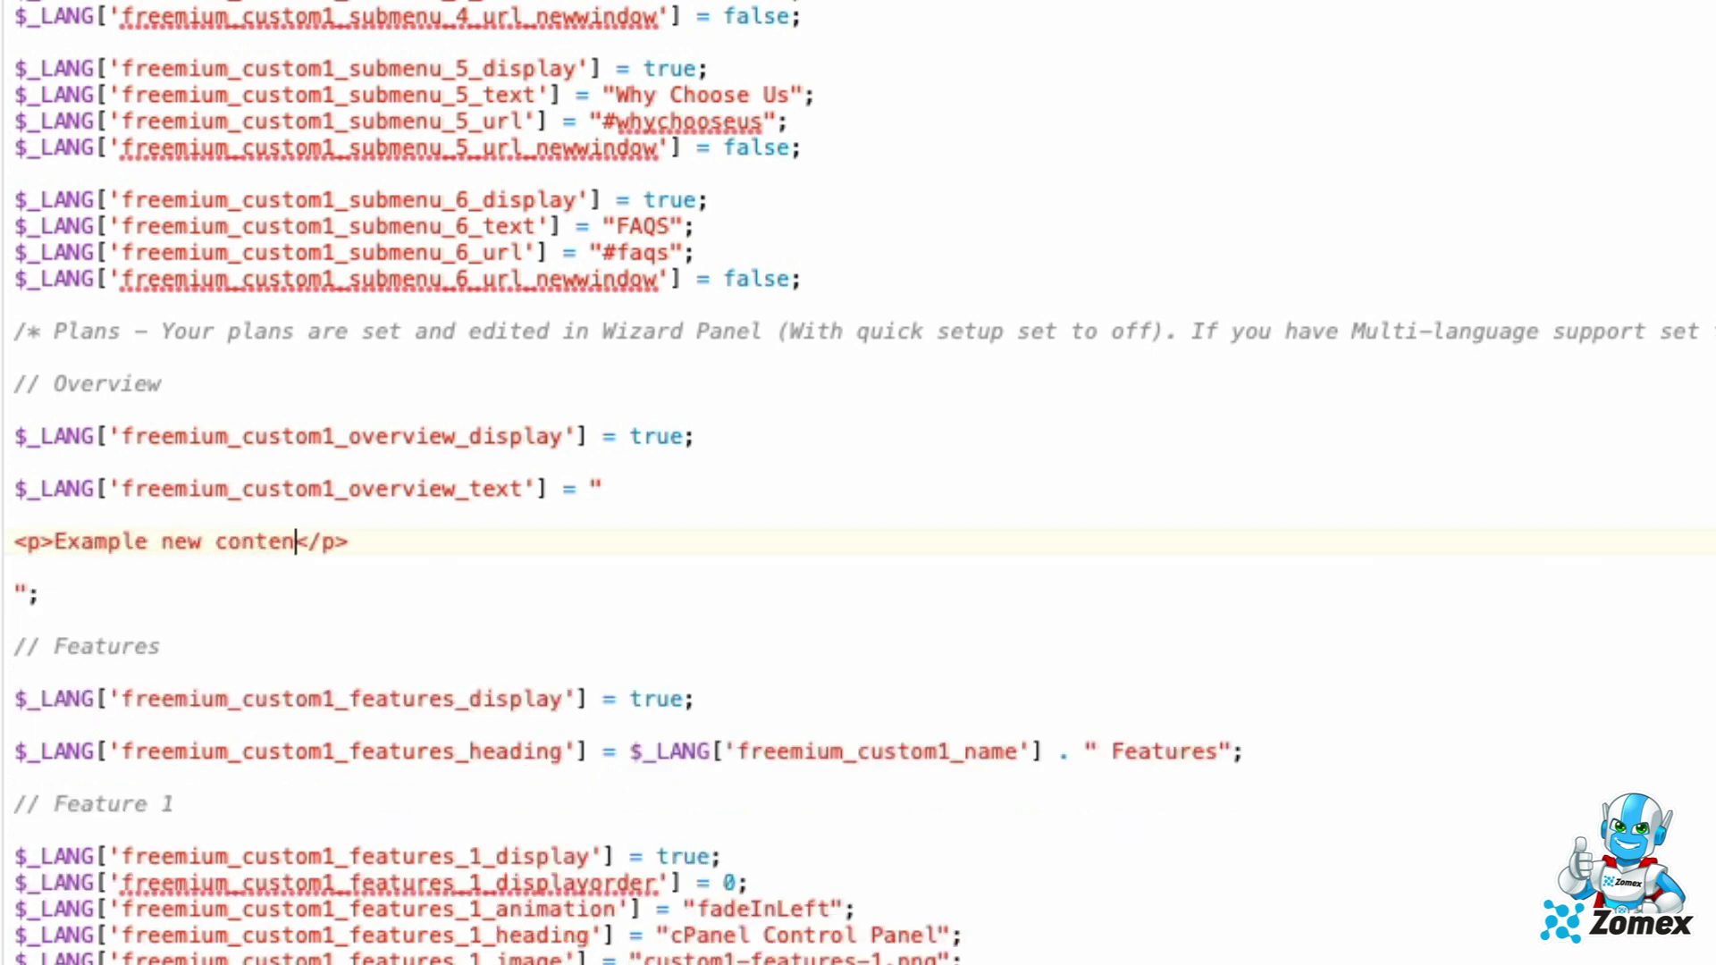
{"action": "type", "text": "ere."}
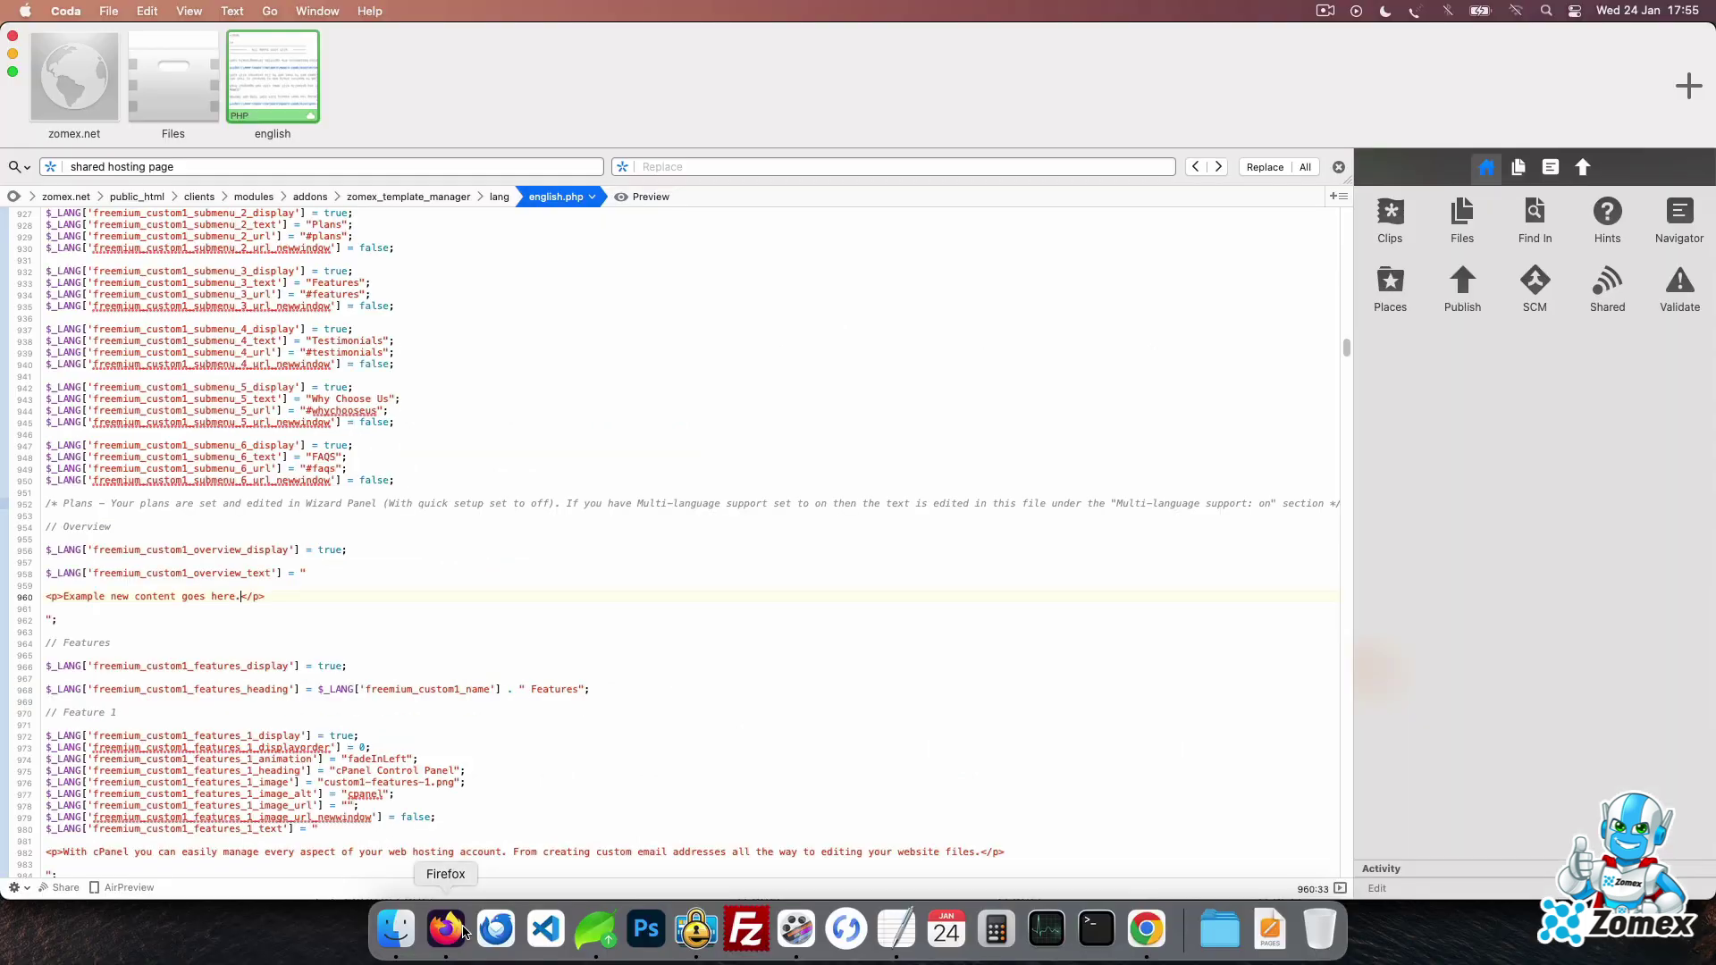
{"action": "left_click", "coordinate": [446, 930]}
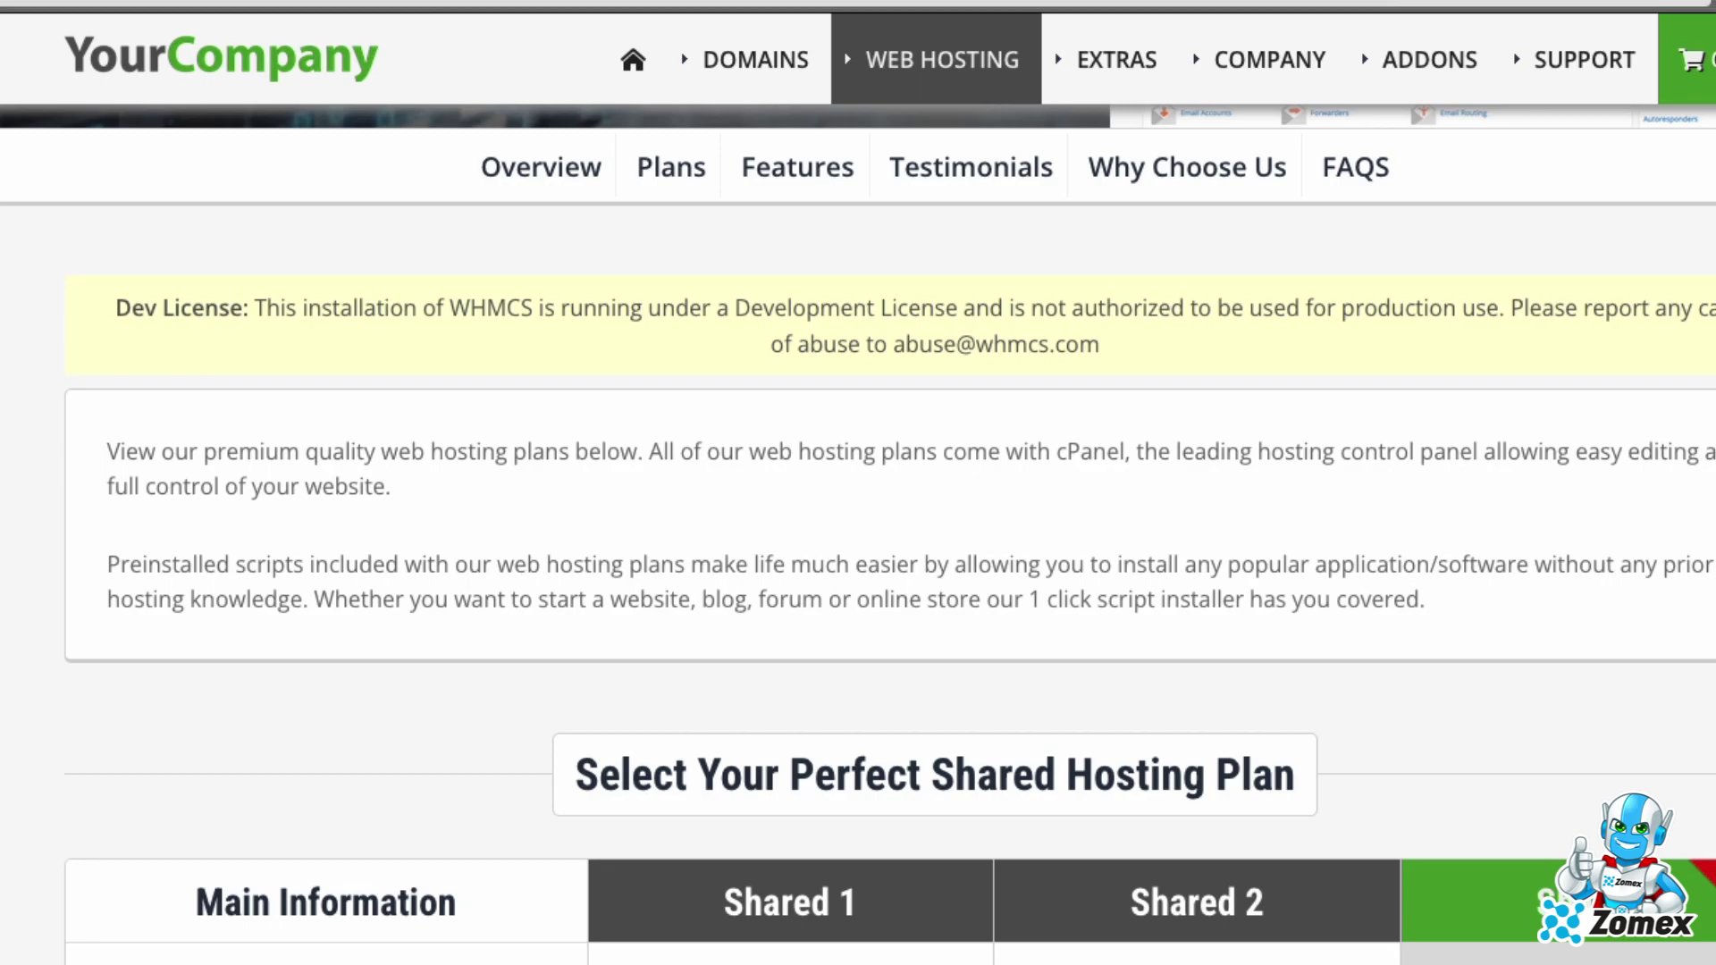
{"action": "key", "text": "F5"}
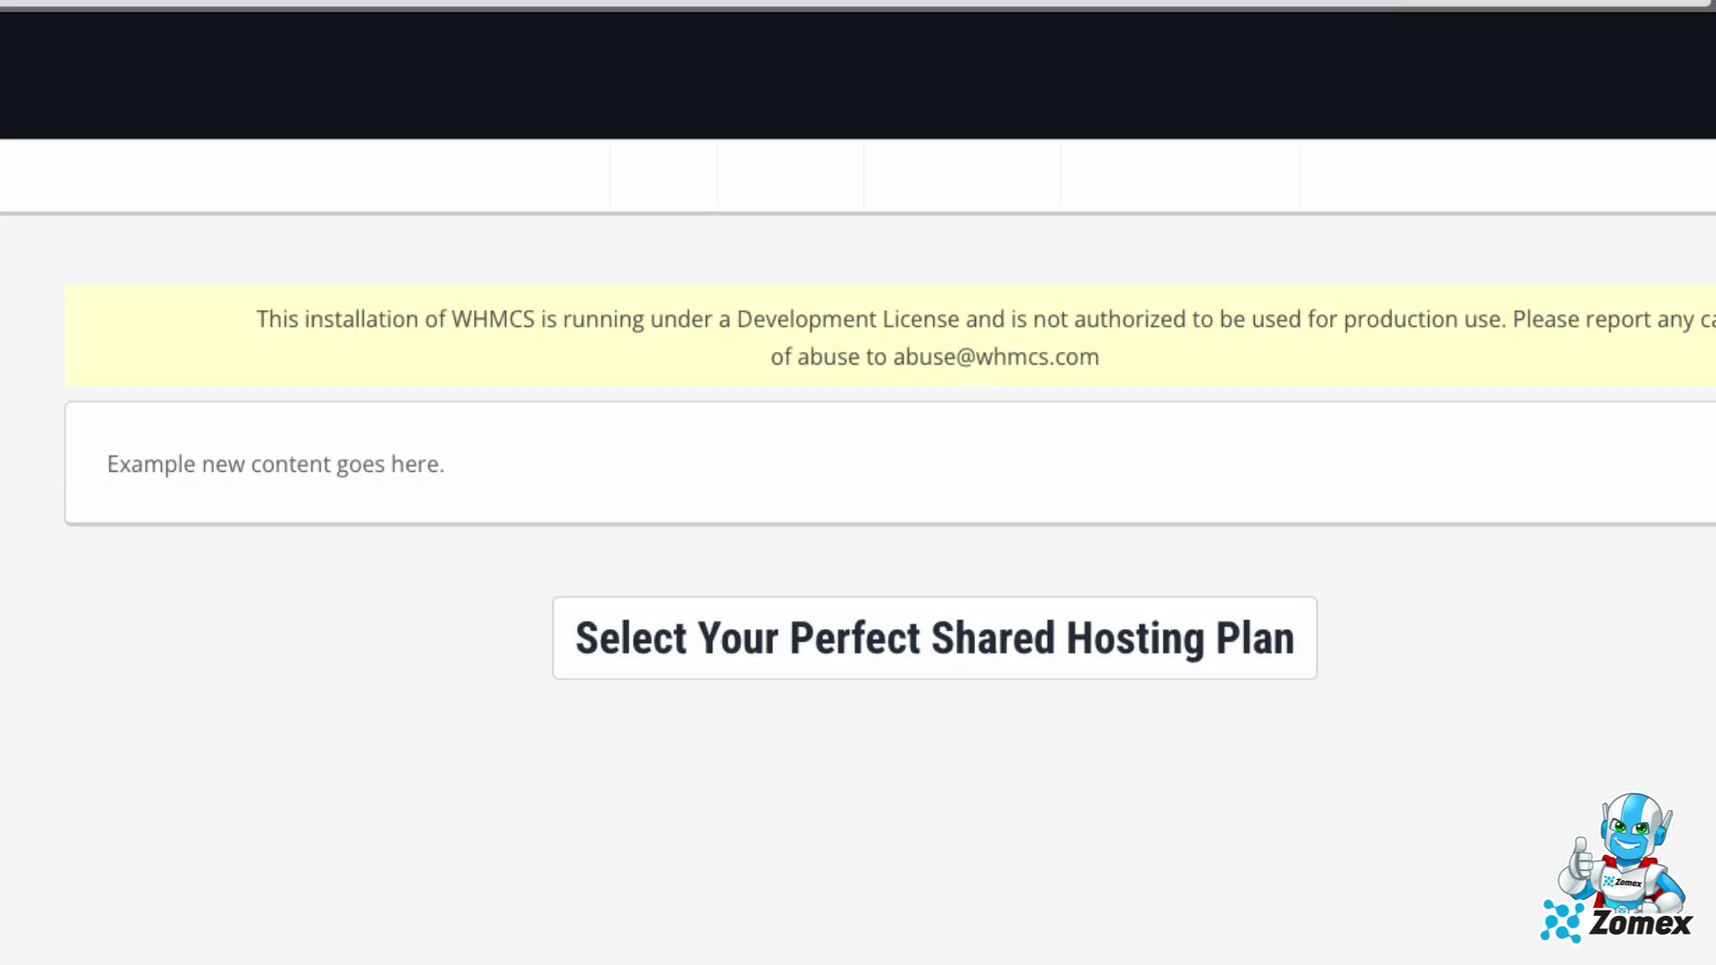
{"action": "left_click_drag", "start_coordinate": [472, 471], "coordinate": [103, 472]}
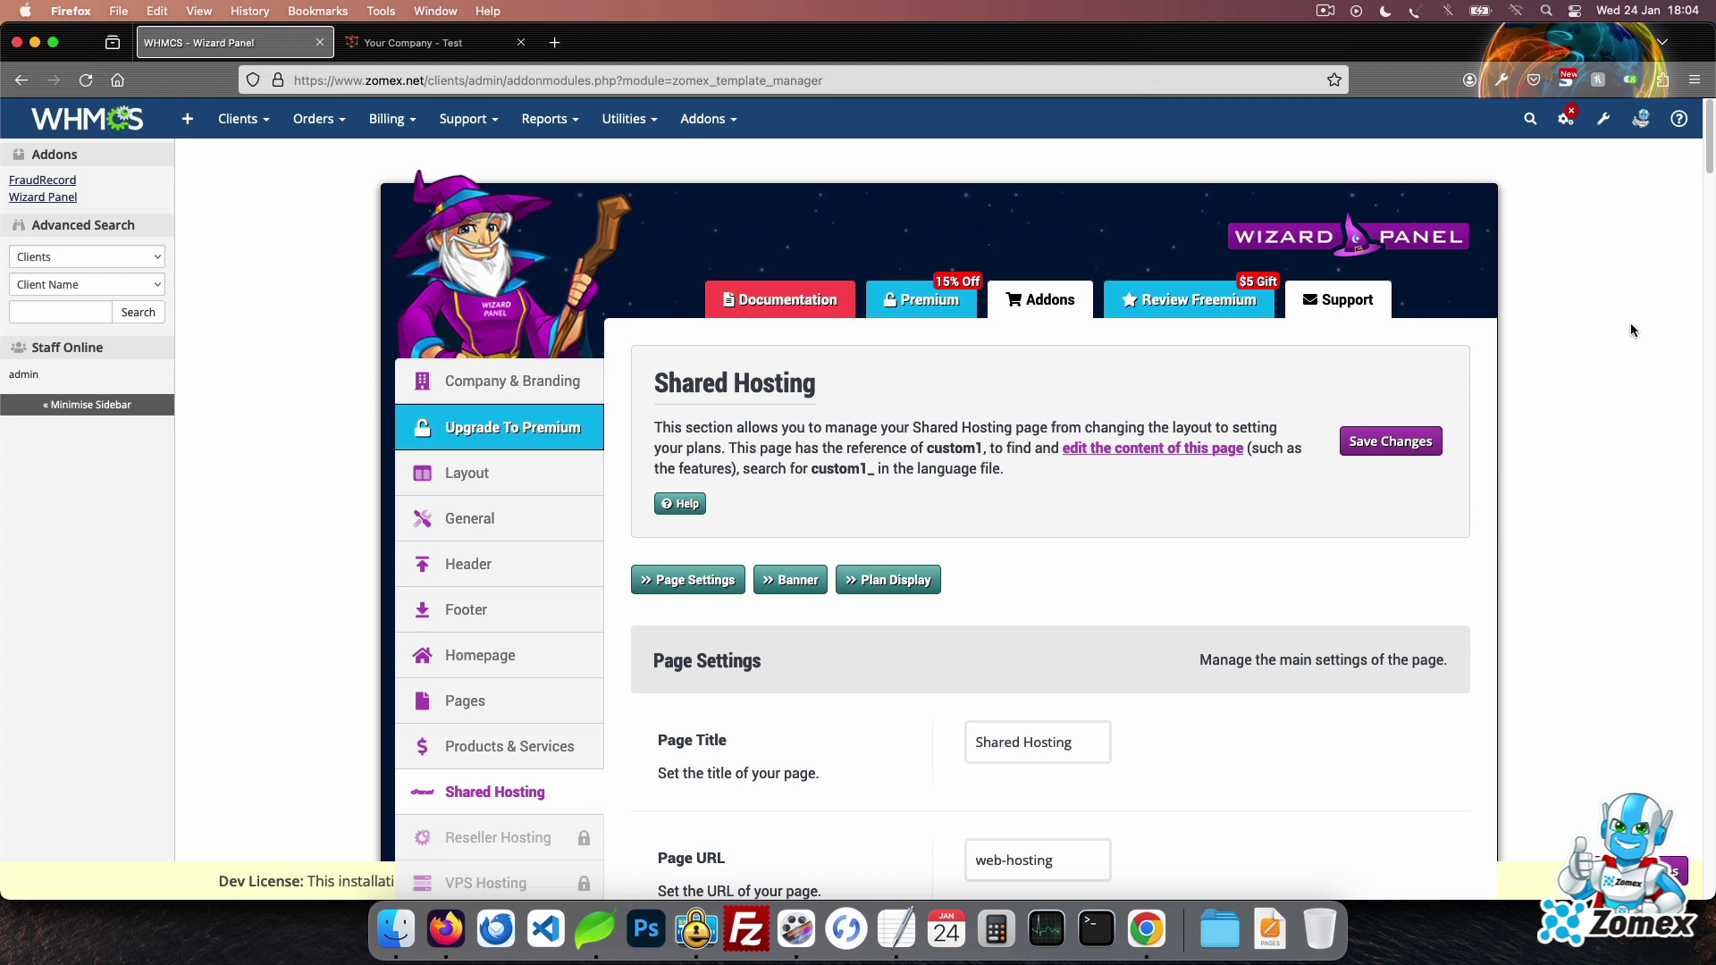
- View the Wizard Panel's HTML Snippets section, then the custom Test page reading 'Custom WHMCS Page.'
{"action": "left_click_drag", "start_coordinate": [1708, 159], "coordinate": [1708, 188]}
{"action": "scroll", "coordinate": [1183, 429], "scroll_direction": "down", "scroll_amount": 7}
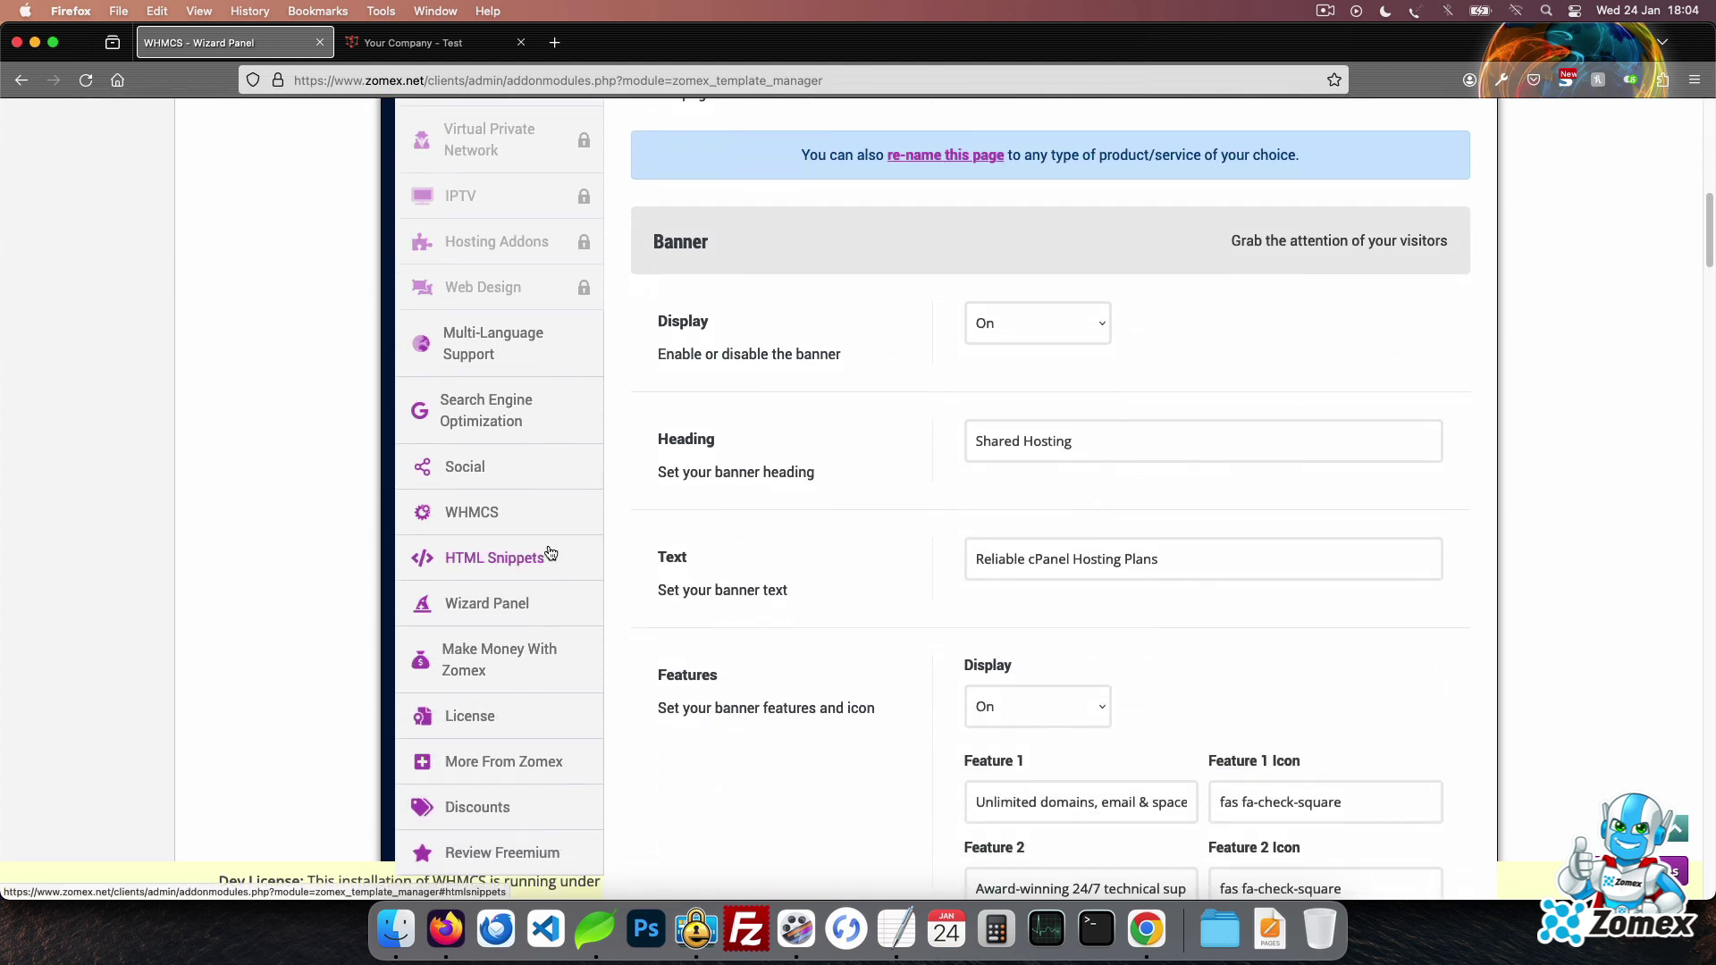
{"action": "left_click", "coordinate": [547, 556]}
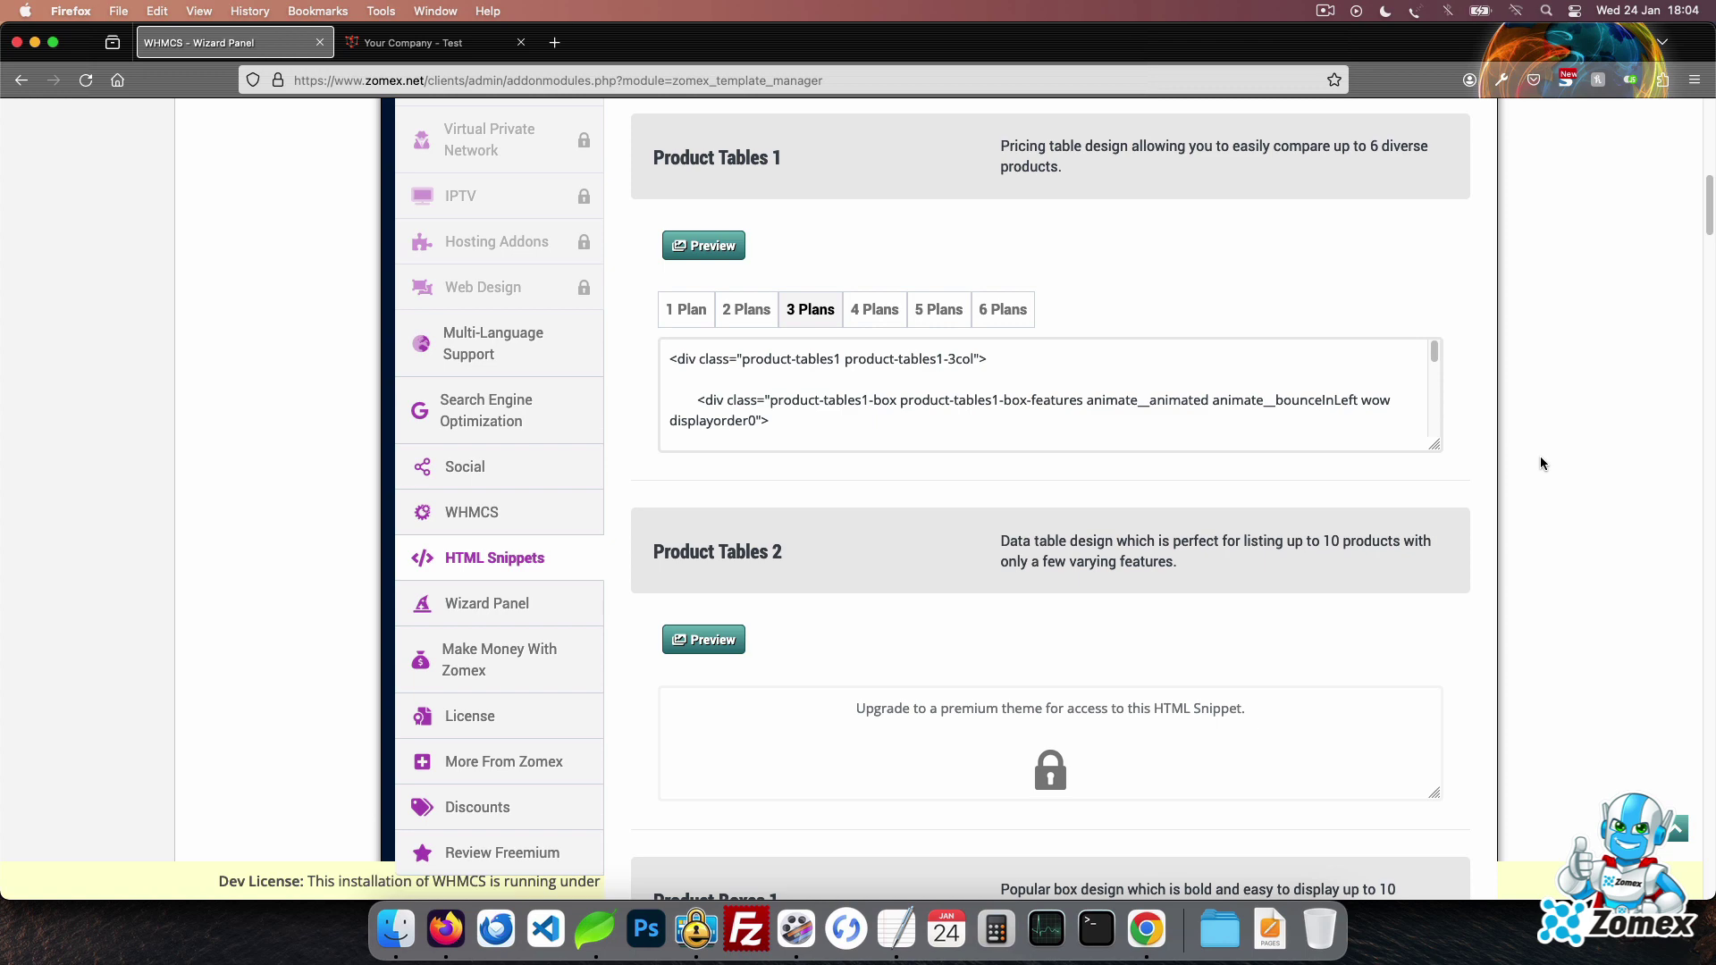
{"action": "scroll", "coordinate": [1541, 463], "scroll_direction": "up", "scroll_amount": 1}
{"action": "left_click", "coordinate": [438, 45]}
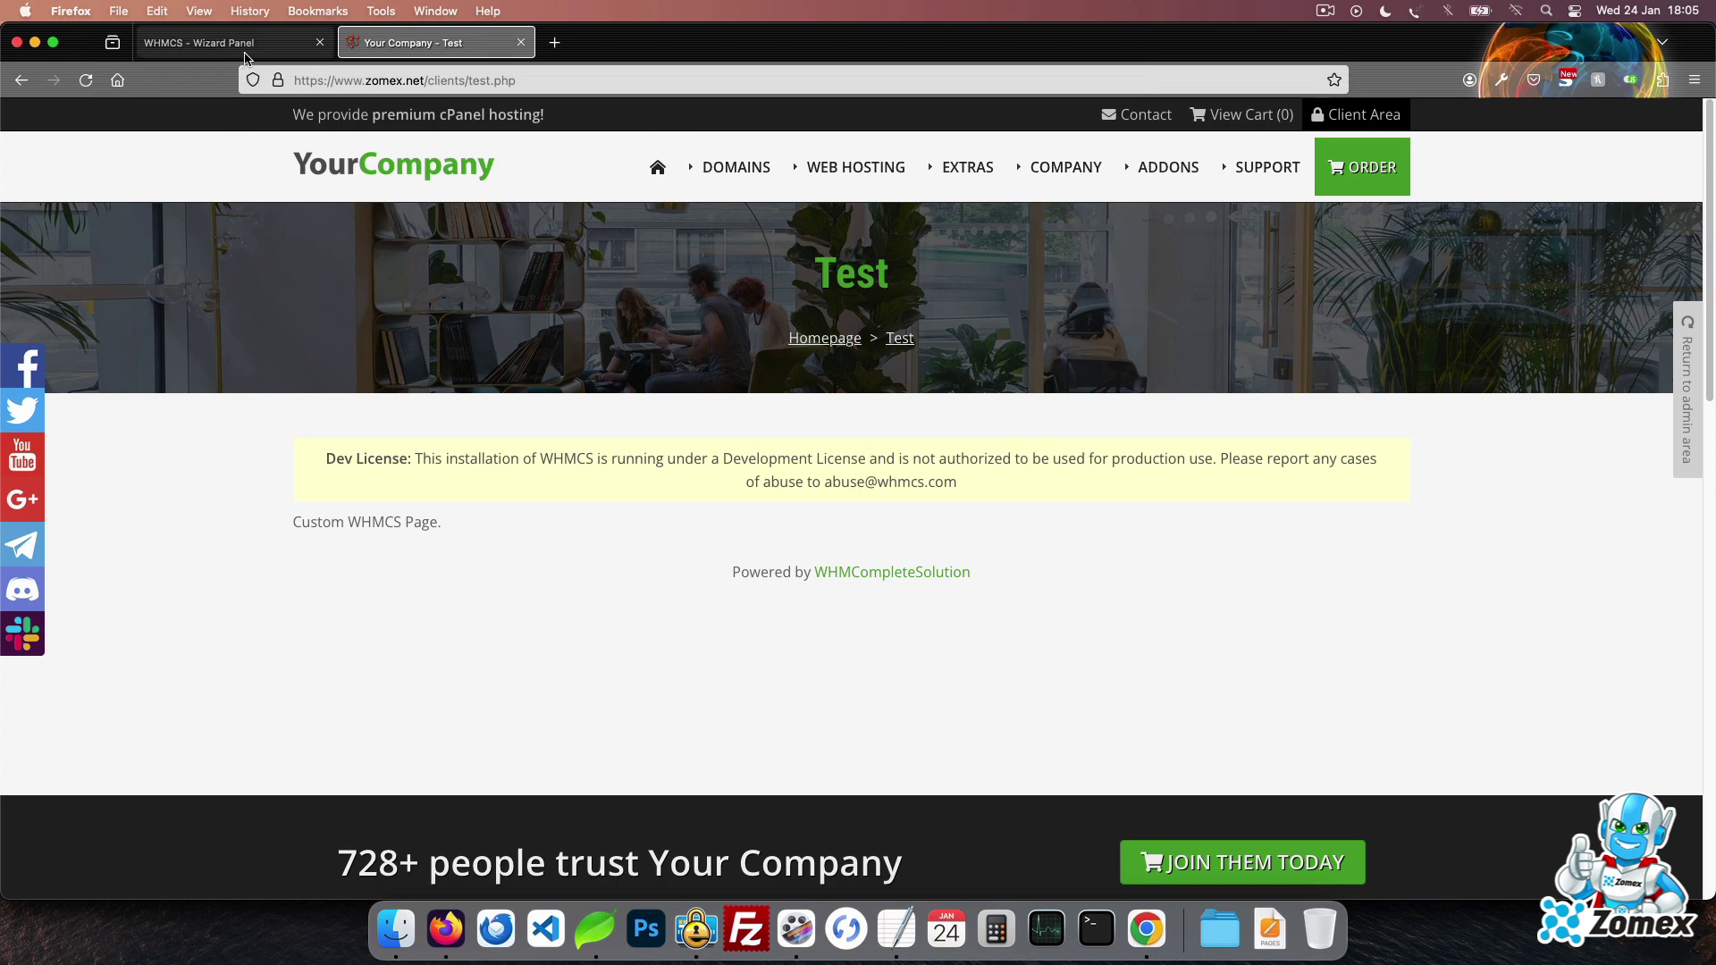
- Replace the contents of test.tpl with the Wizard Panel's 3-plan Product Tables snippet
{"action": "left_click", "coordinate": [249, 45]}
{"action": "left_click", "coordinate": [909, 425]}
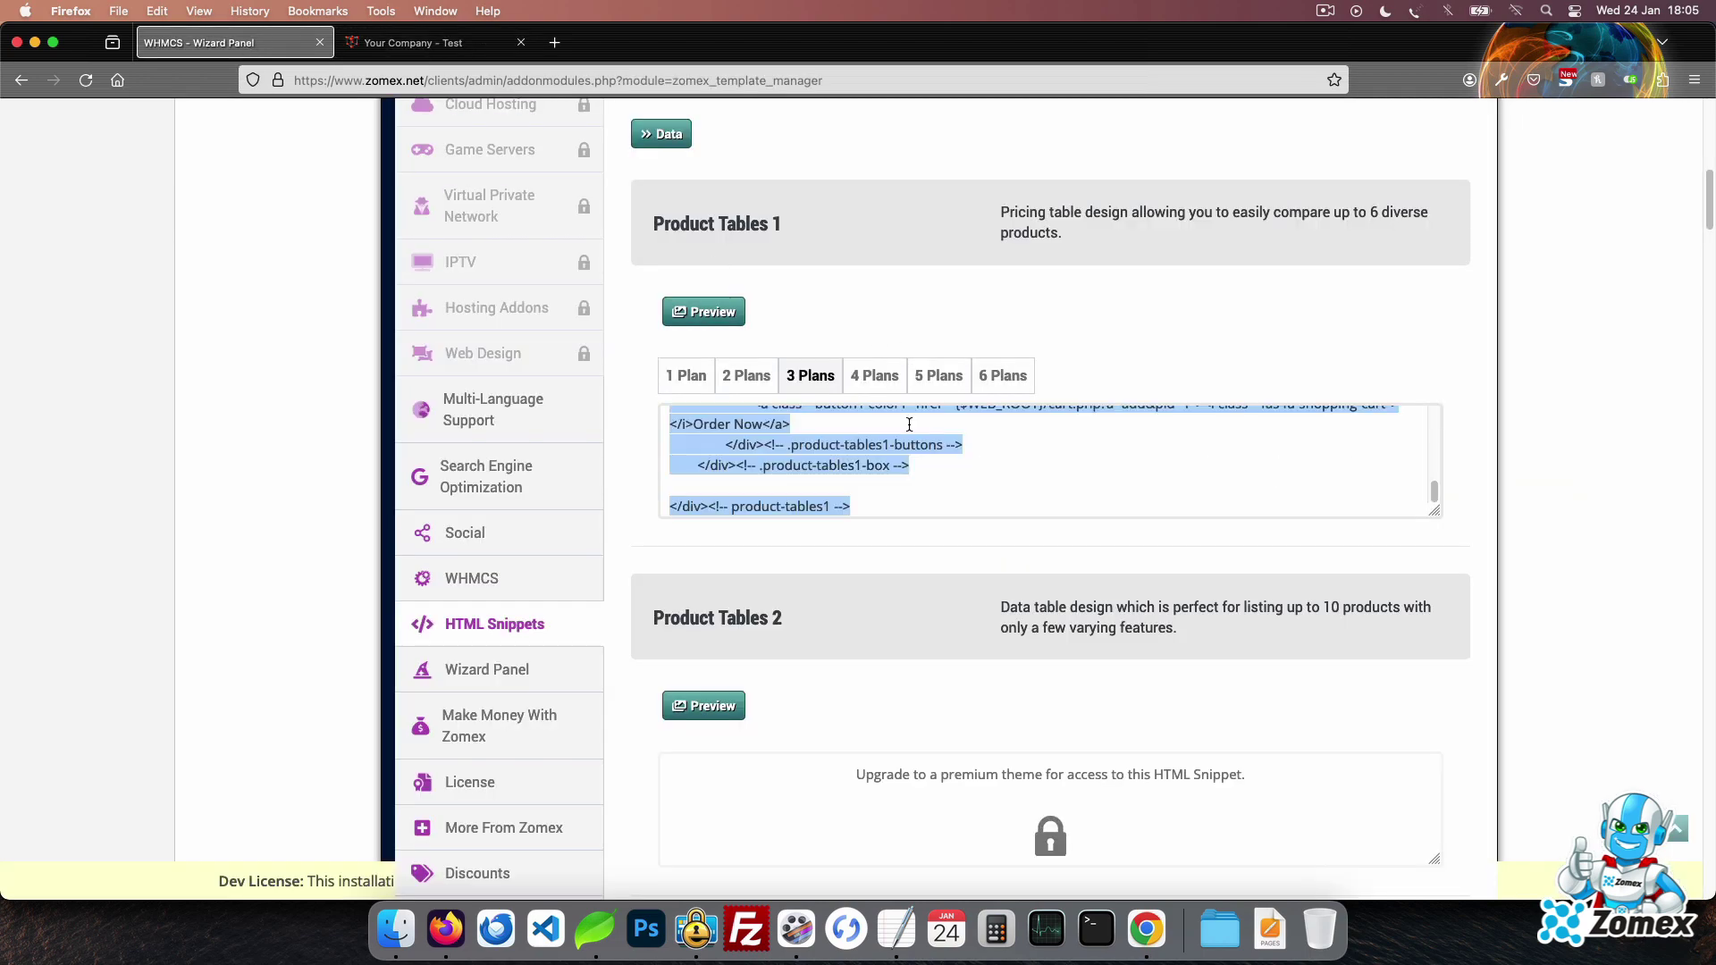
{"action": "left_click", "coordinate": [595, 930]}
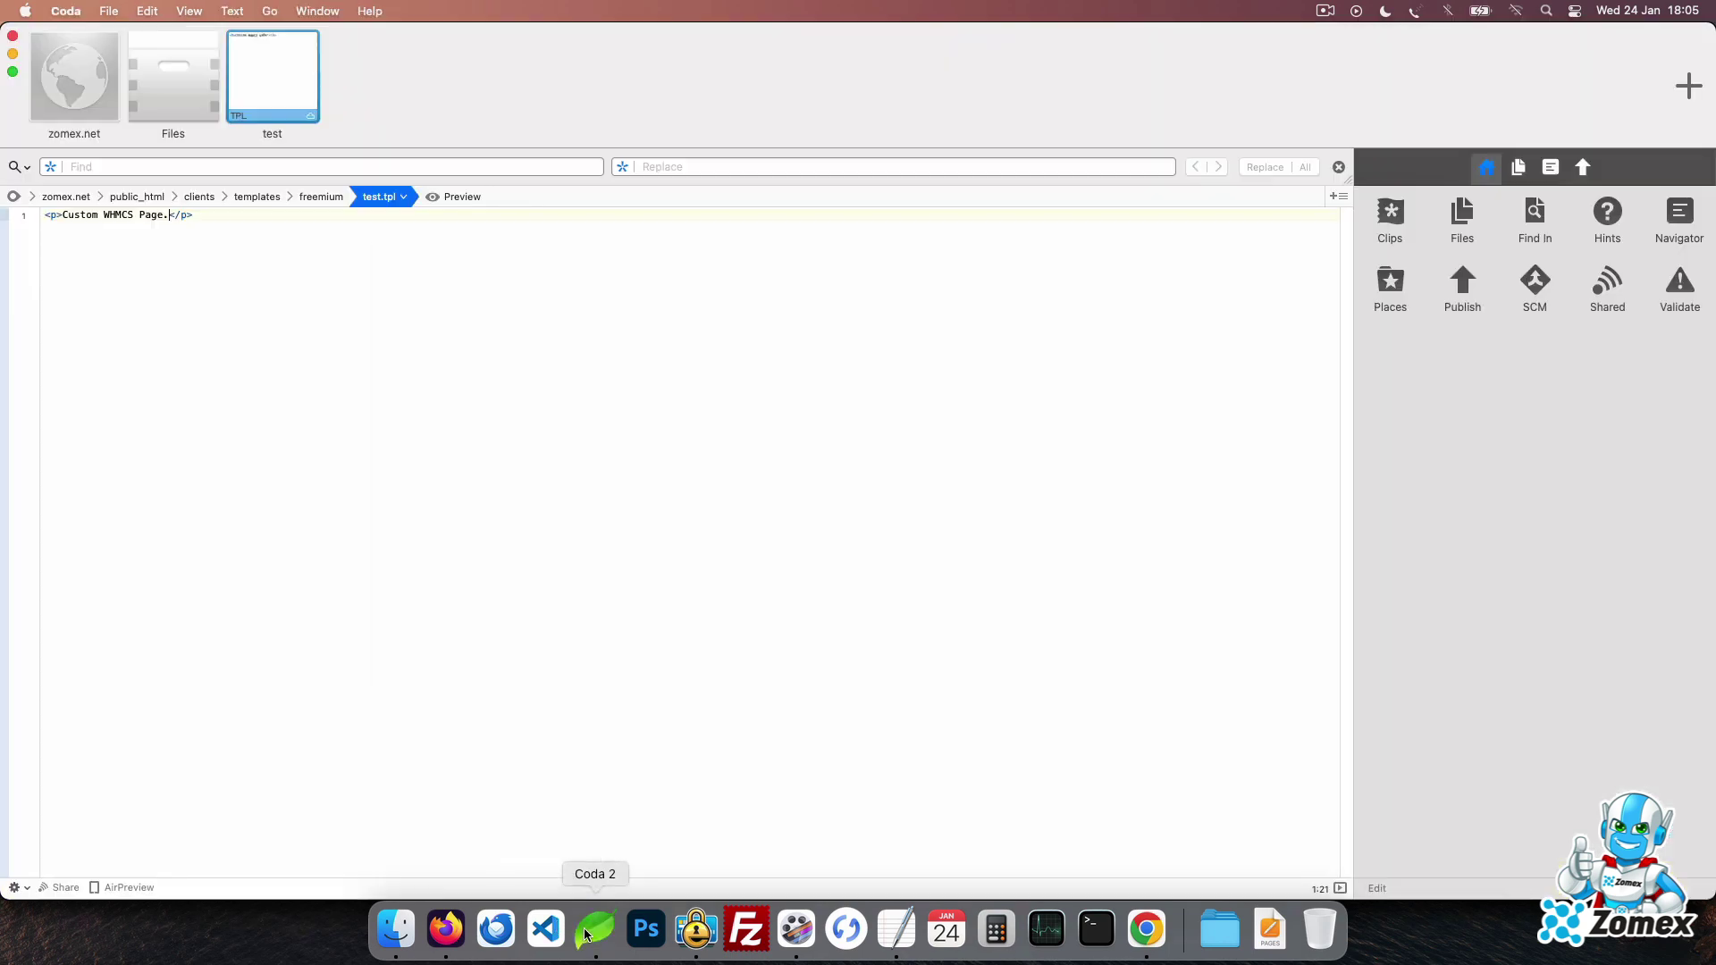
{"action": "key", "text": "super+a"}
{"action": "key", "text": "super+v"}
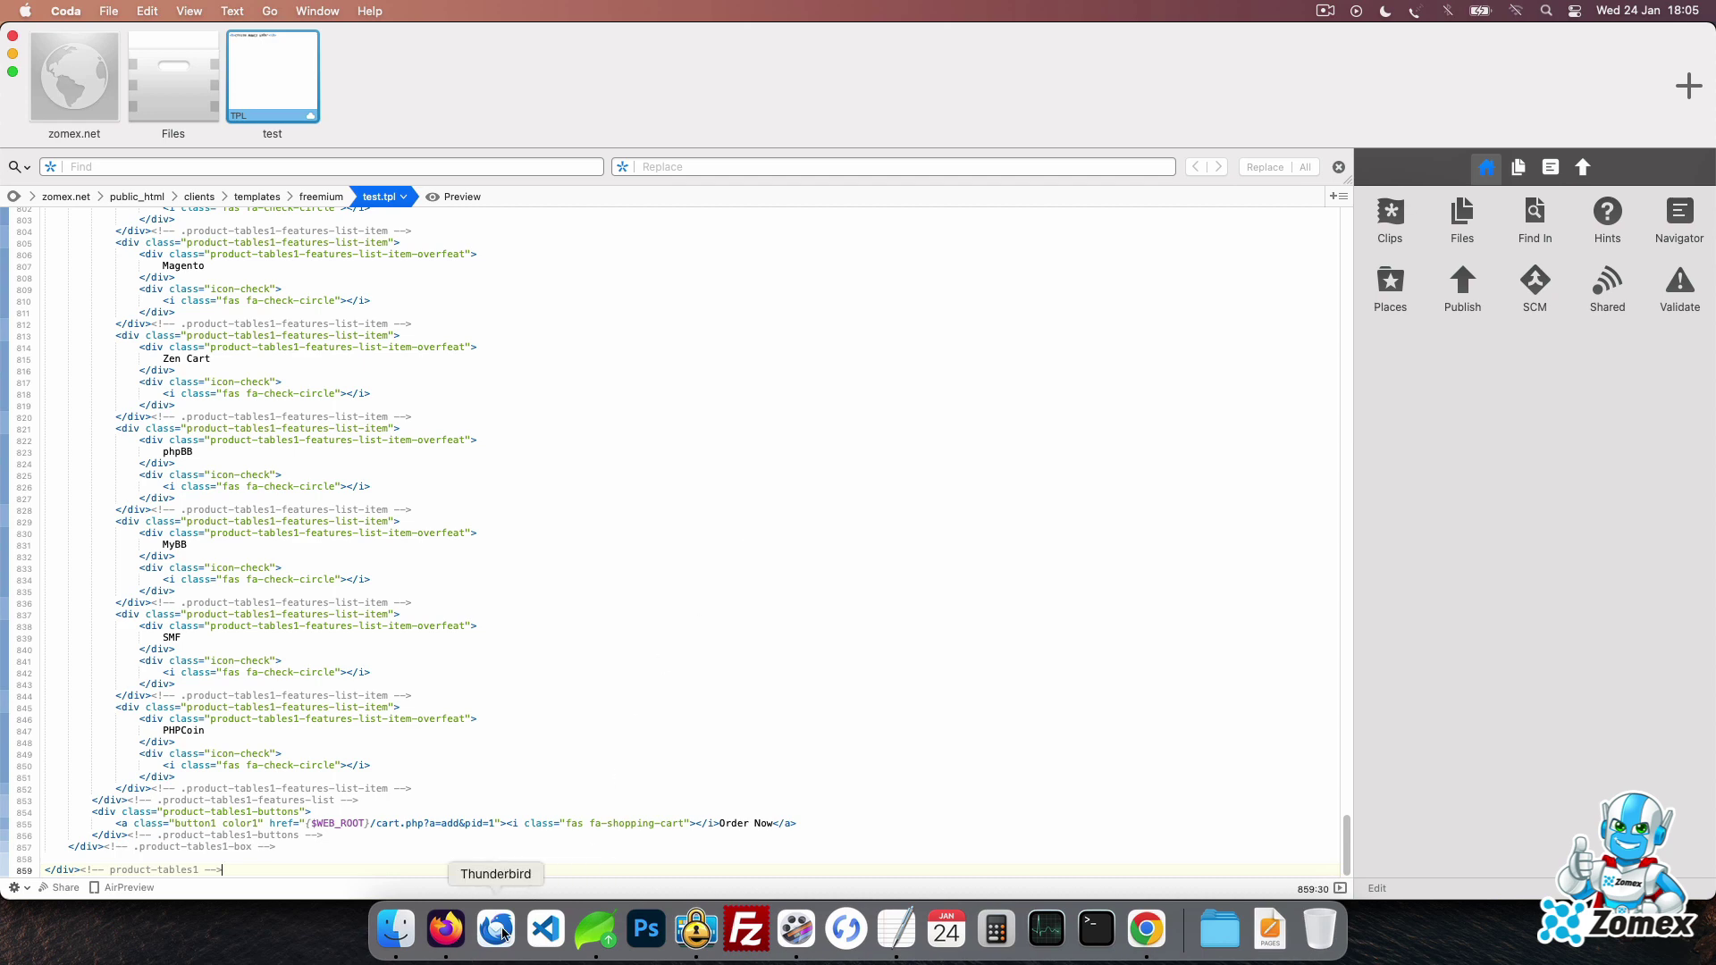
- Reload the Test page to check the Shared 1–3 pricing table with ORDER NOW buttons
{"action": "left_click", "coordinate": [446, 929]}
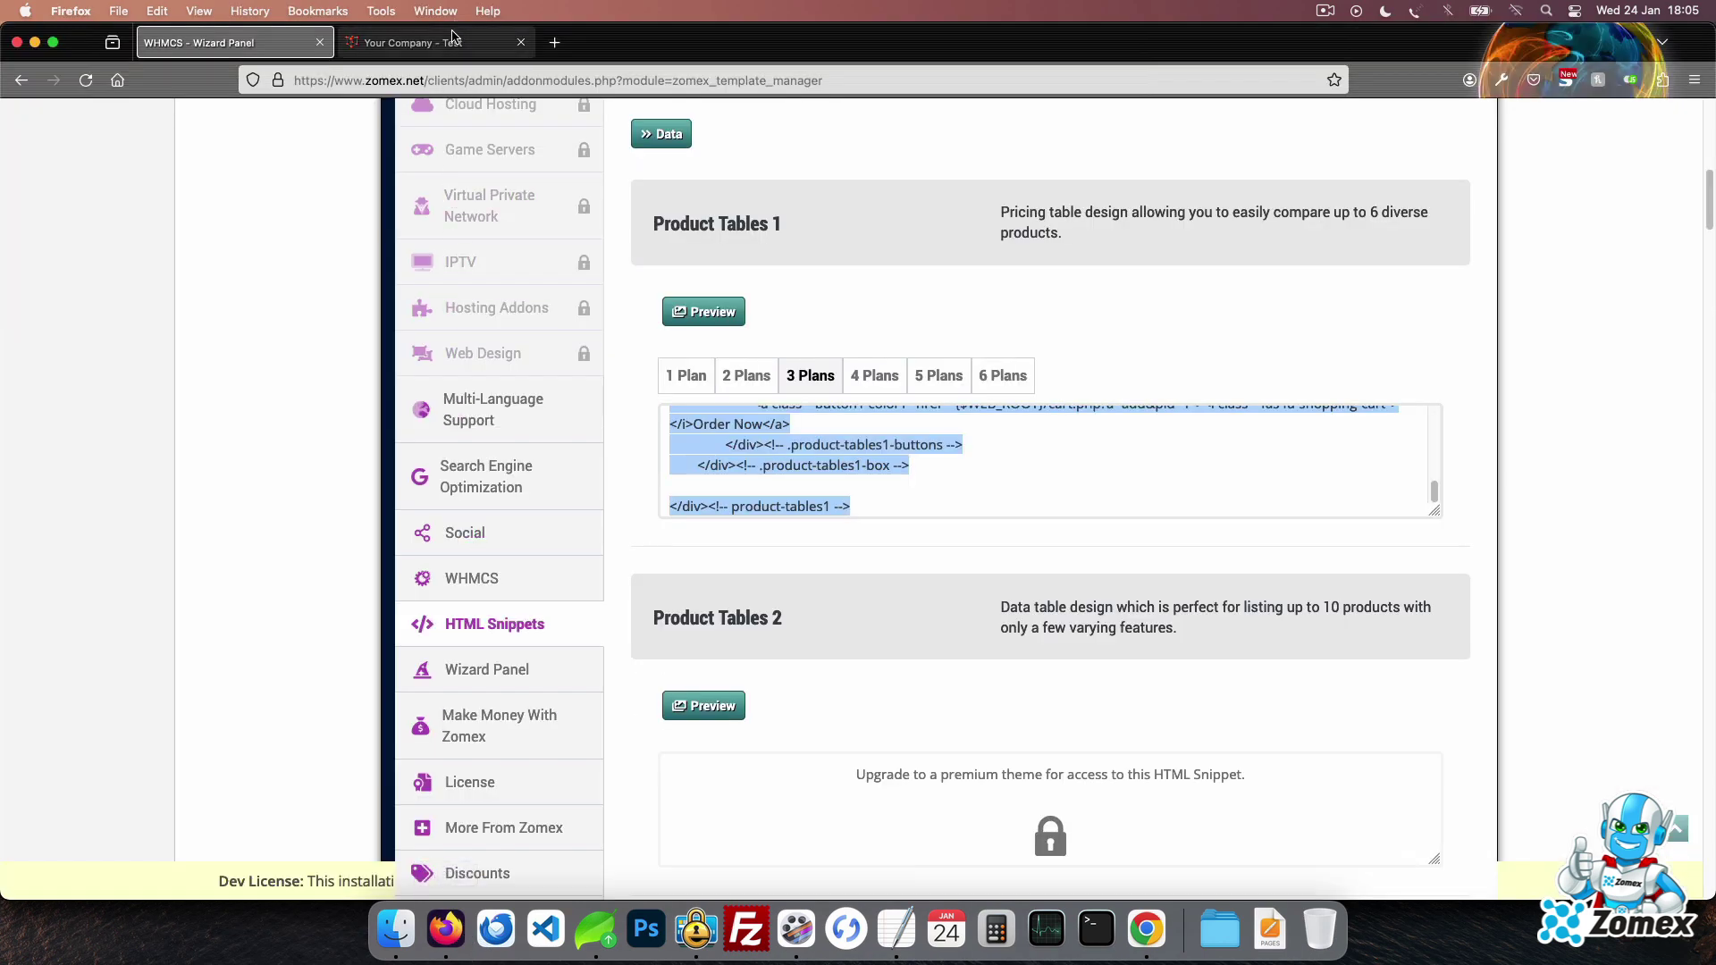
{"action": "left_click", "coordinate": [456, 41]}
{"action": "key", "text": "super+r"}
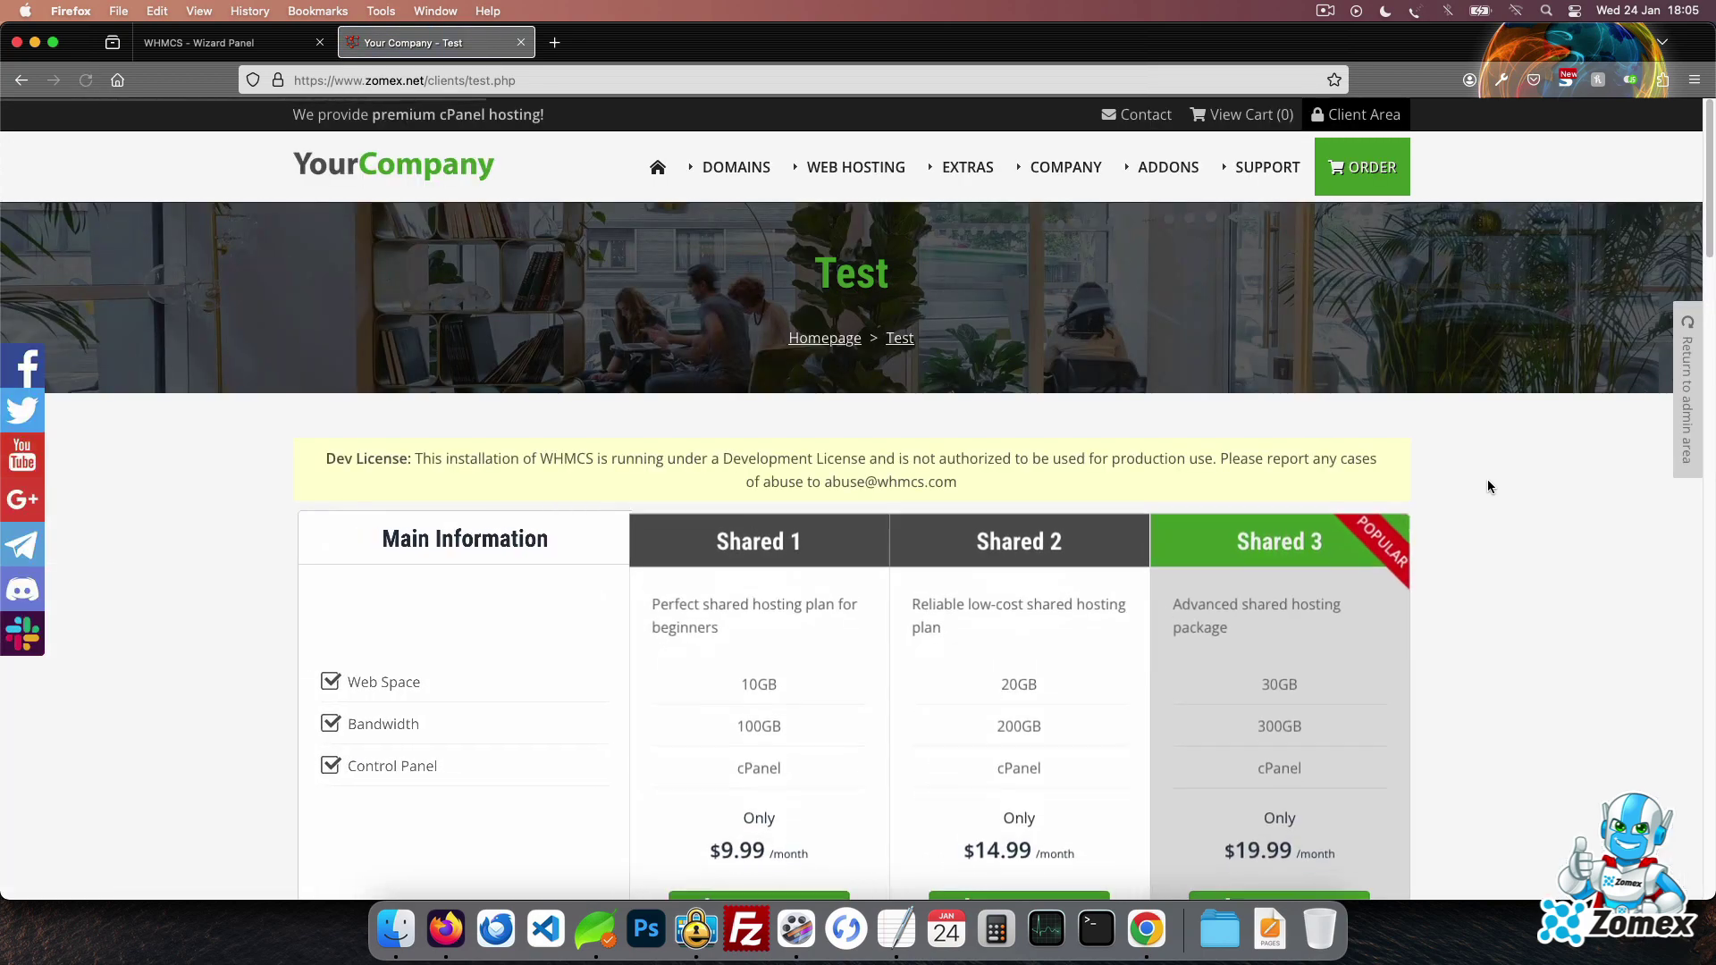
{"action": "scroll", "coordinate": [1490, 488], "scroll_direction": "down", "scroll_amount": 5}
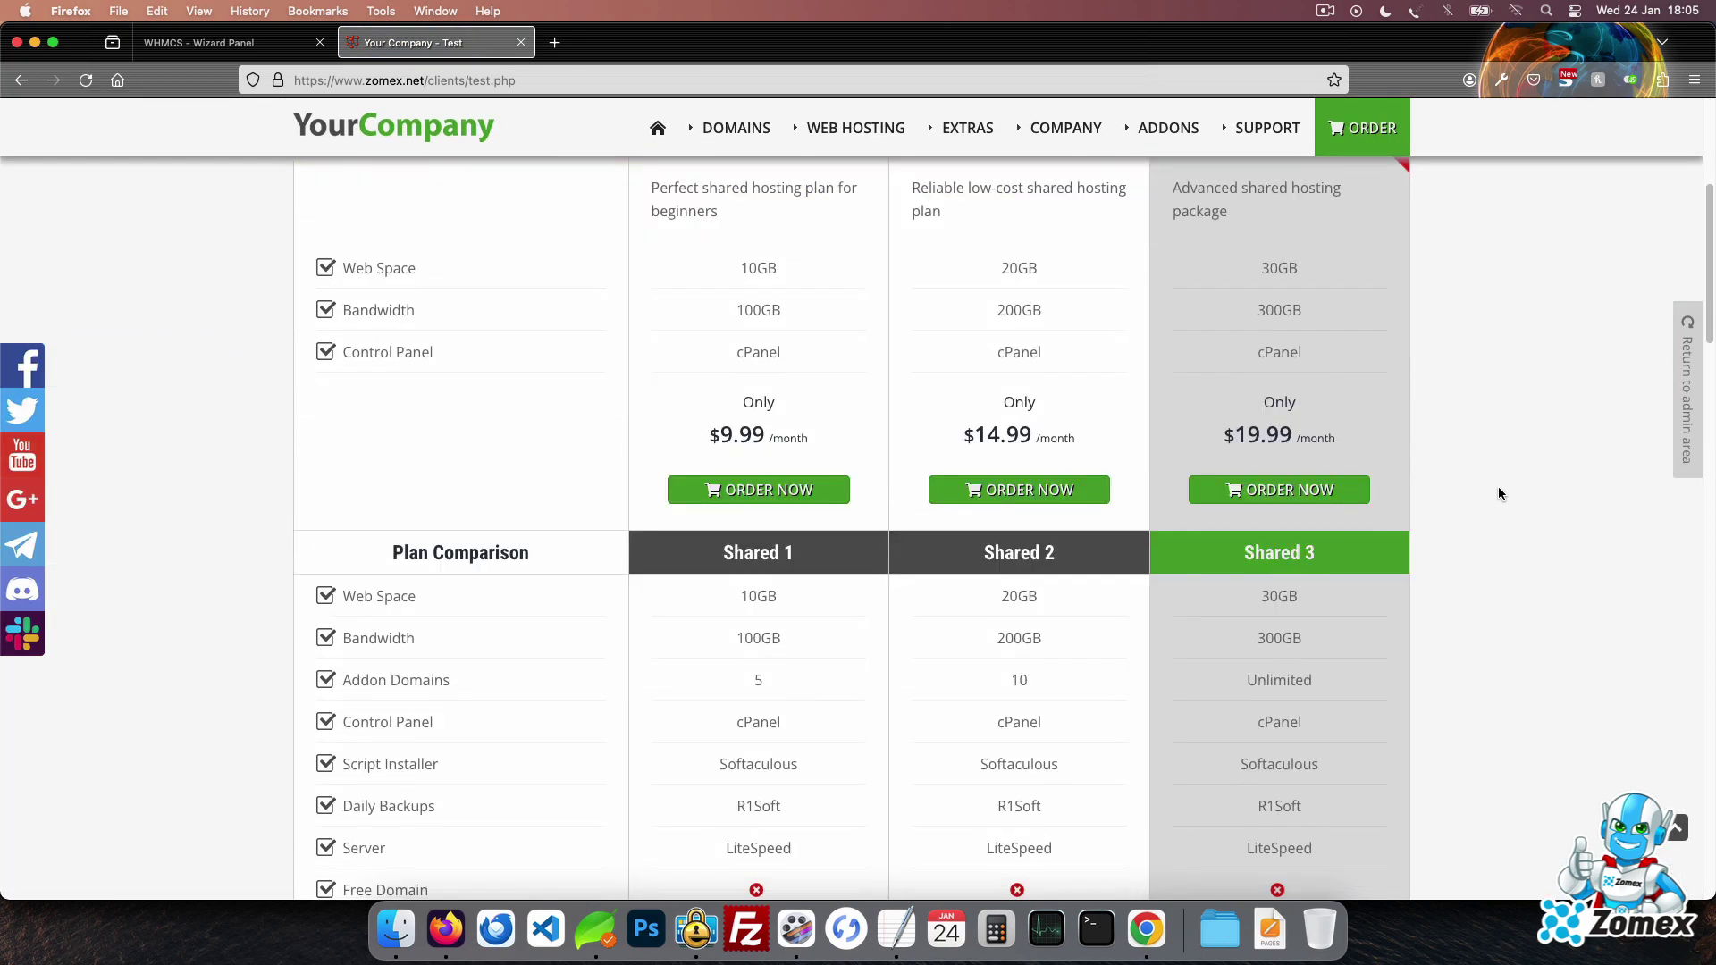
{"action": "scroll", "coordinate": [1500, 494], "scroll_direction": "up", "scroll_amount": 1}
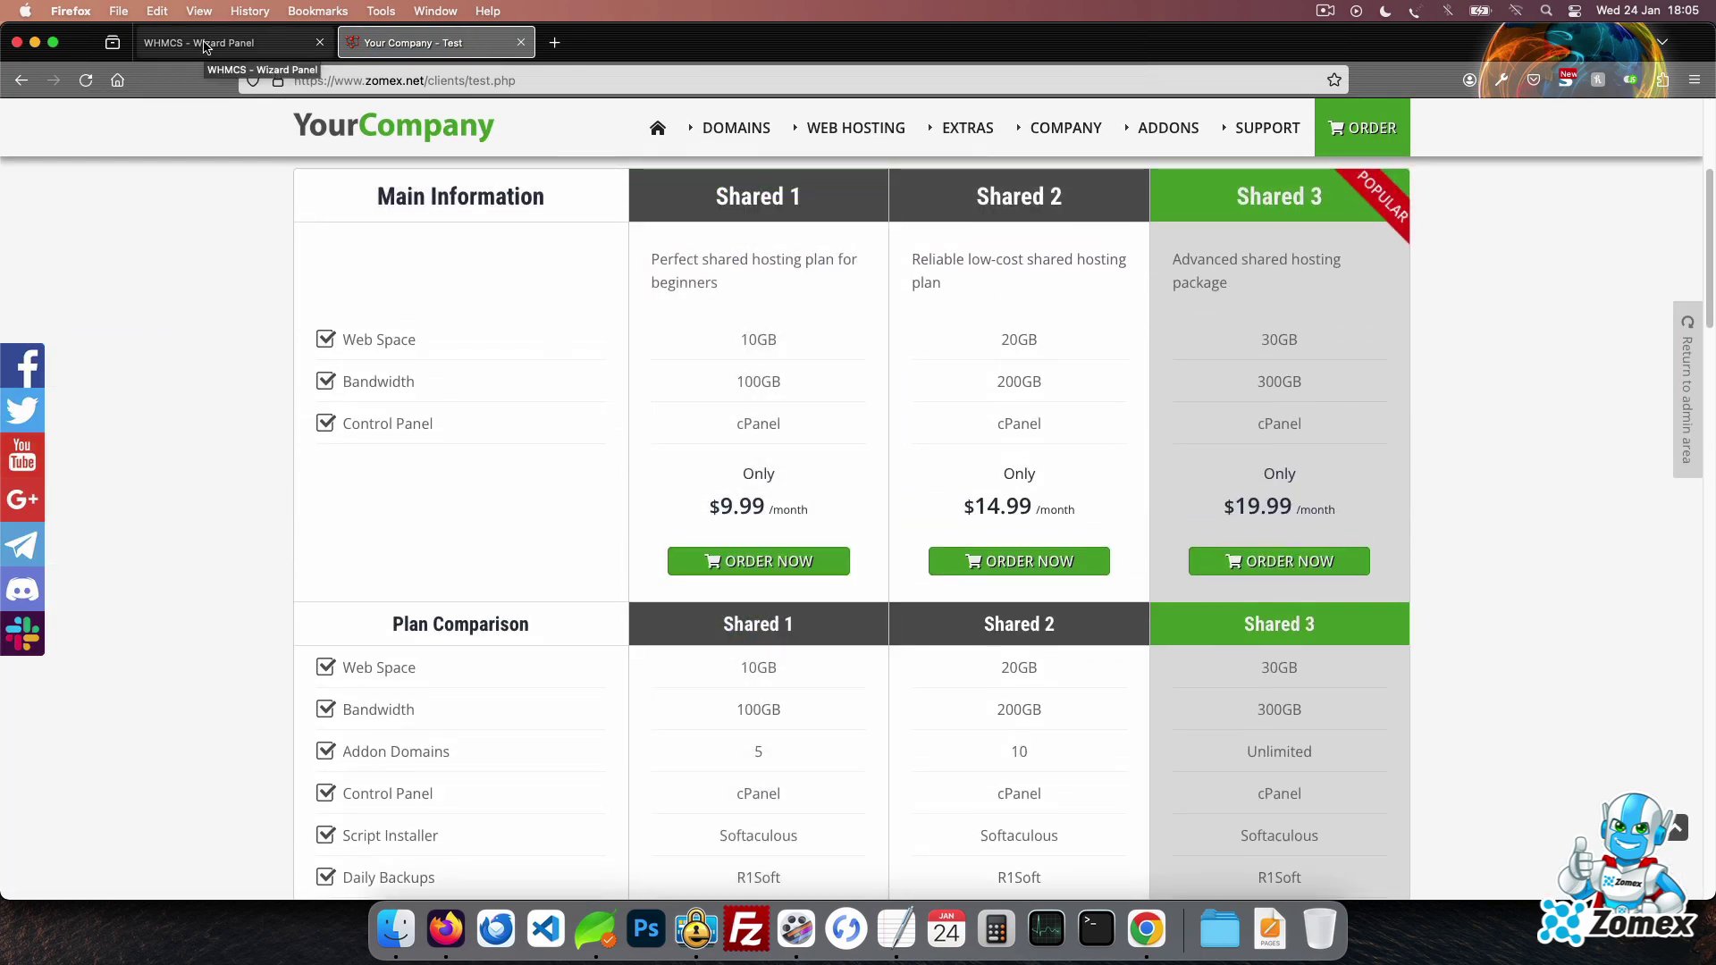
- Copy the Grid Boxes 1 snippet code from the Wizard Panel
{"action": "left_click", "coordinate": [205, 47]}
{"action": "scroll", "coordinate": [1486, 297], "scroll_direction": "down", "scroll_amount": 6}
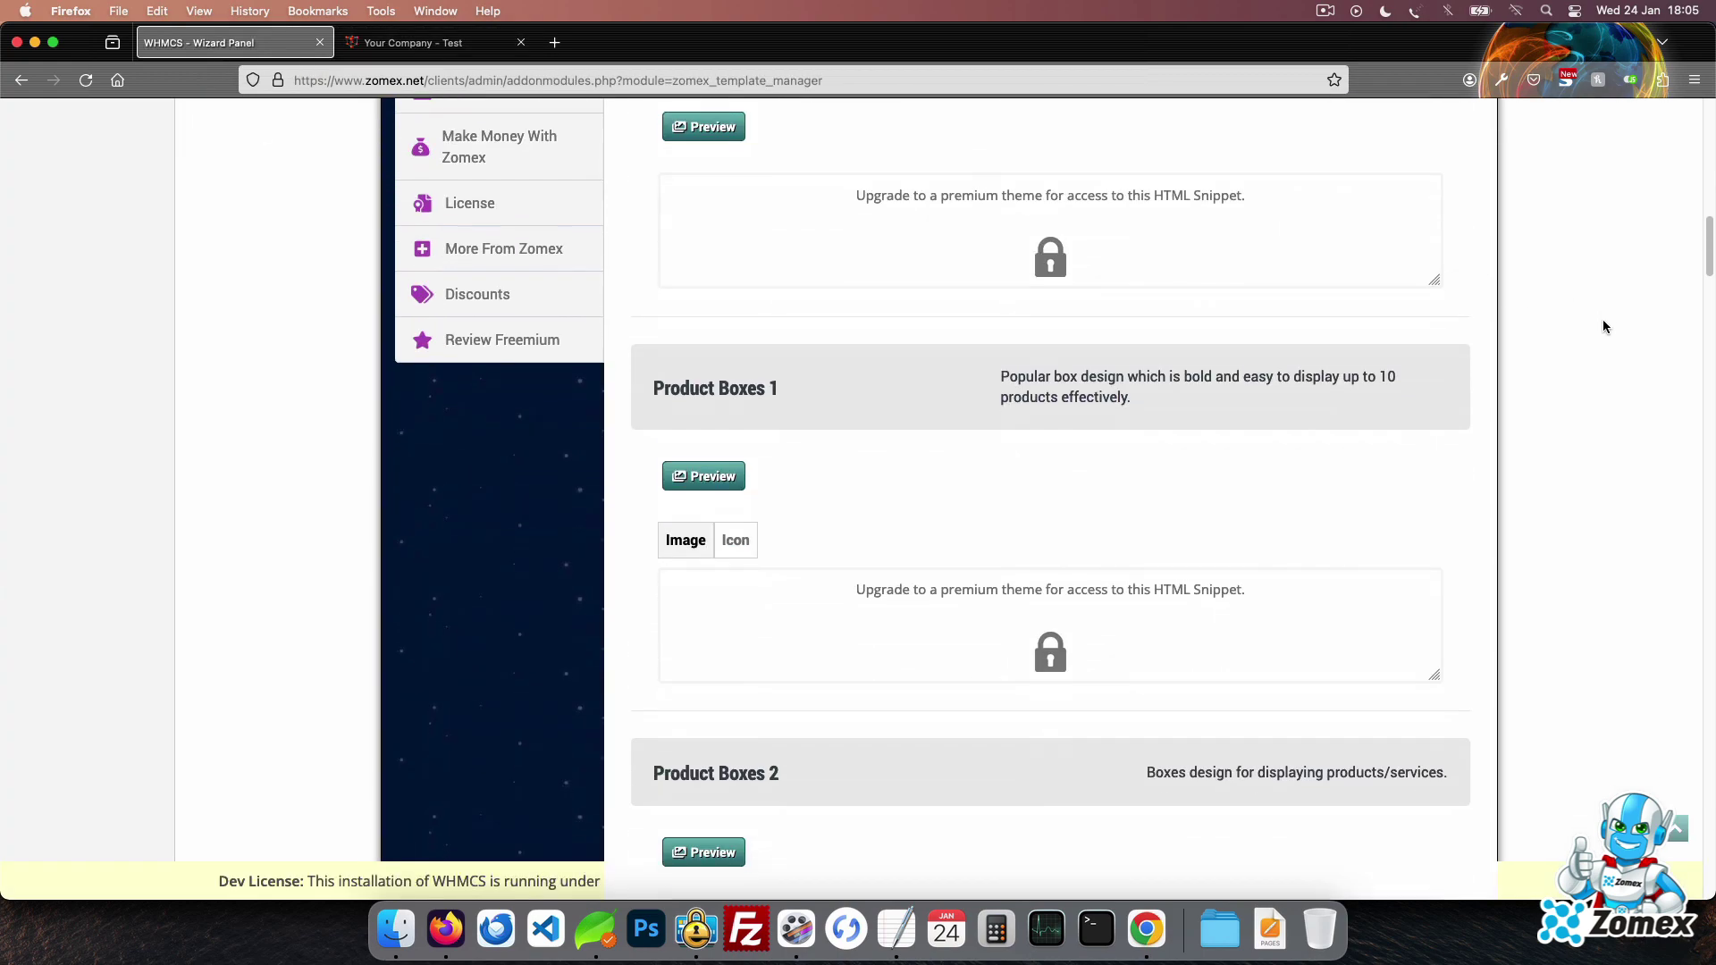
{"action": "scroll", "coordinate": [1603, 327], "scroll_direction": "down", "scroll_amount": 18}
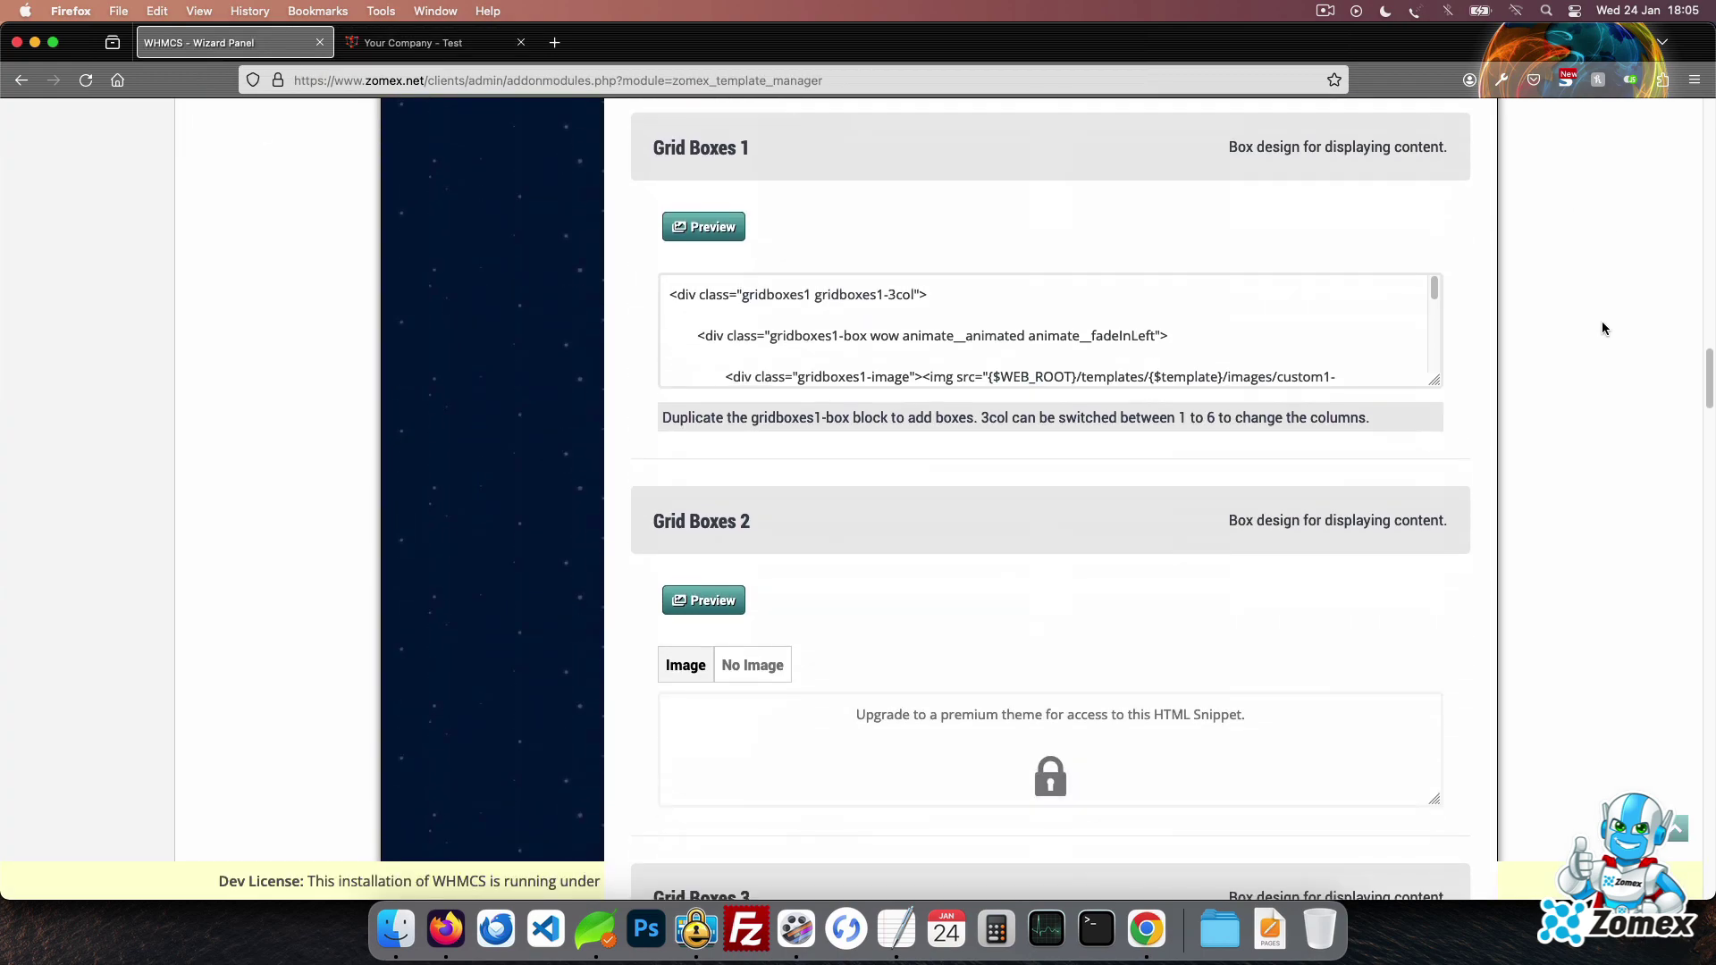
{"action": "left_click", "coordinate": [914, 380]}
{"action": "key", "text": "super+a"}
{"action": "key", "text": "super+c"}
- Paste the Grid Boxes 1 code on a new line at the end of test.tpl
{"action": "left_click", "coordinate": [577, 937]}
{"action": "left_click", "coordinate": [847, 583]}
{"action": "key", "text": "super+Down"}
{"action": "key", "text": "Return"}
{"action": "key", "text": "Return"}
{"action": "key", "text": "Return"}
{"action": "key", "text": "Return"}
{"action": "key", "text": "Return"}
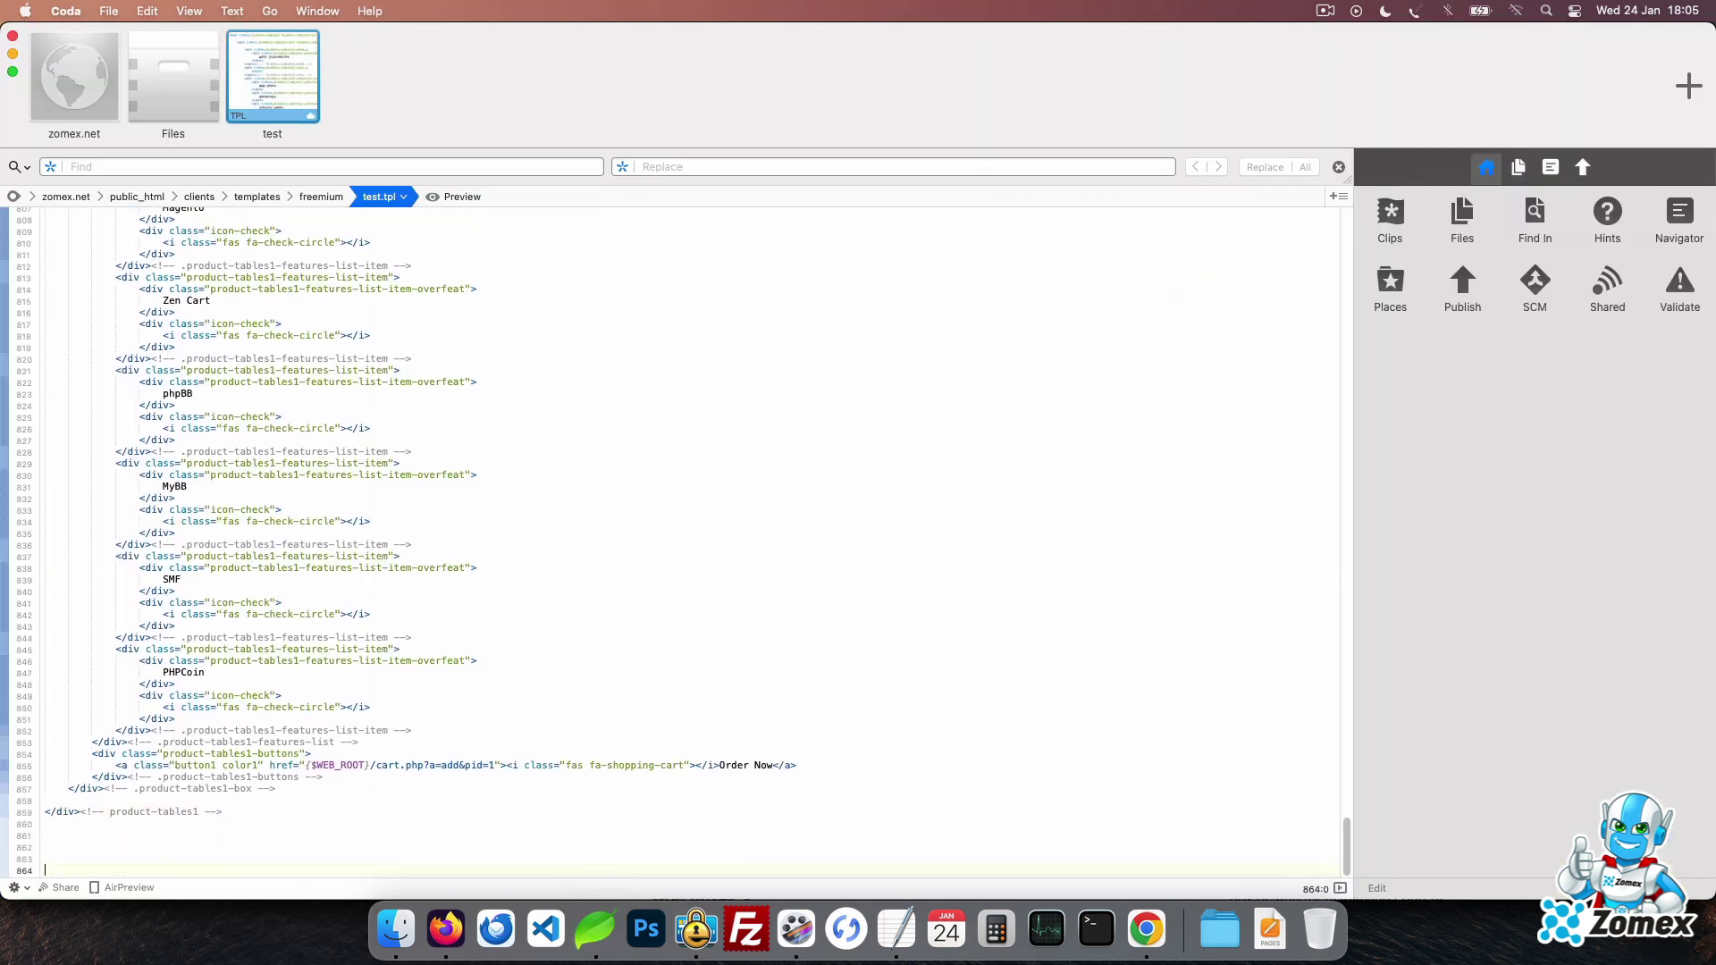
{"action": "key", "text": "super+v"}
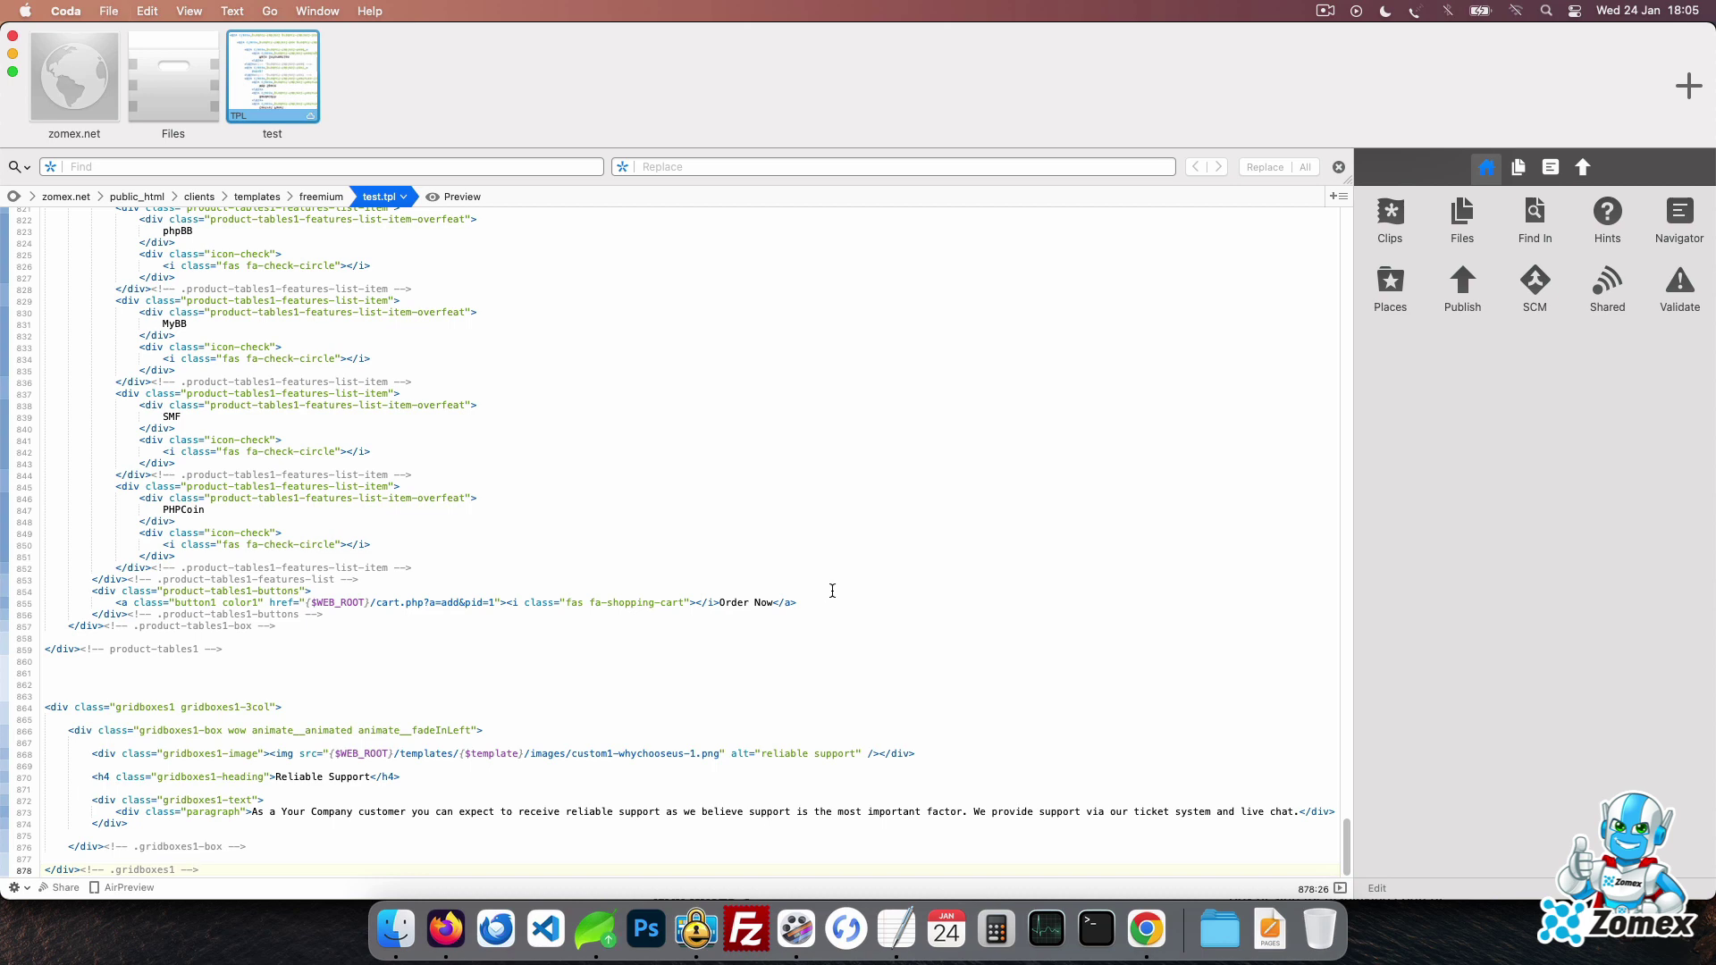
- View the Test page to see the Reliable Support grid box below the pricing table
{"action": "left_click", "coordinate": [445, 925]}
{"action": "left_click", "coordinate": [416, 43]}
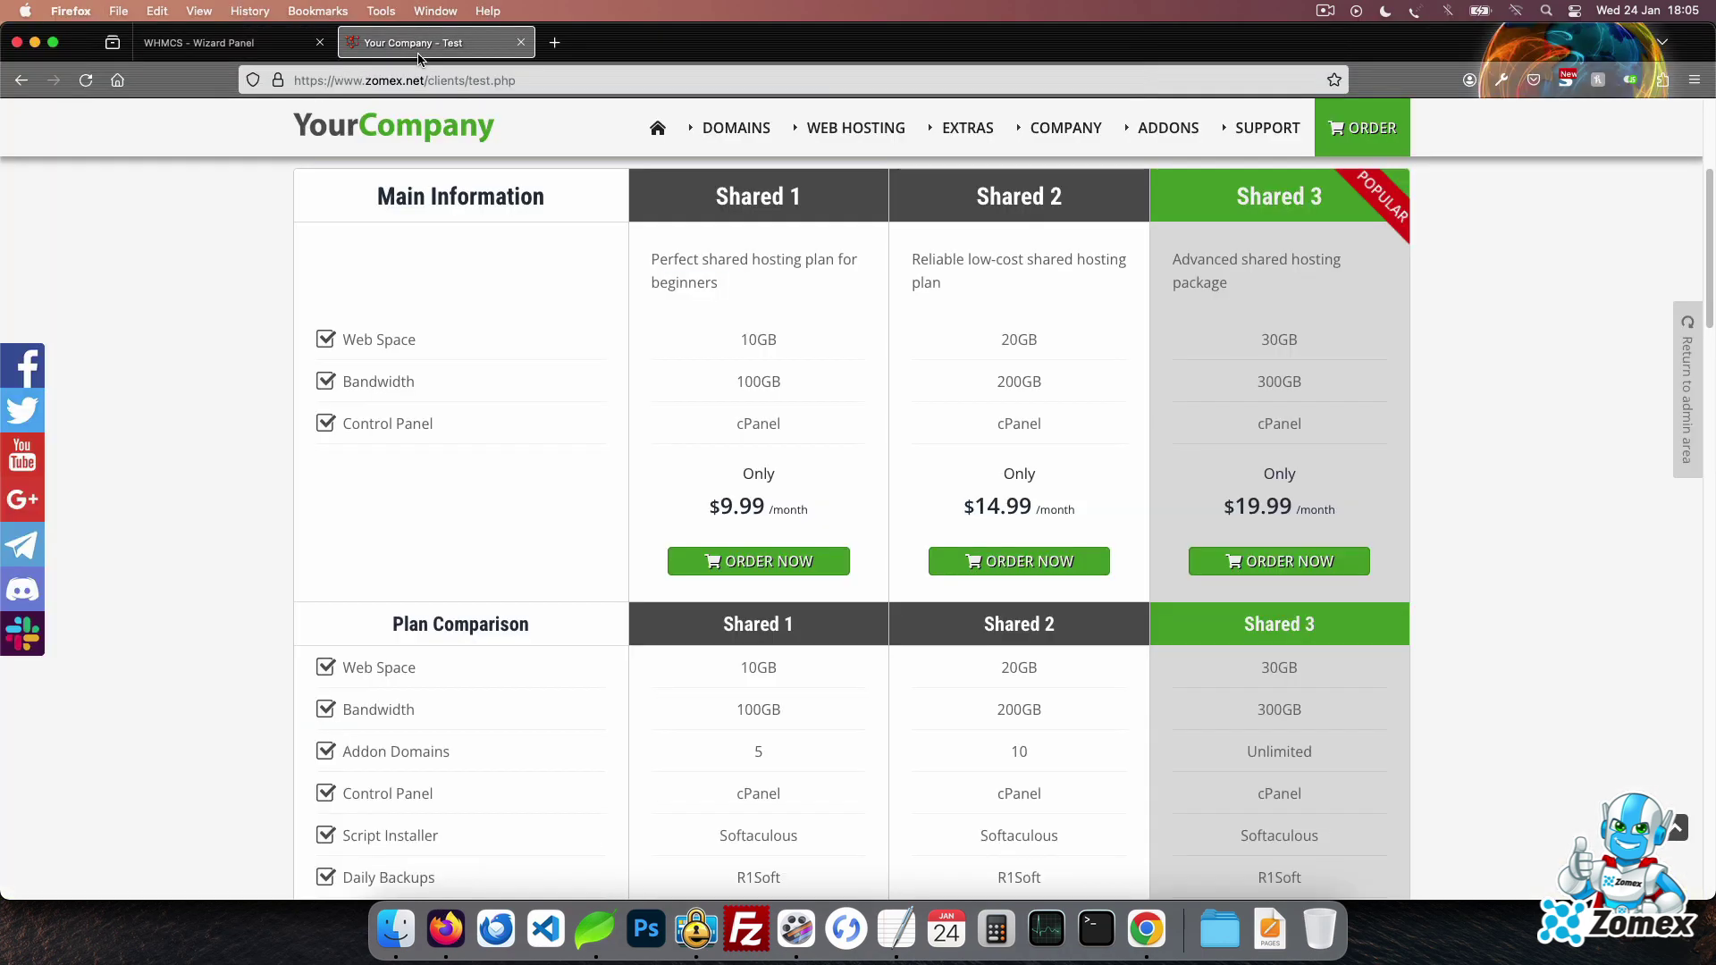
{"action": "scroll", "coordinate": [1566, 476], "scroll_direction": "down", "scroll_amount": 5}
{"action": "scroll", "coordinate": [1565, 481], "scroll_direction": "down", "scroll_amount": 10}
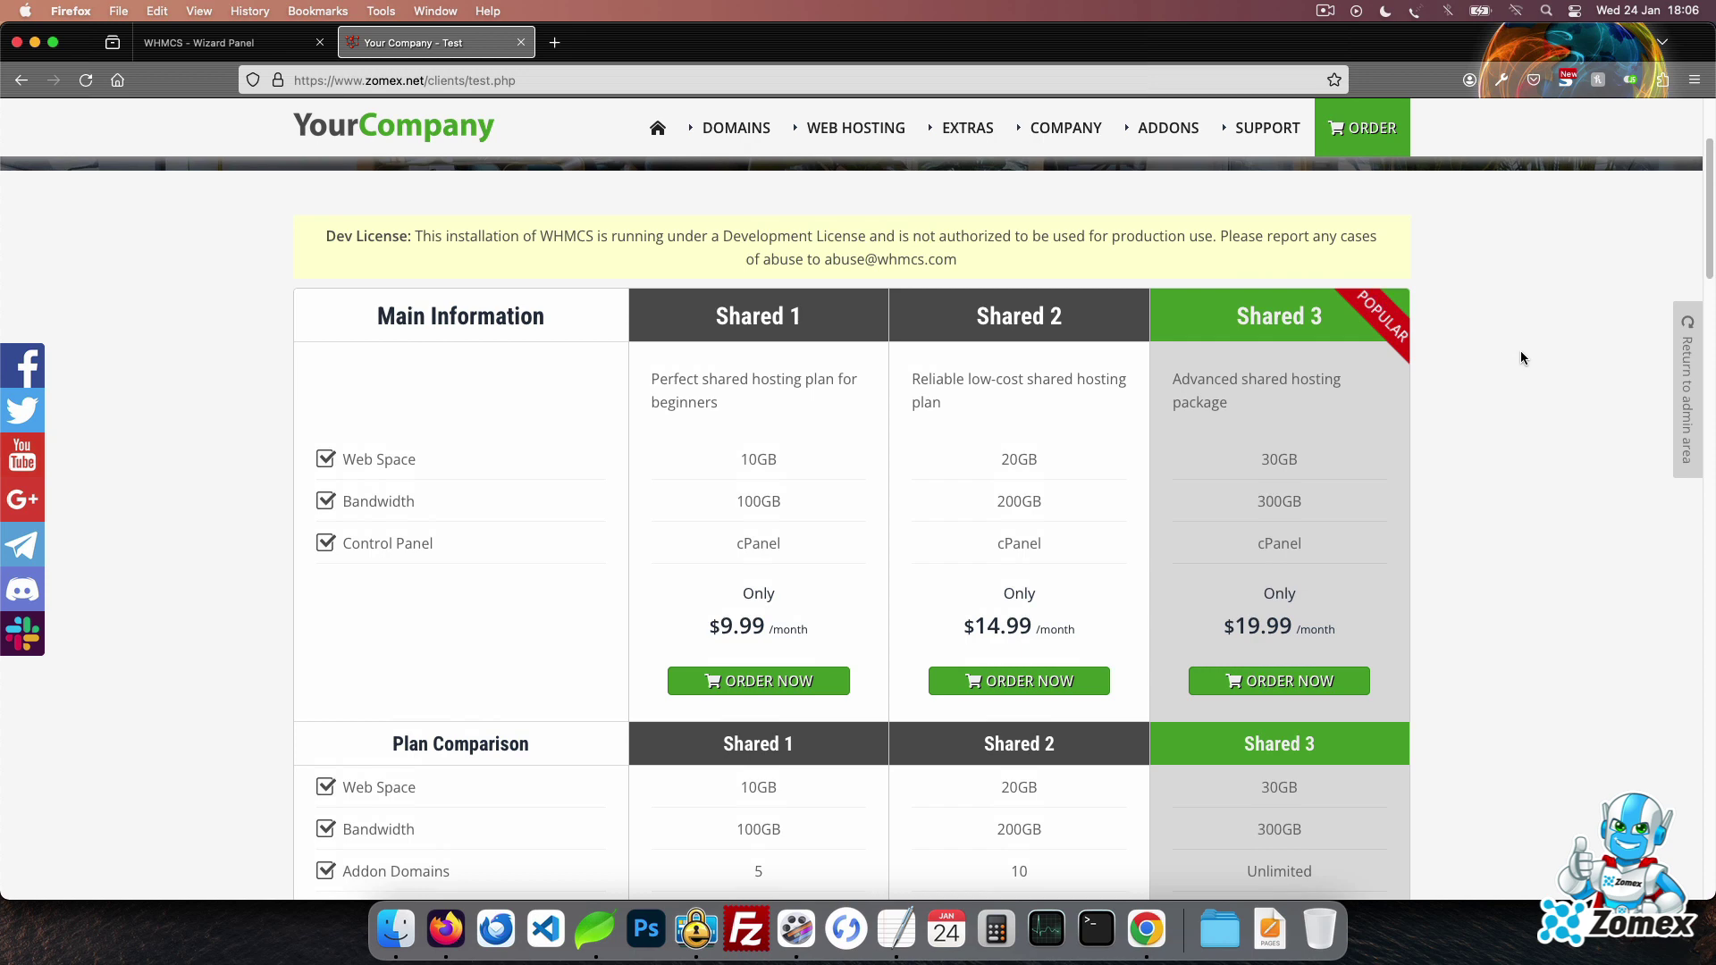
- Copy the cPanel 1 product's Direct Shopping Cart Link from System Settings > Products/Services
{"action": "left_click", "coordinate": [230, 44]}
{"action": "left_click", "coordinate": [1566, 119]}
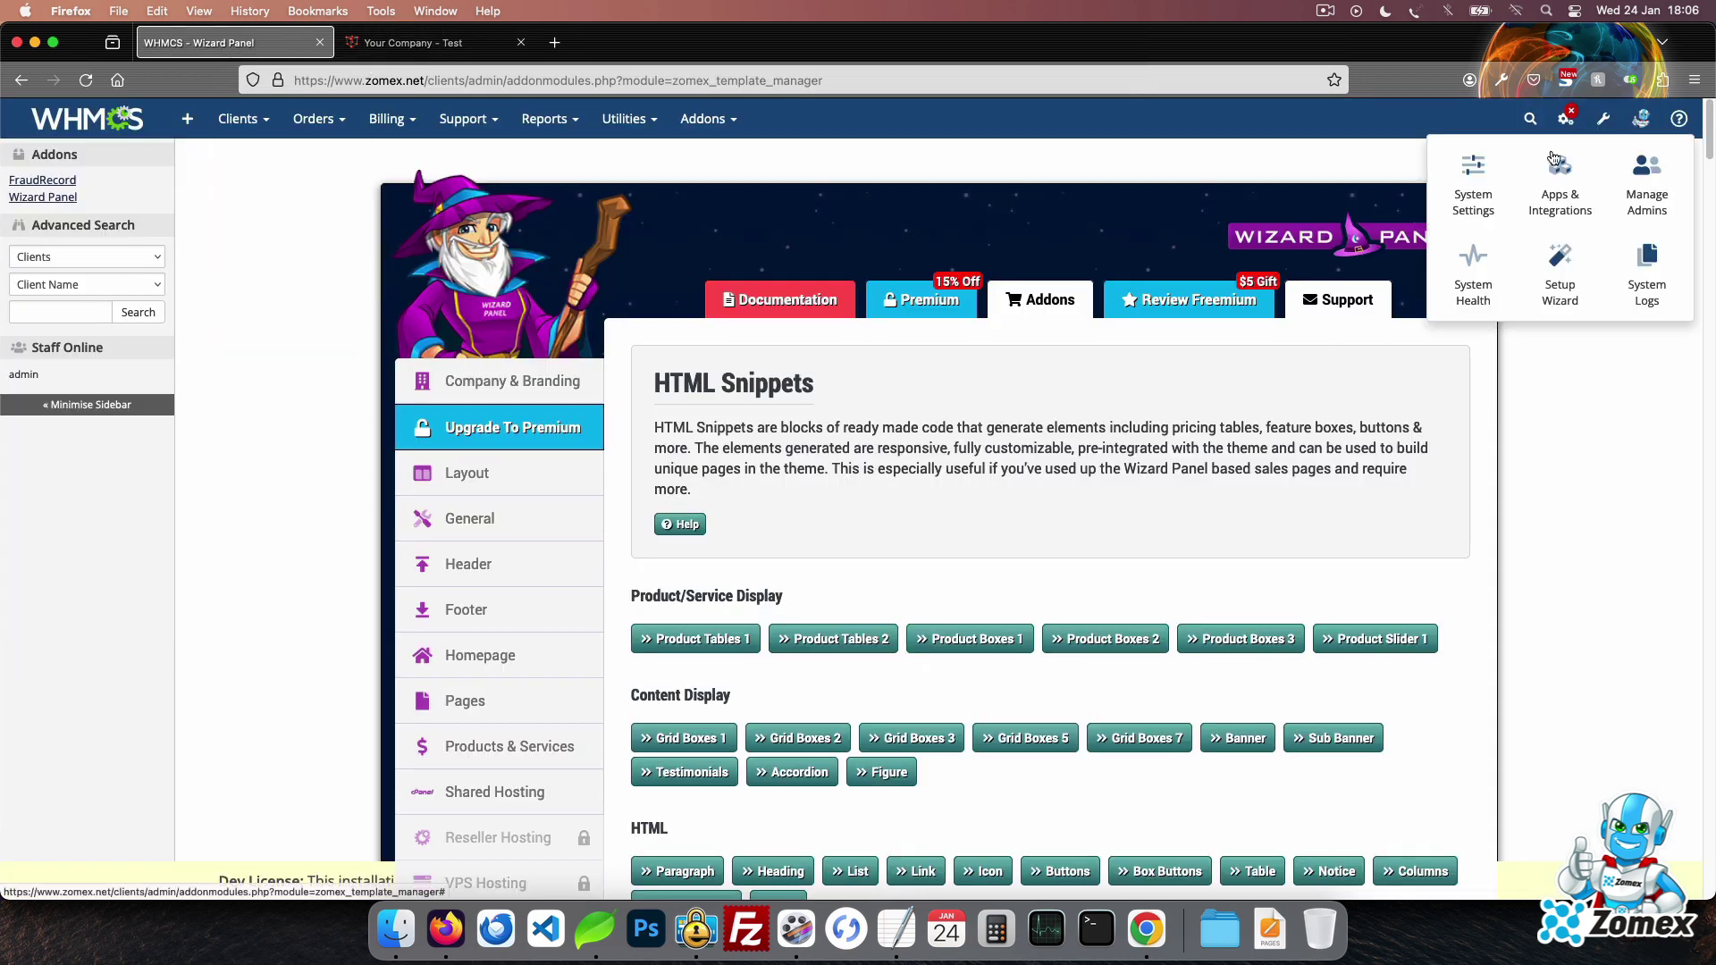
{"action": "left_click", "coordinate": [1479, 179]}
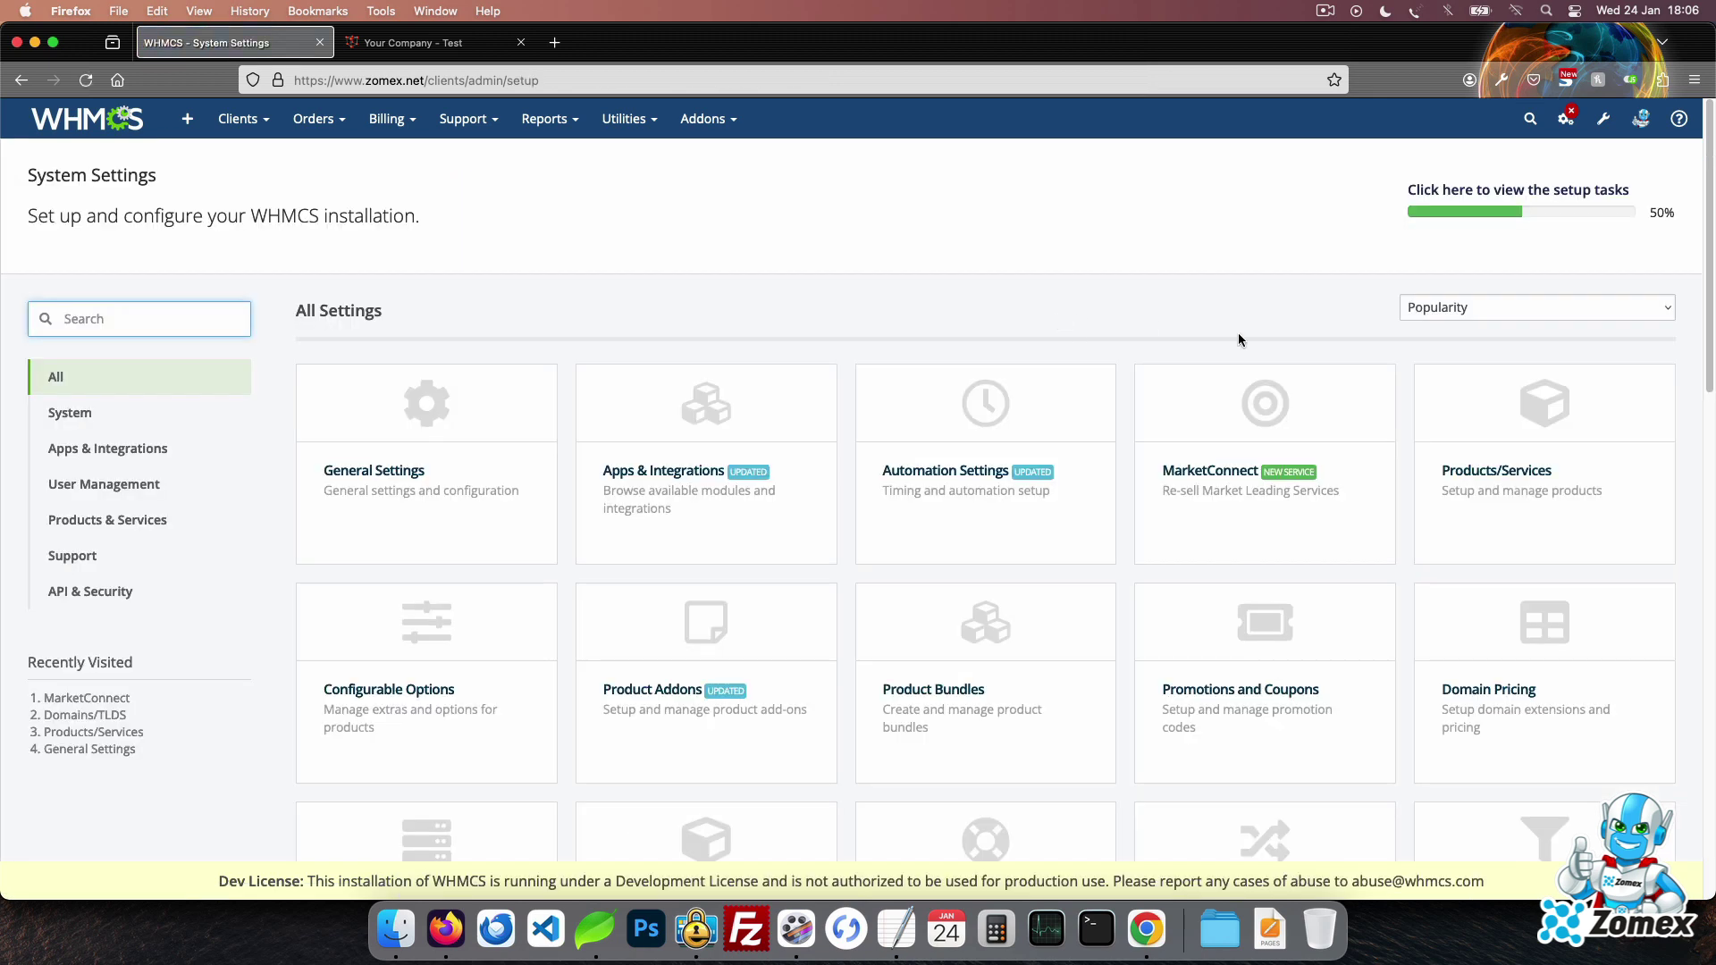
{"action": "left_click", "coordinate": [1553, 486]}
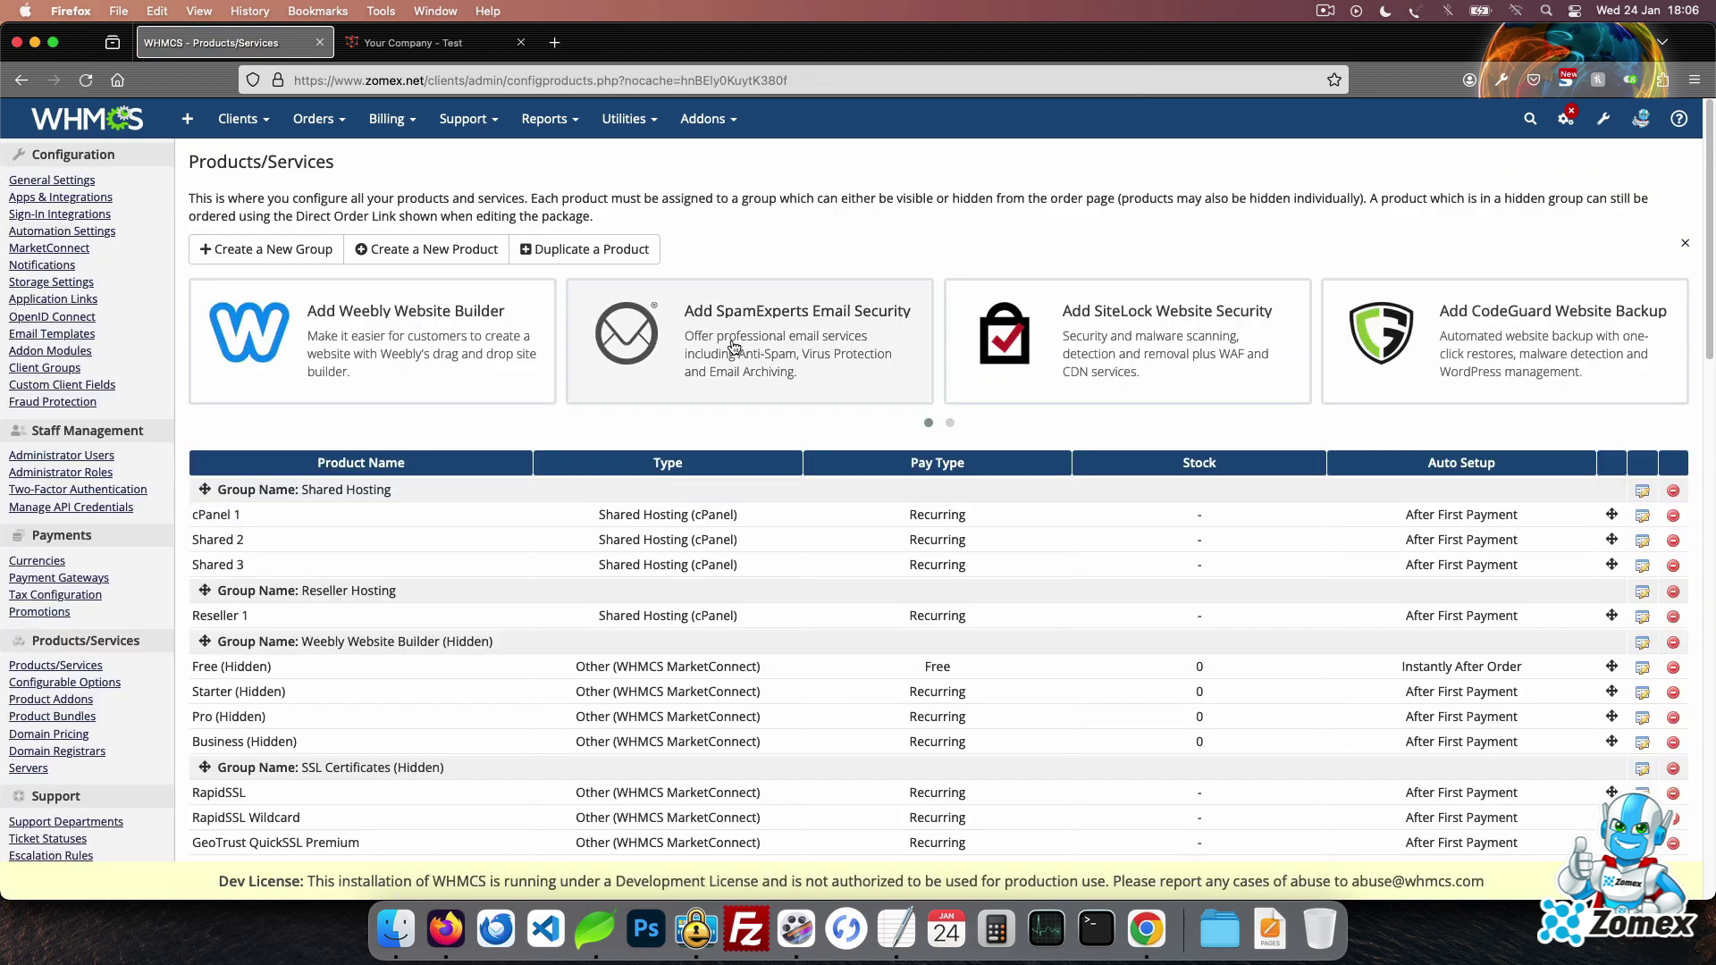
{"action": "left_click", "coordinate": [1643, 516]}
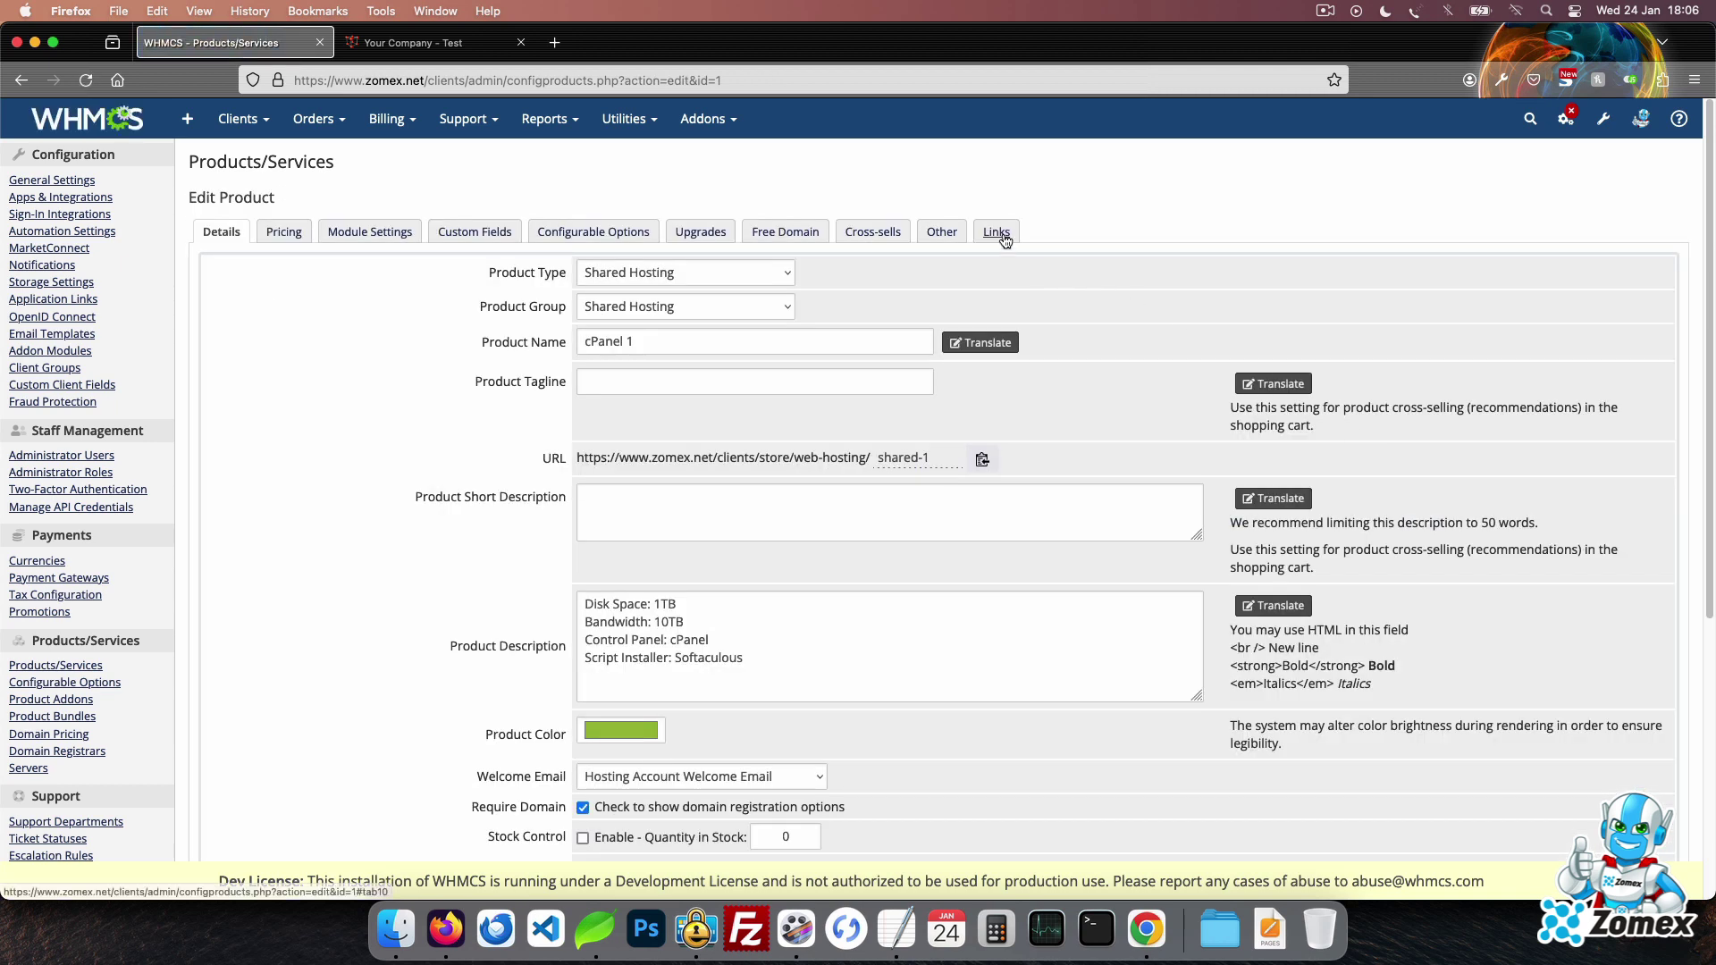
{"action": "left_click", "coordinate": [1003, 238]}
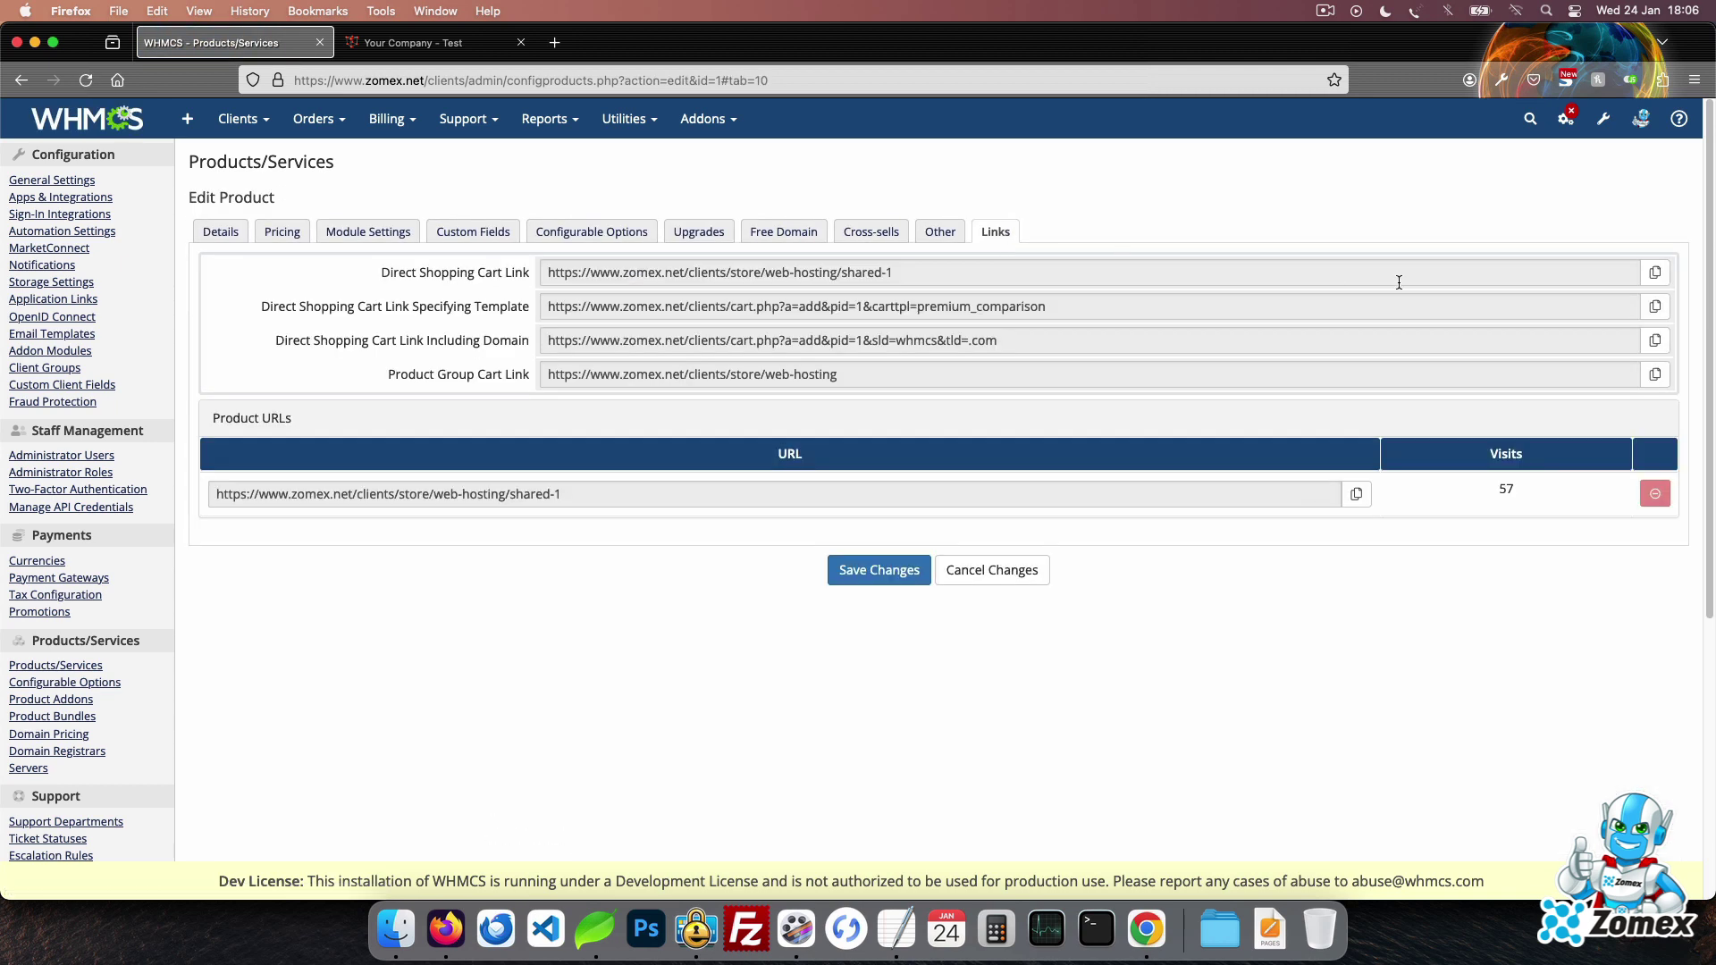
{"action": "left_click", "coordinate": [1656, 273]}
{"action": "left_click", "coordinate": [595, 929]}
- Replace the Shared 1 order button's href in test.tpl with the copied cart URL
{"action": "left_click", "coordinate": [850, 615]}
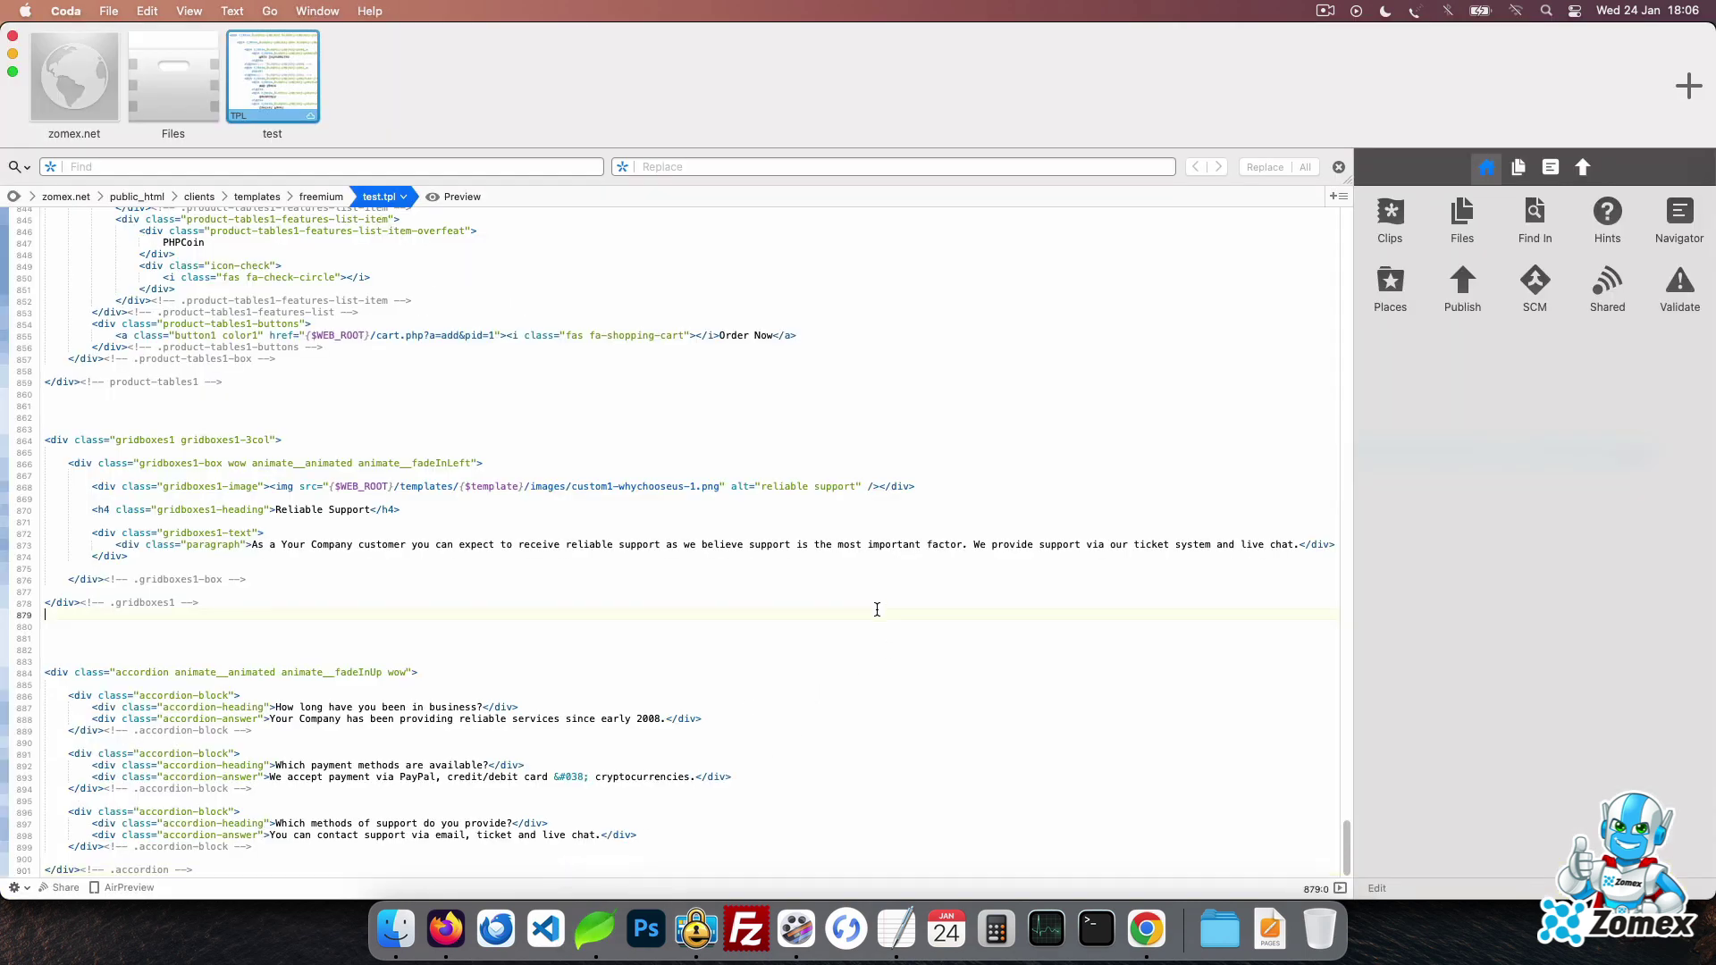
{"action": "key", "text": "super+Up"}
{"action": "scroll", "coordinate": [726, 418], "scroll_direction": "down", "scroll_amount": 5}
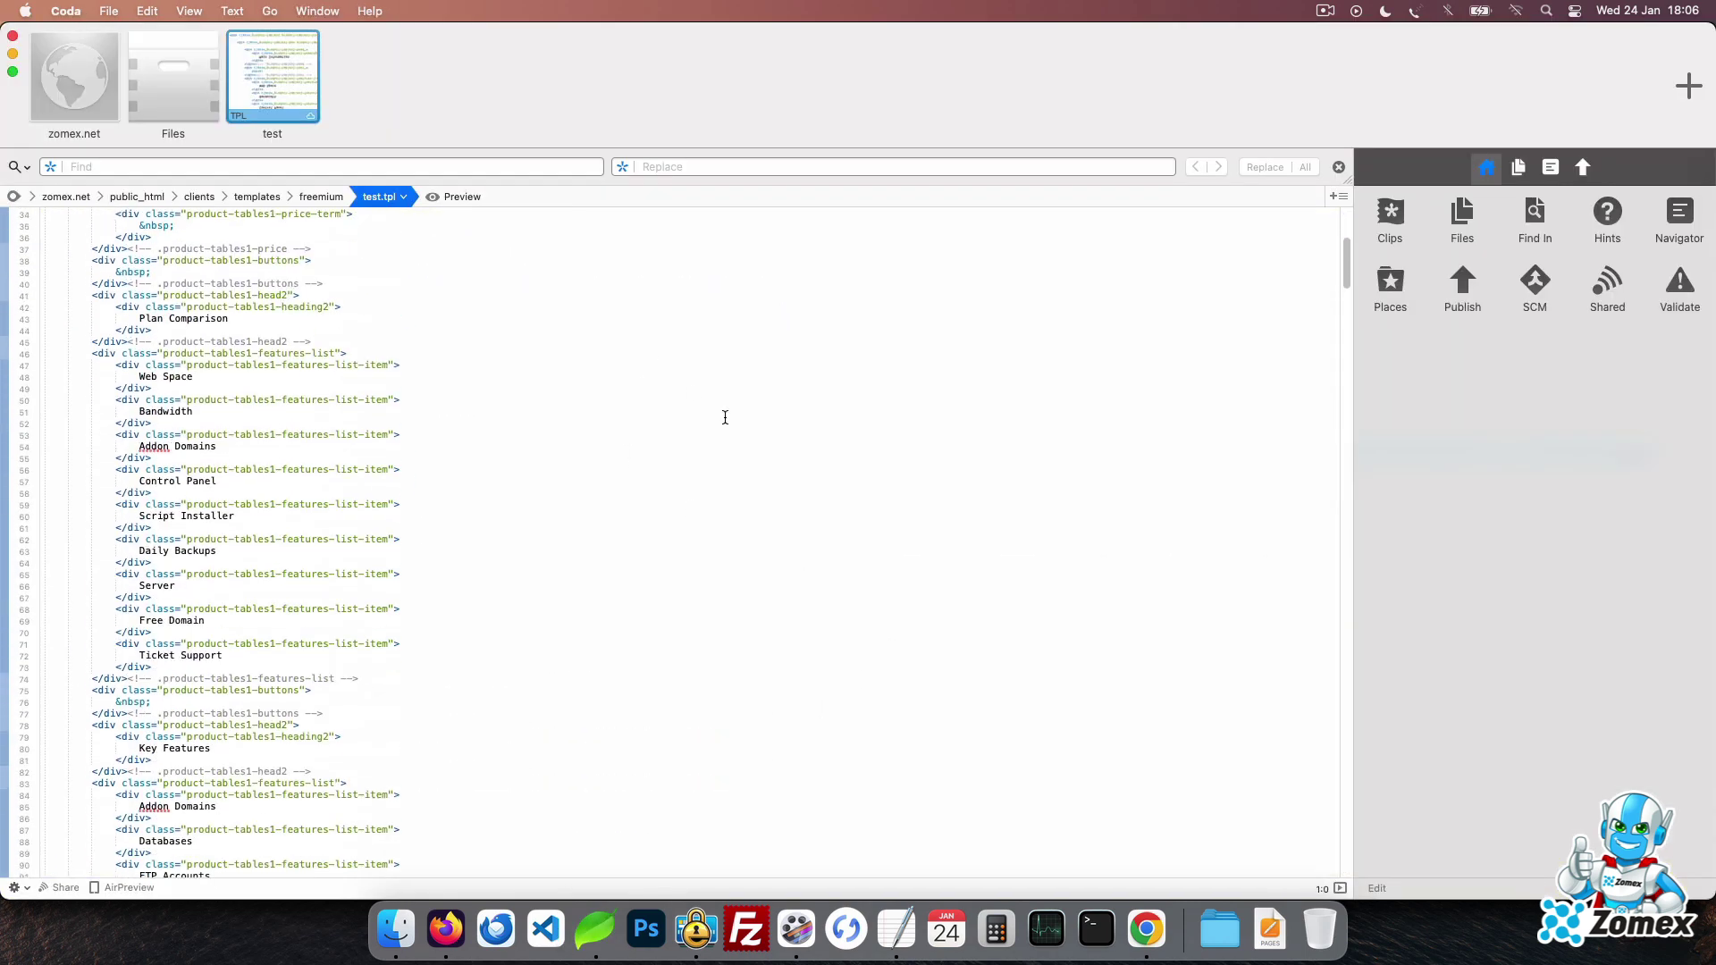
{"action": "scroll", "coordinate": [726, 418], "scroll_direction": "down", "scroll_amount": 15}
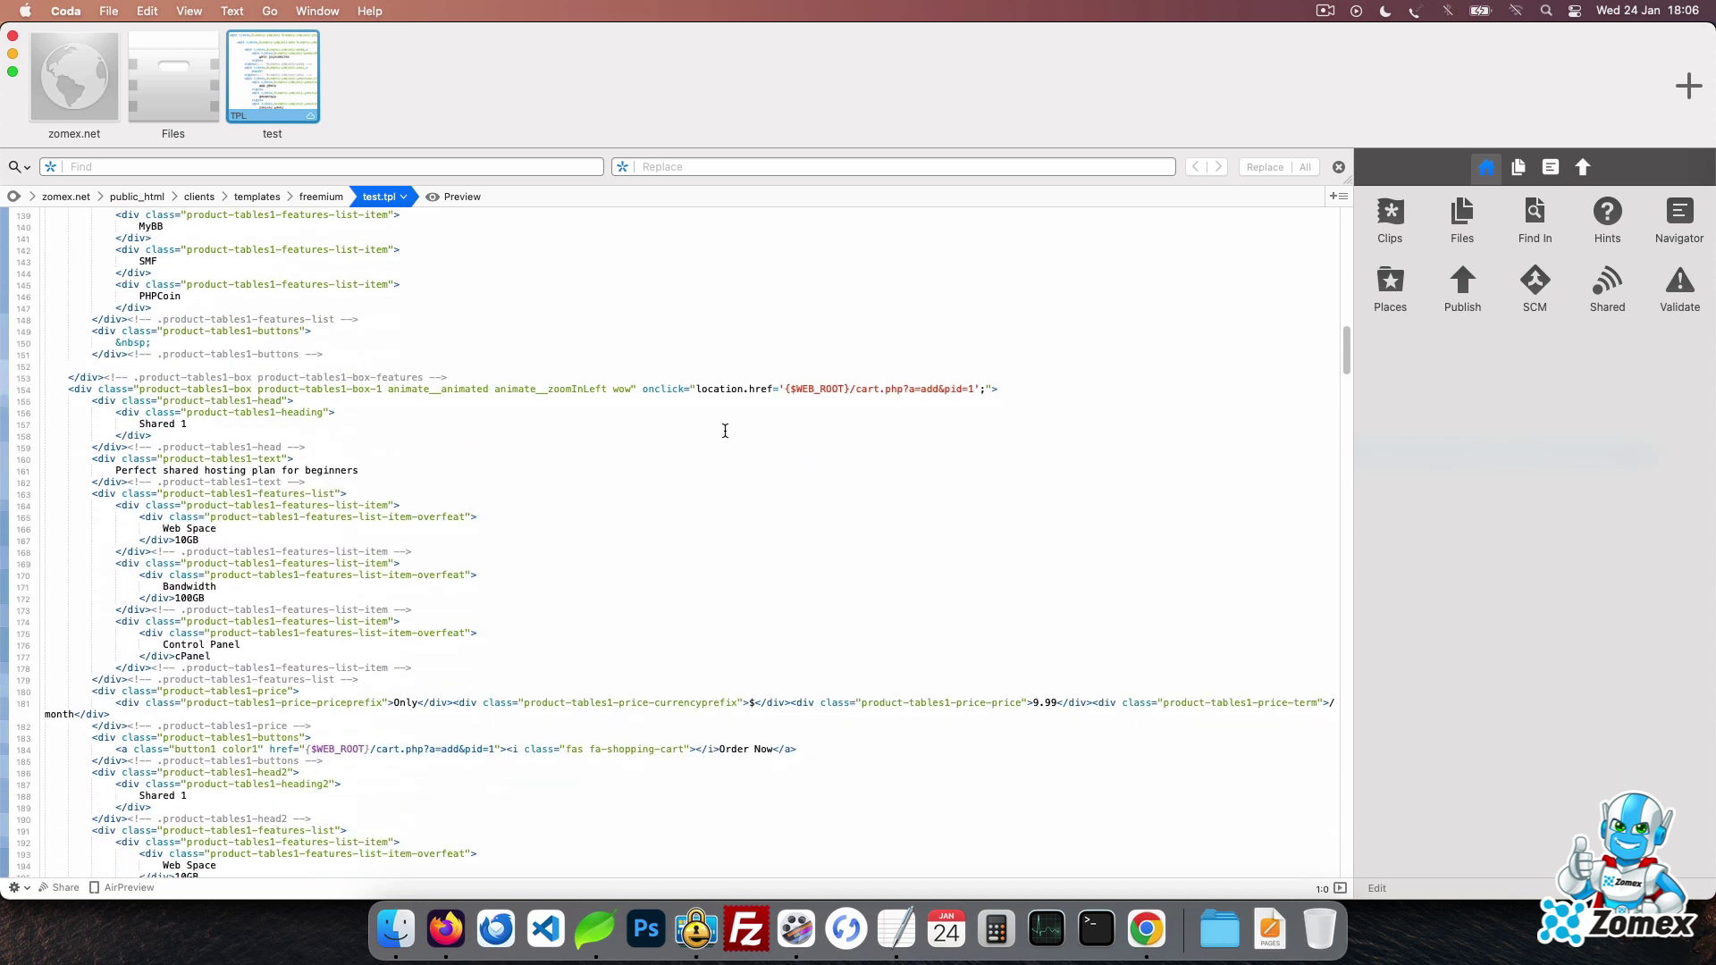
{"action": "scroll", "coordinate": [726, 431], "scroll_direction": "down", "scroll_amount": 2}
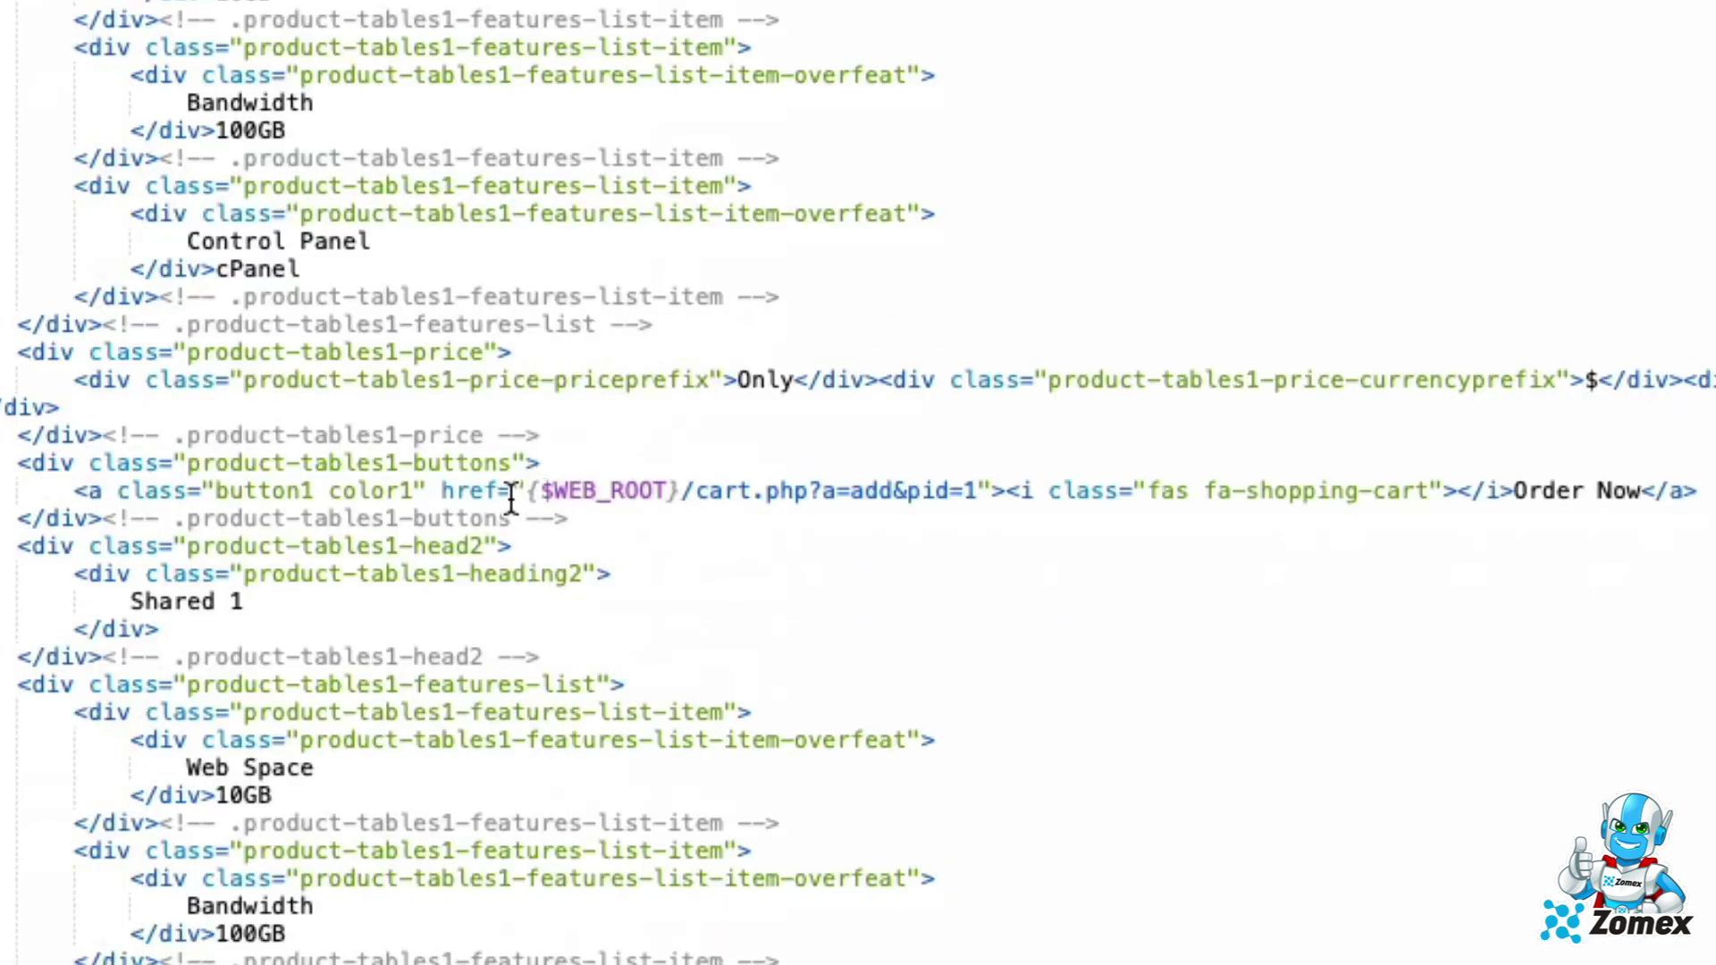
{"action": "left_click_drag", "start_coordinate": [527, 491], "coordinate": [983, 491]}
{"action": "key", "text": "super+v"}
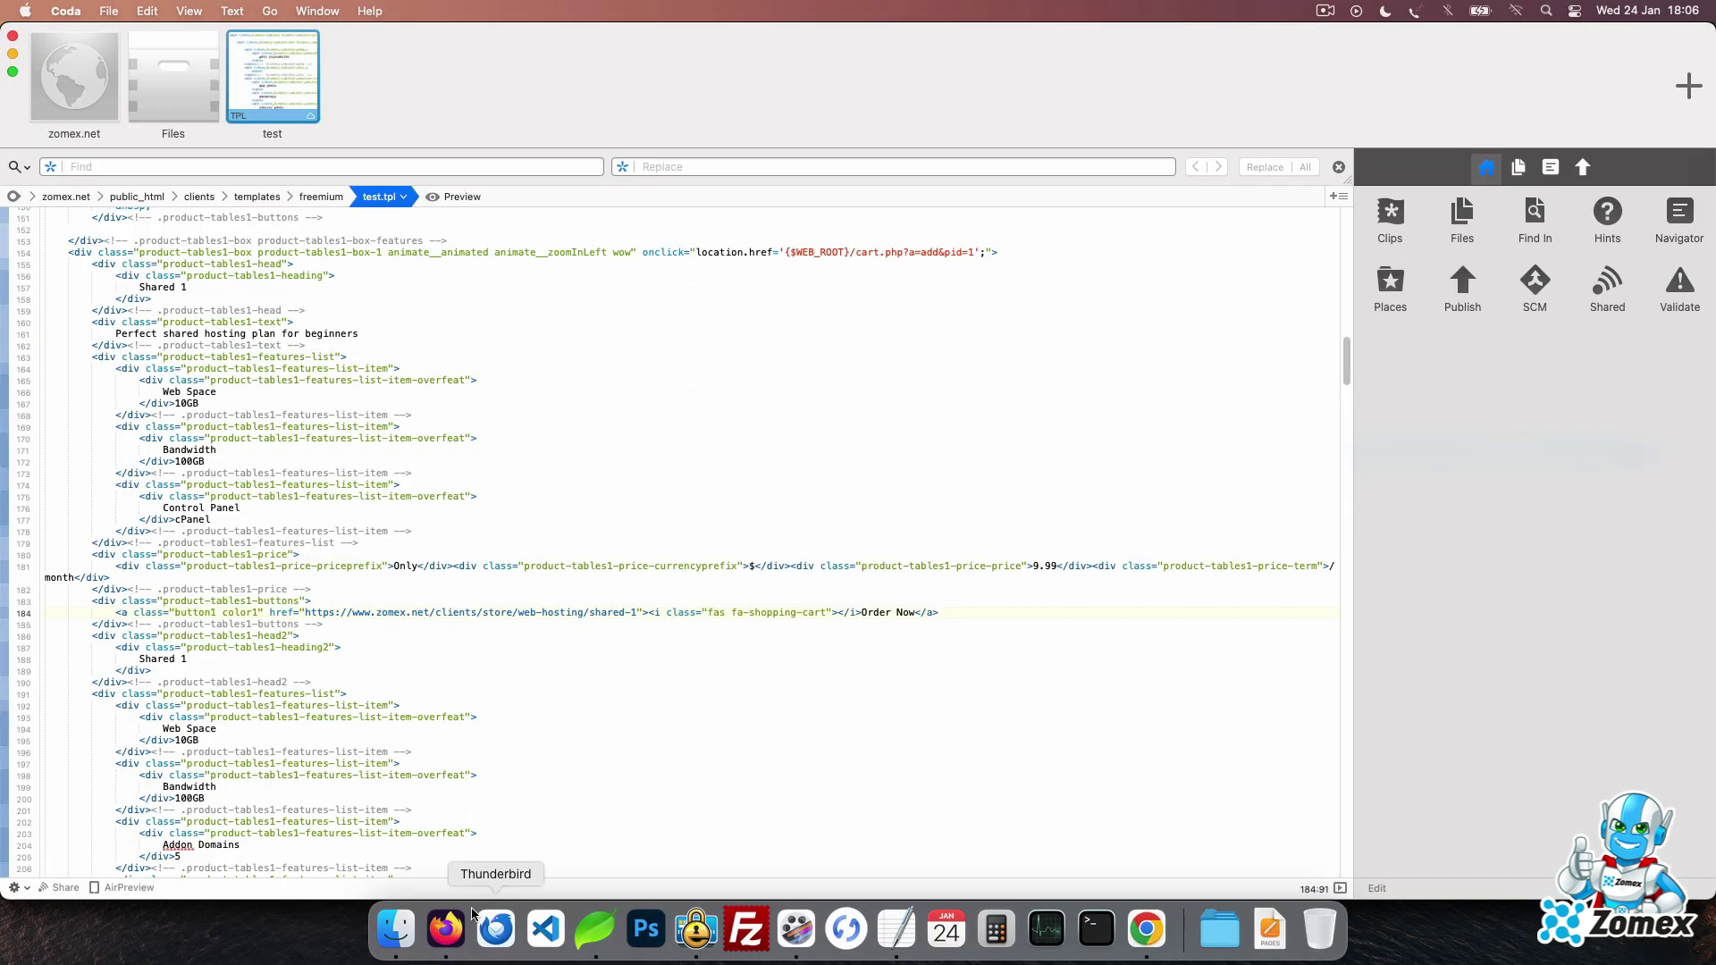
- Reload the Test page and confirm Shared 1's ORDER NOW opens the shopping cart
{"action": "left_click", "coordinate": [446, 928]}
{"action": "left_click", "coordinate": [427, 43]}
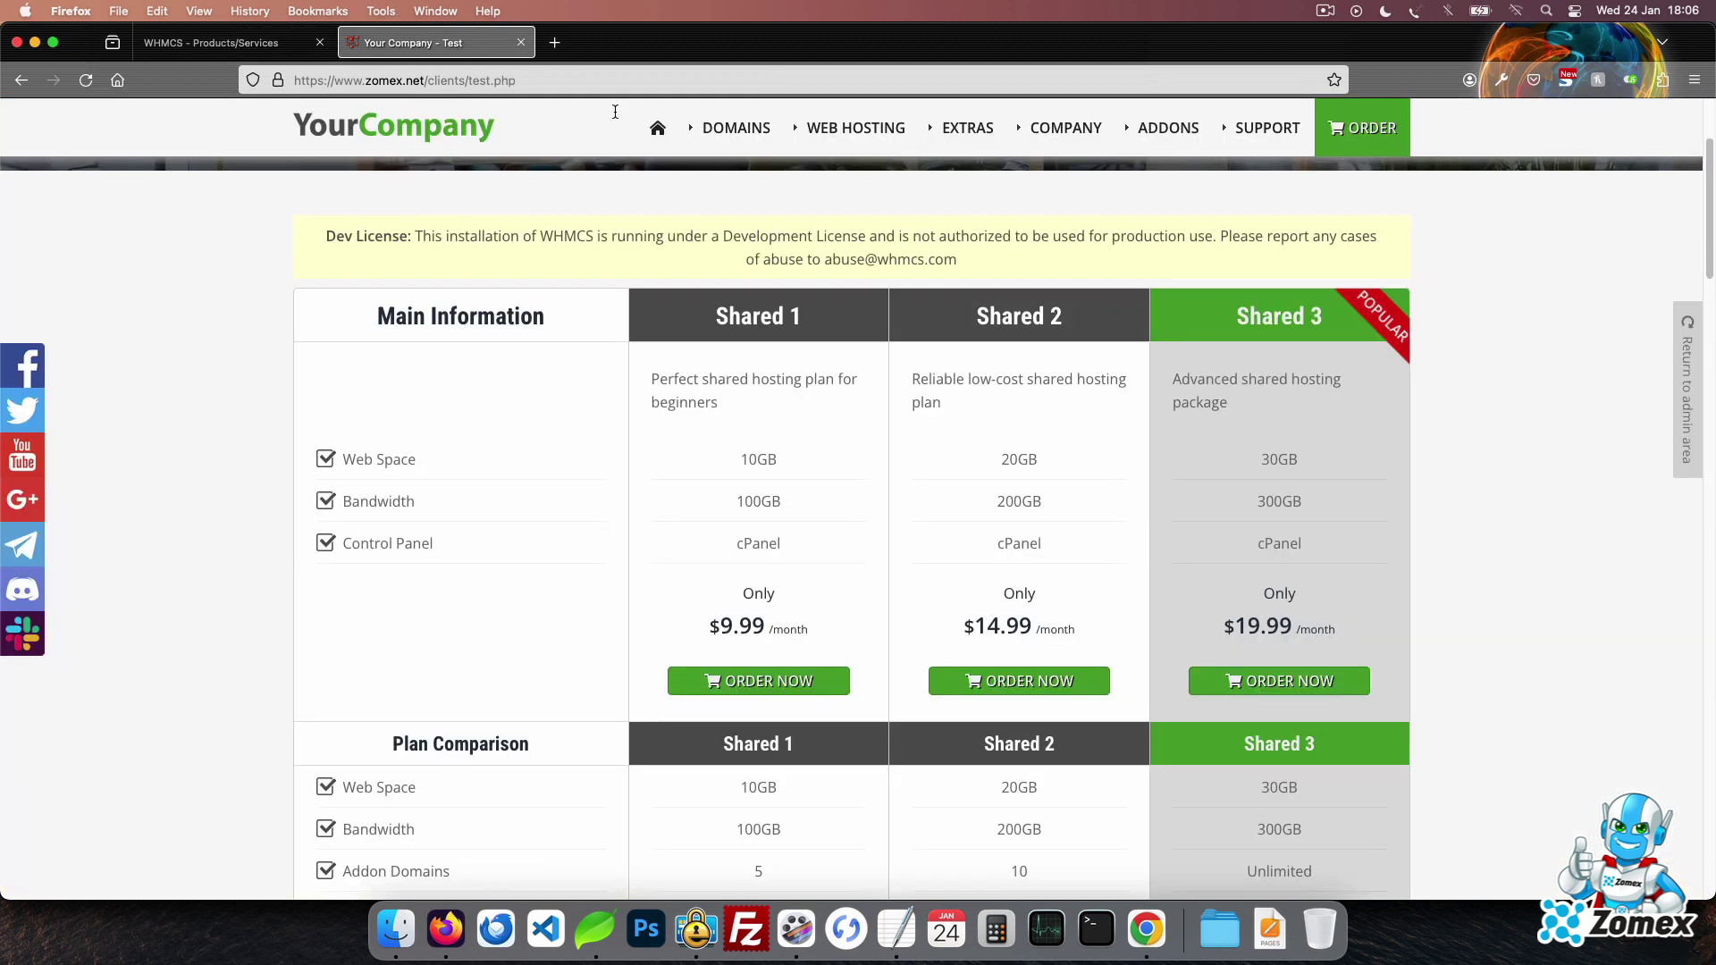
{"action": "key", "text": "super+r"}
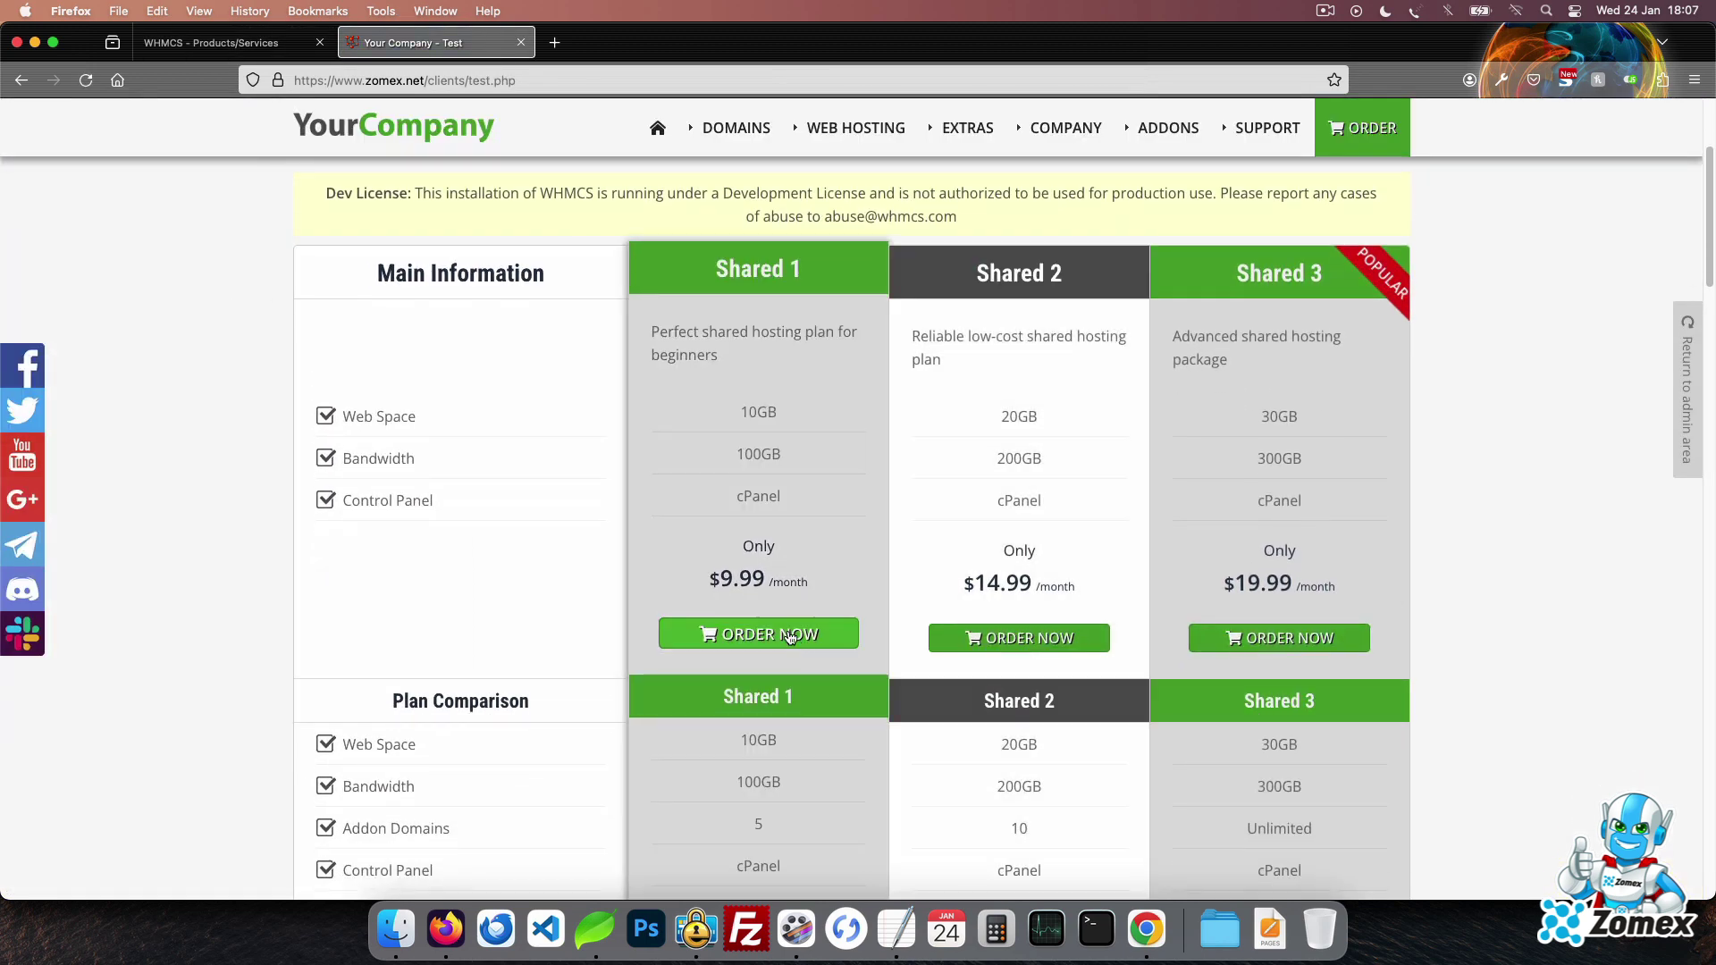
{"action": "left_click", "coordinate": [790, 635]}
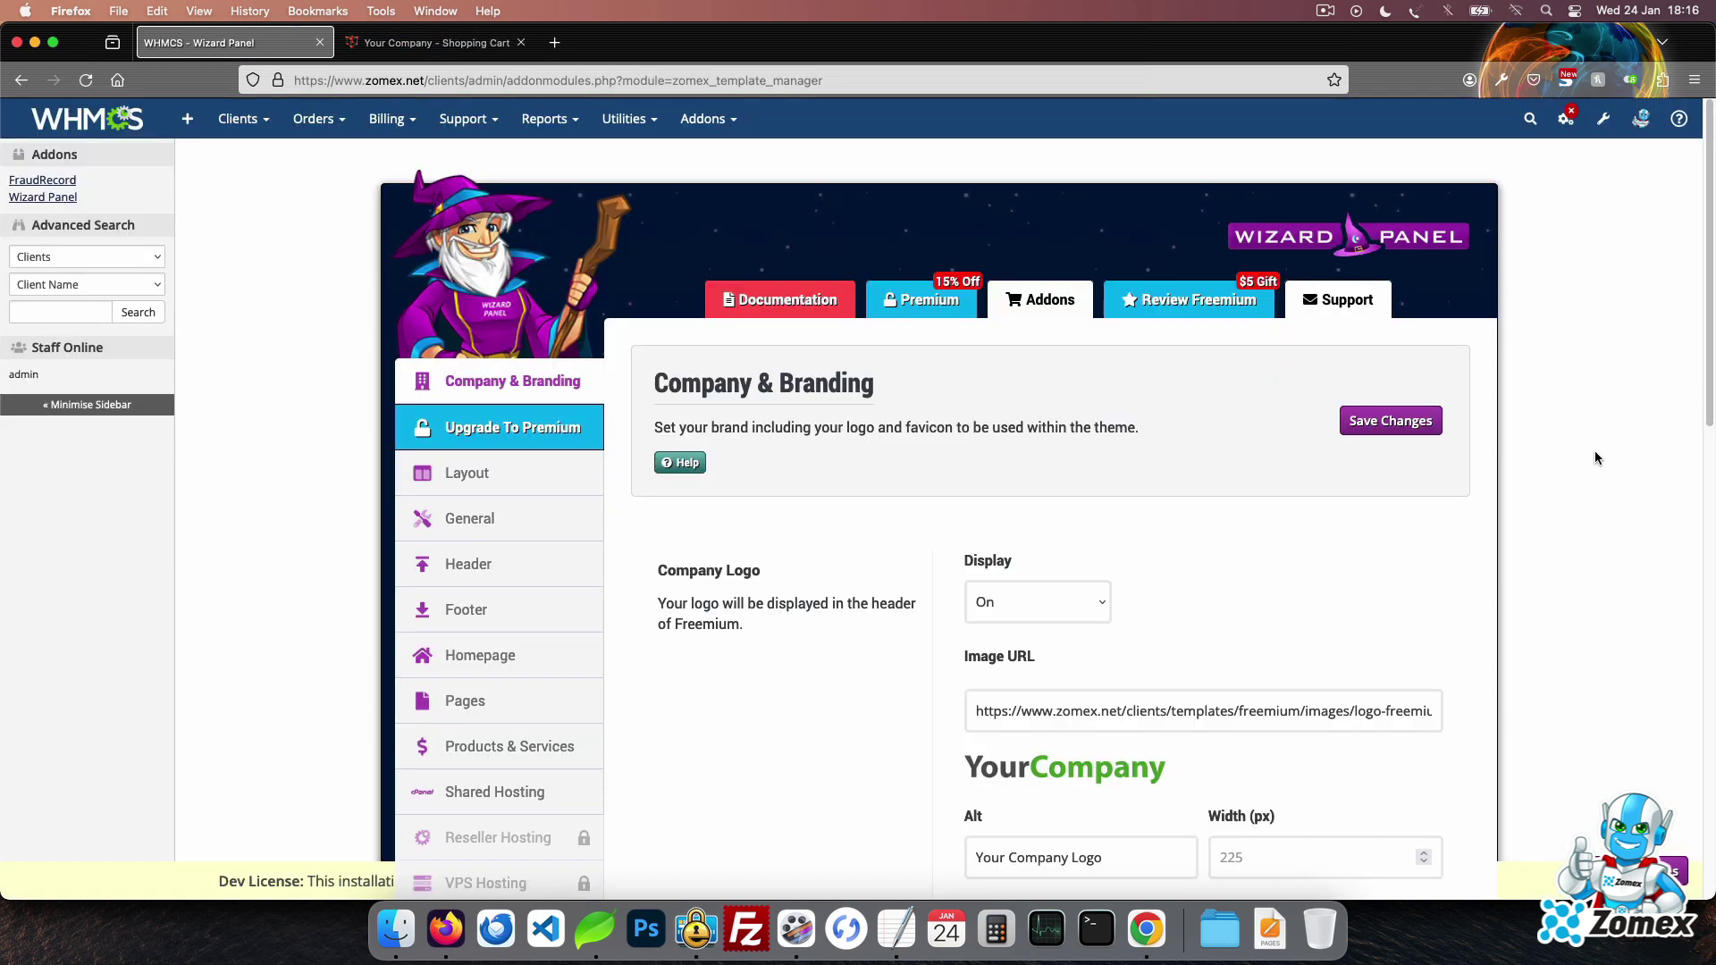
- Show the Upgrade To A Premium Theme page with its WHMCS Templates and WordPress Themes options
{"action": "left_click", "coordinate": [927, 302]}
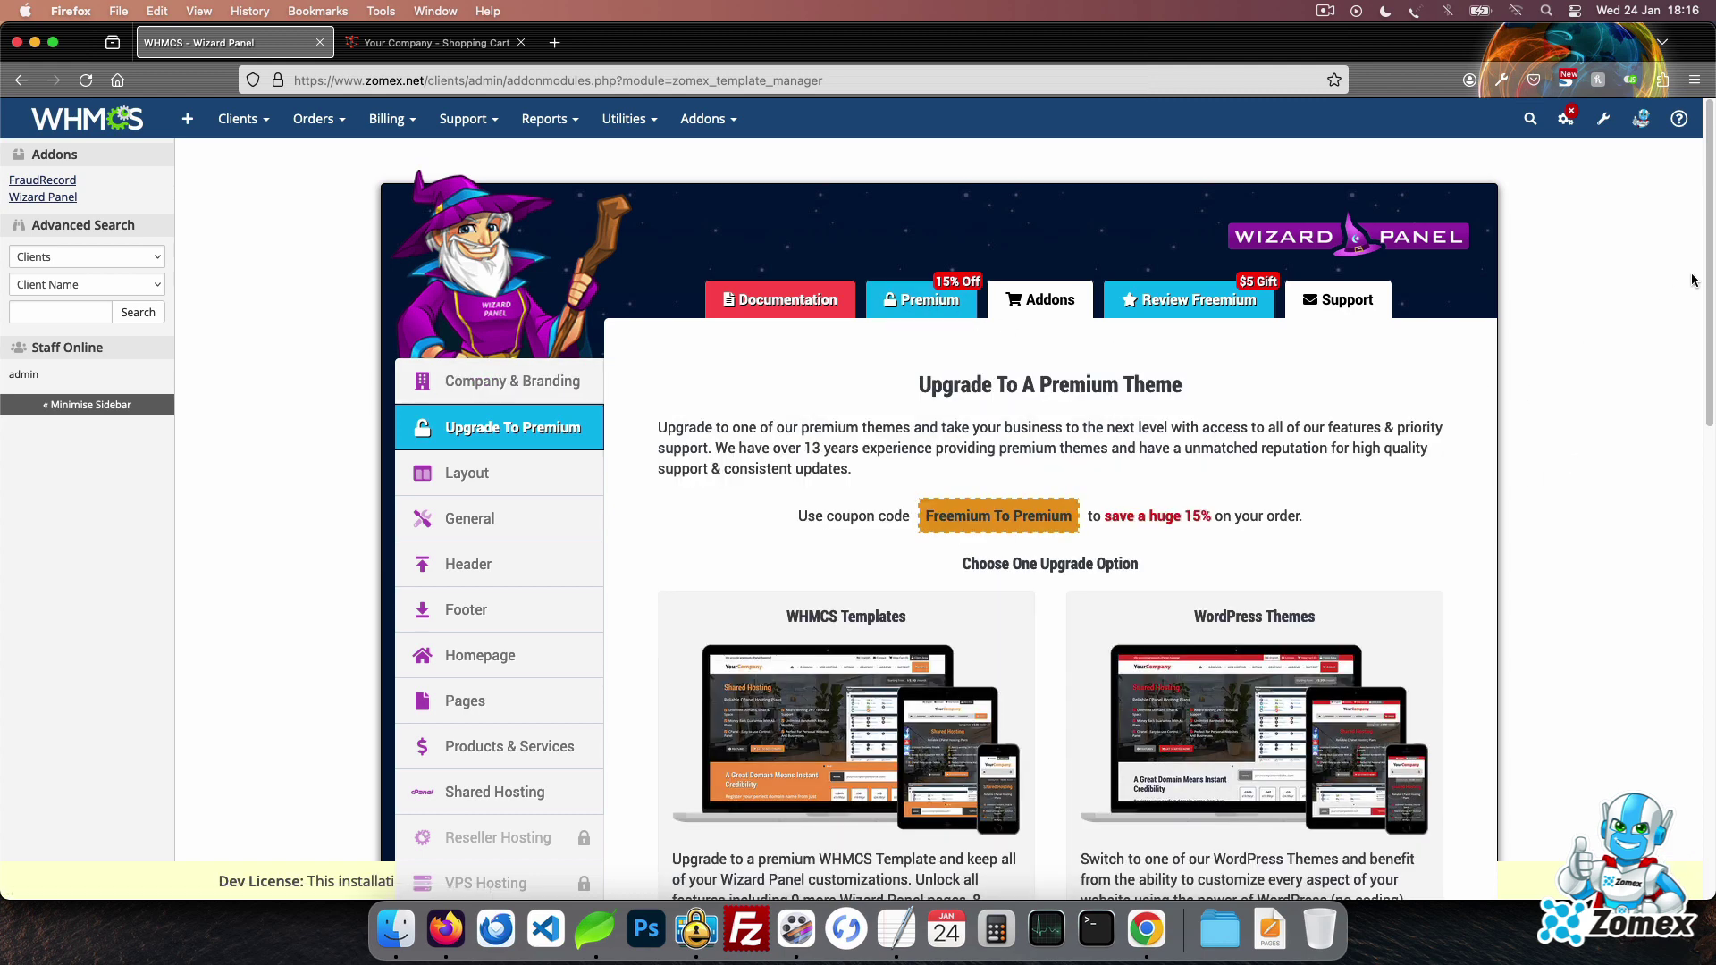
{"action": "scroll", "coordinate": [1708, 266], "scroll_direction": "down", "scroll_amount": 5}
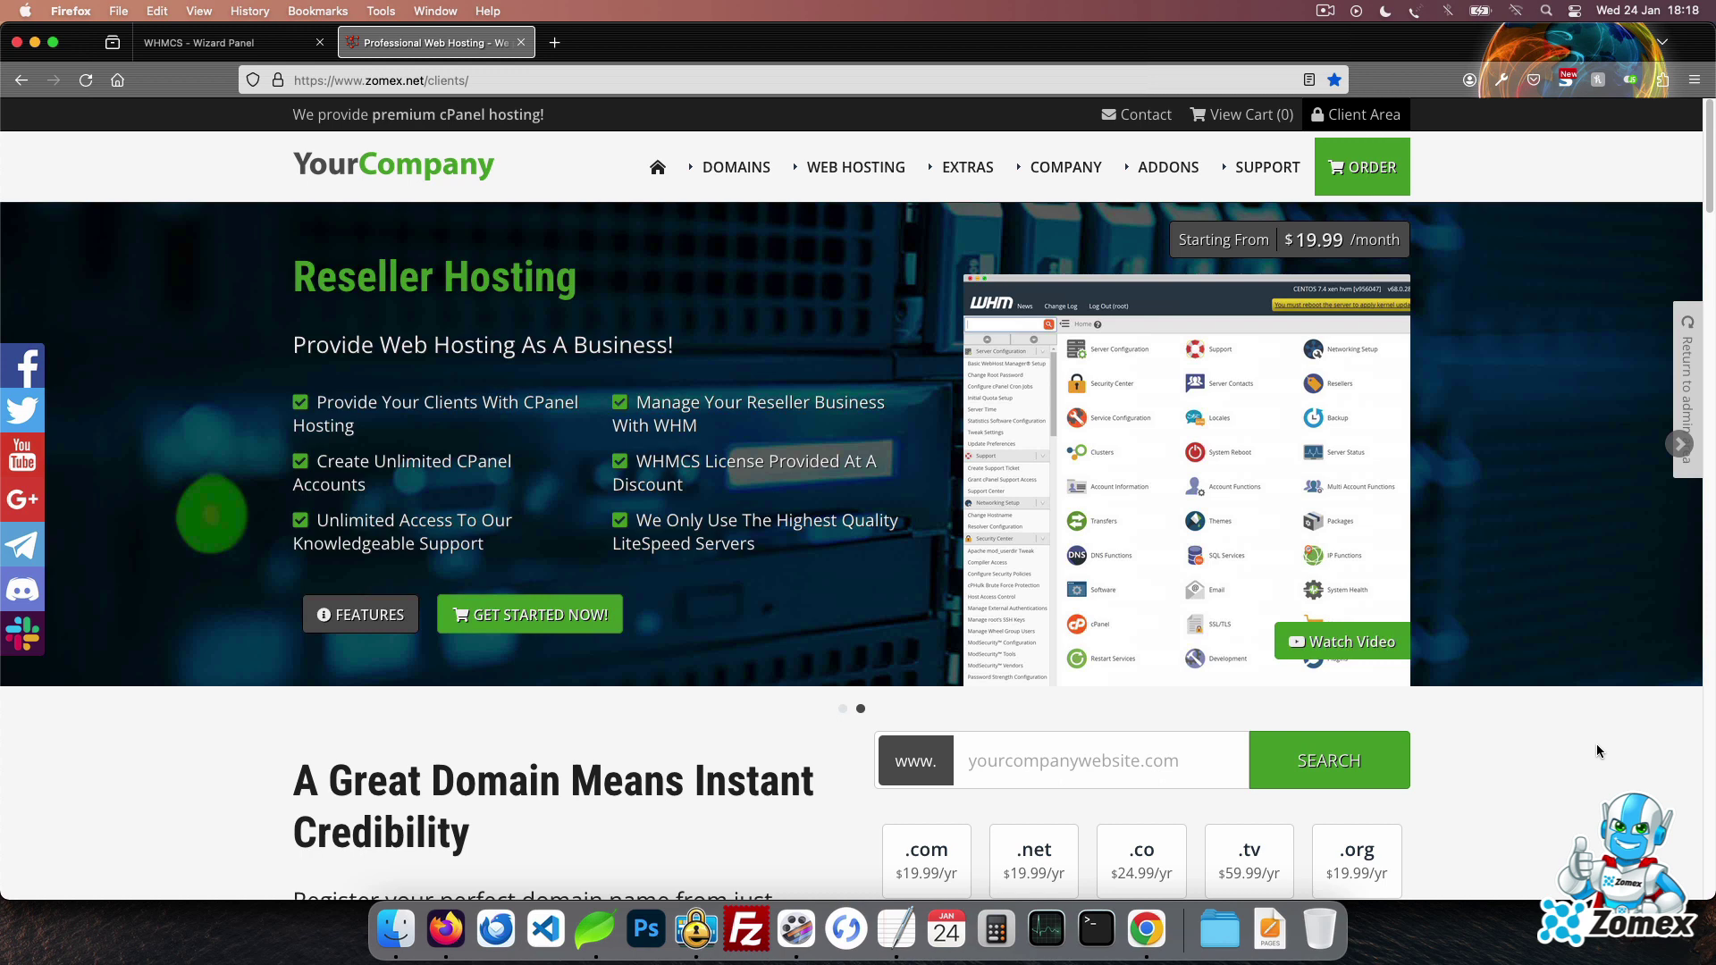
- Back in the Wizard Panel tab, show the Review Your Freemium WHMCS Theme ($5 Gift) panel
{"action": "key", "text": "ctrl+shift+Tab"}
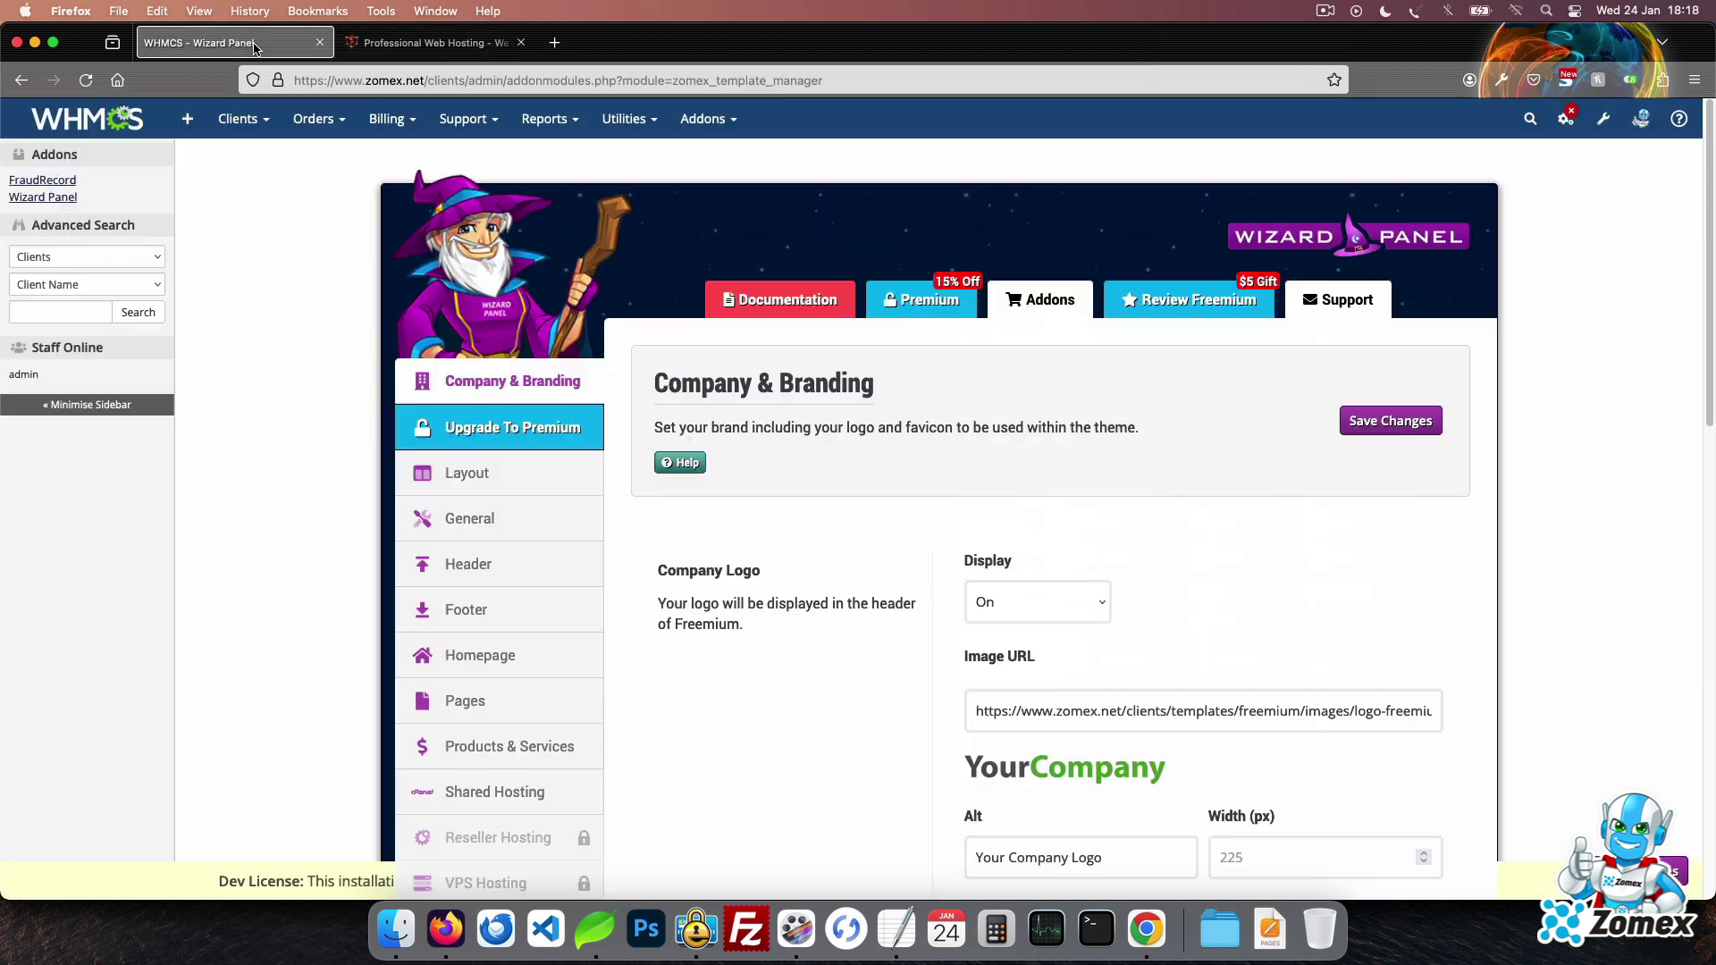
{"action": "left_click", "coordinate": [1207, 286]}
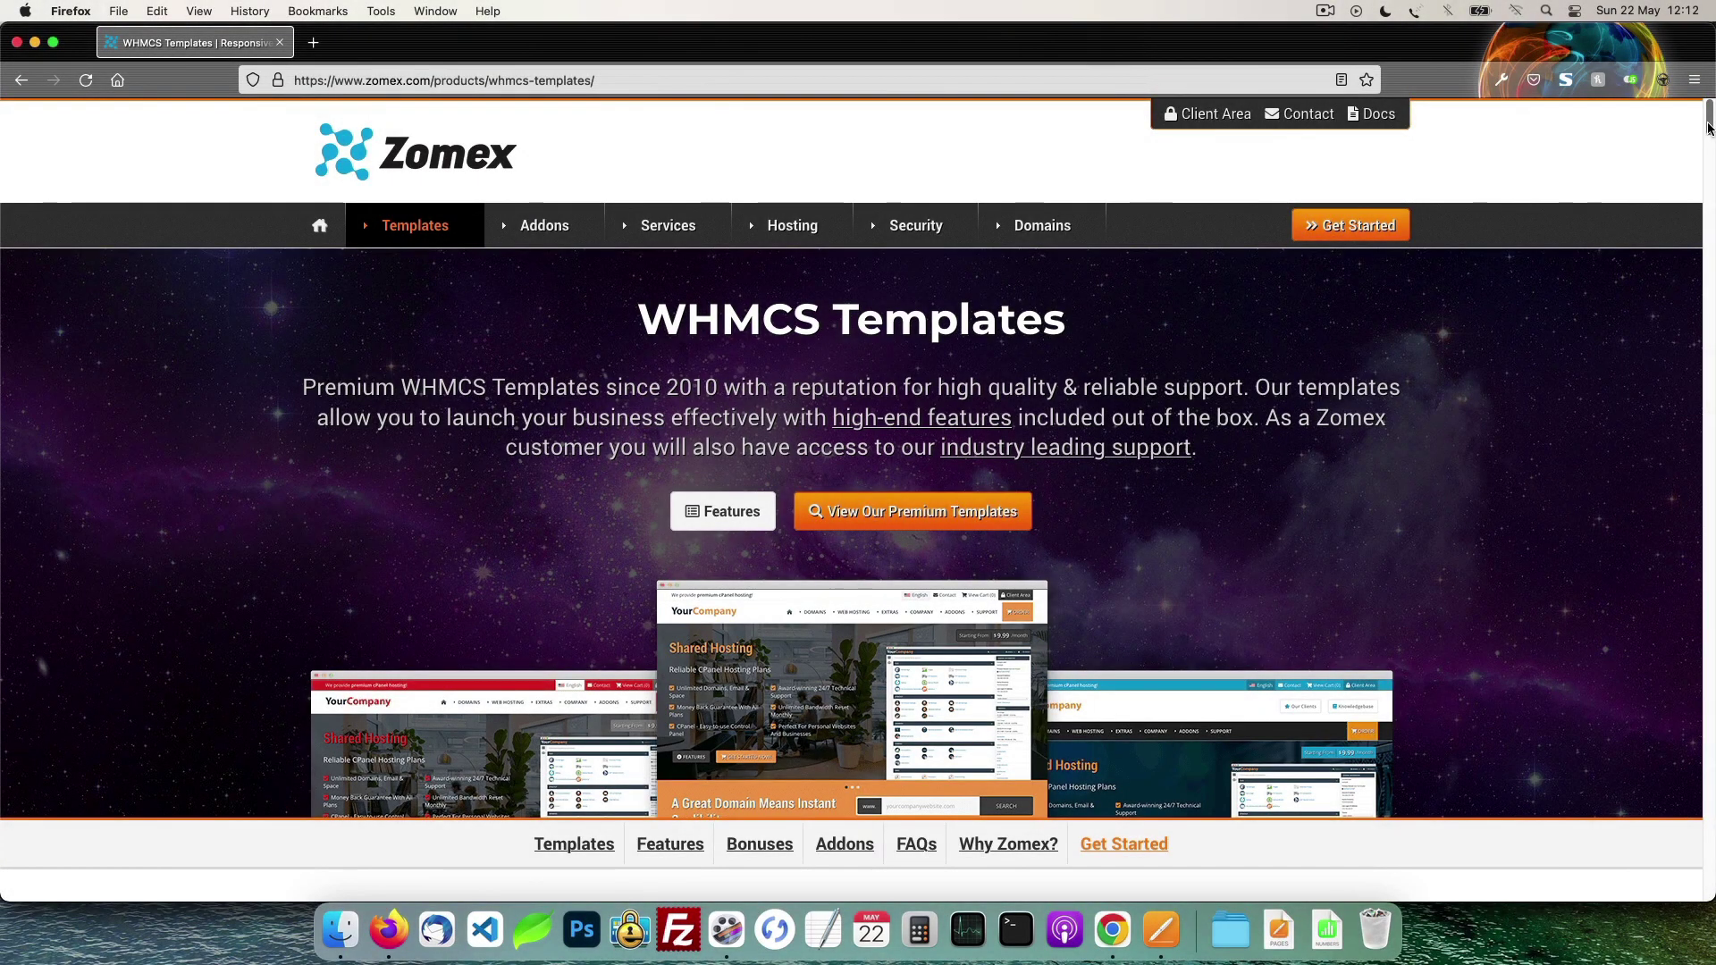
{"action": "scroll", "coordinate": [1709, 133], "scroll_direction": "down", "scroll_amount": 1}
{"action": "scroll", "coordinate": [1709, 132], "scroll_direction": "down", "scroll_amount": 15}
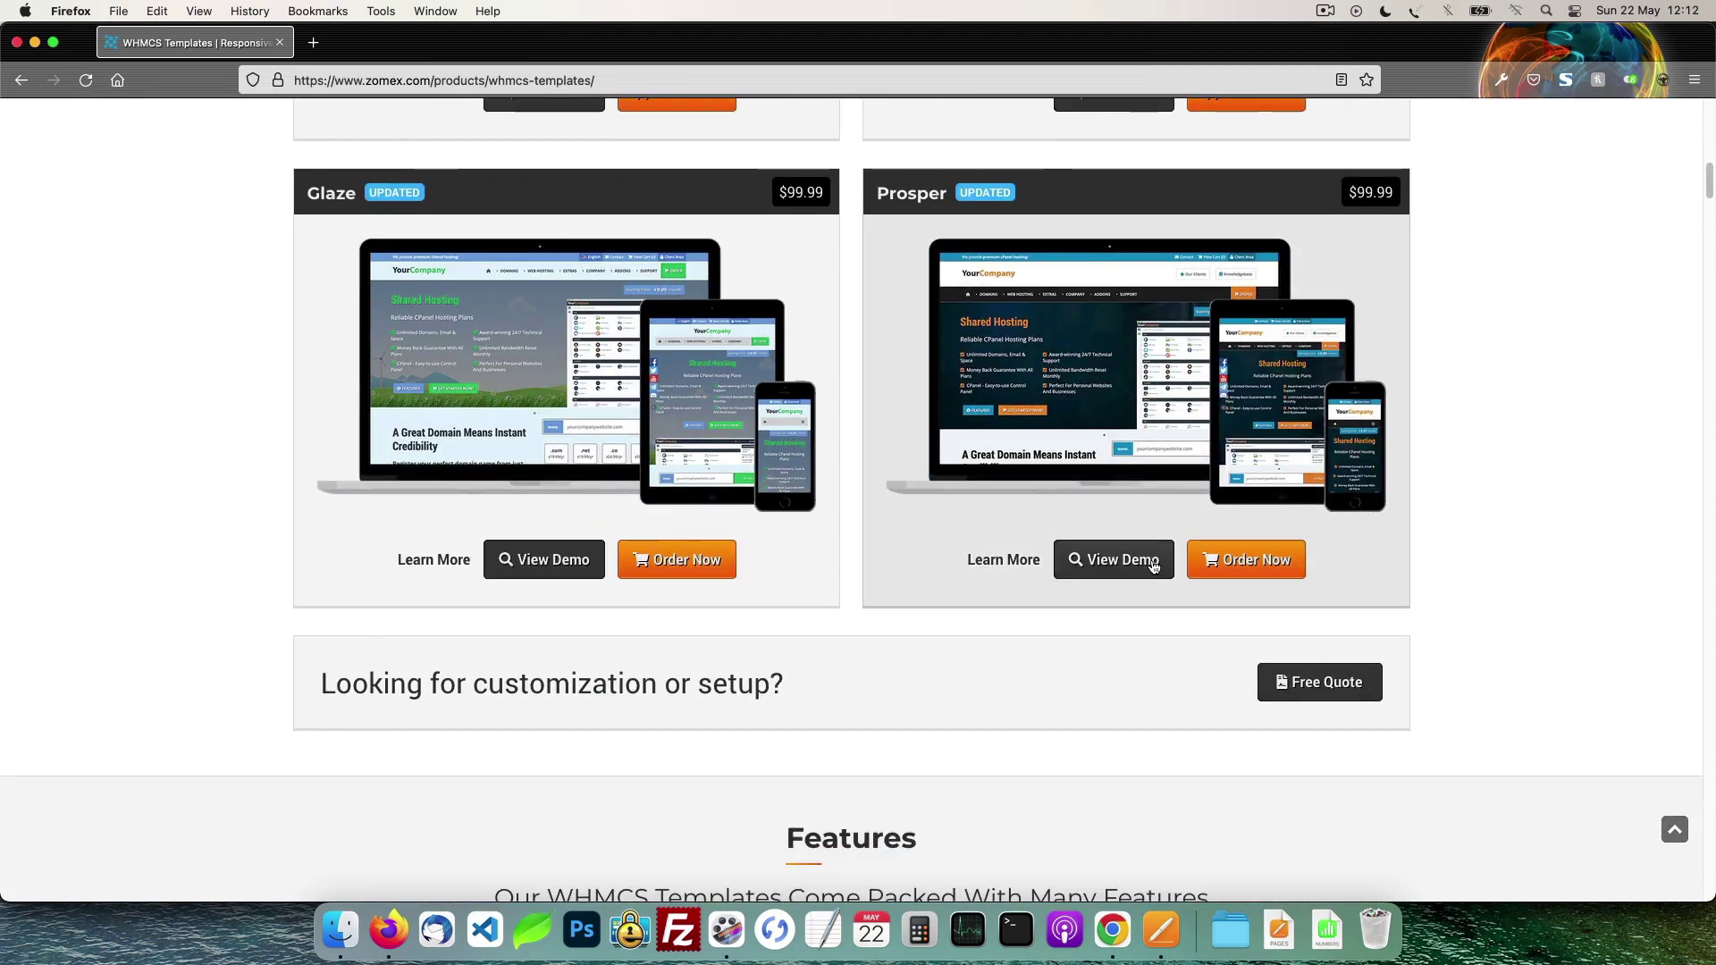
- Open the Prosper template demo and preview it at laptop width
{"action": "left_click", "coordinate": [1157, 559]}
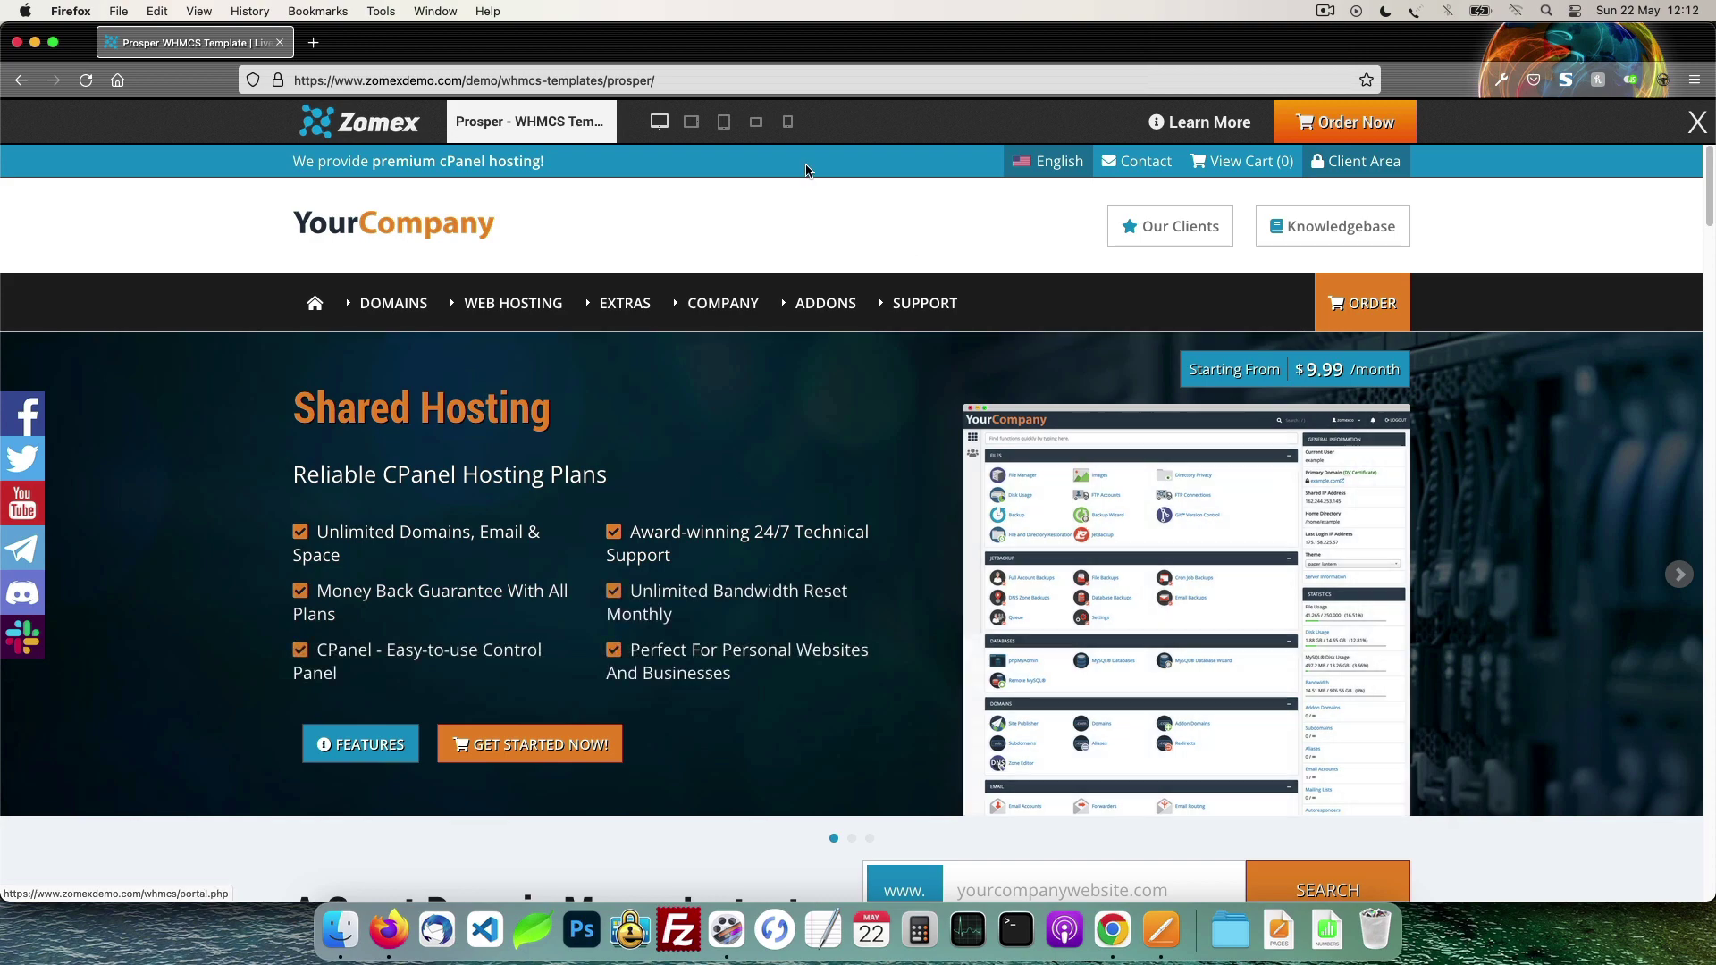
{"action": "left_click", "coordinate": [691, 122]}
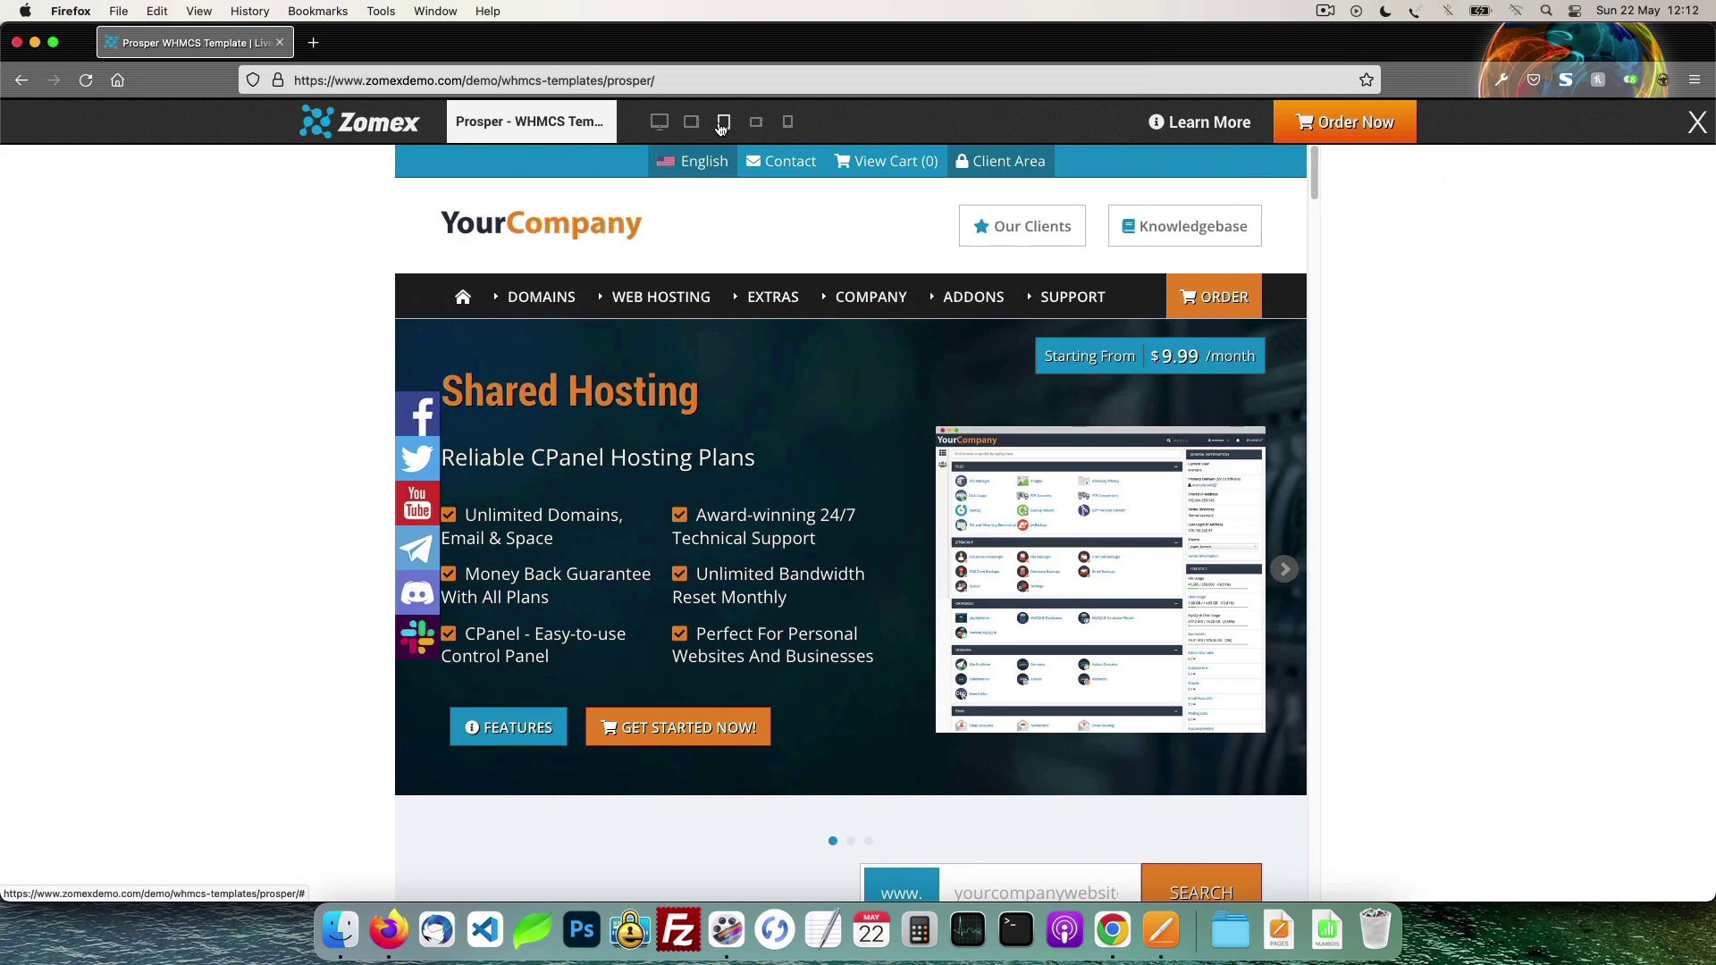